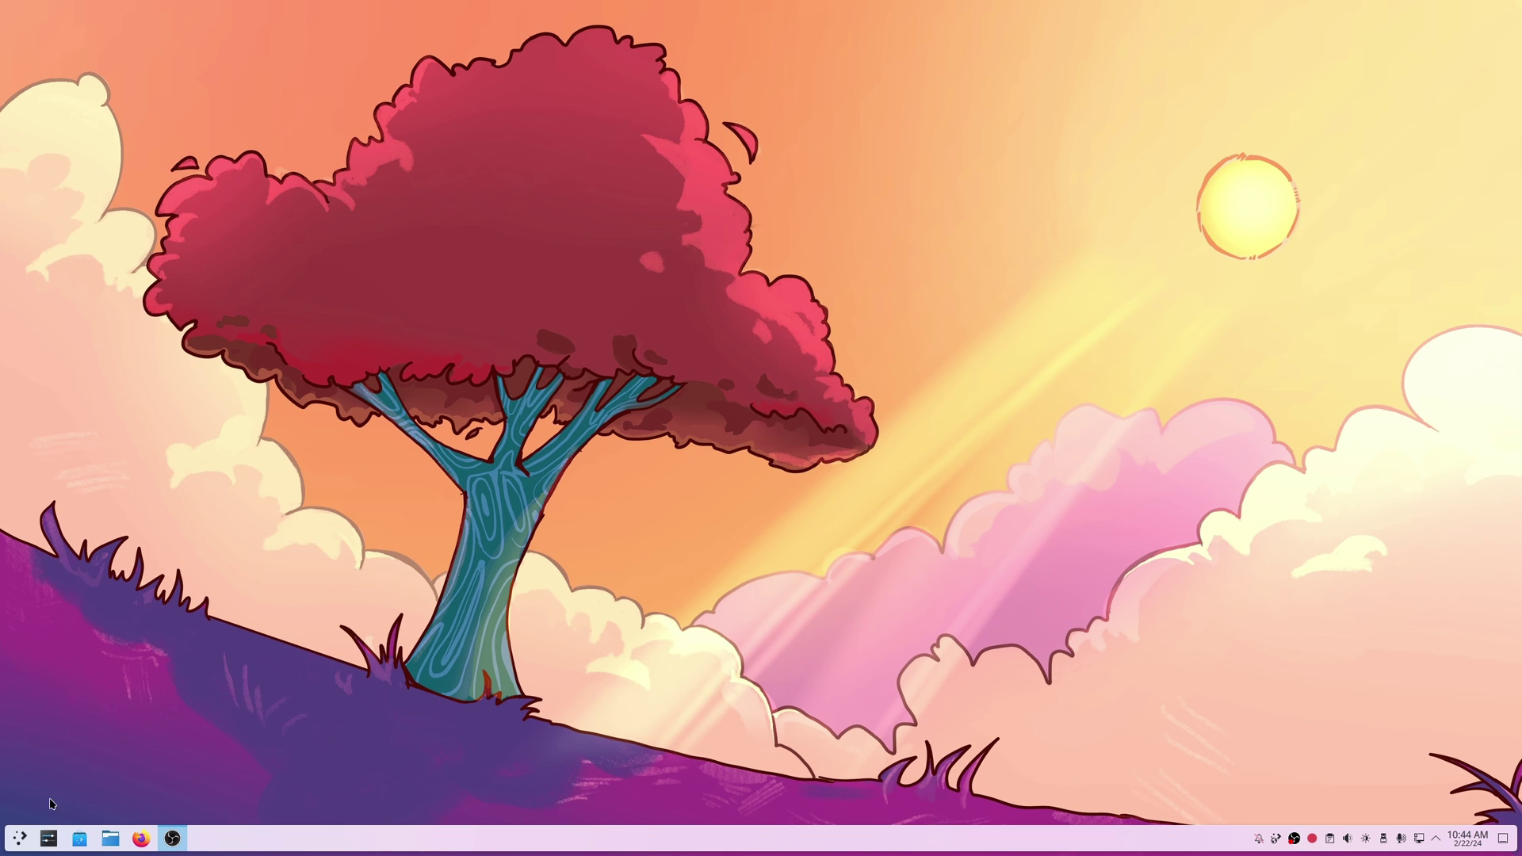
Launch Konsole from the launcher search 'kon' and maximize its window.
click(21, 838)
text(kon)
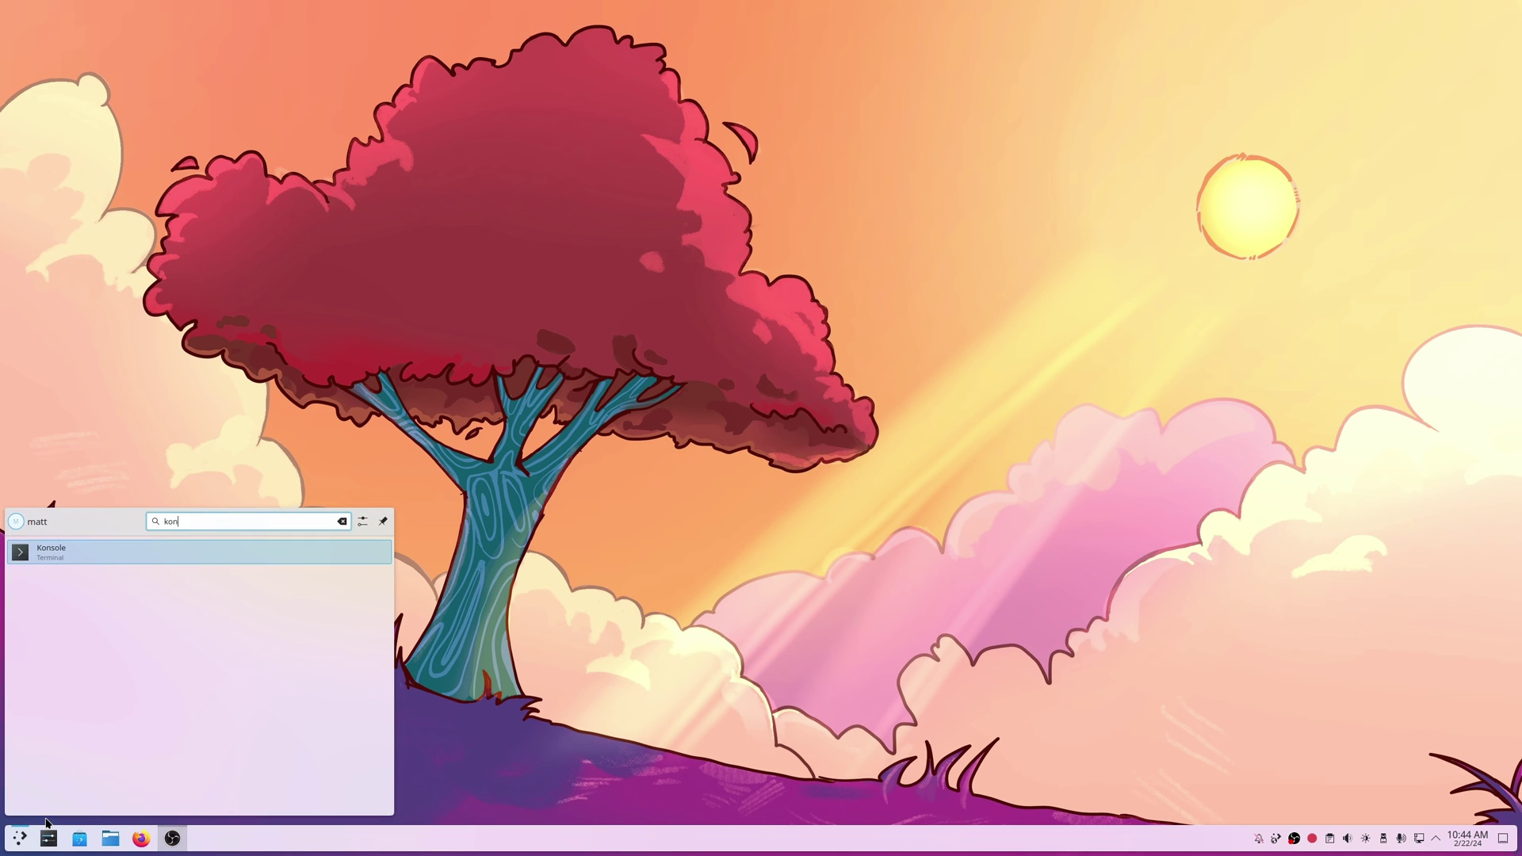
key(Return)
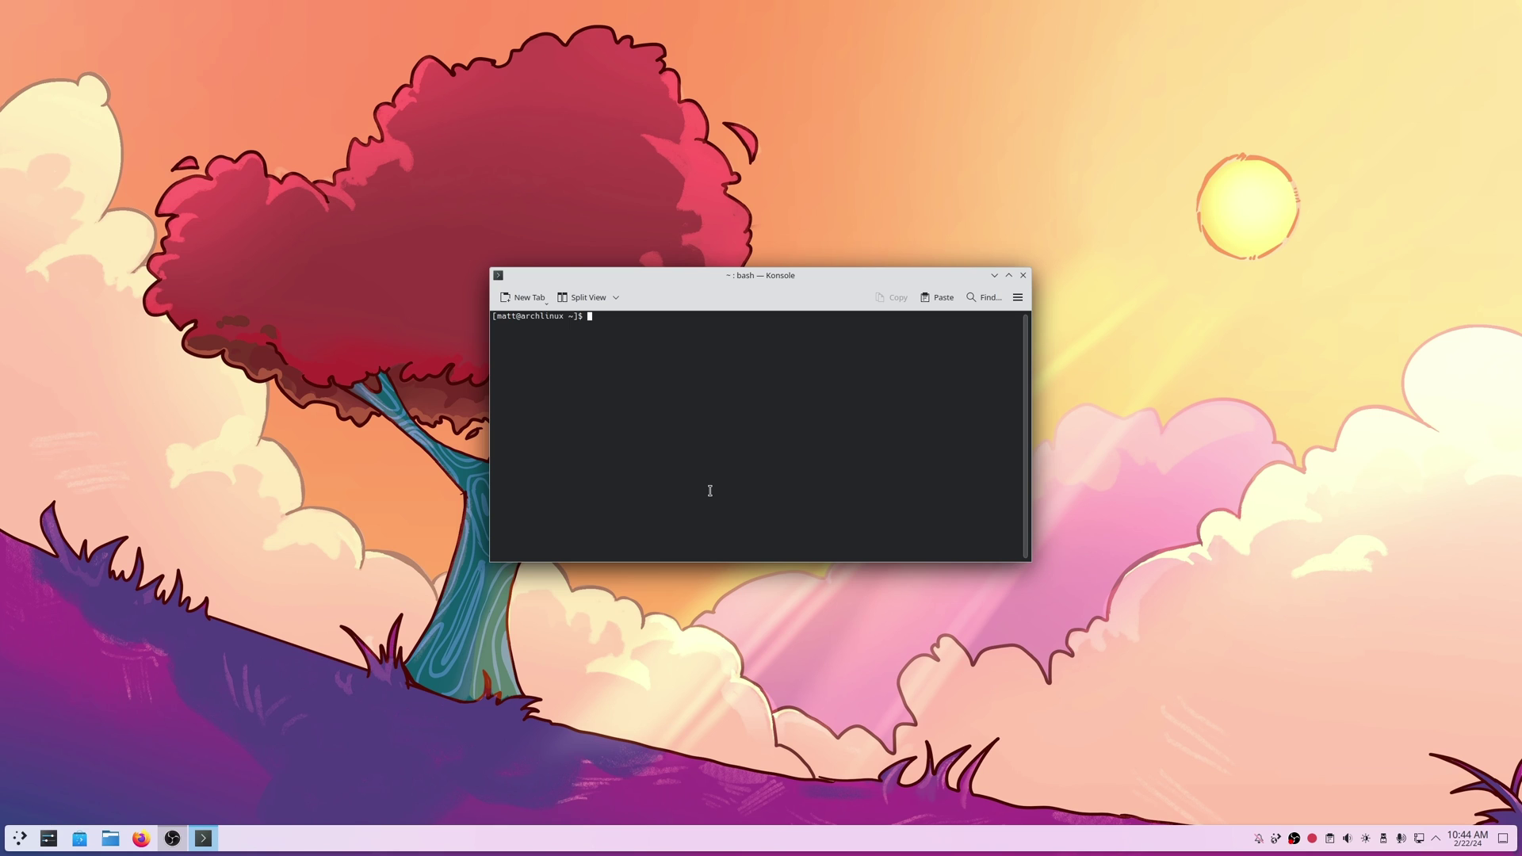
double_click(726, 271)
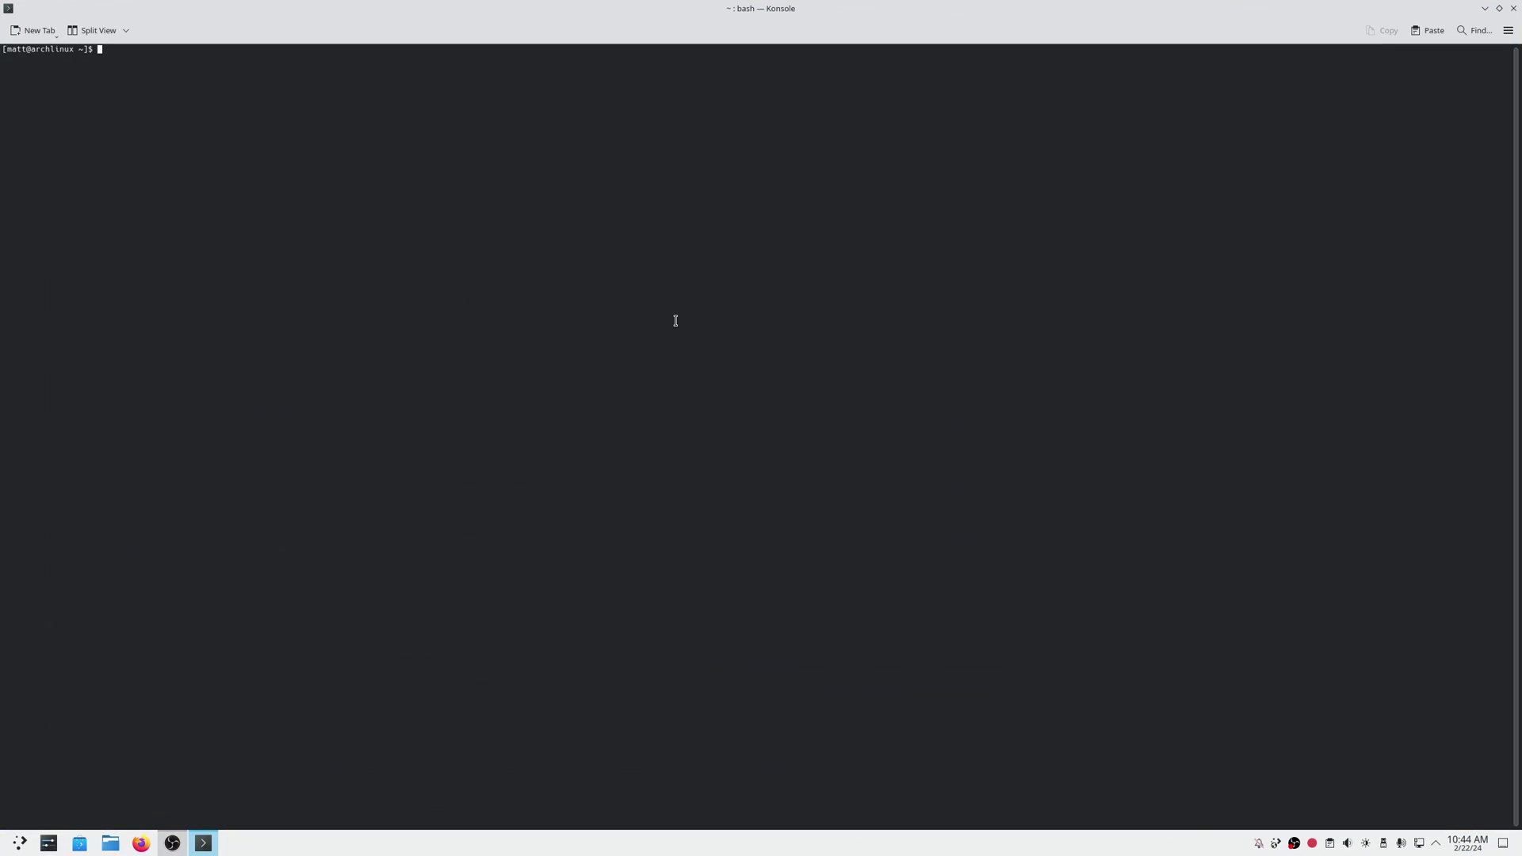
Rerun 'sudo nano /etc/pacman.conf' from shell history and authenticate as administrator.
key(Up)
key(Up)
key(Up)
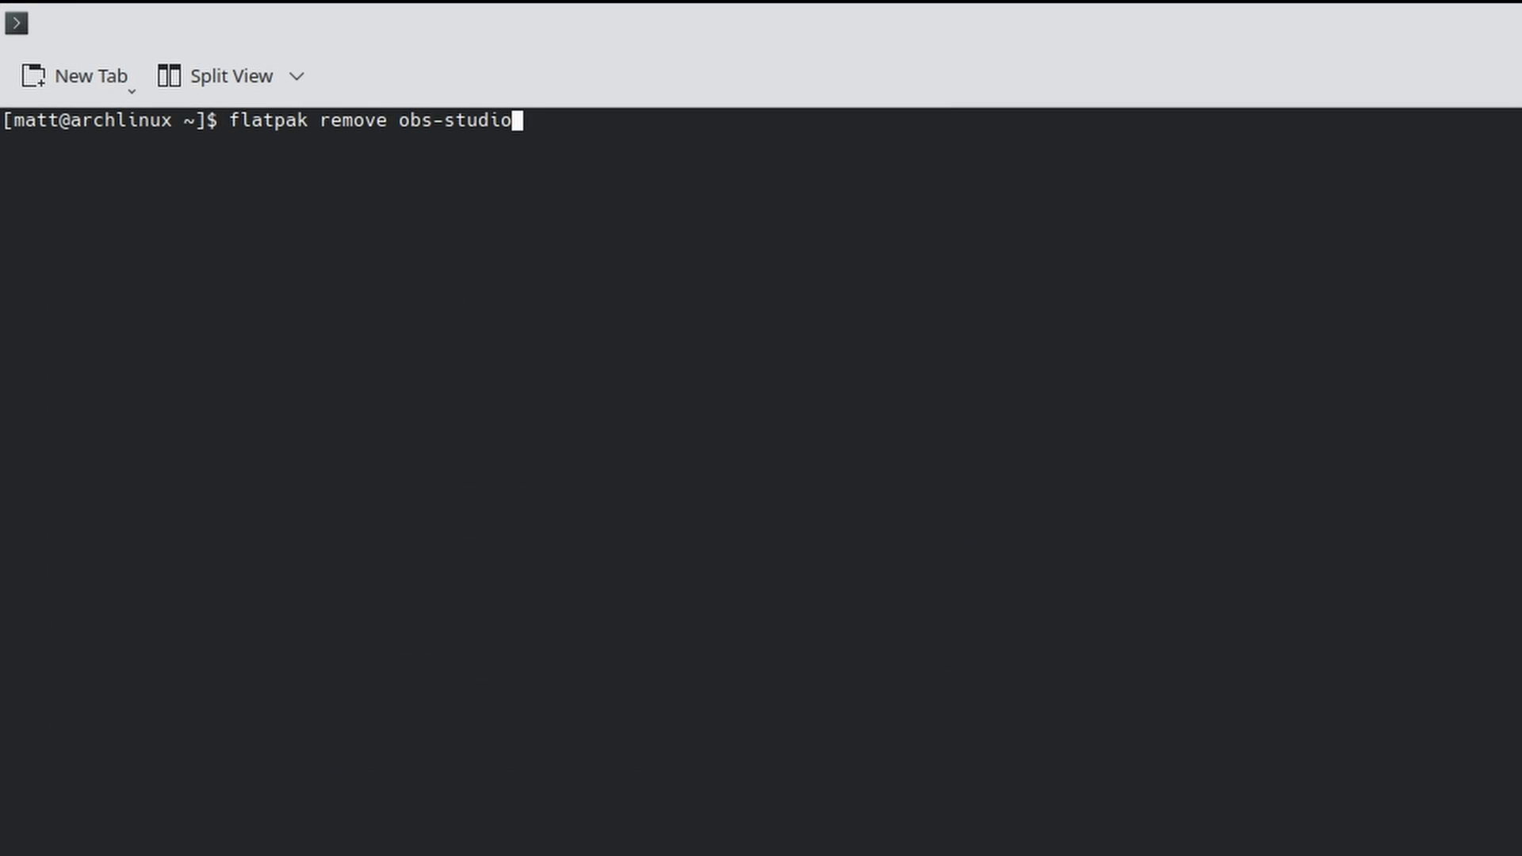
key(Up)
key(Up)
key(Up)
key(Up)
key(Up)
key(Up)
key(Up)
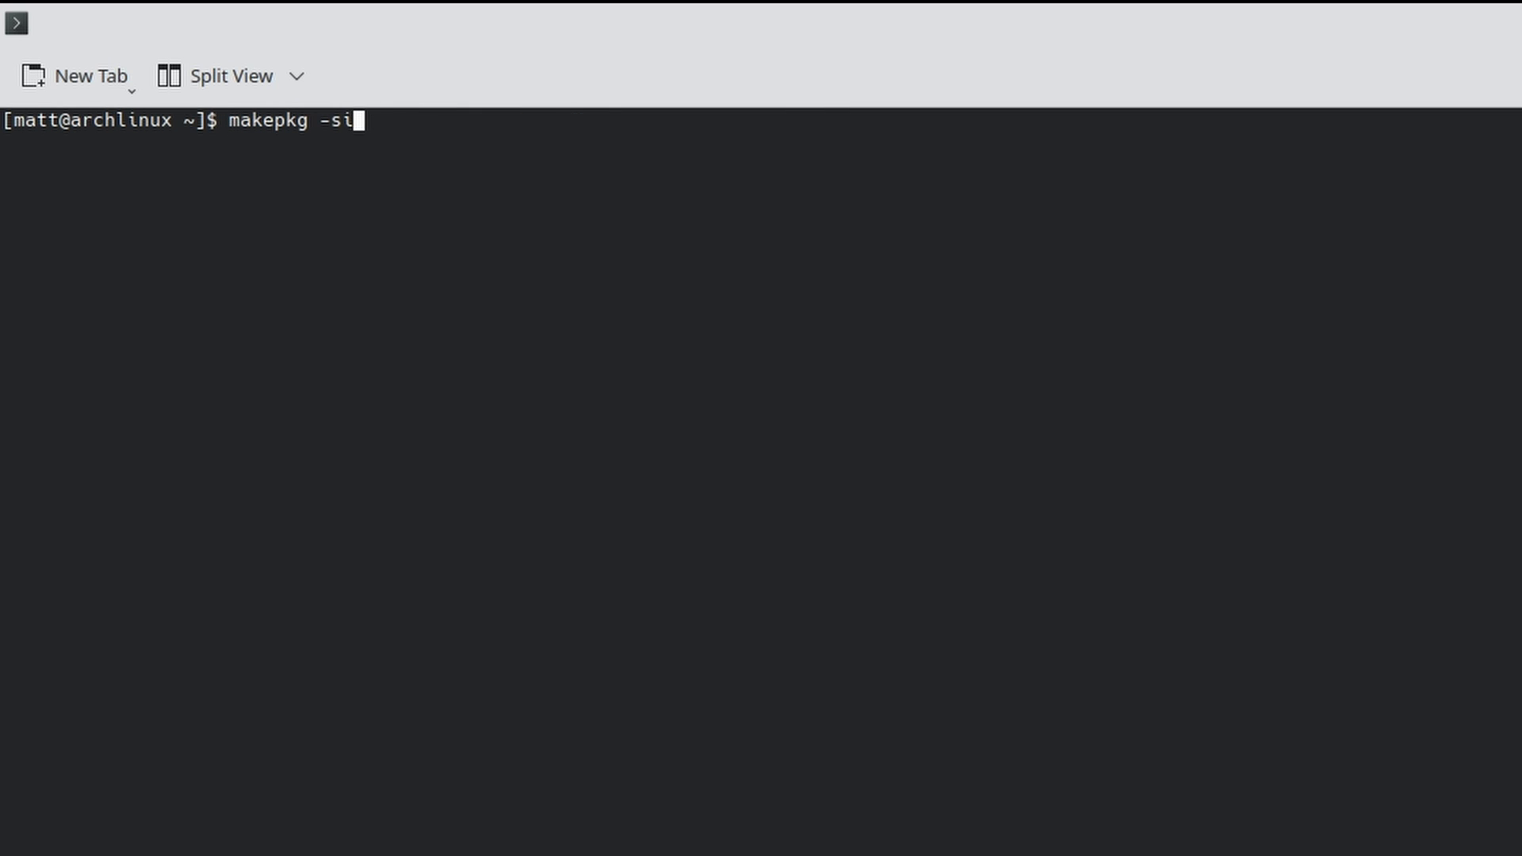
key(Up)
key(Up)
key(Up)
key(Up)
key(Up)
key(Up)
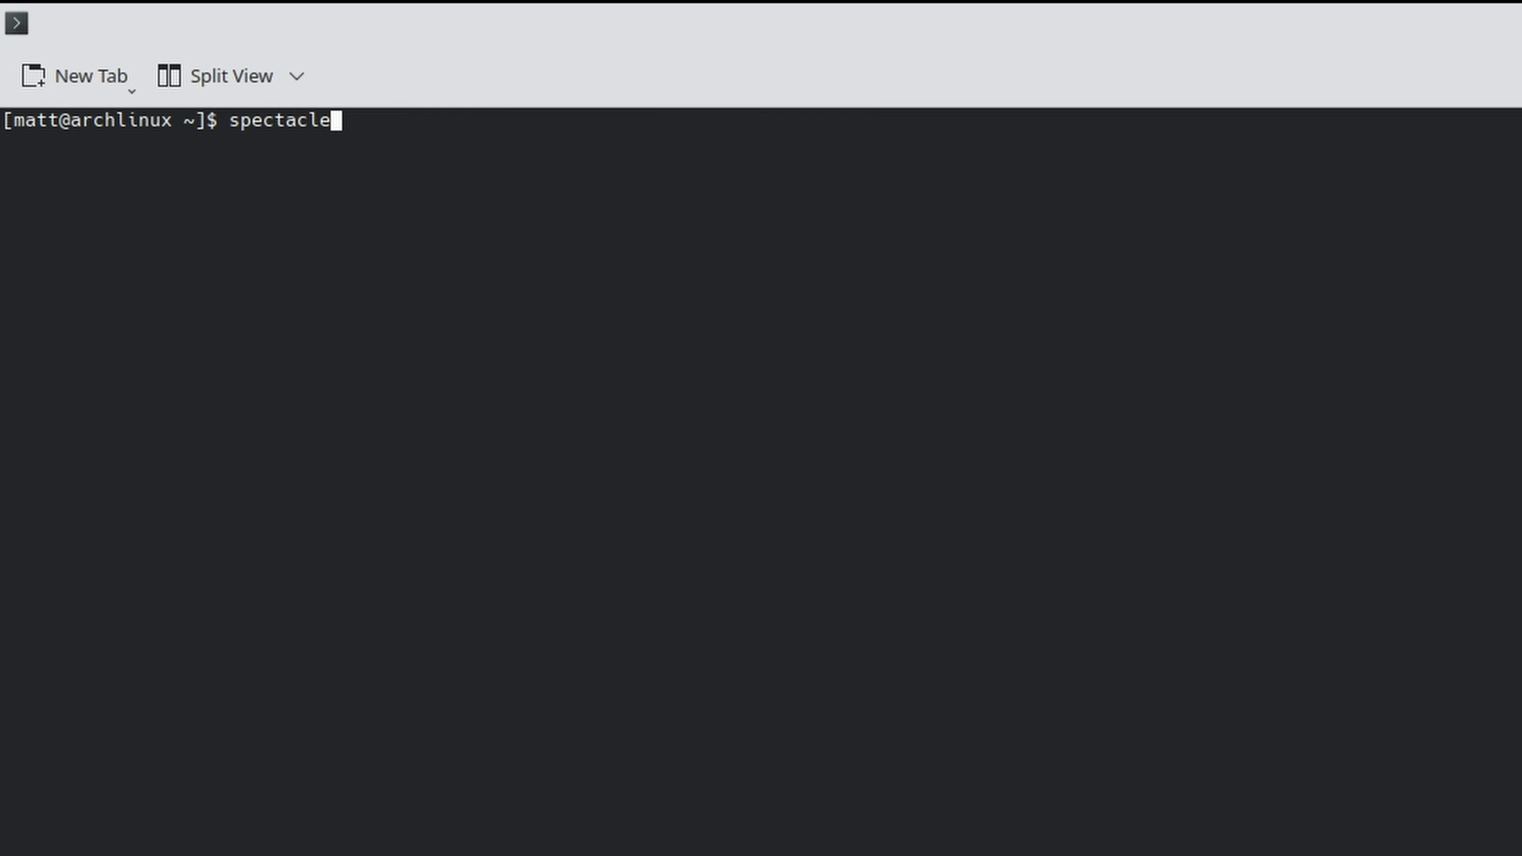
key(Up)
key(Up)
key(Up)
key(Up)
key(Up)
key(Up)
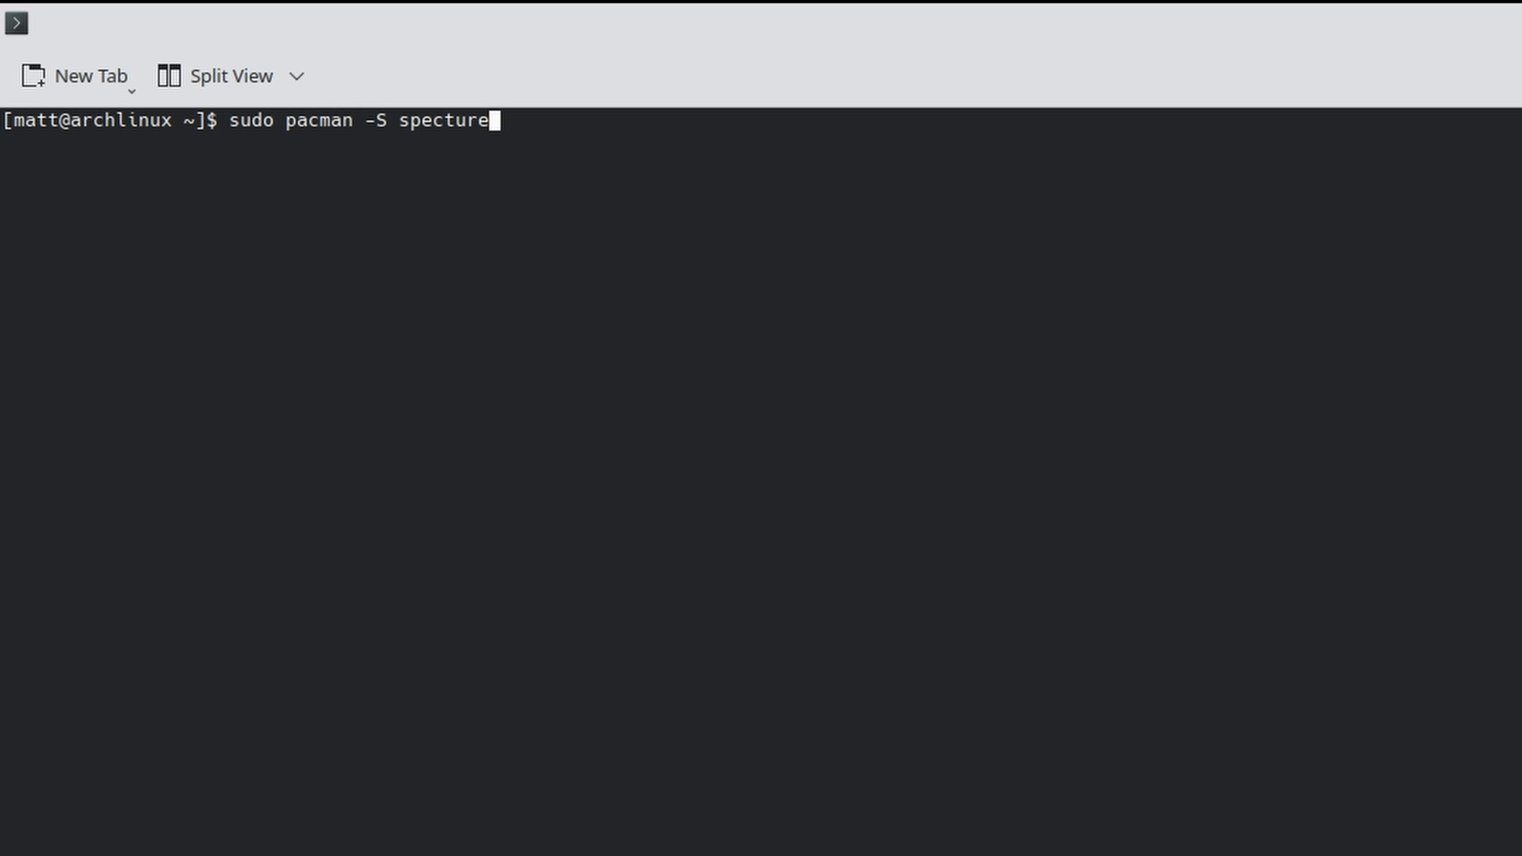
key(Up)
key(Up)
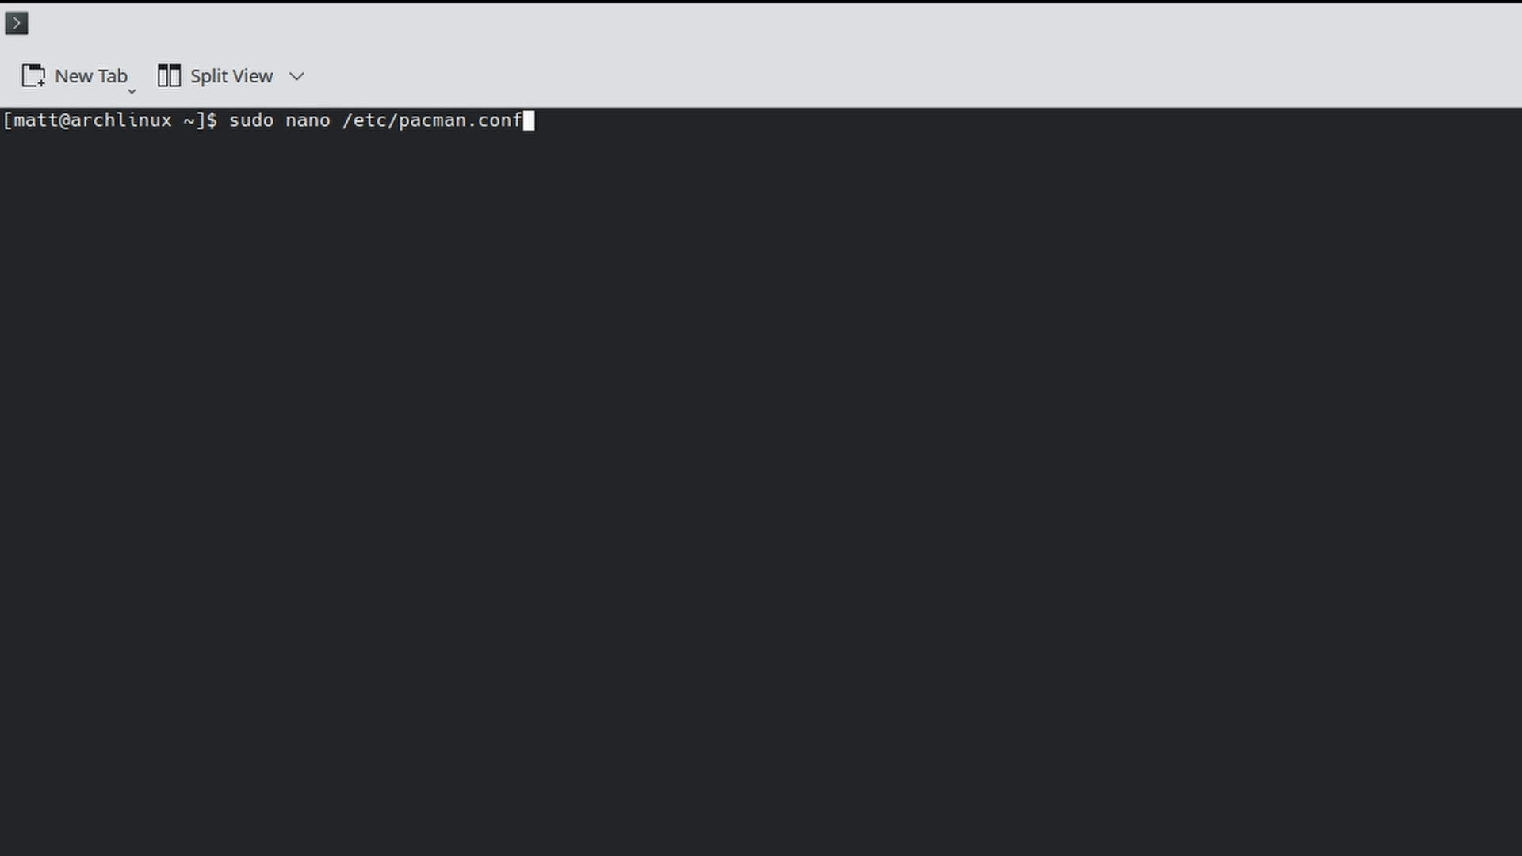
key(Return)
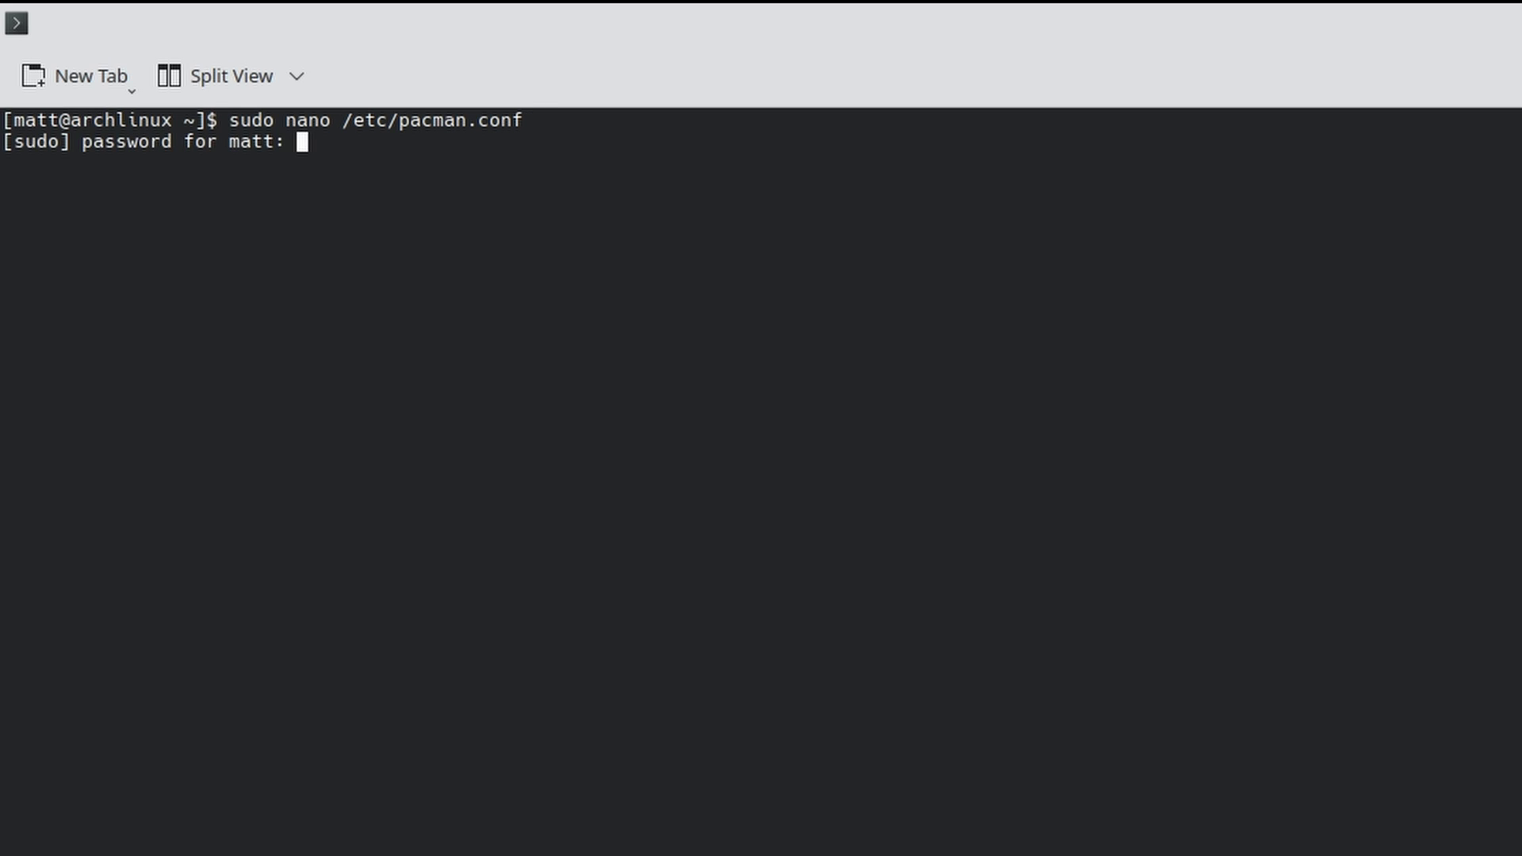
key(Return)
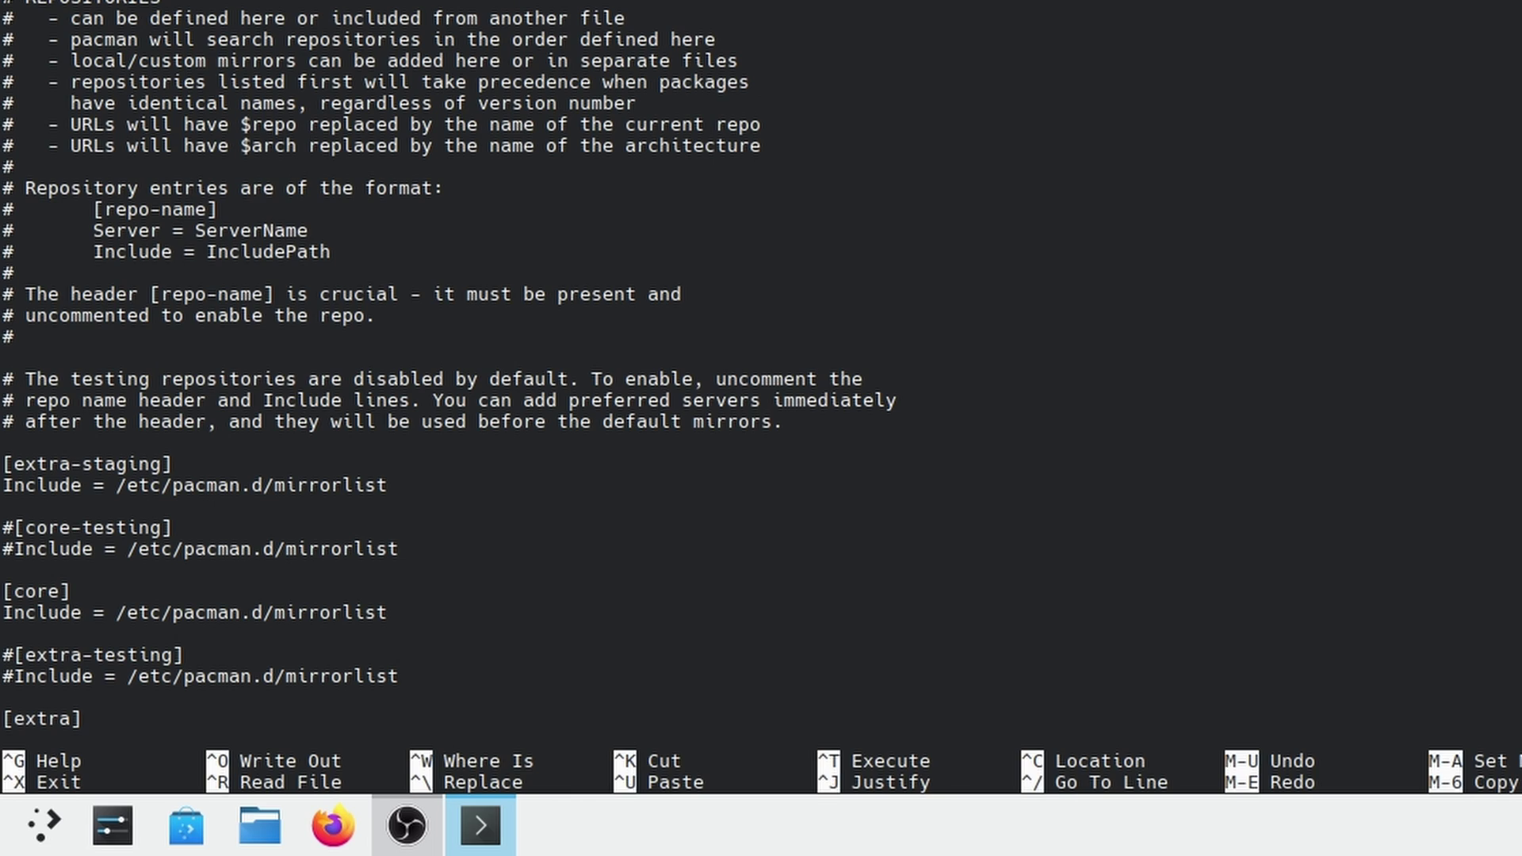
Move through the repository entries below [extra-staging] in pacman.conf.
key(Down)
key(Down)
key(Down)
key(Down)
key(Down)
key(Down)
key(Down)
key(Down)
key(Down)
key(Down)
key(Down)
key(Down)
key(Down)
key(Down)
key(Down)
key(Down)
key(Down)
key(Down)
key(Down)
key(Down)
key(Up)
key(Up)
key(Up)
key(Up)
key(Up)
key(Up)
key(Up)
key(Up)
key(Up)
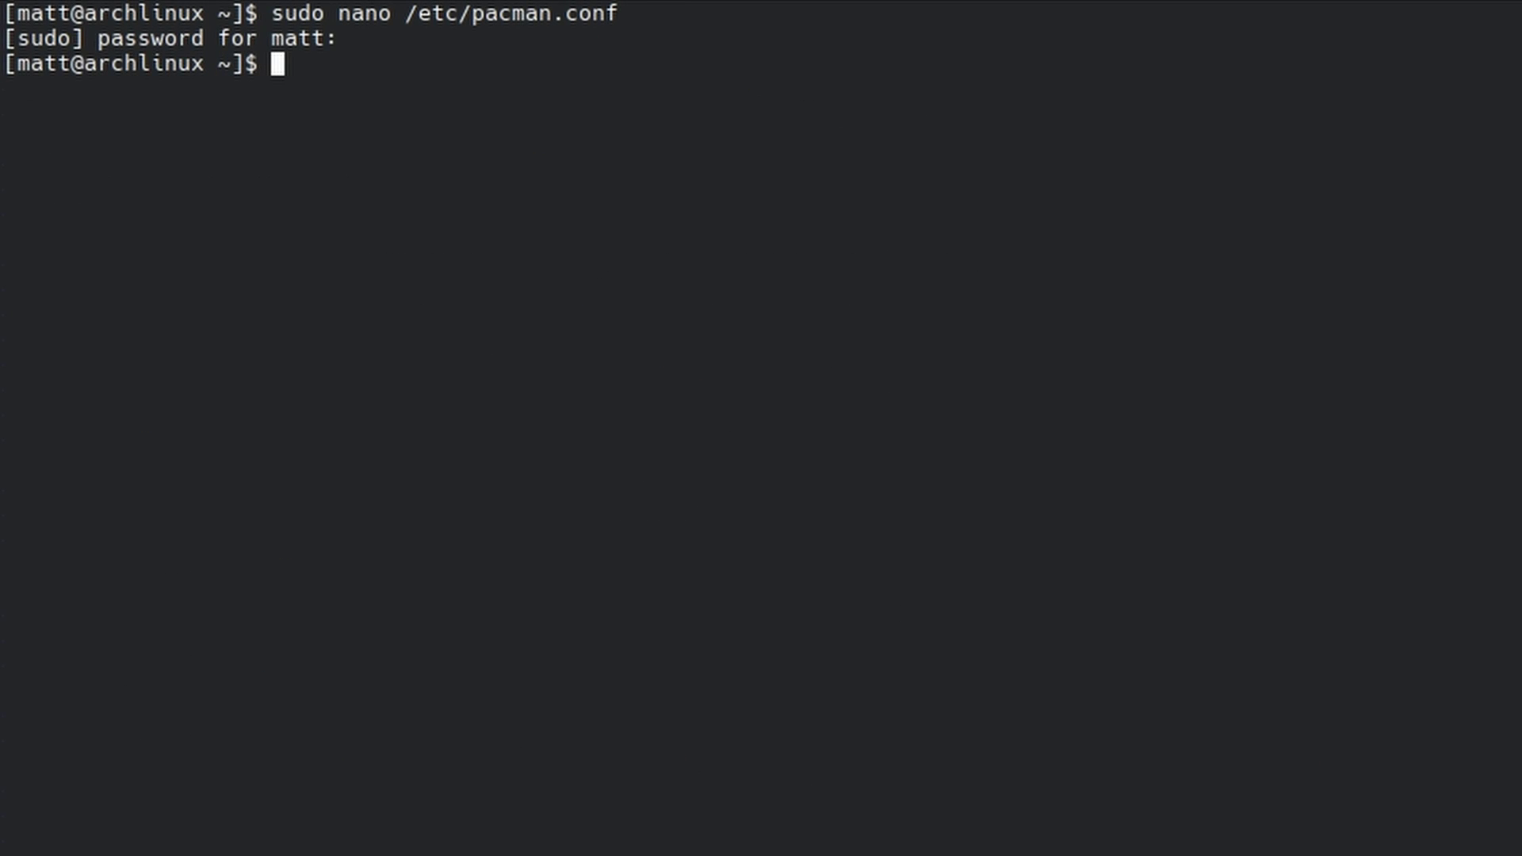
Sync the package databases with 'sudo pacman -Sy', then erase the partial 'sudo pacman -S plasma' command.
text(sudo pacman )
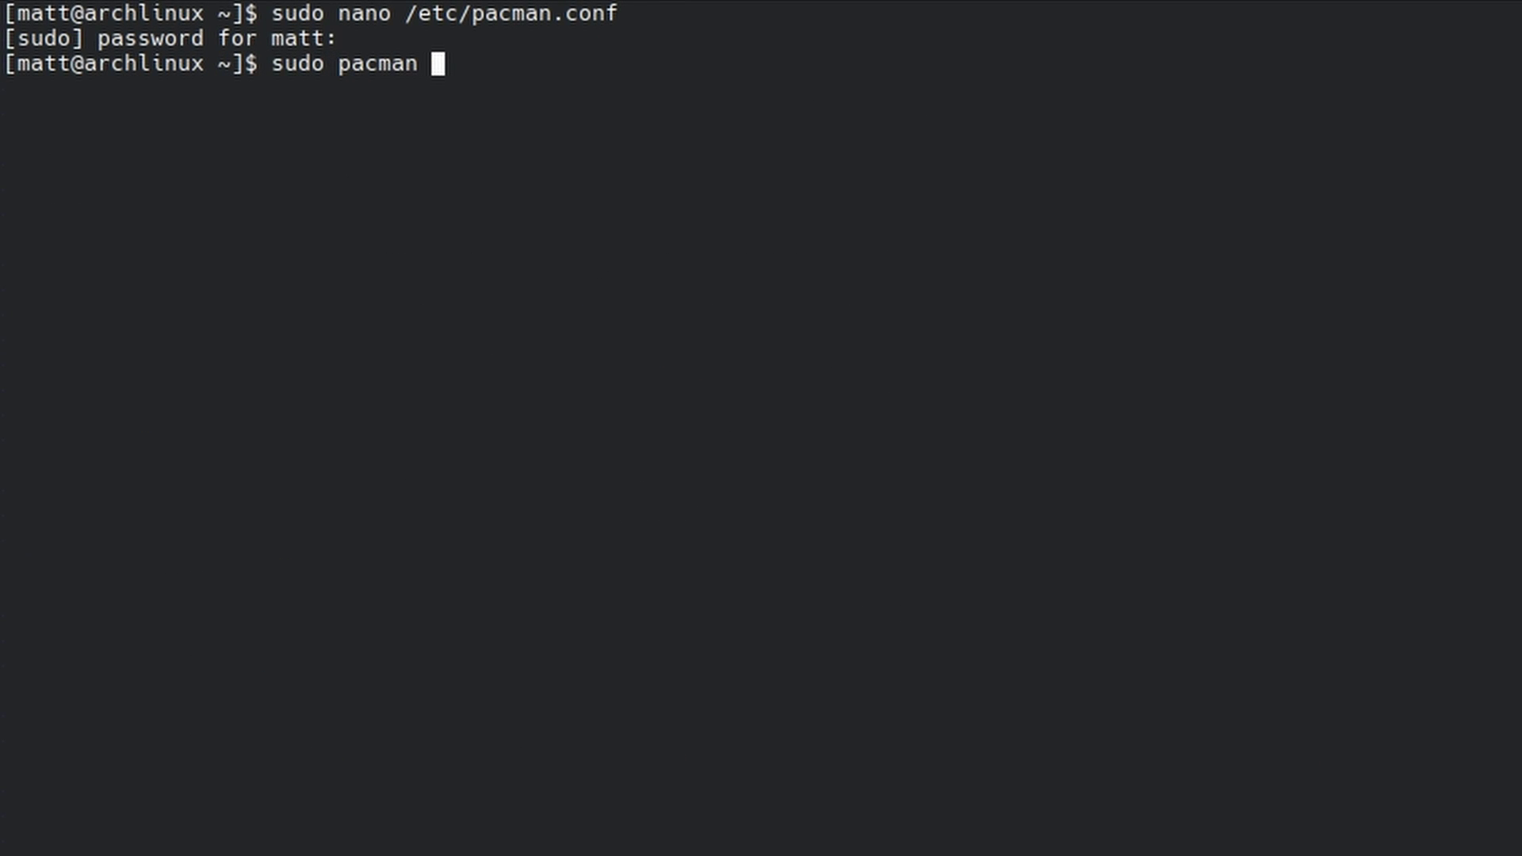
text(-Sy)
key(Return)
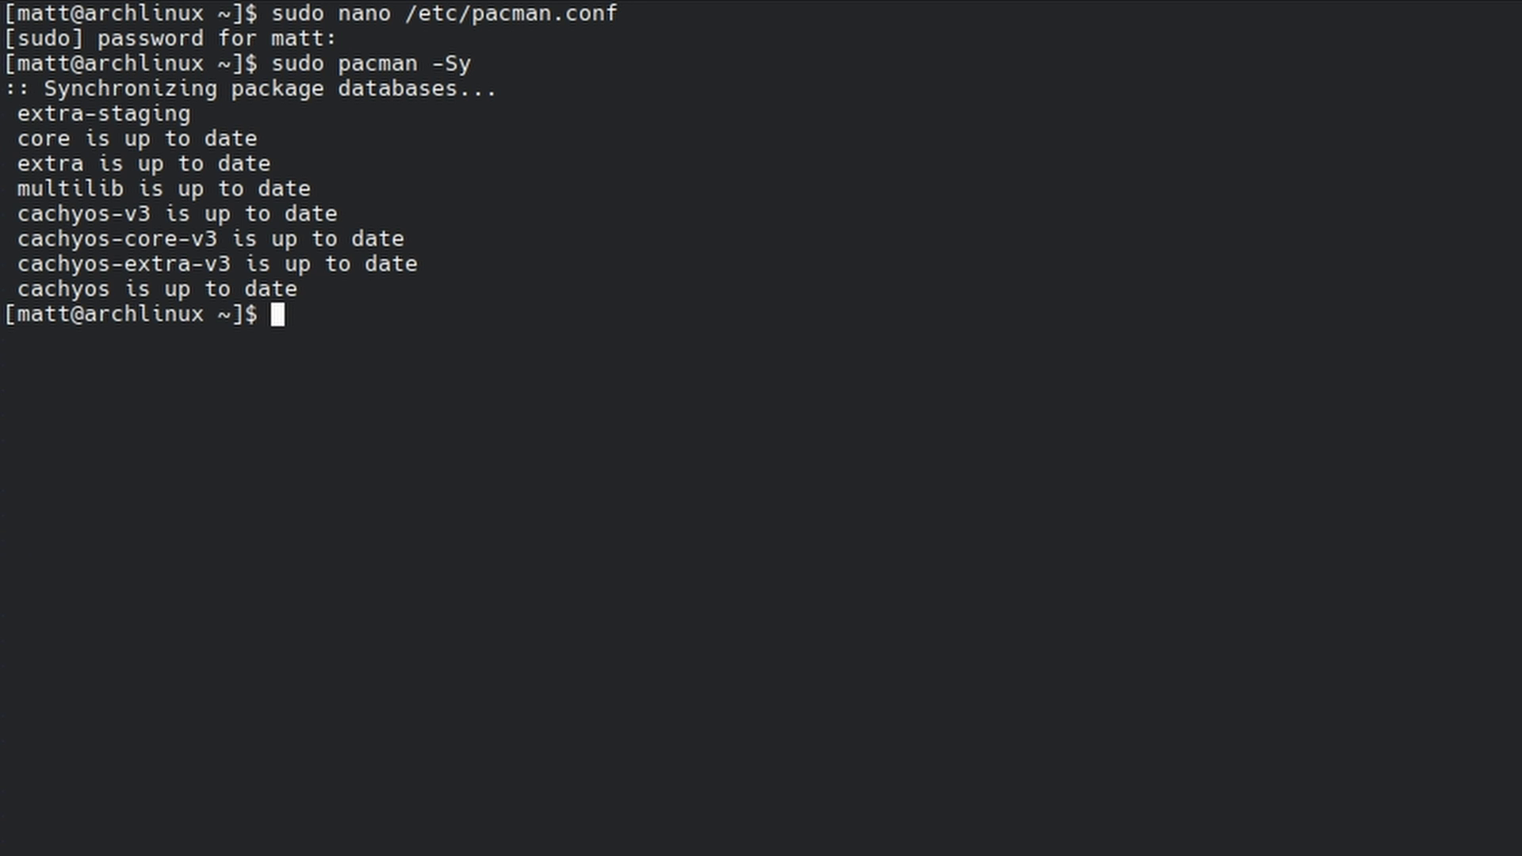
text(sudo pacman -)
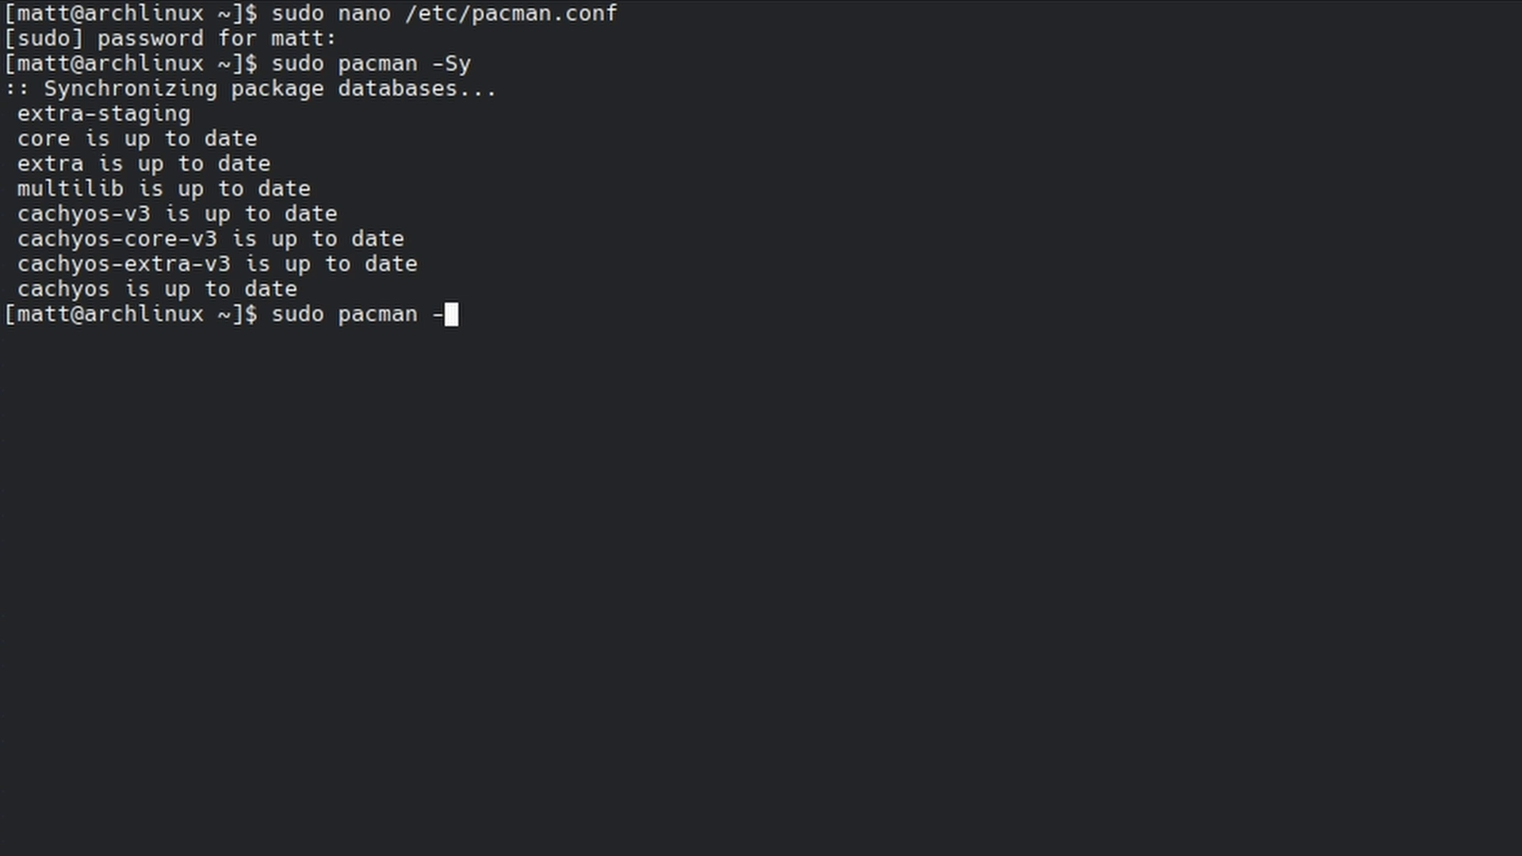
text(S plasma)
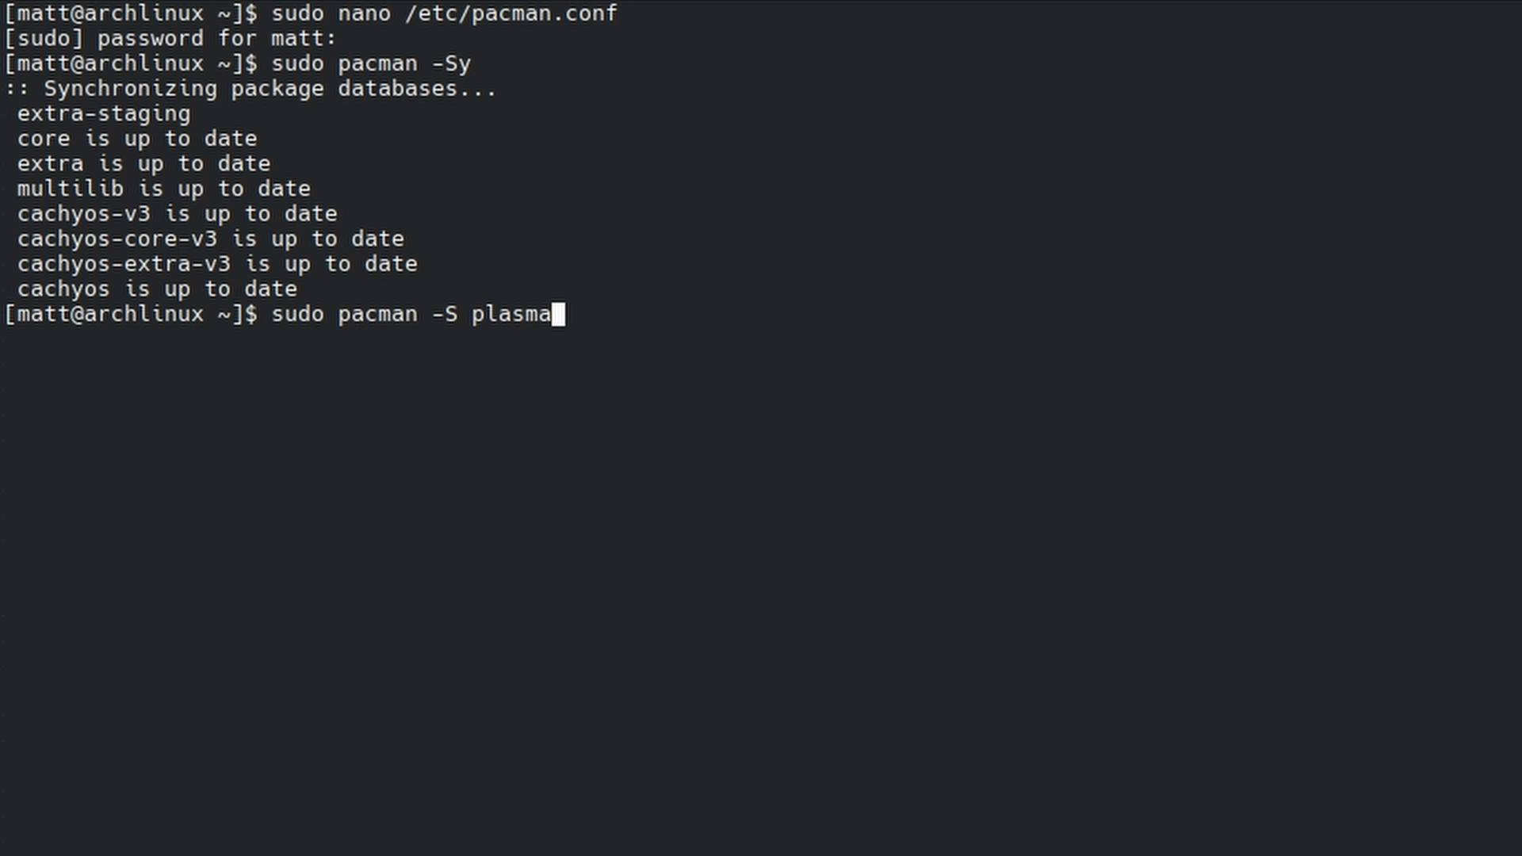
key(BackSpace)
key(BackSpace)
key(BackSpace)
key(BackSpace)
key(BackSpace)
key(BackSpace)
key(BackSpace)
key(BackSpace)
key(BackSpace)
key(BackSpace)
key(BackSpace)
key(BackSpace)
key(BackSpace)
key(BackSpace)
key(BackSpace)
key(BackSpace)
key(BackSpace)
key(BackSpace)
key(BackSpace)
key(BackSpace)
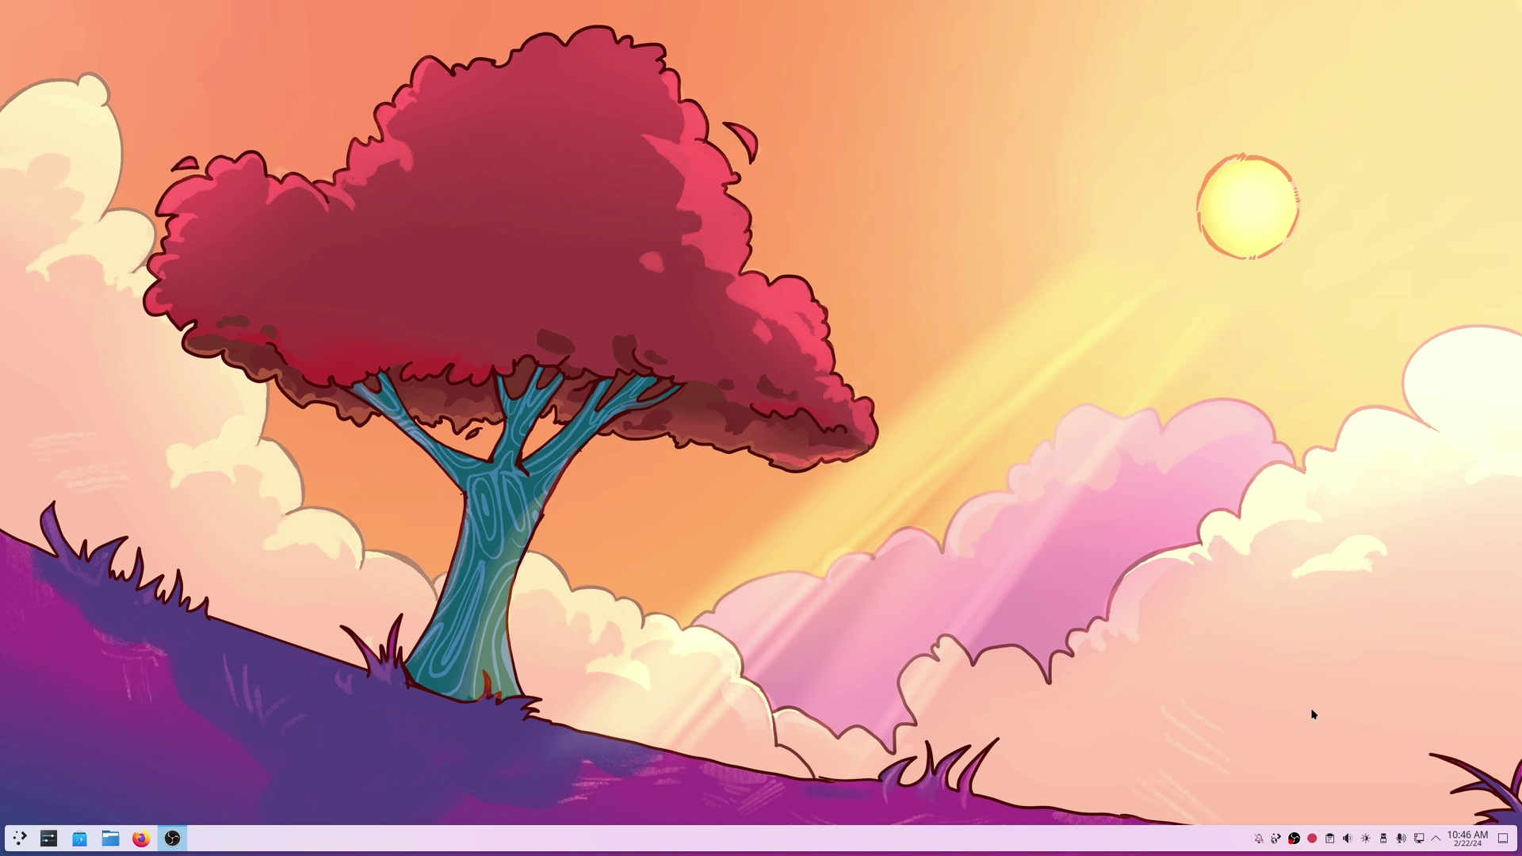
Open About this System via the 'abou' search, highlight Qt 6.6.2, and reposition the window.
click(20, 838)
text(abou)
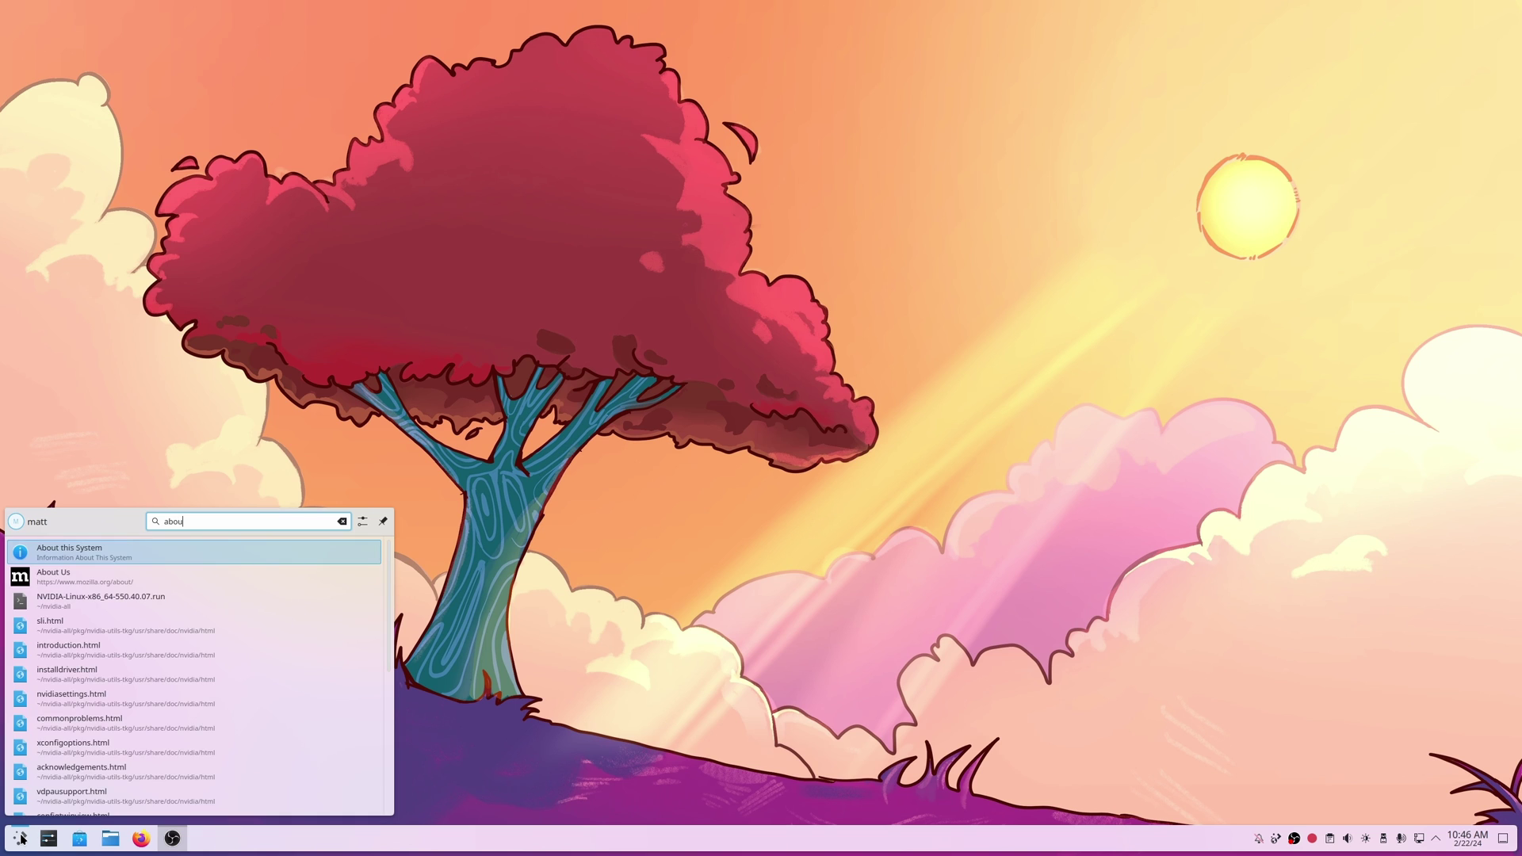
key(Return)
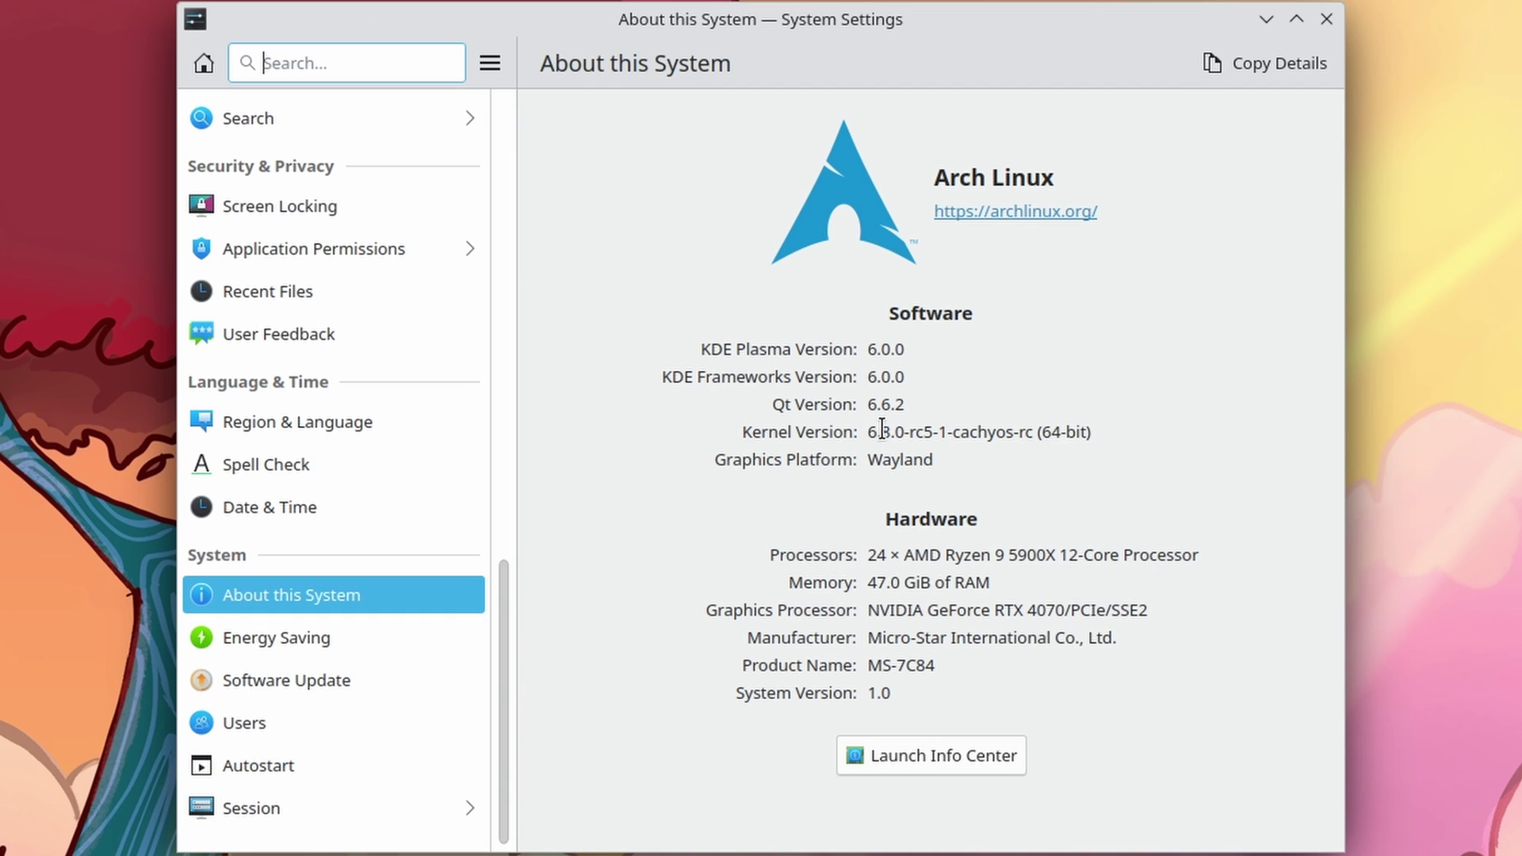
drag(904, 405, 852, 400)
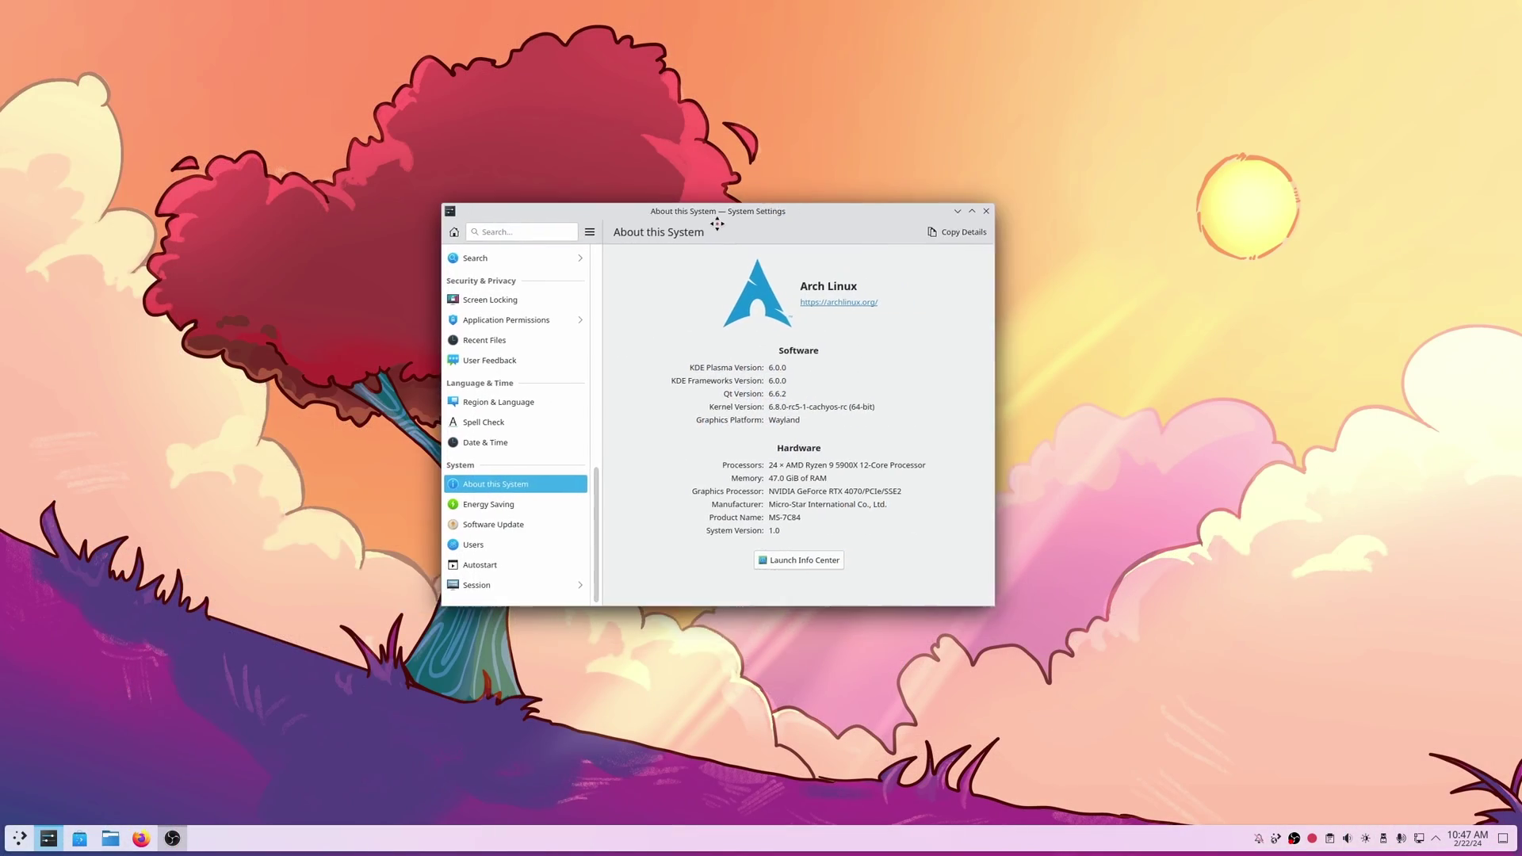
drag(717, 224, 299, 418)
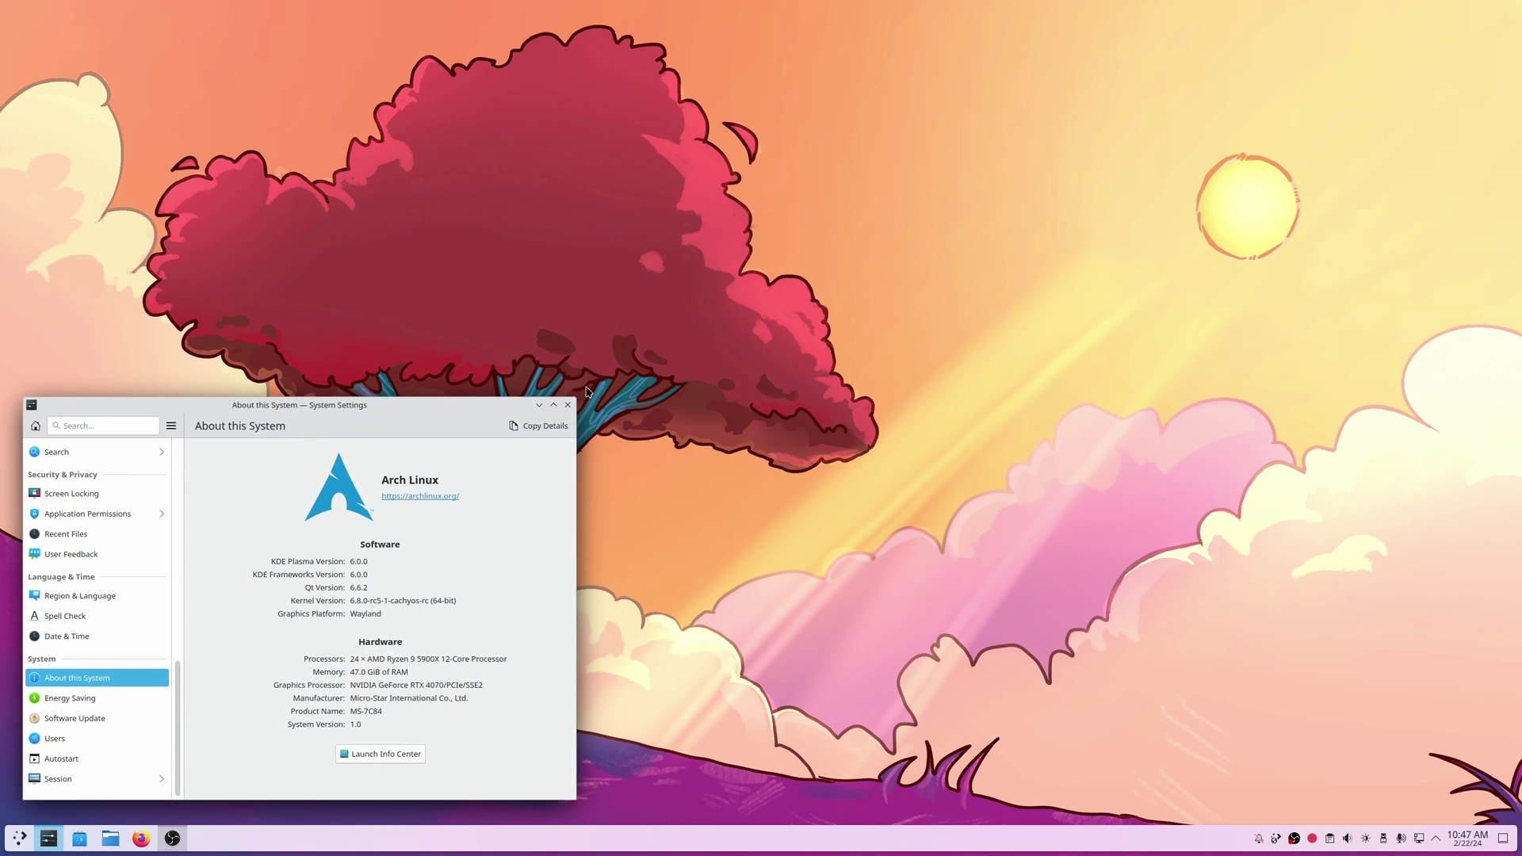
Close System Settings, briefly open and close Dolphin, then reopen System Settings from the dock.
click(568, 405)
click(110, 838)
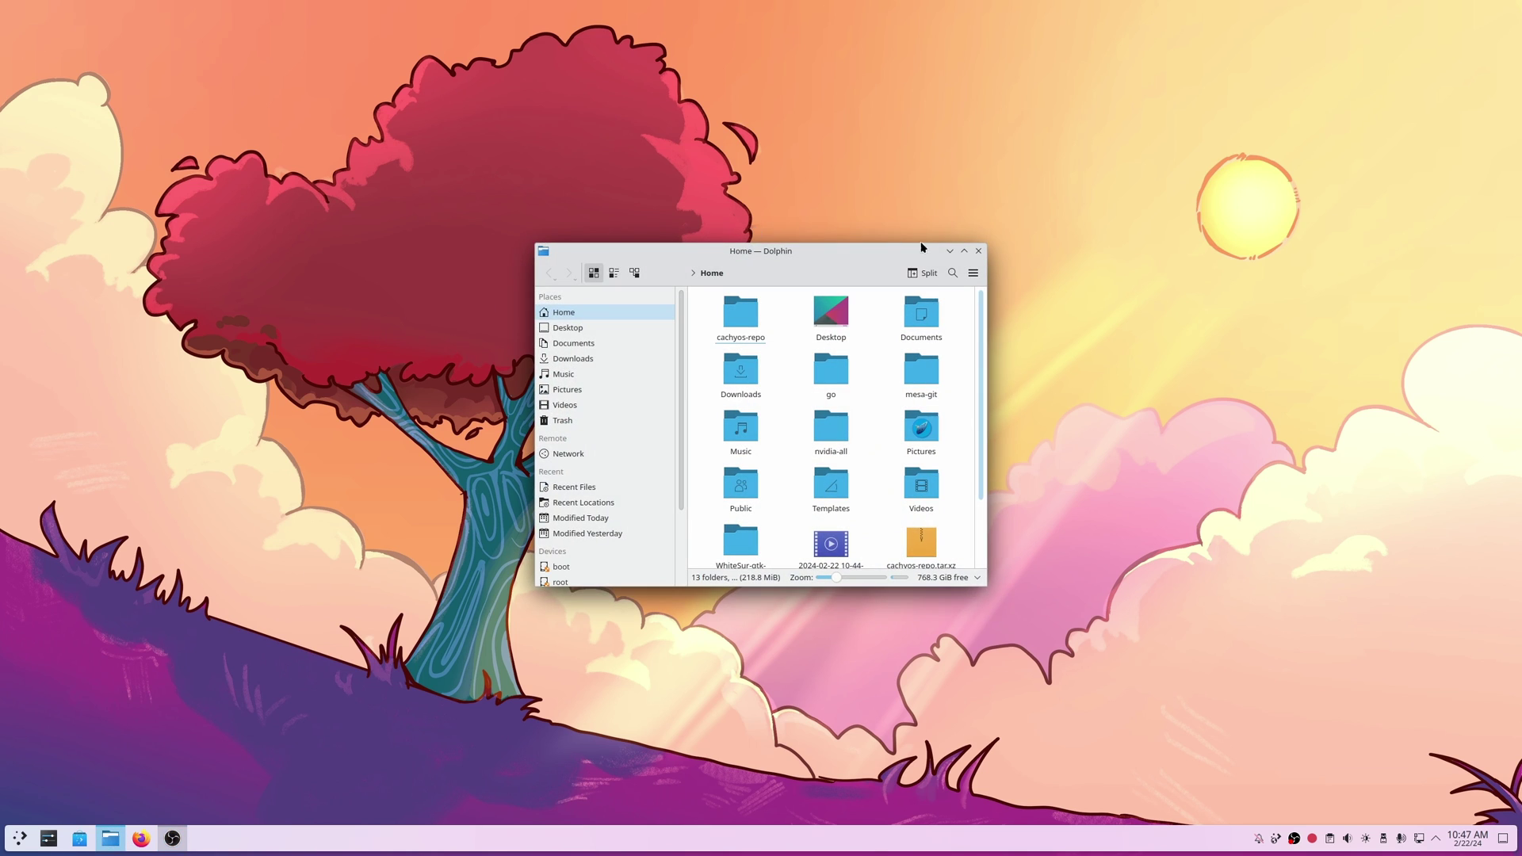
drag(807, 245, 983, 325)
click(1148, 325)
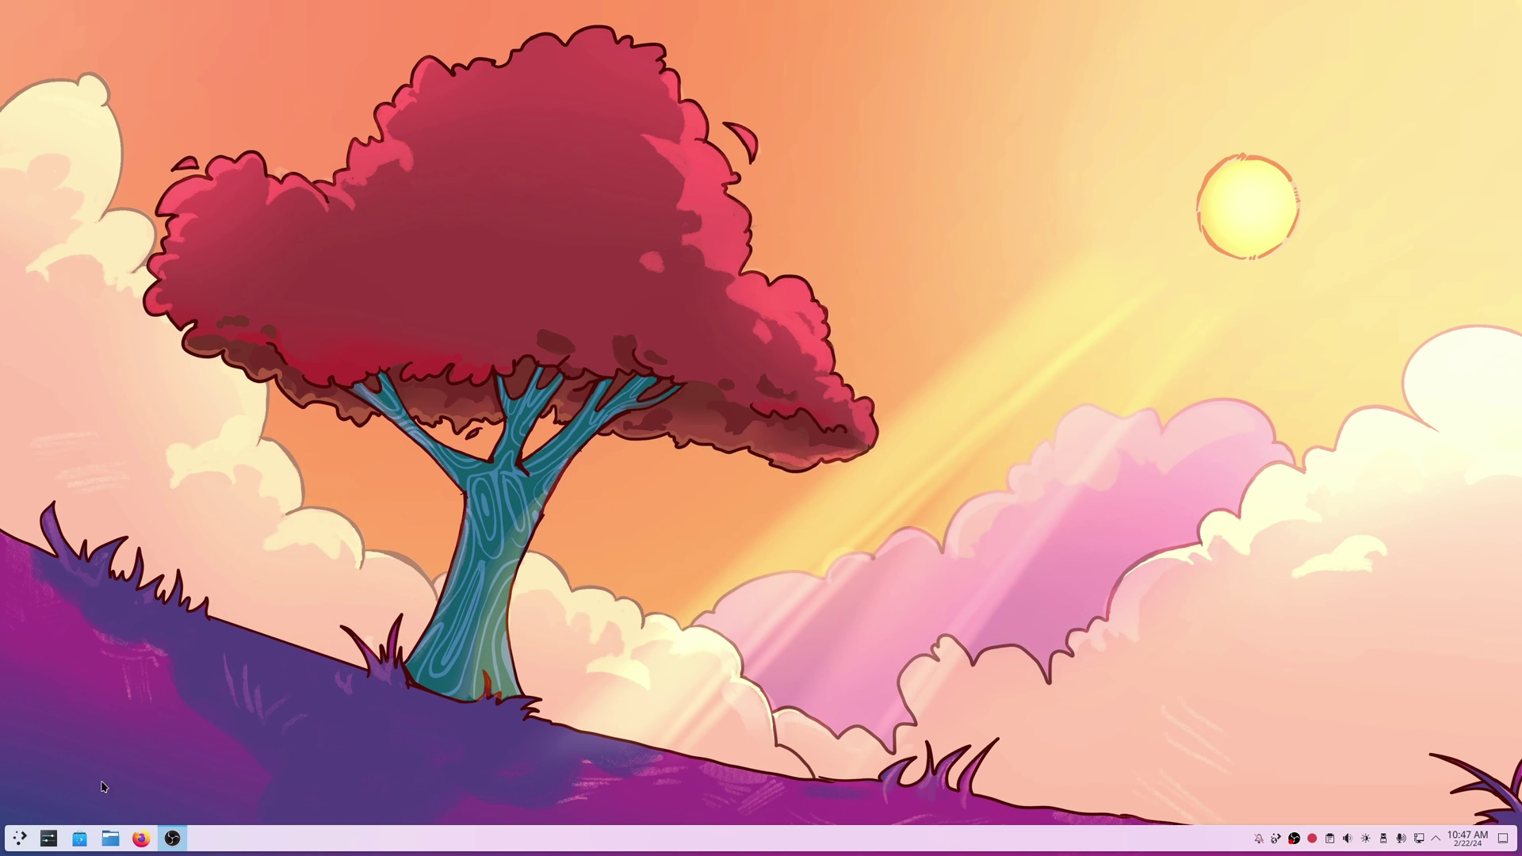
click(49, 838)
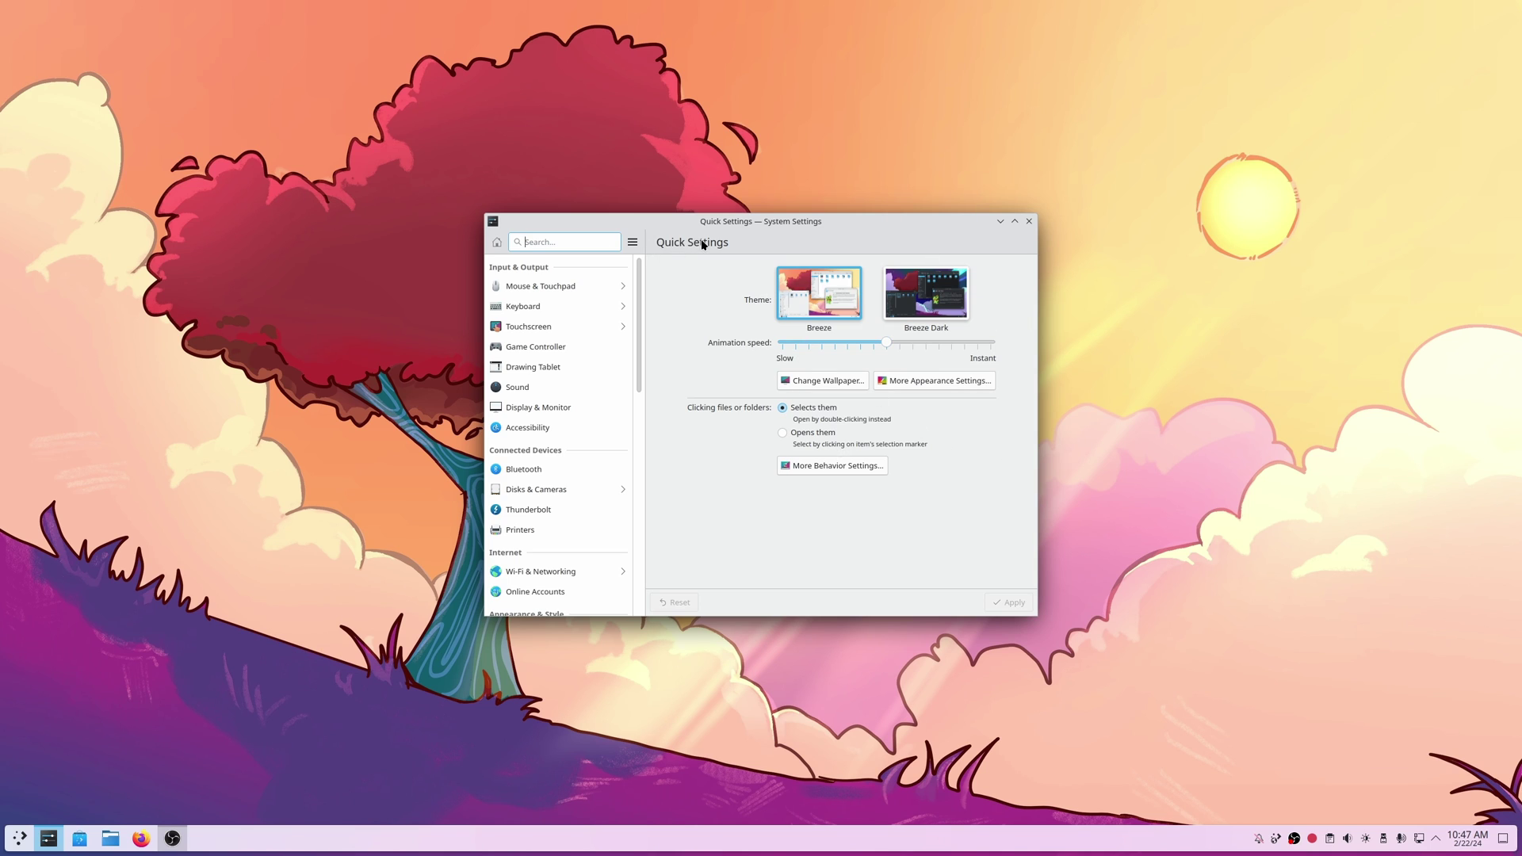
Review the three-monitor Display & Monitor configuration, then switch to the Sound page.
click(547, 409)
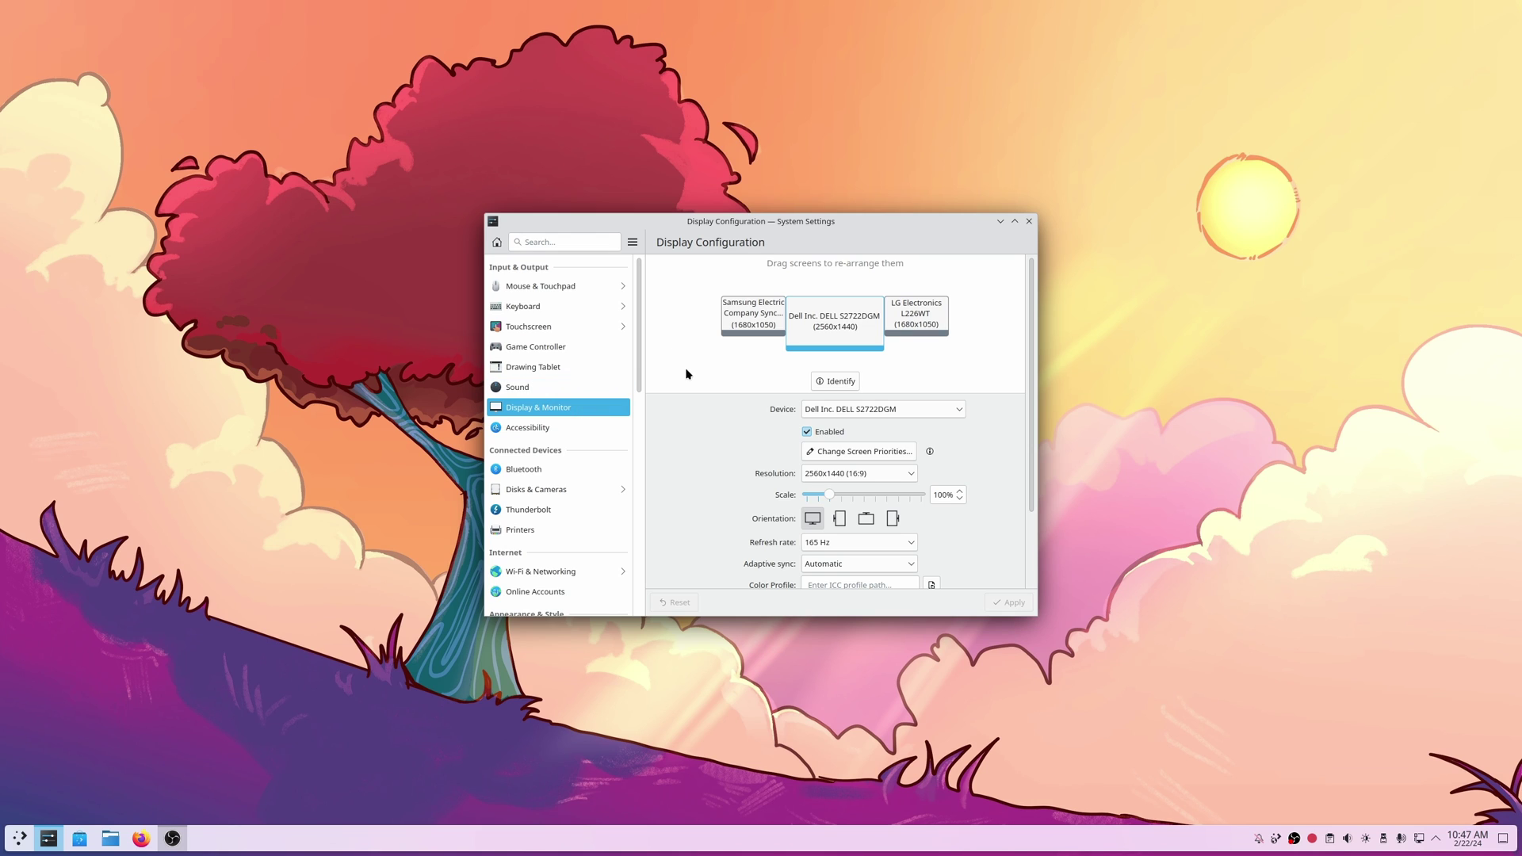
drag(1032, 450, 1022, 540)
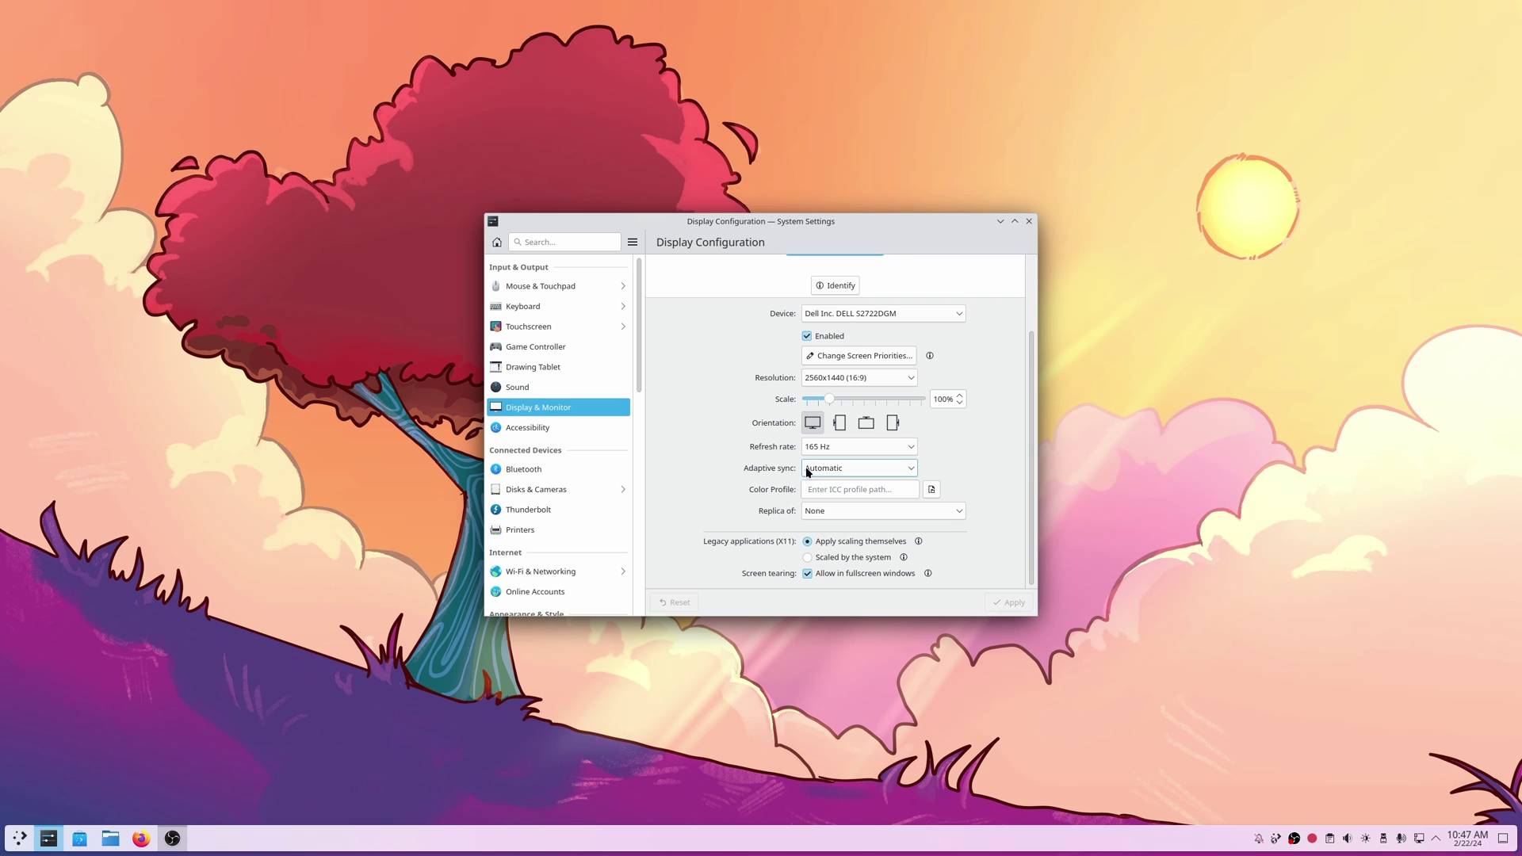
scroll(954, 445, up, 2)
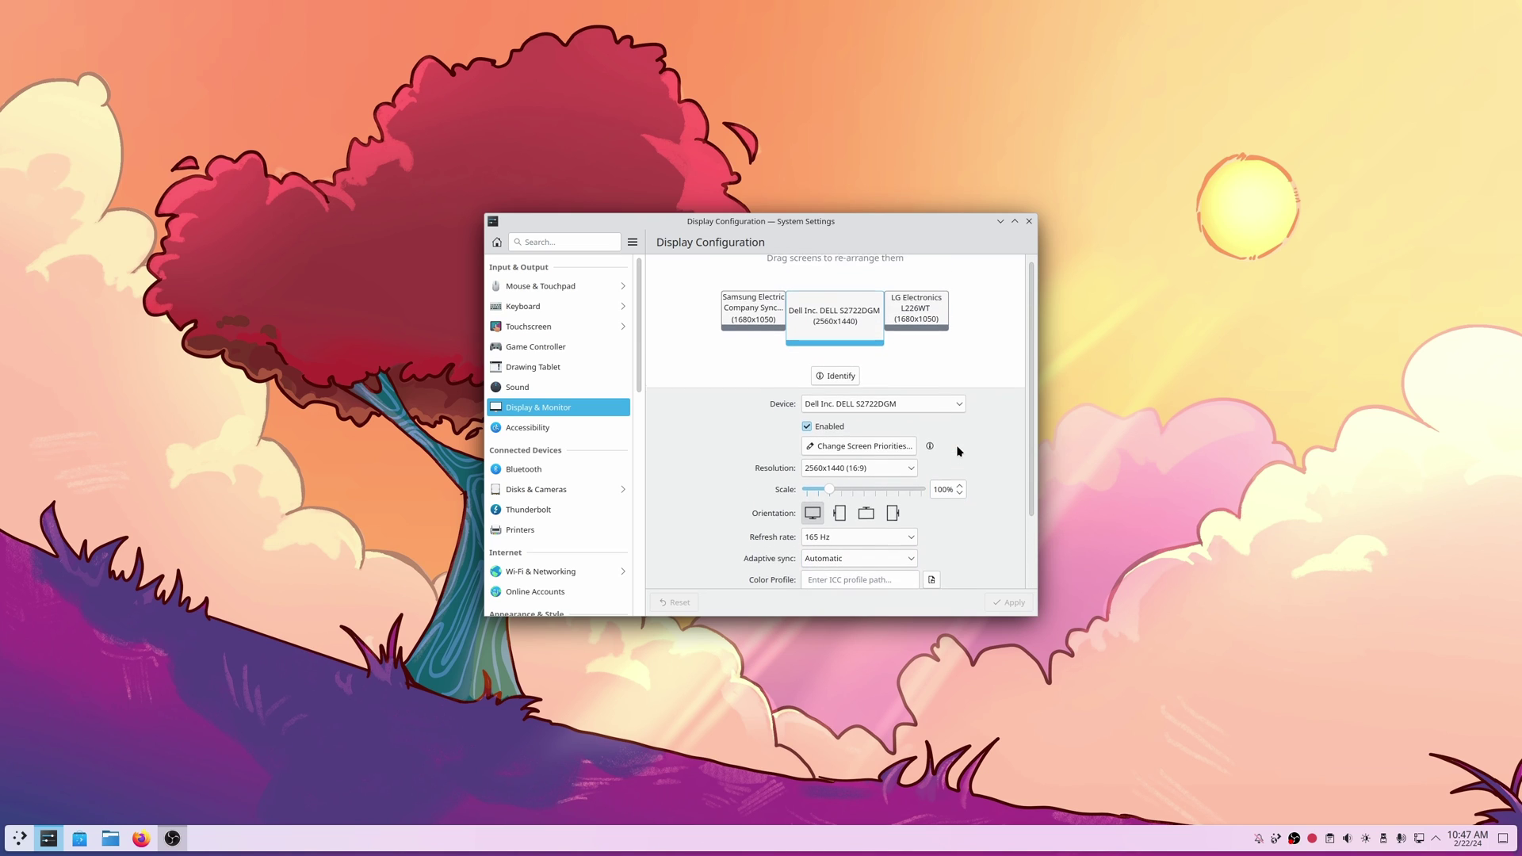
scroll(973, 473, down, 2)
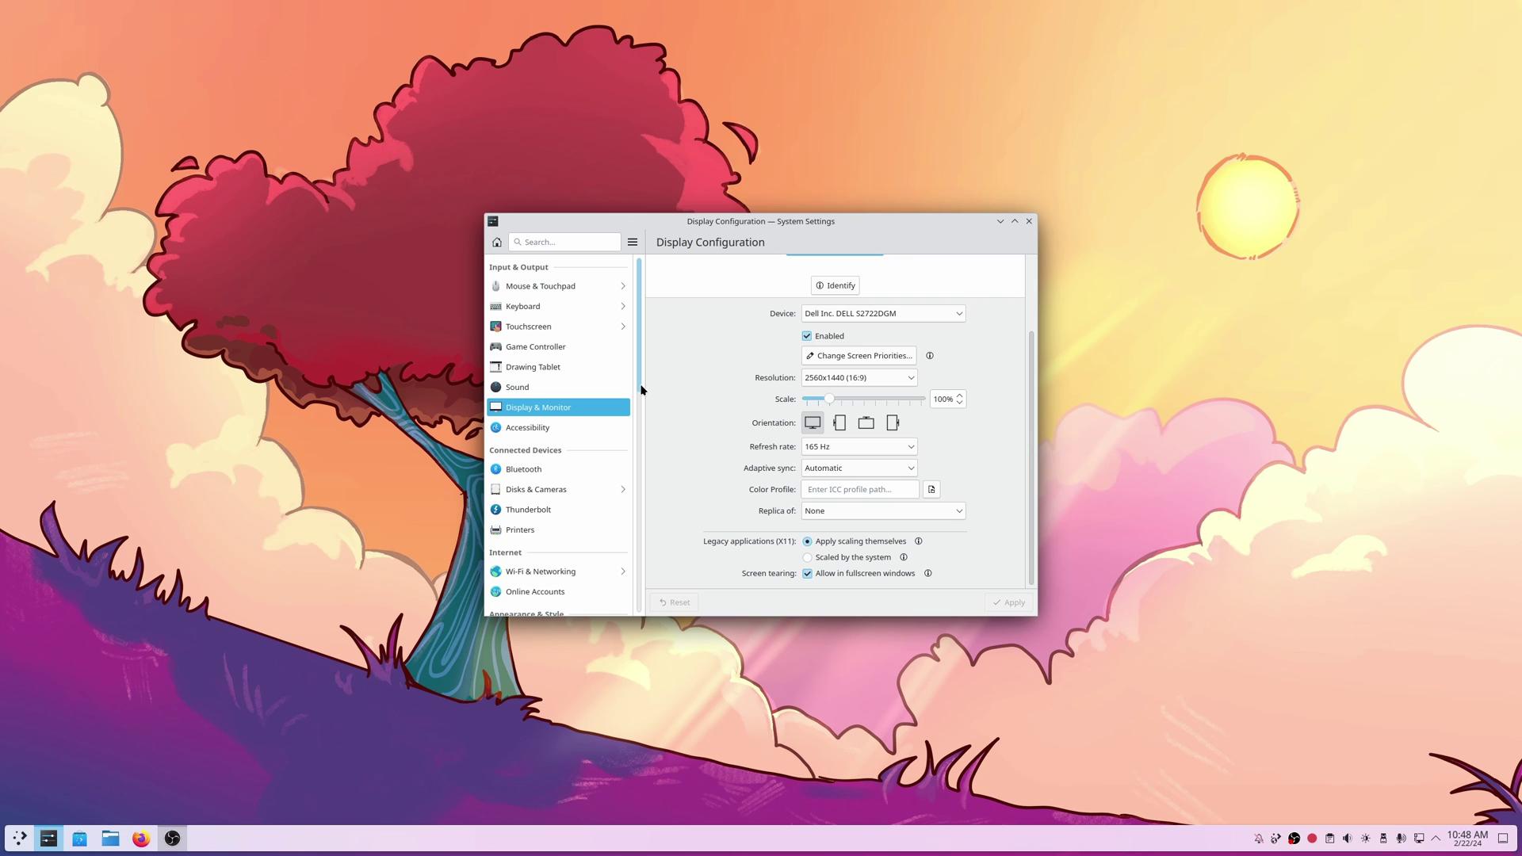
click(535, 388)
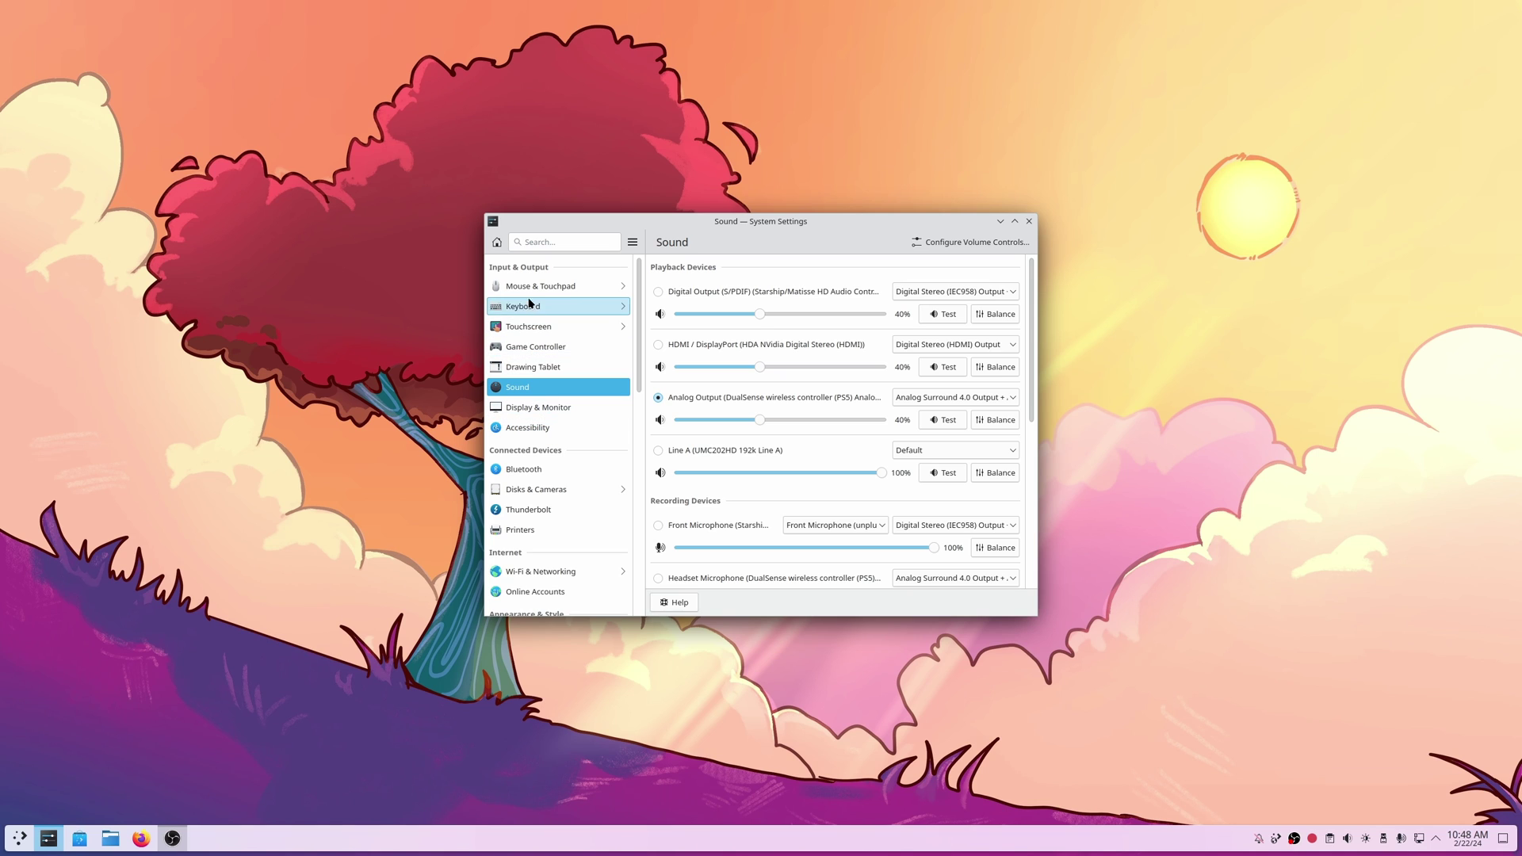
Browse the Wallpaper settings and move the settings window up and left.
scroll(528, 282, down, 5)
click(533, 466)
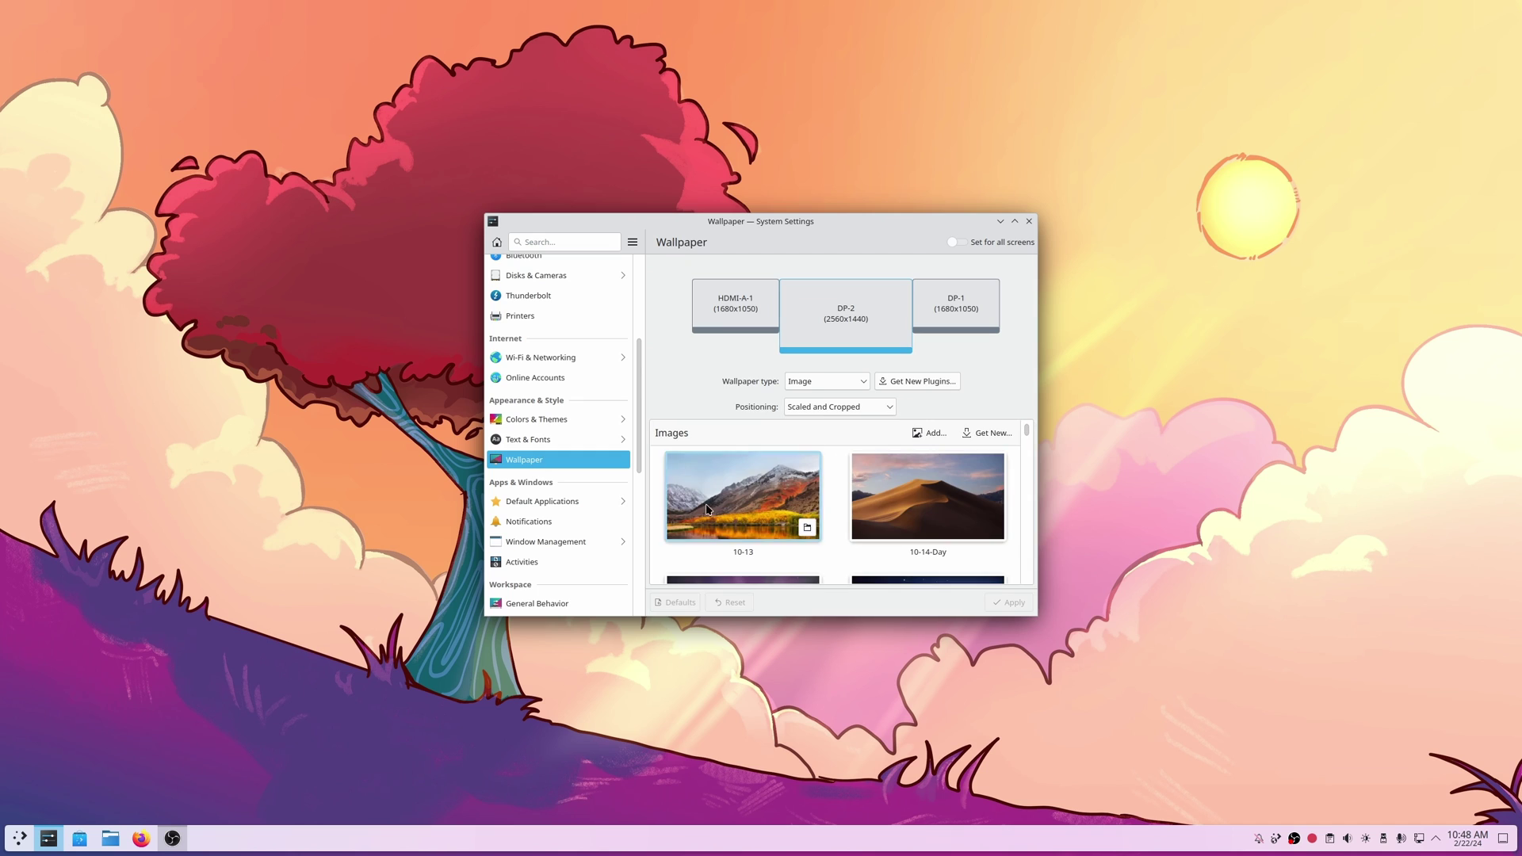
scroll(879, 508, down, 2)
scroll(879, 508, down, 6)
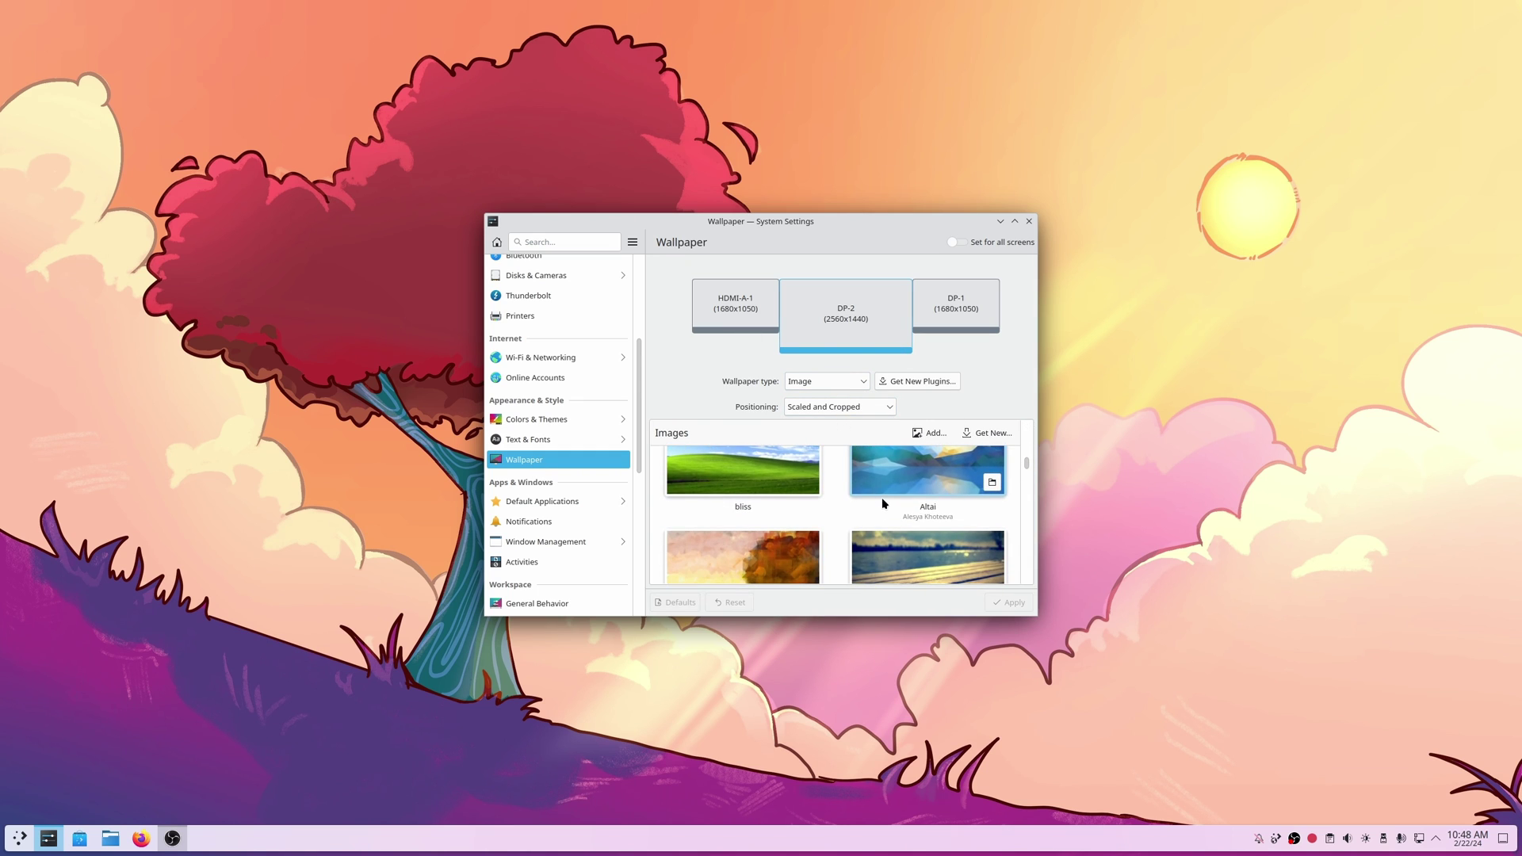
scroll(883, 503, down, 1)
drag(860, 222, 670, 139)
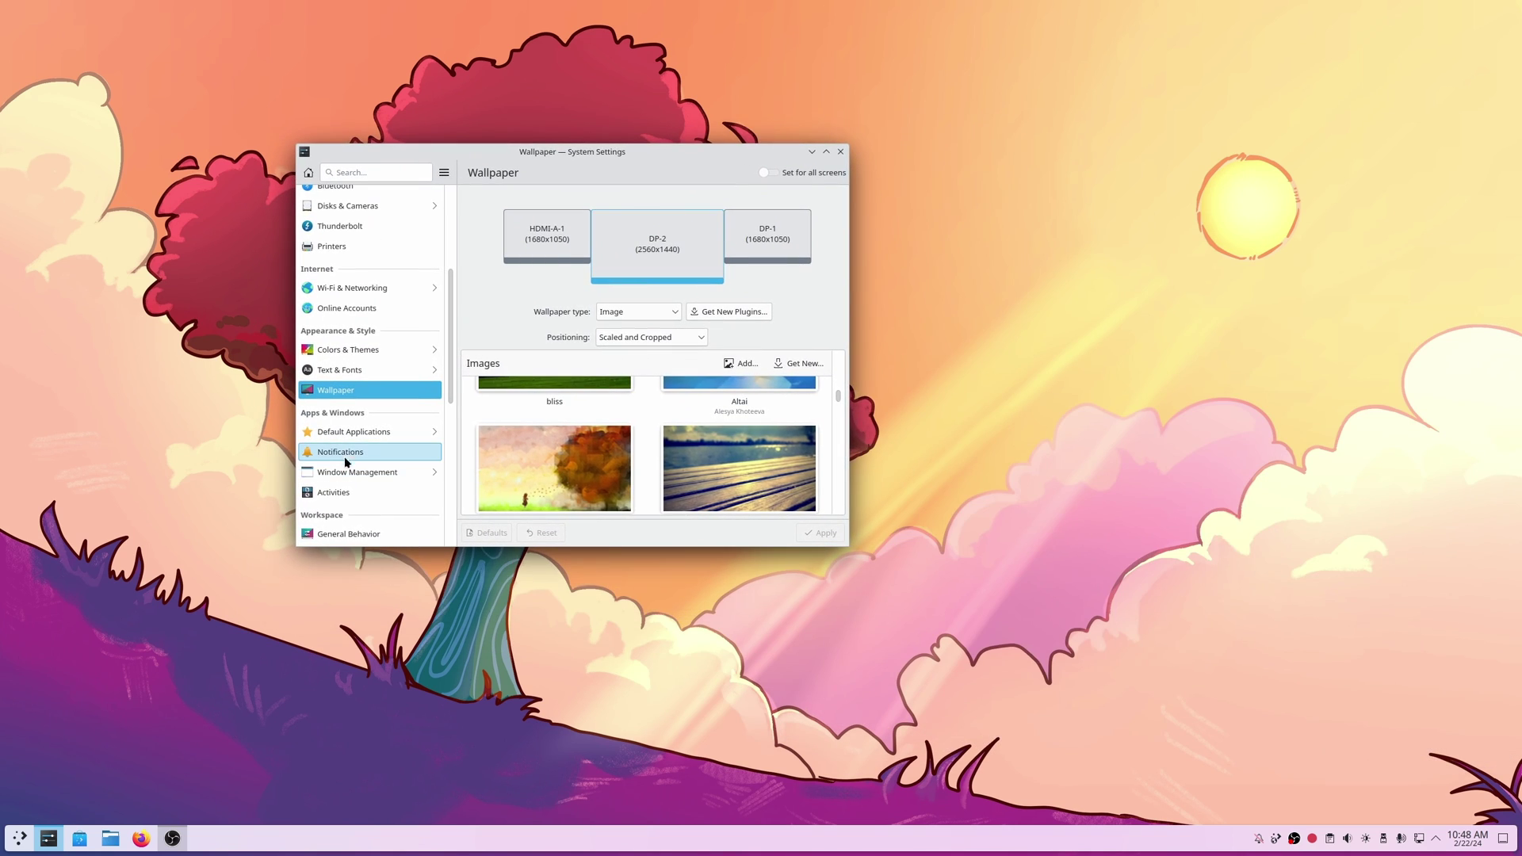
scroll(351, 452, down, 1)
In Default Applications, keep Files as the archive manager and return to the category list.
click(354, 397)
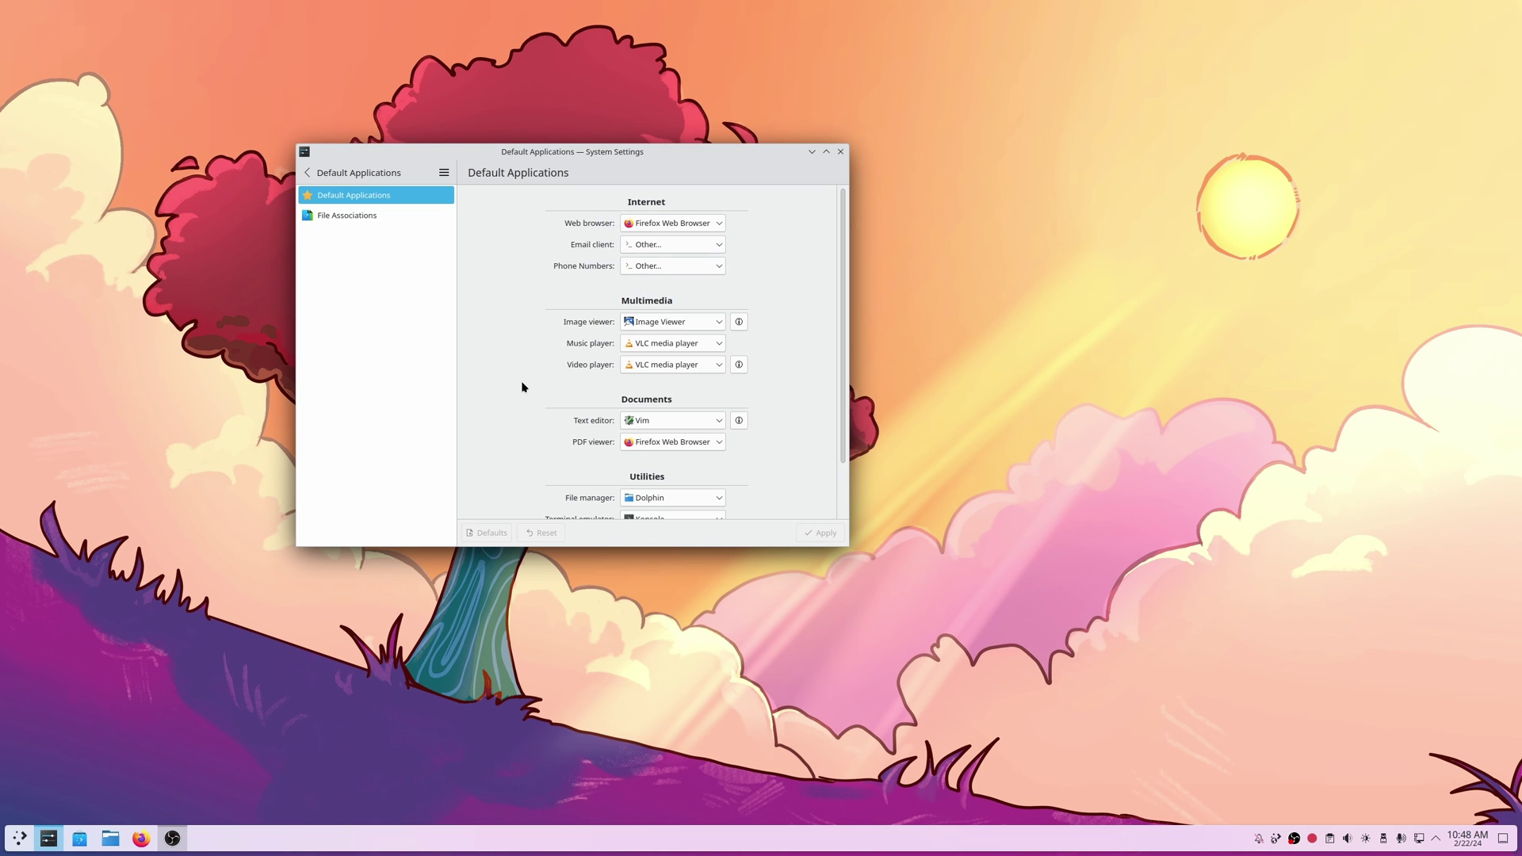
scroll(530, 432, down, 2)
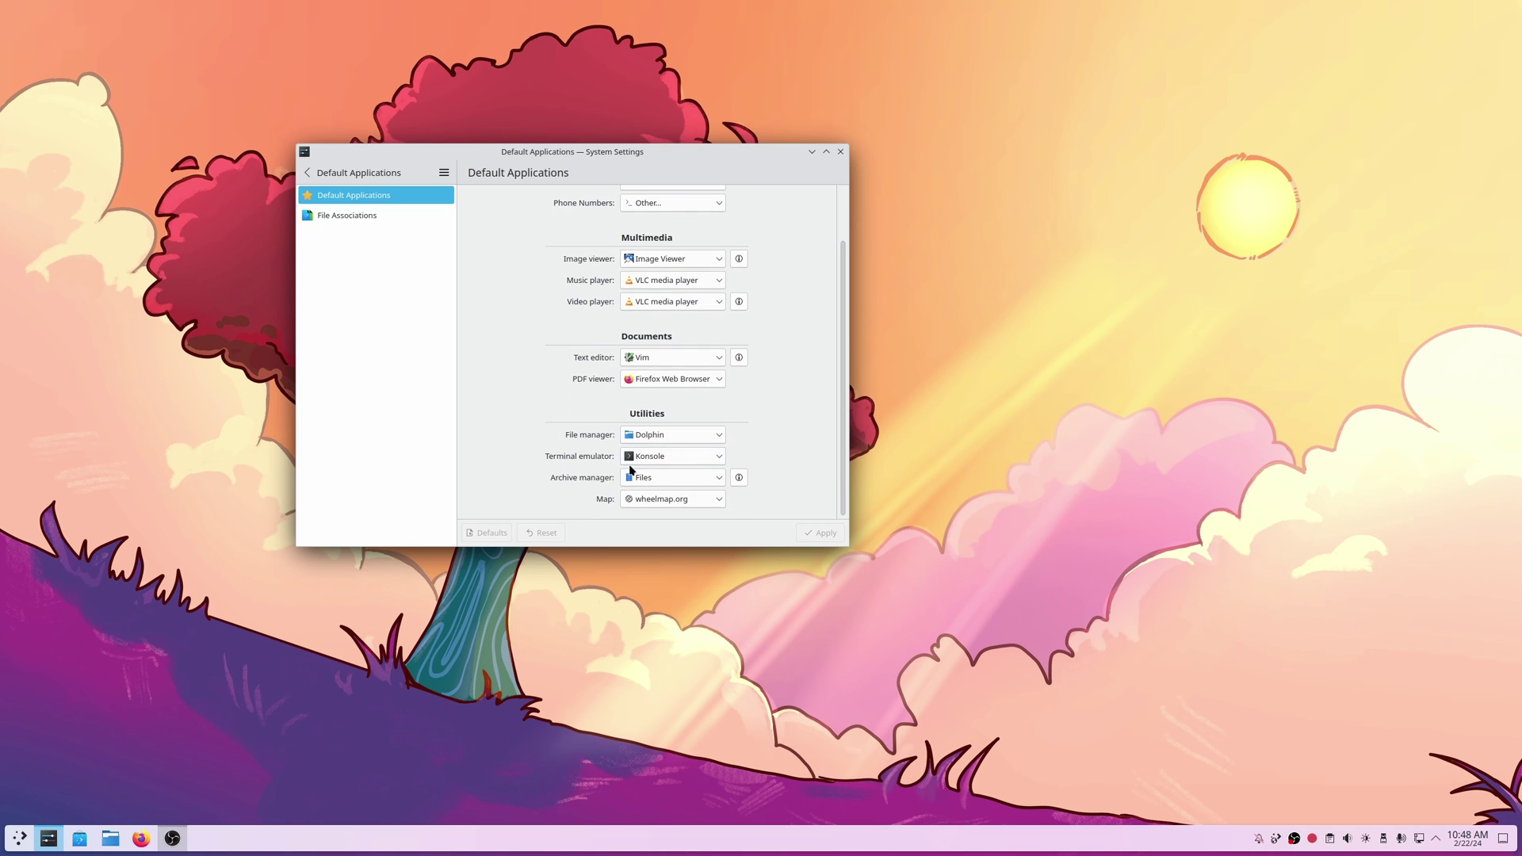
click(674, 476)
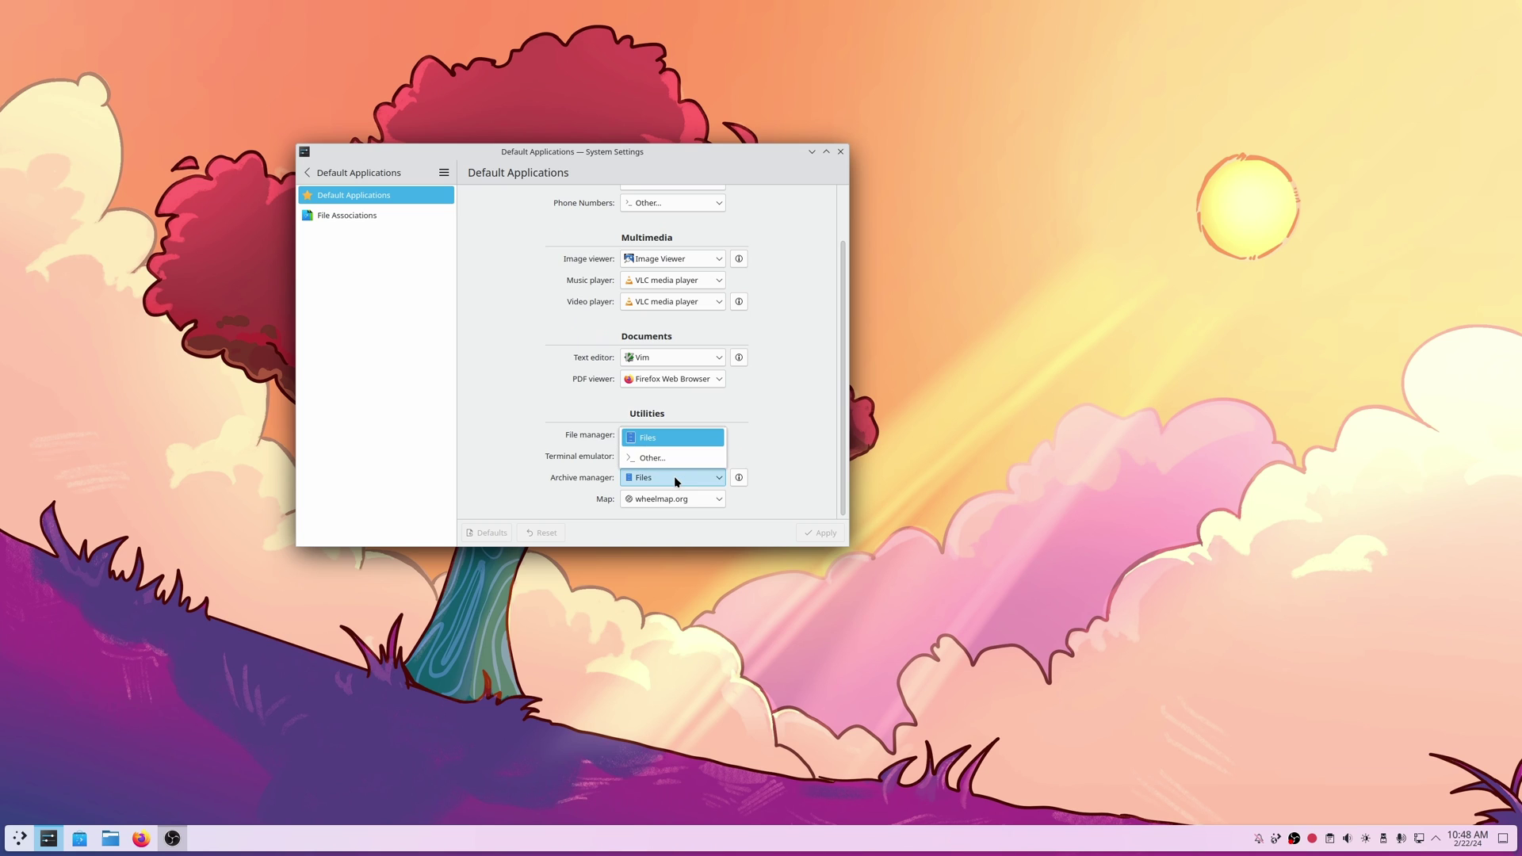
click(675, 478)
click(311, 174)
scroll(401, 472, down, 2)
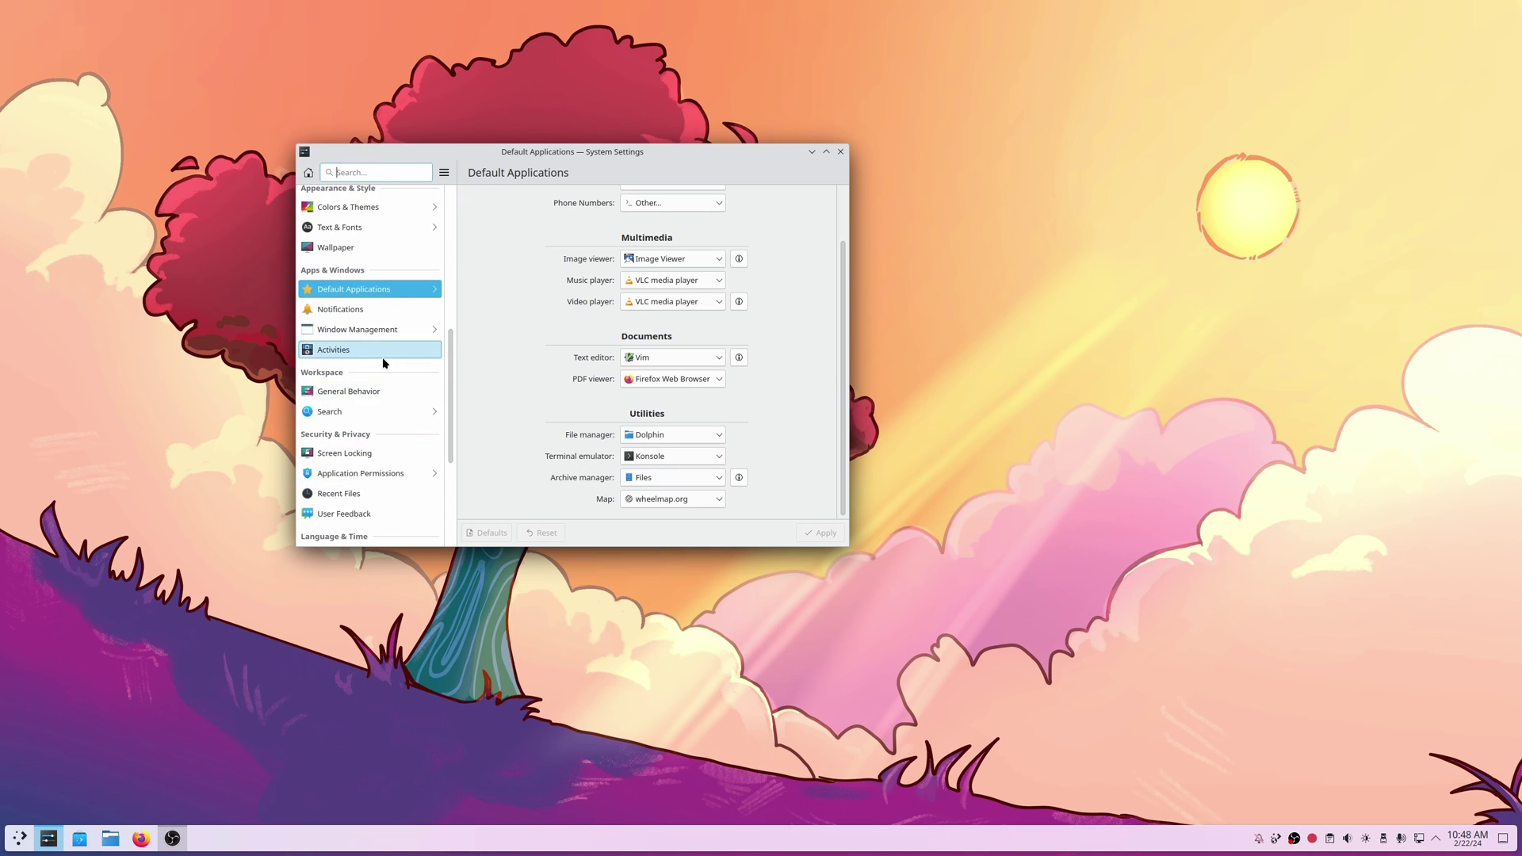
scroll(383, 362, up, 2)
Apply purple as the accent colour on the Colors page, then return to the top-level categories.
click(357, 281)
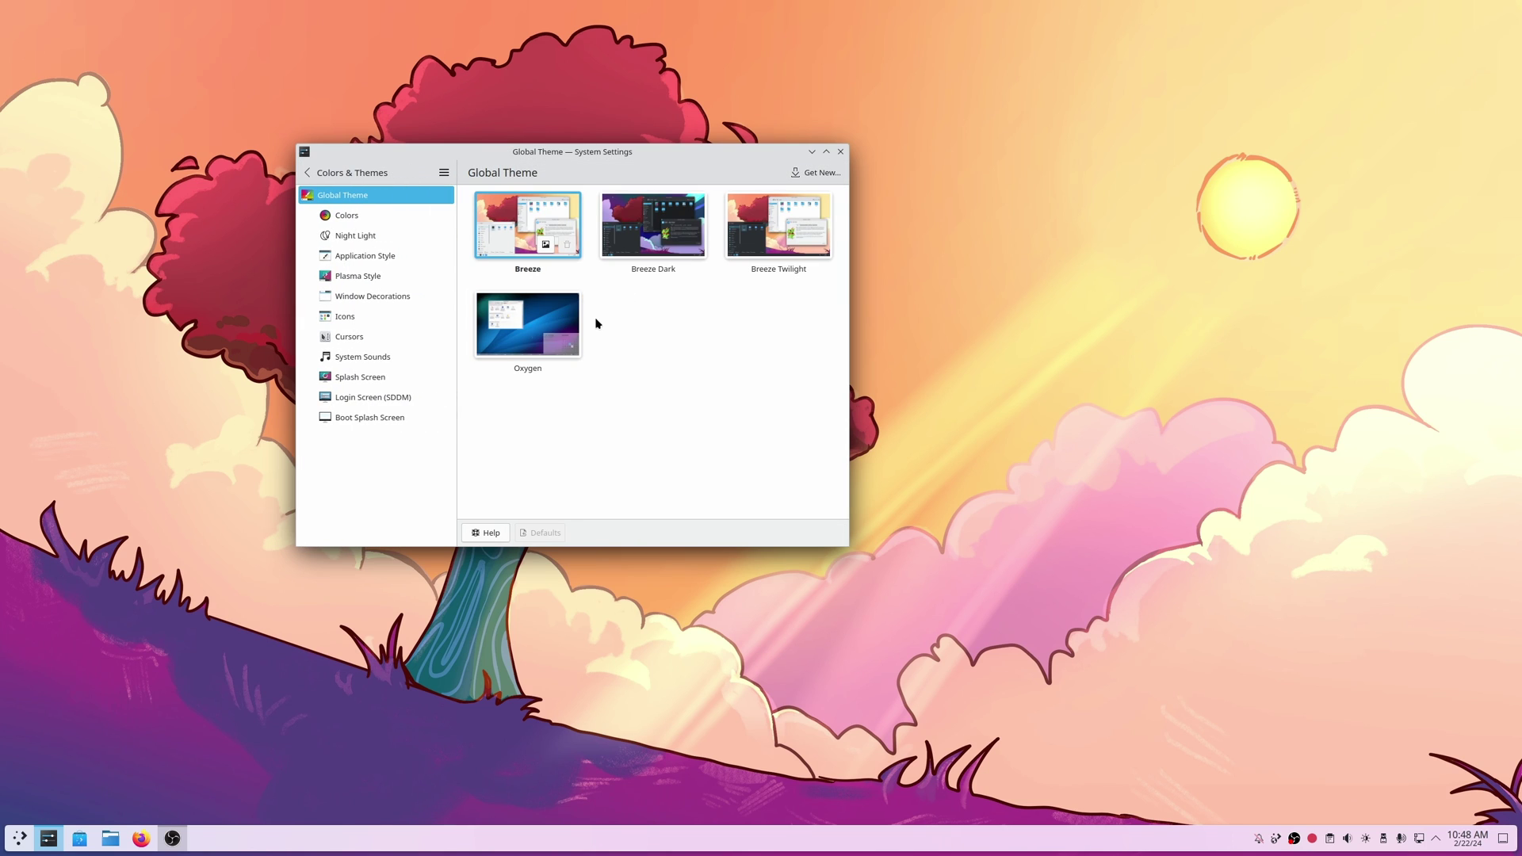
click(346, 216)
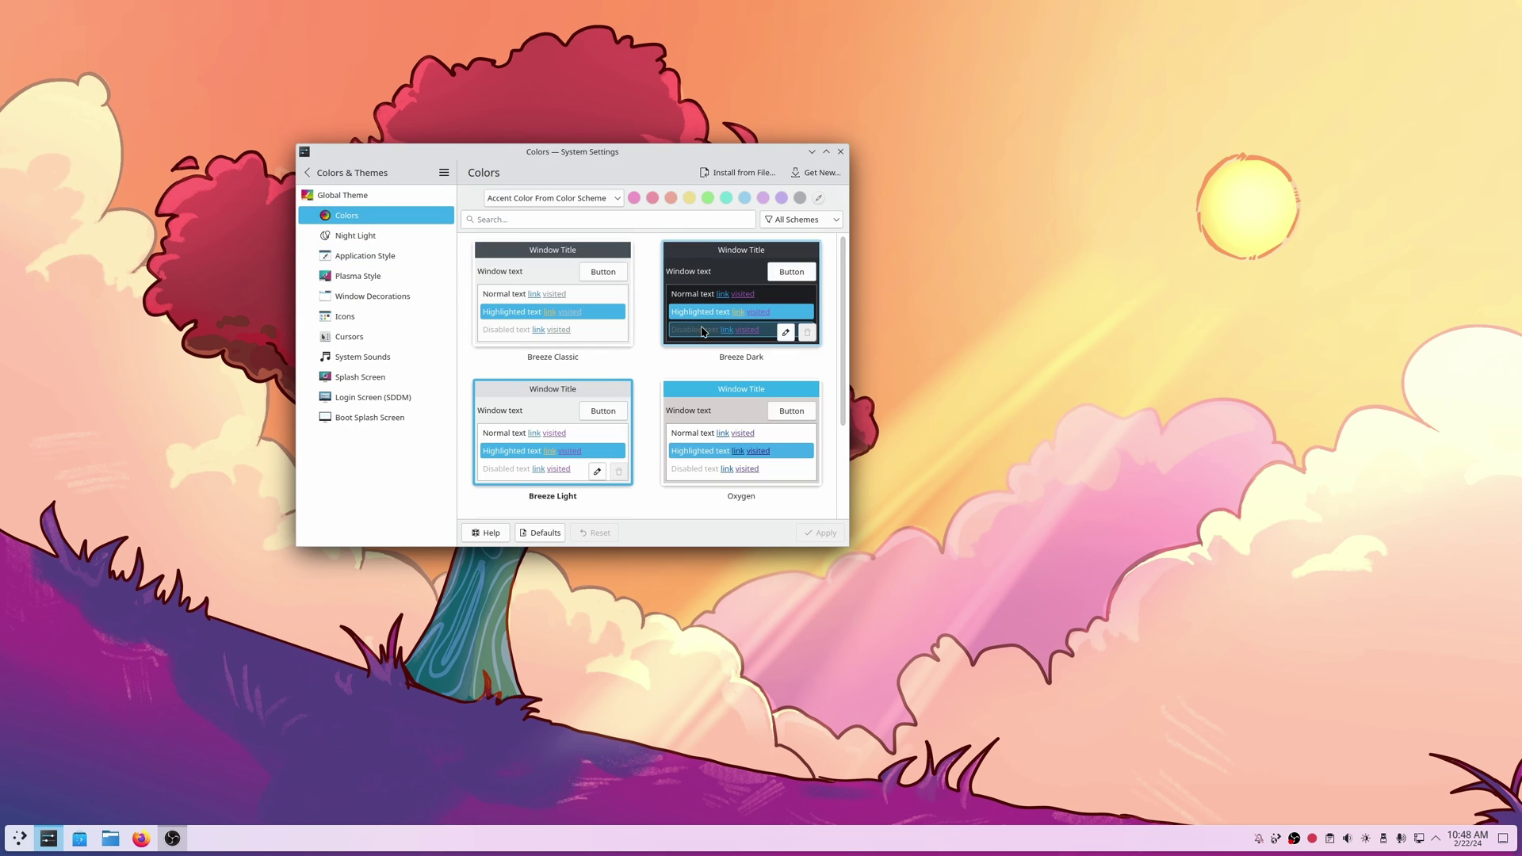
click(782, 197)
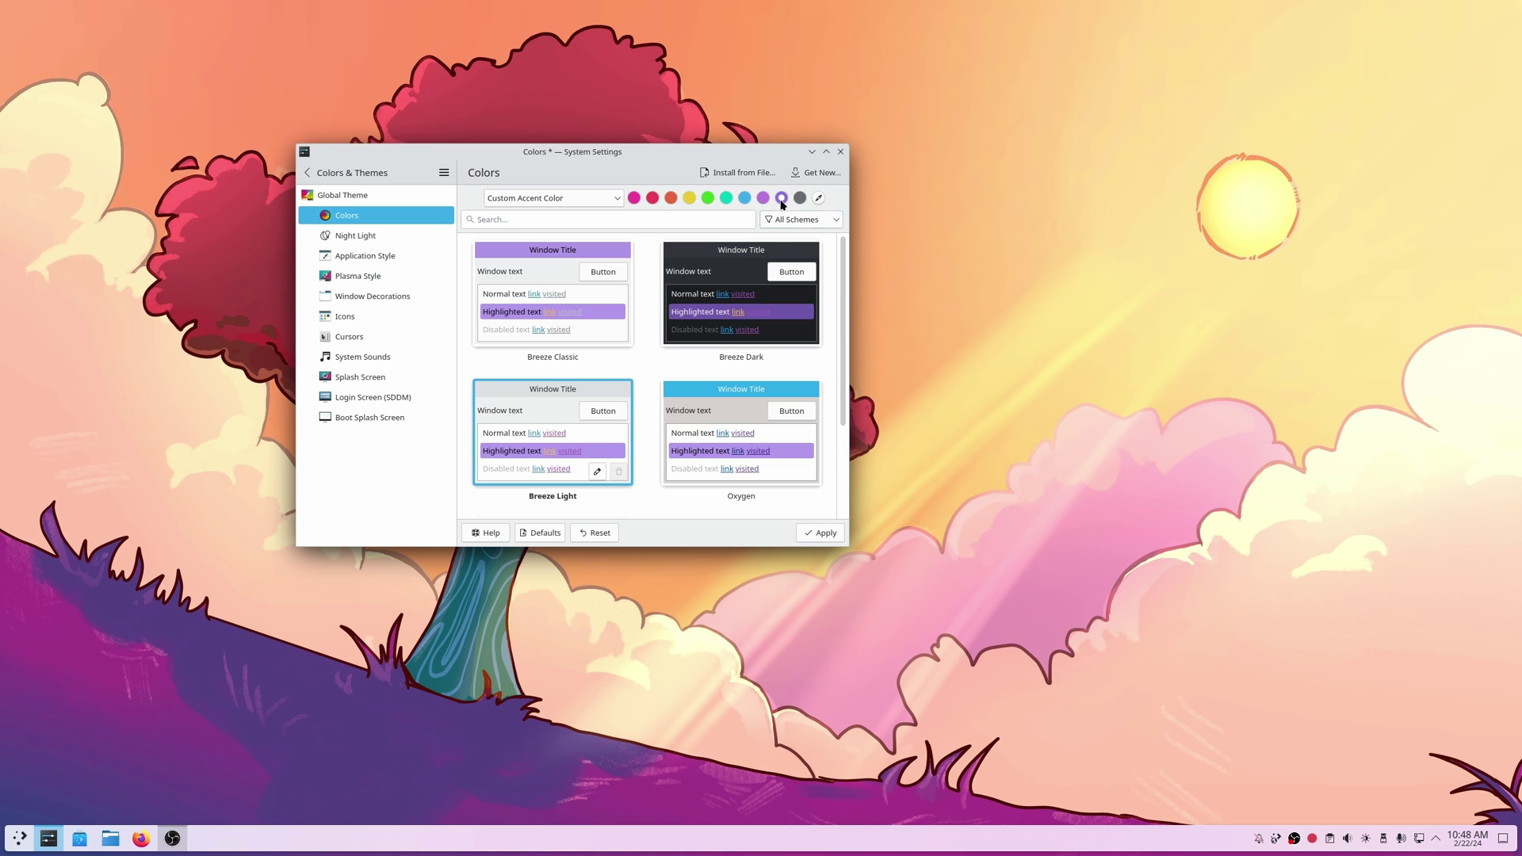
click(825, 533)
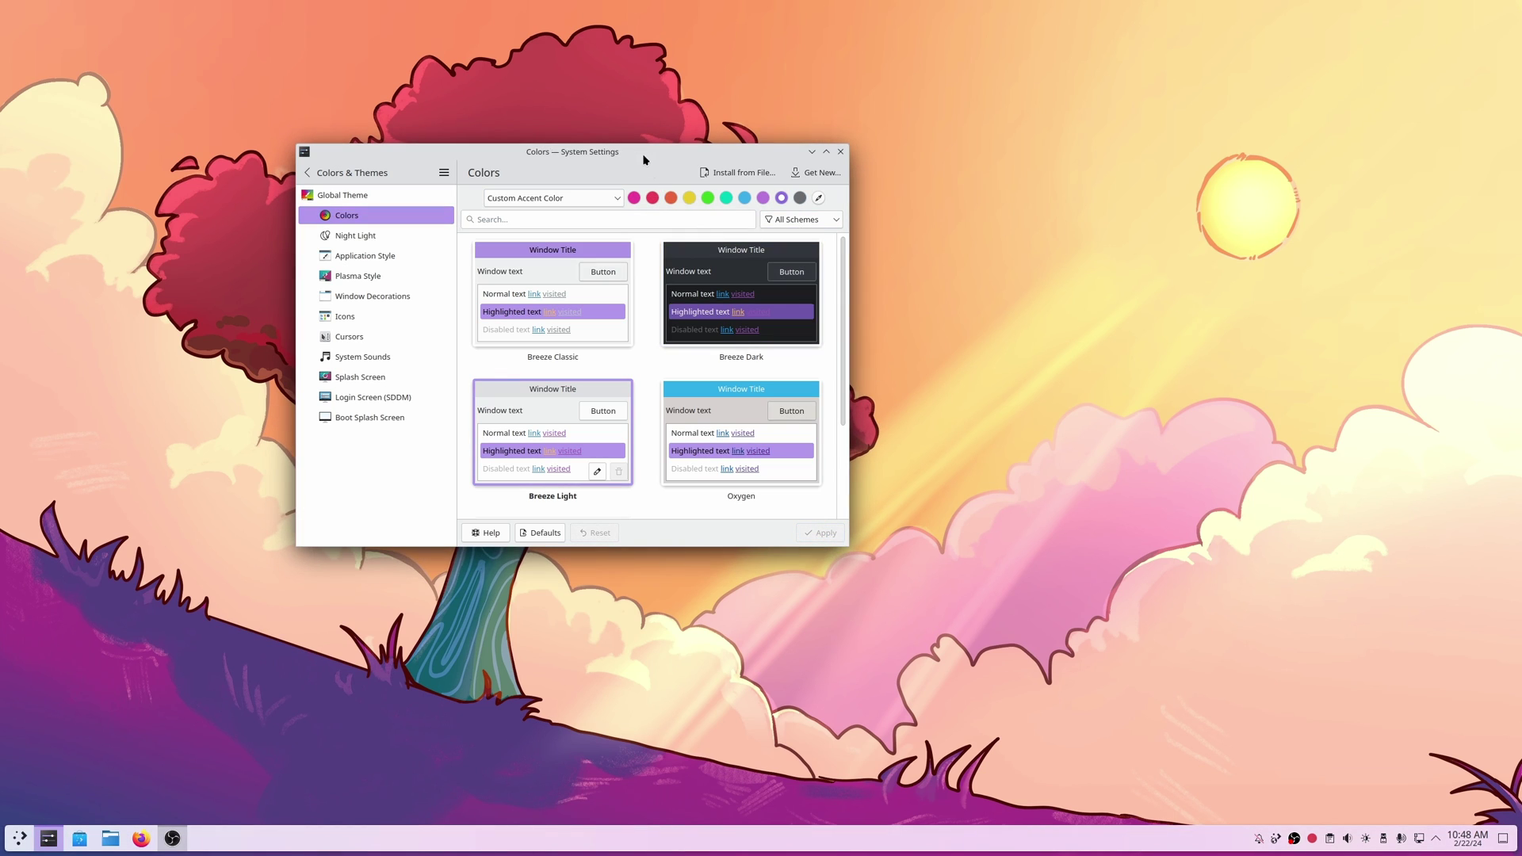
drag(640, 152, 612, 192)
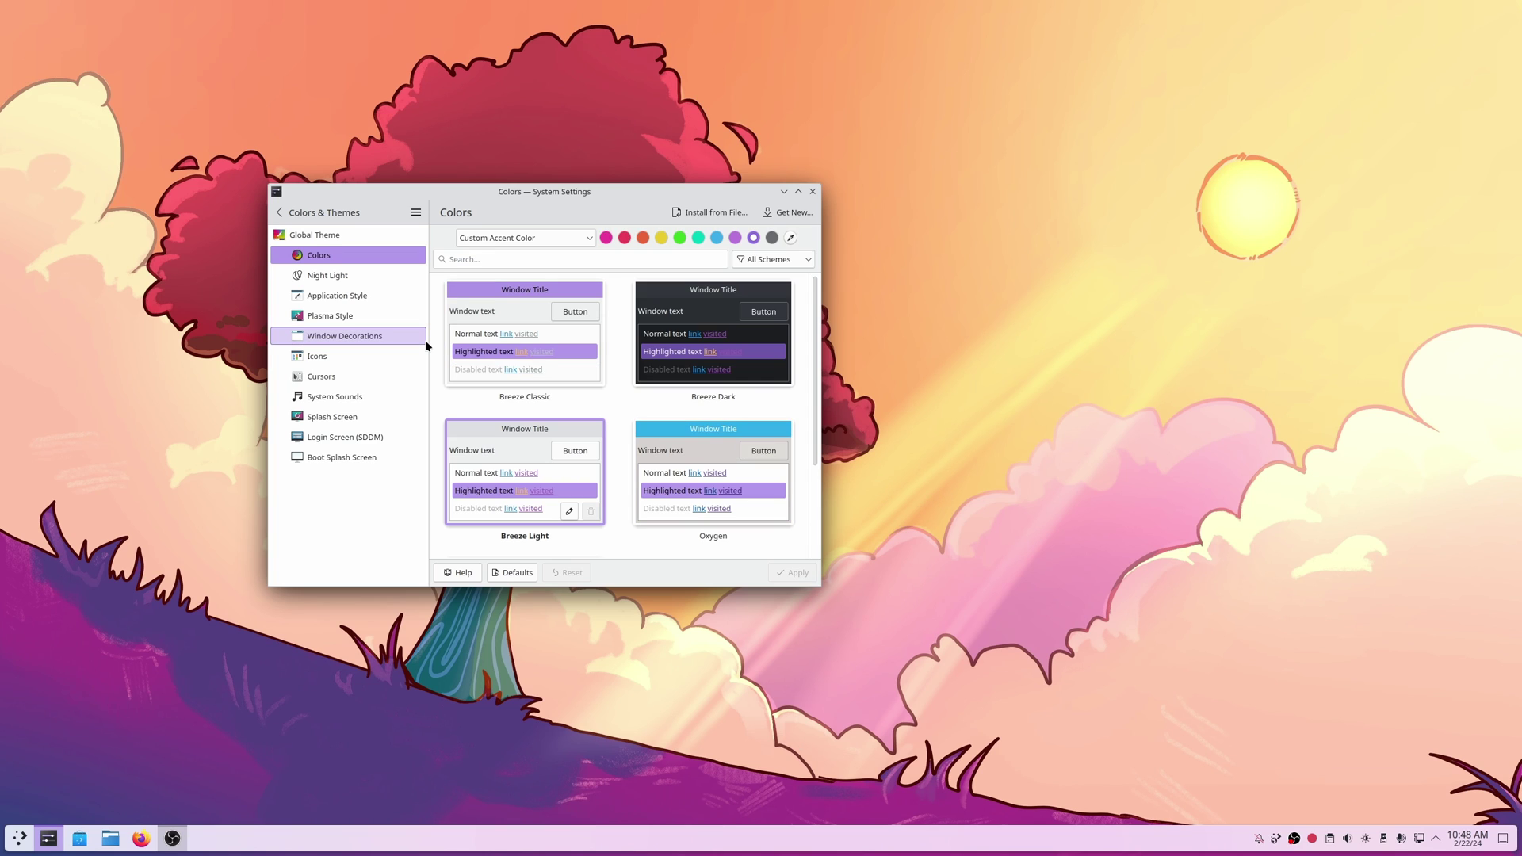
click(301, 212)
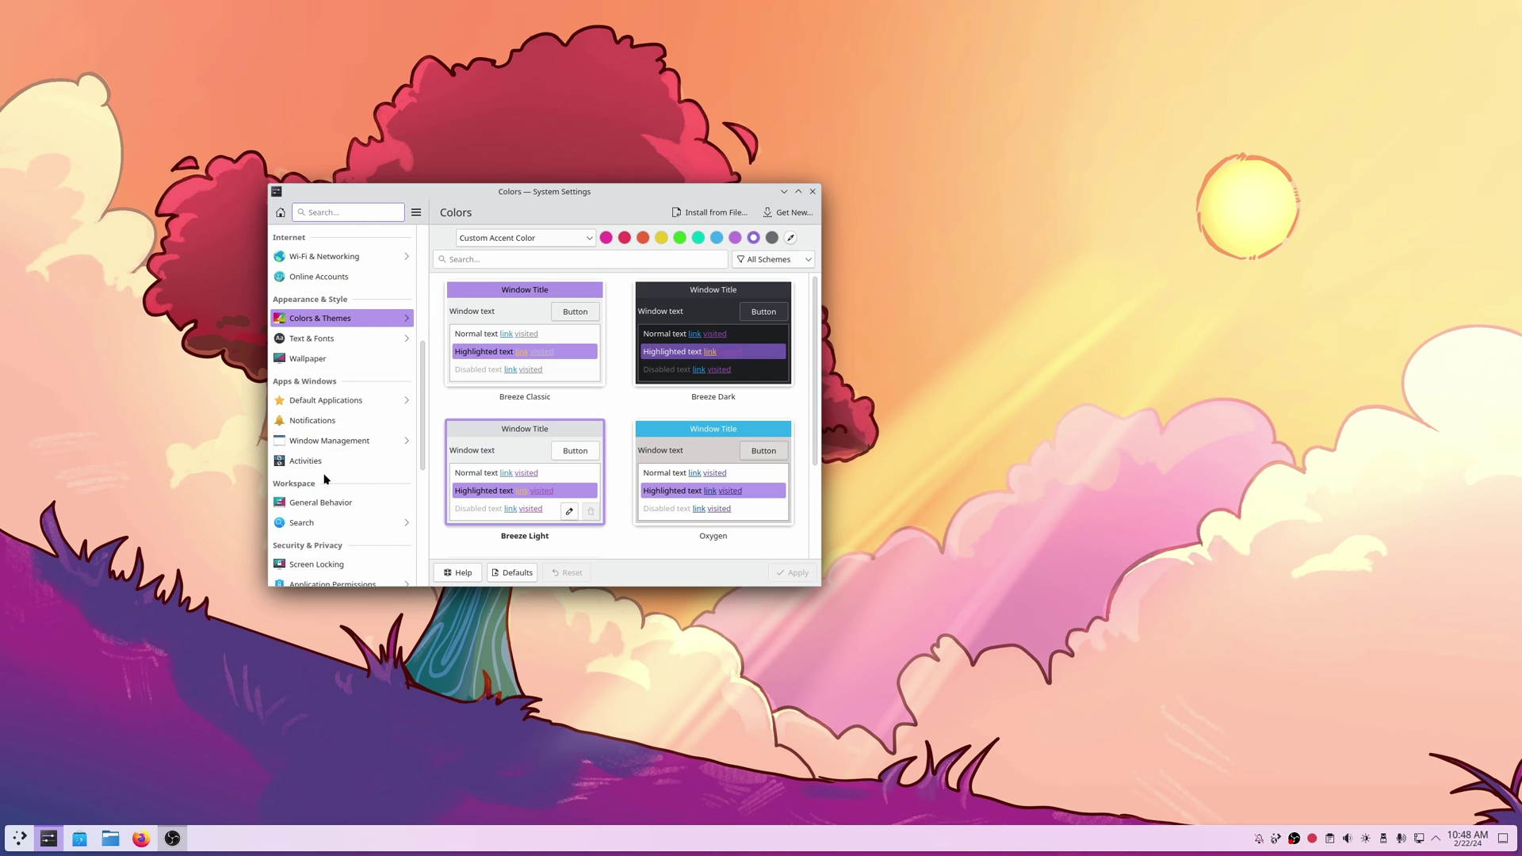
scroll(326, 479, down, 5)
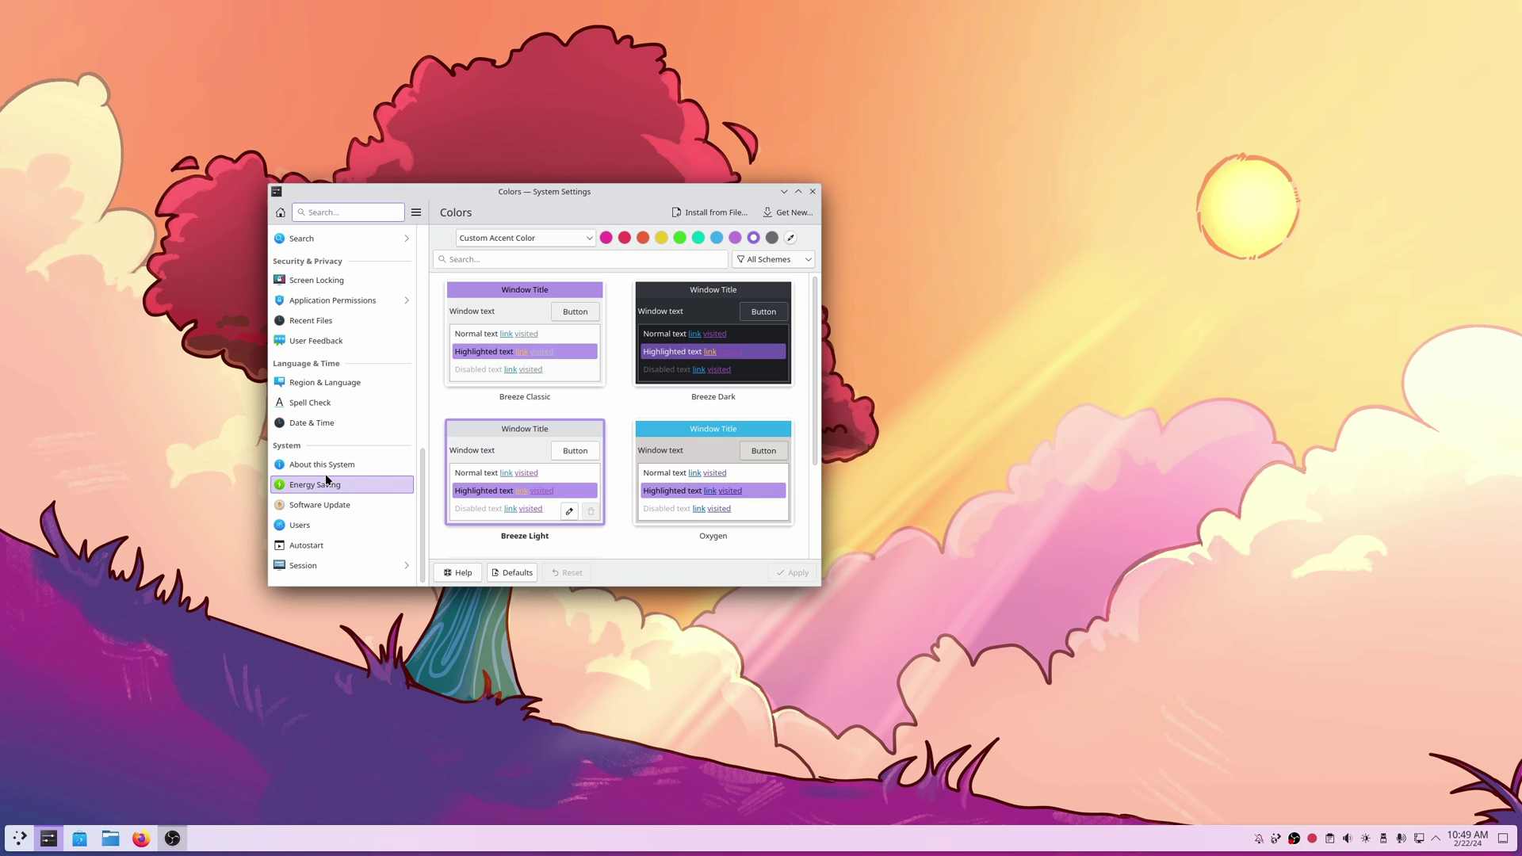
scroll(329, 481, up, 15)
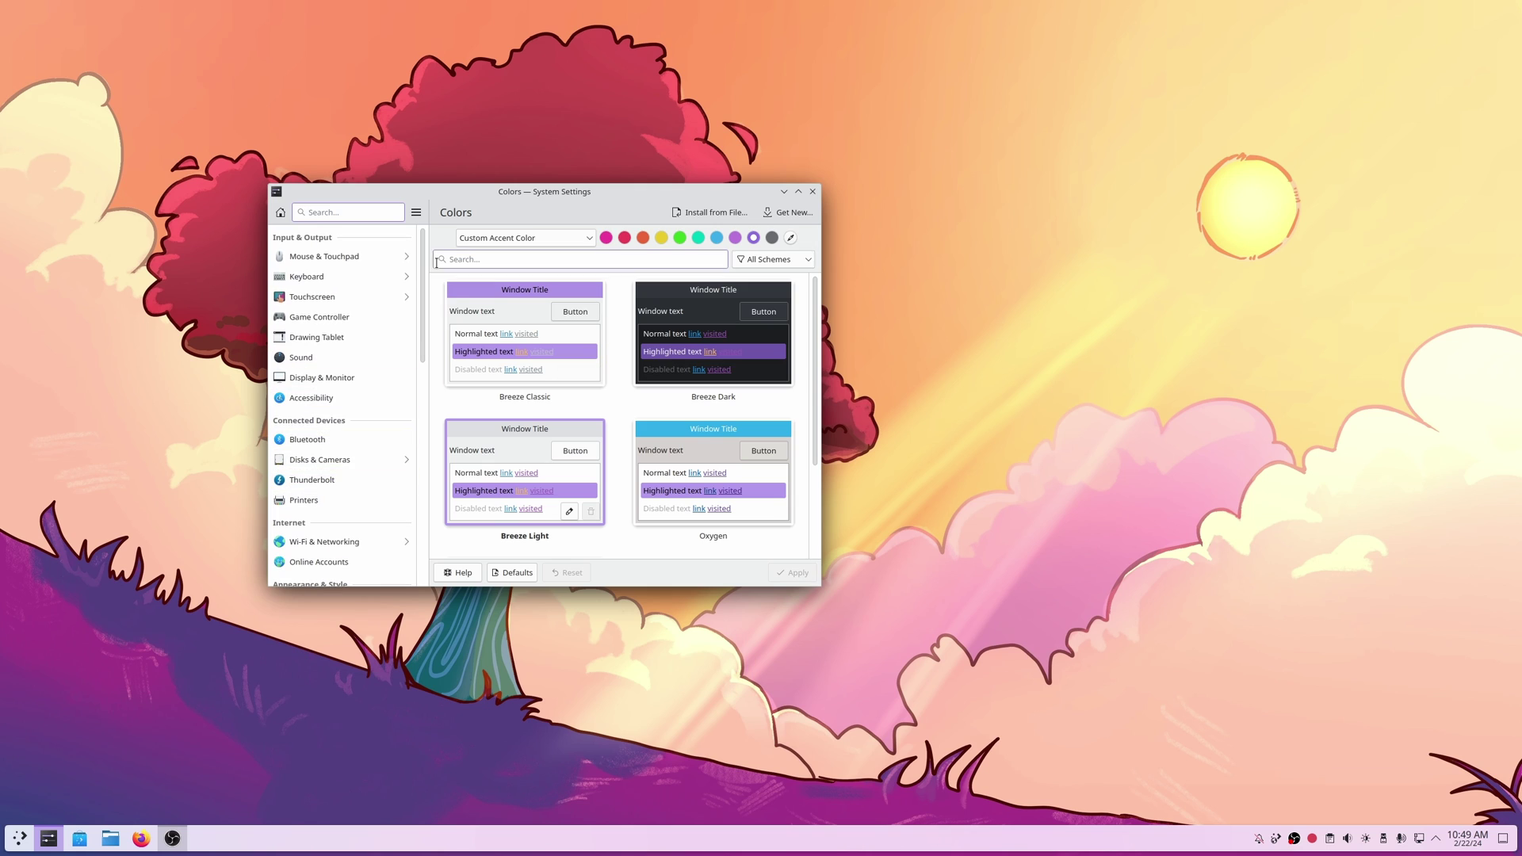
Search the Global Theme download catalogue for whitesur, find no results, and close it.
scroll(384, 435, down, 5)
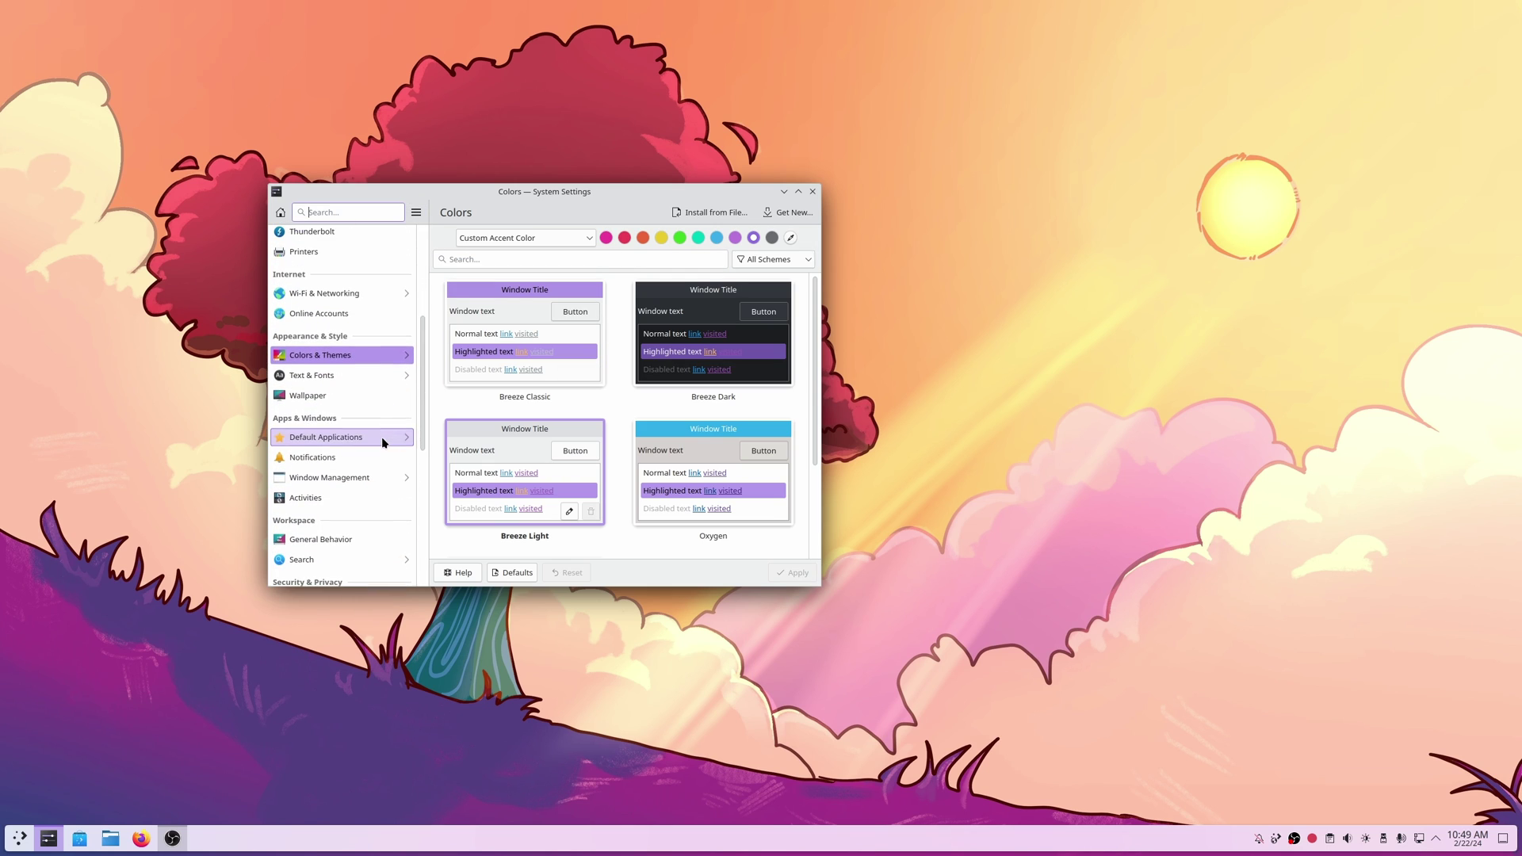
click(340, 358)
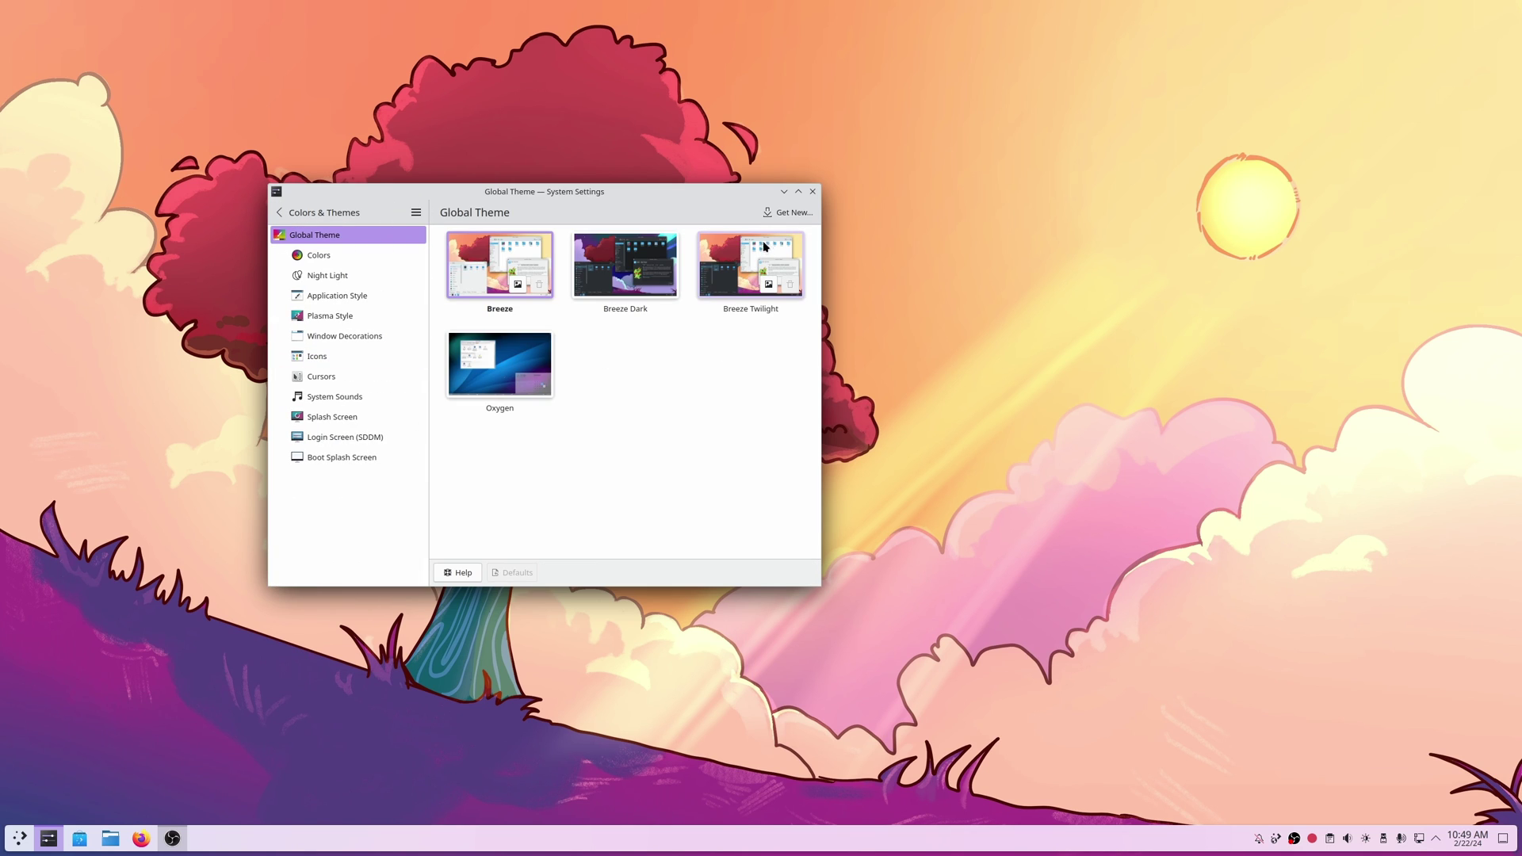
click(785, 219)
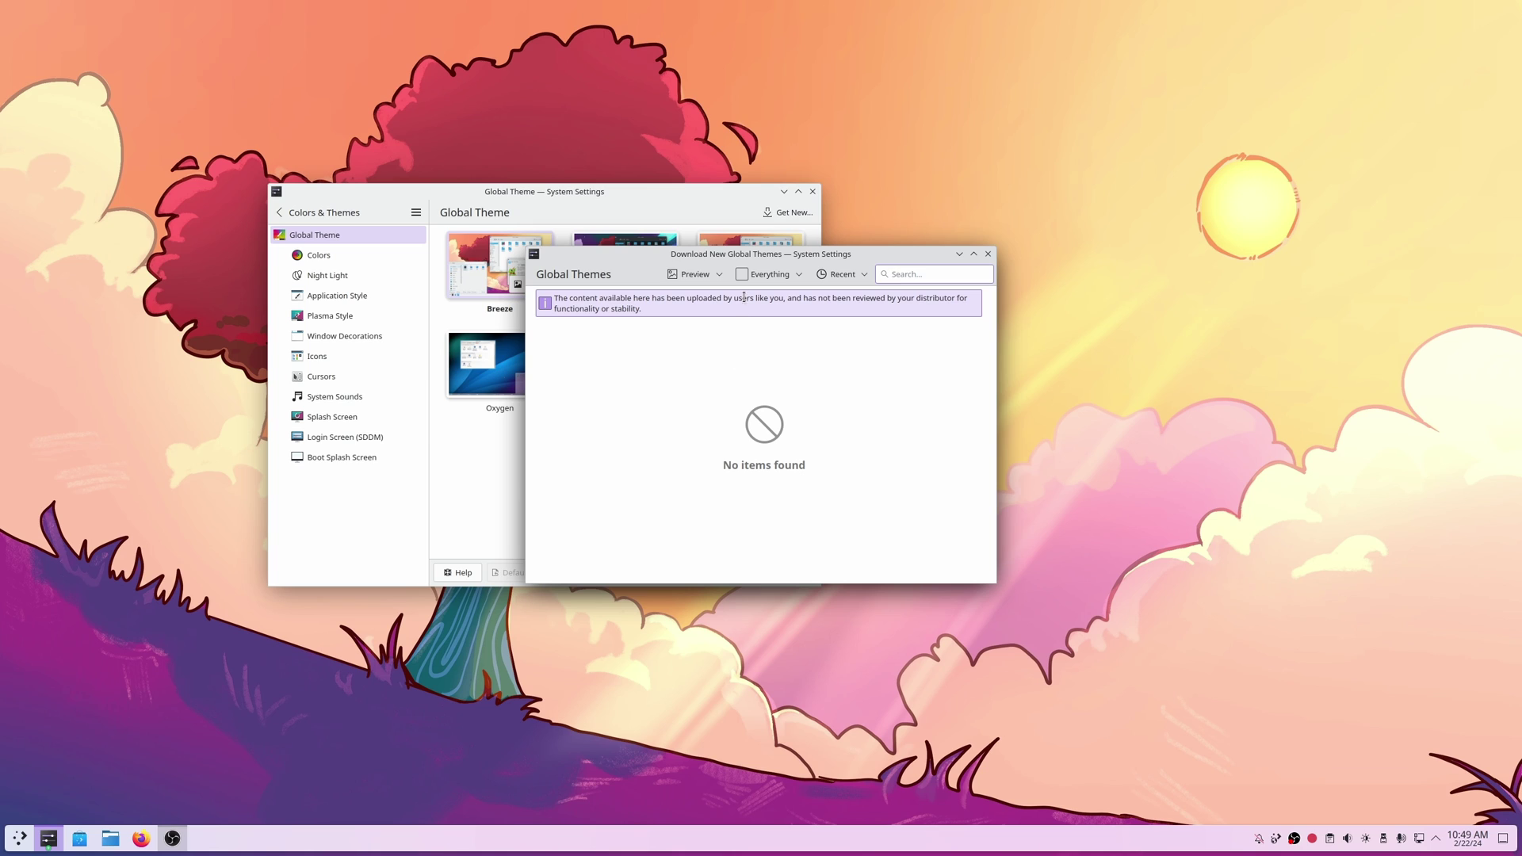
click(766, 274)
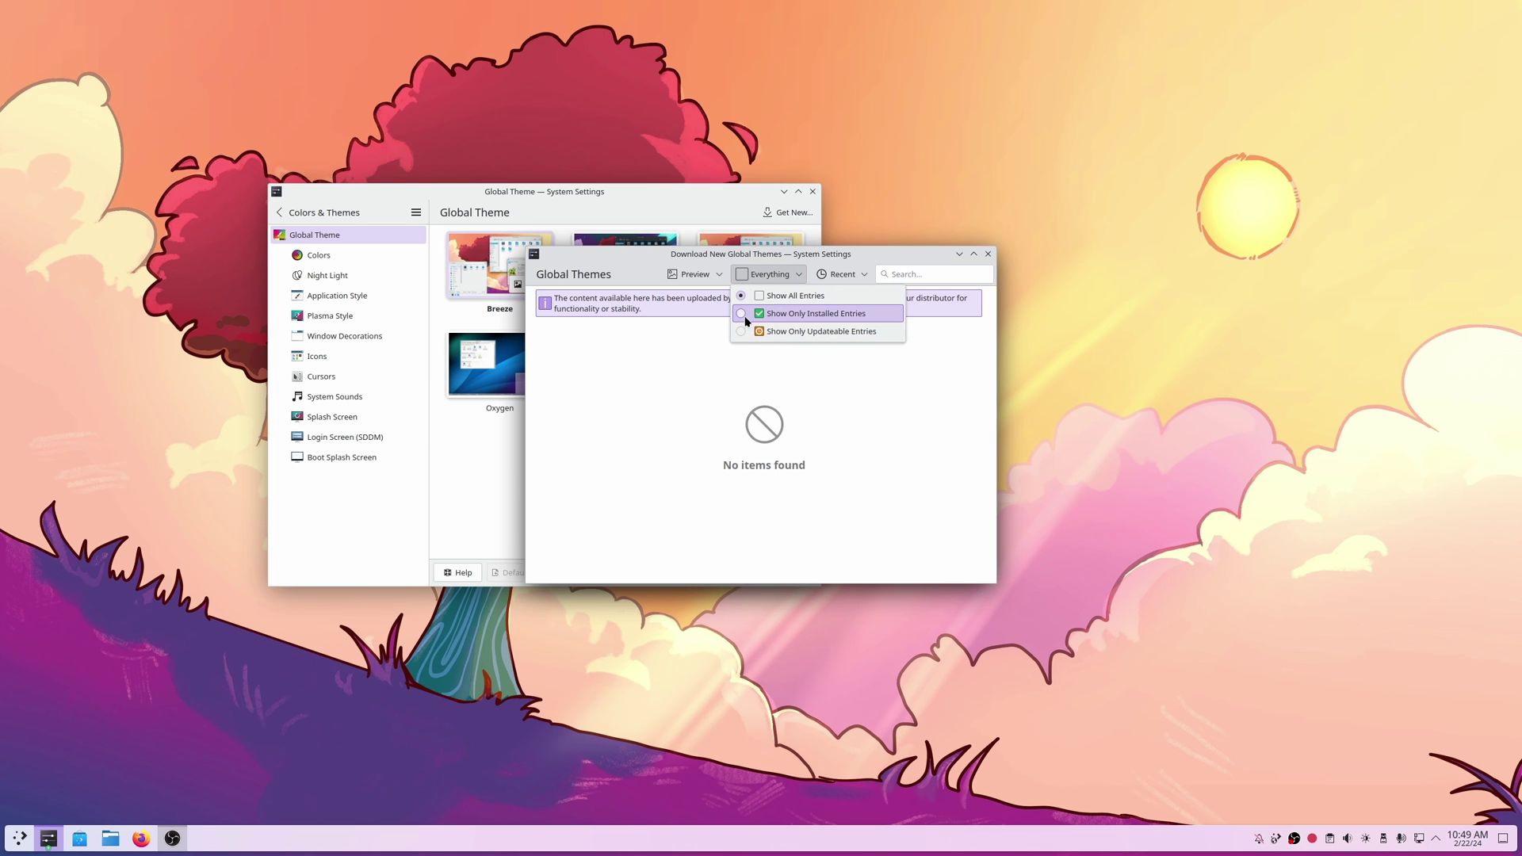
click(863, 406)
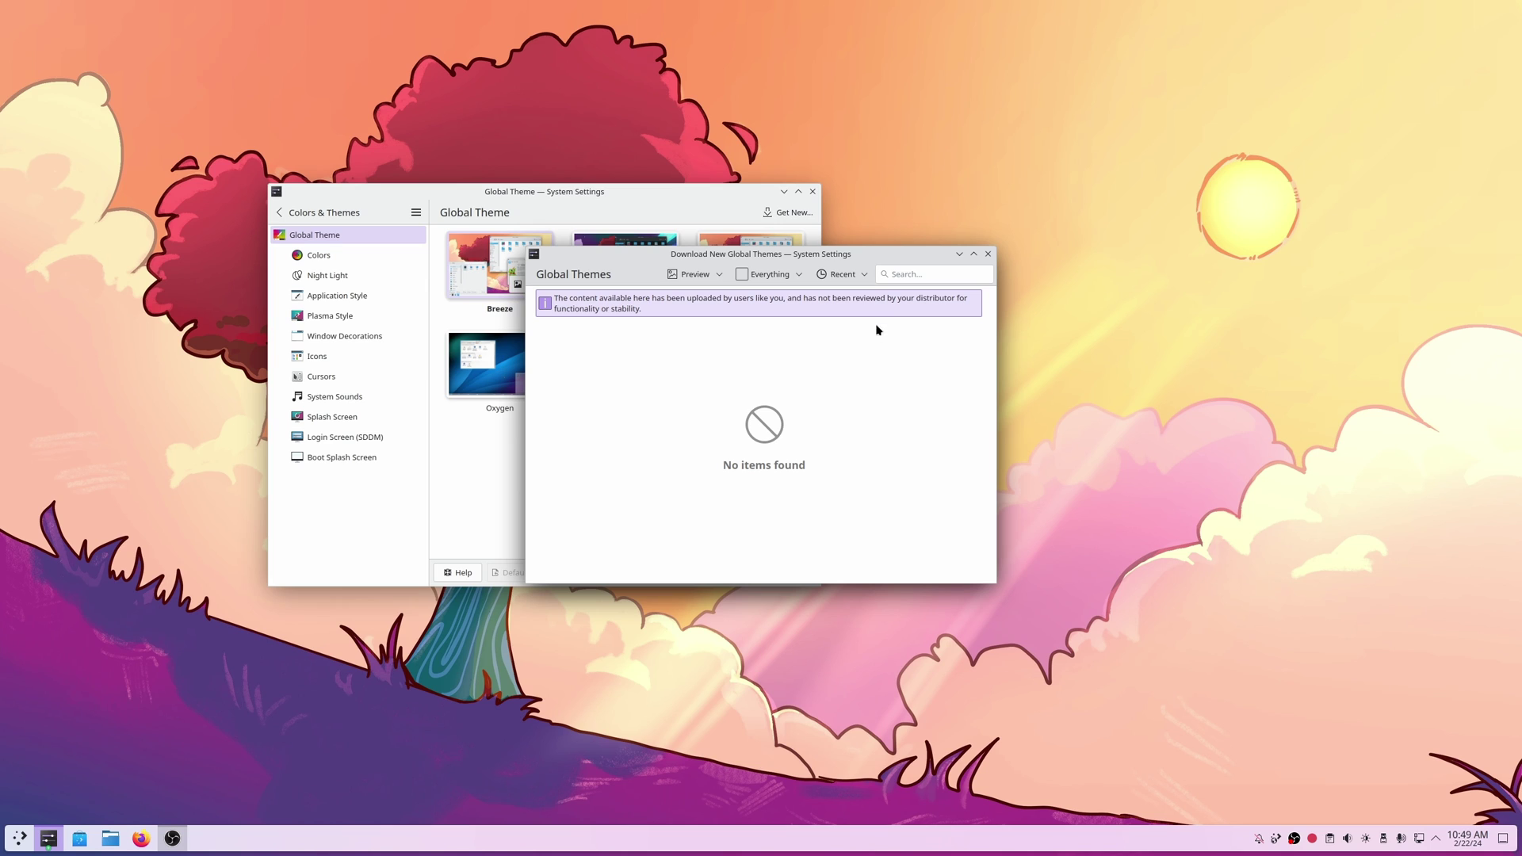
click(904, 276)
text(whitesur)
click(988, 254)
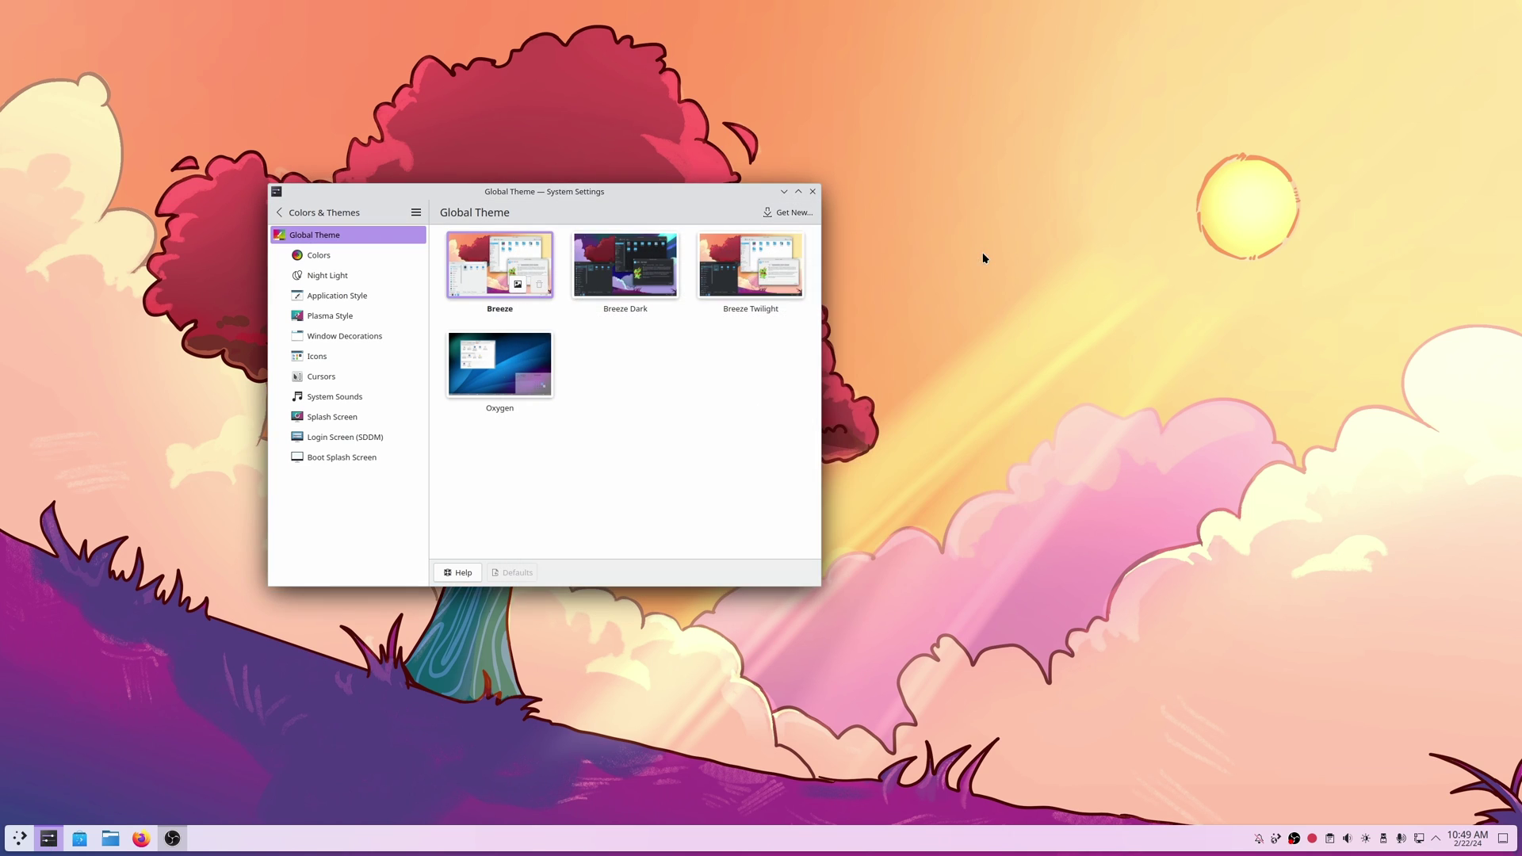
Find MacSonoma Plasma Dark in the Plasma Style download catalogue and install it.
click(349, 317)
click(788, 213)
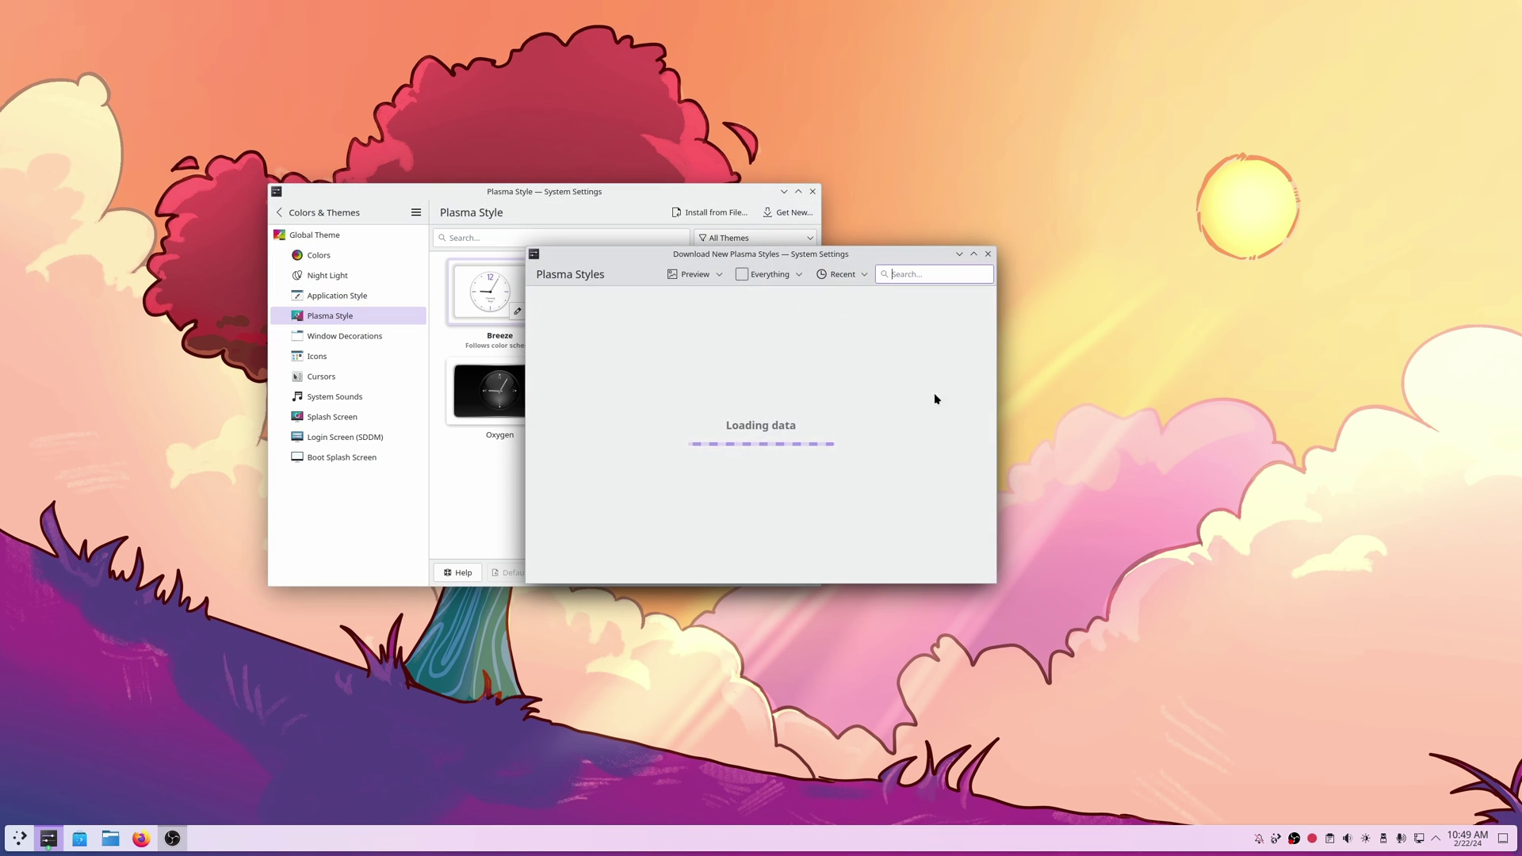
click(901, 277)
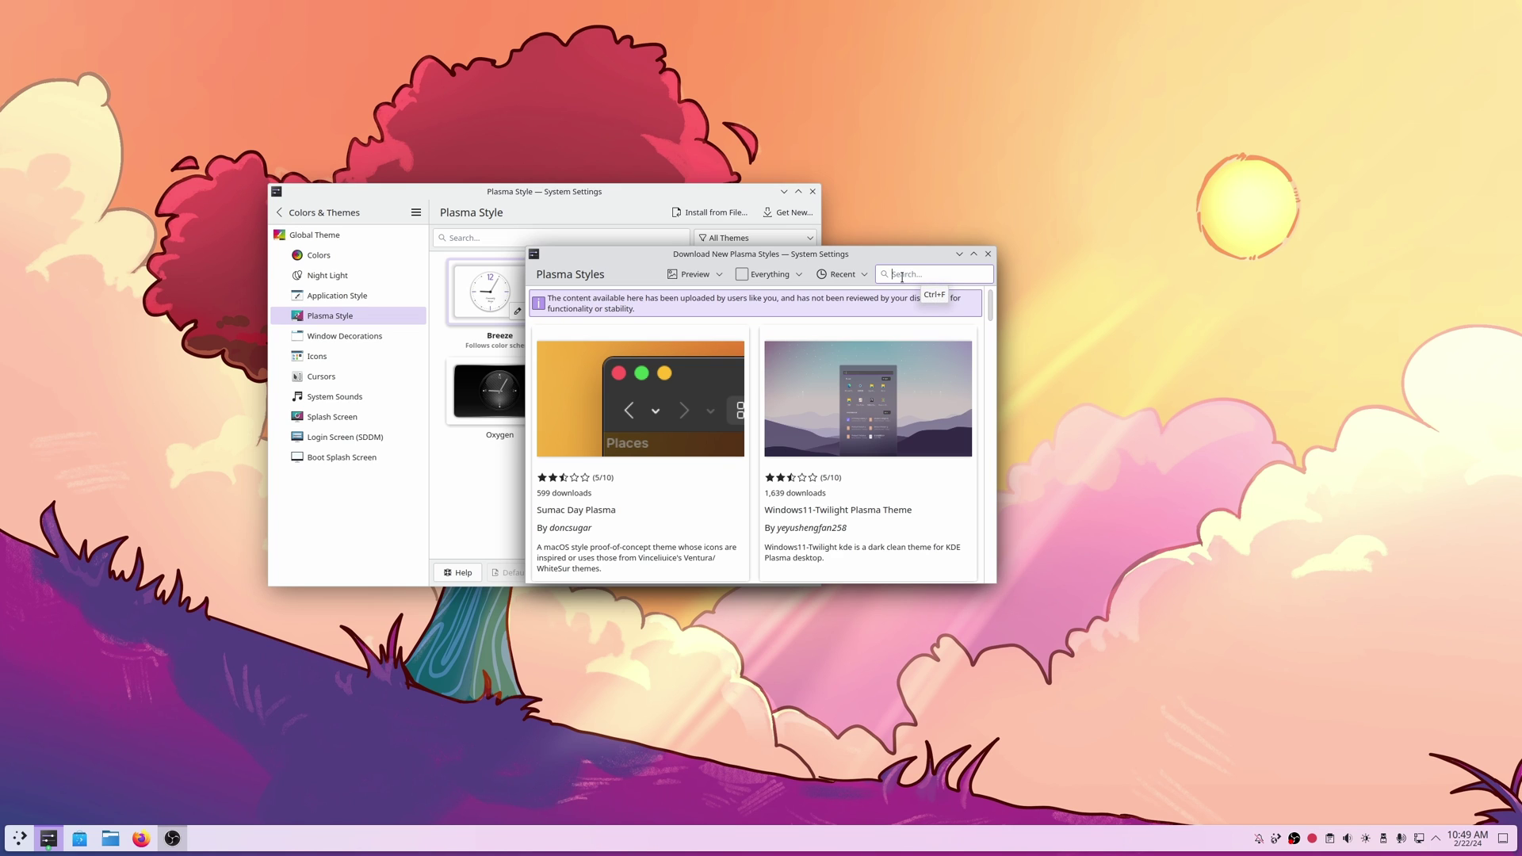
click(633, 441)
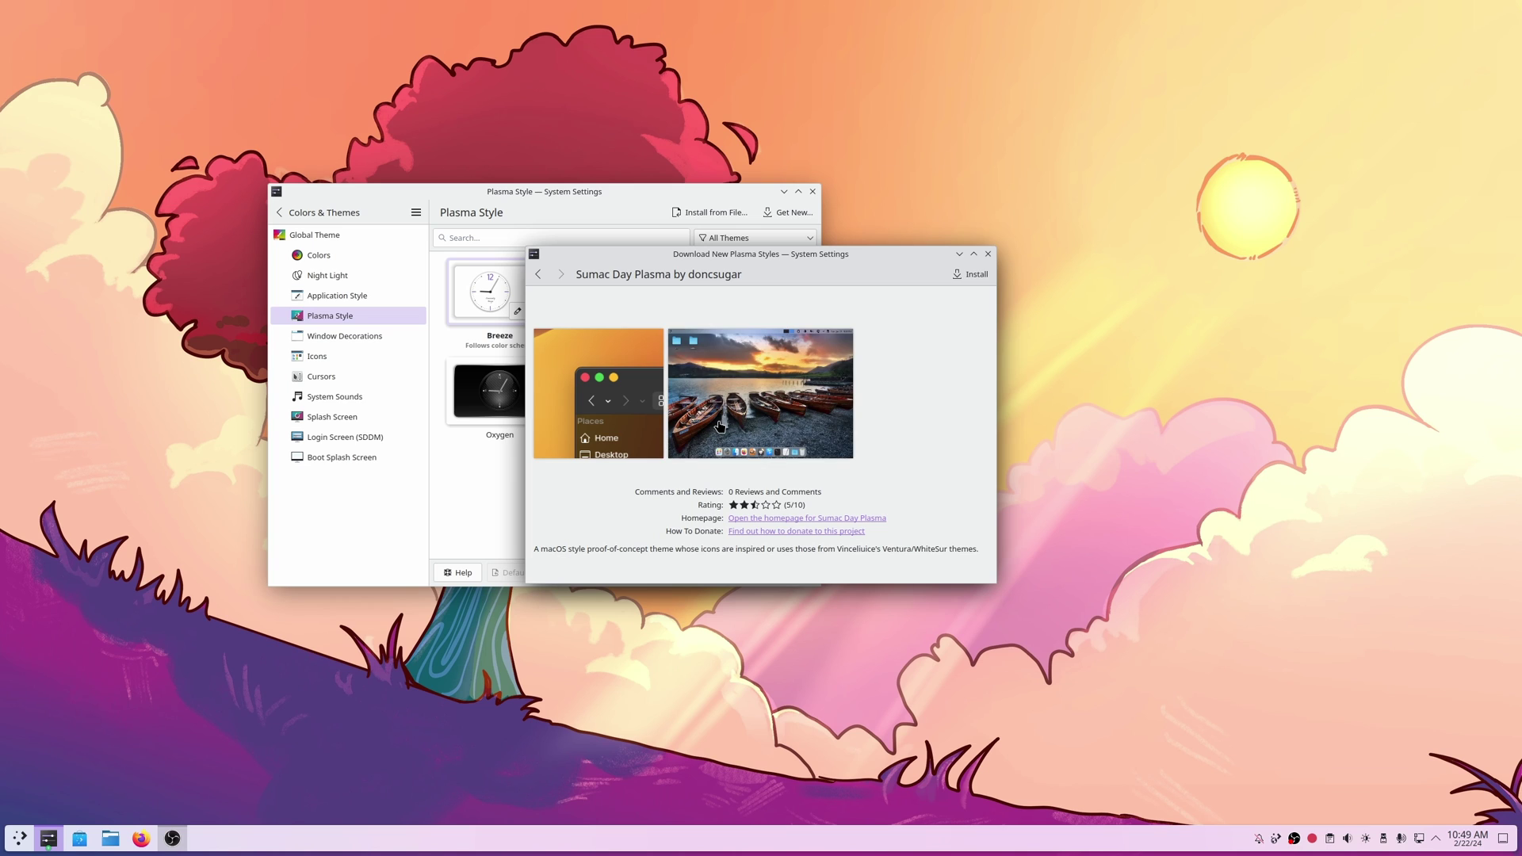
click(538, 274)
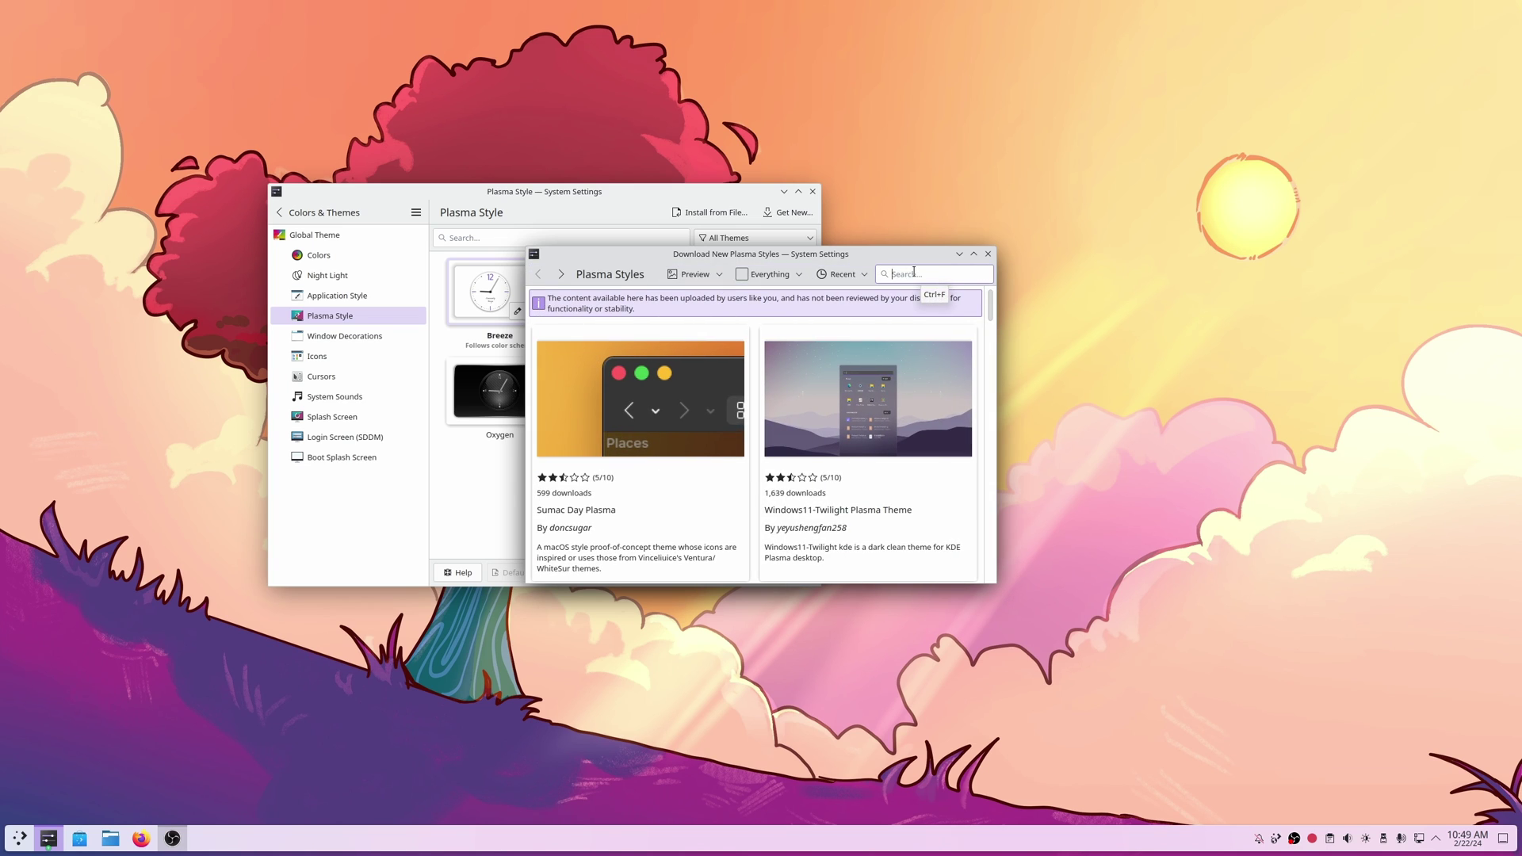
text(sonoma)
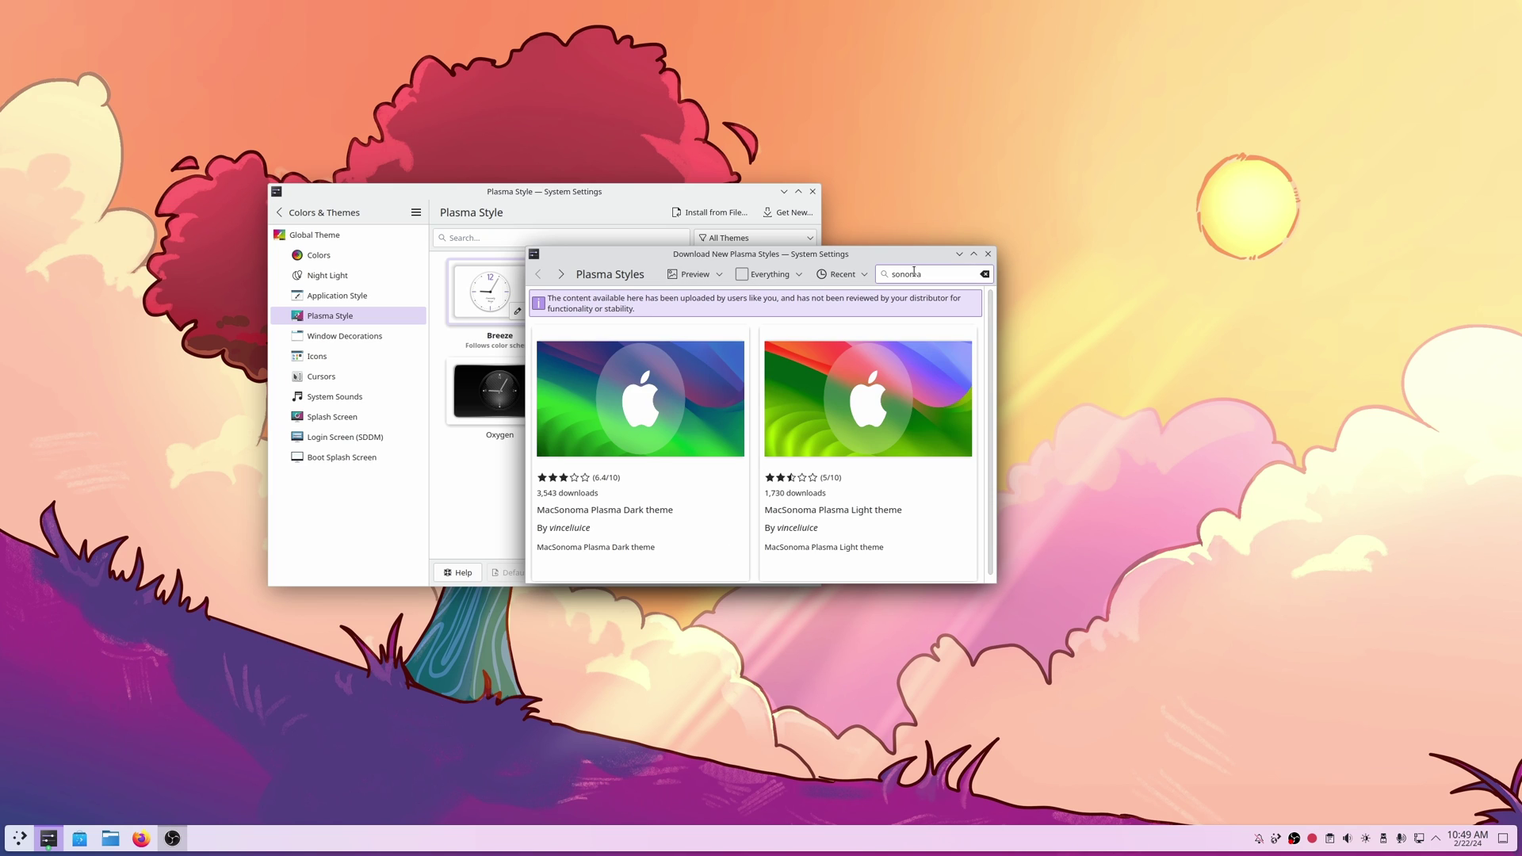
mouse_move(692, 440)
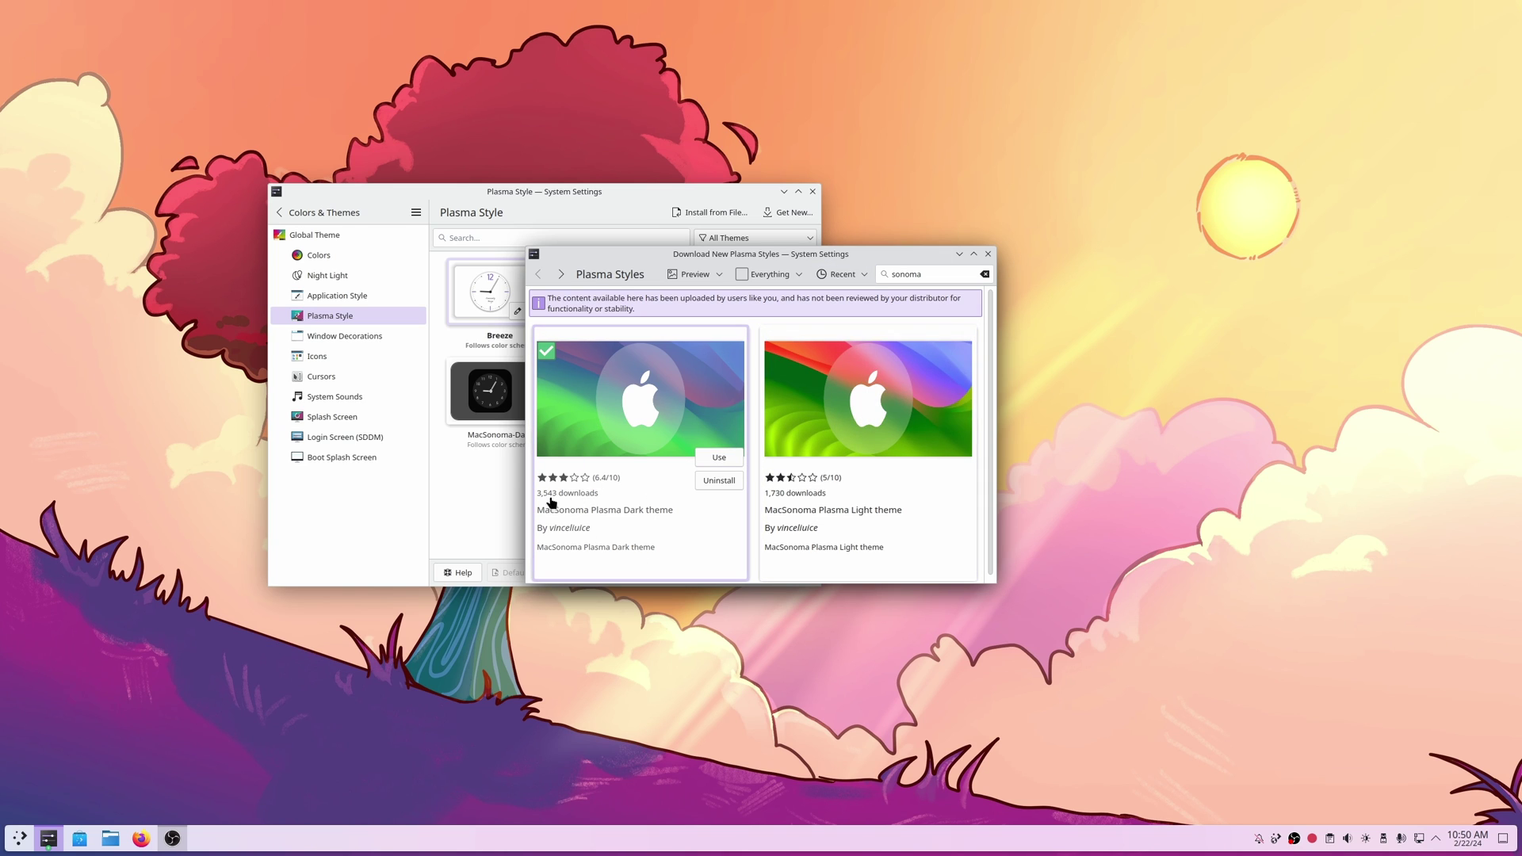
click(581, 486)
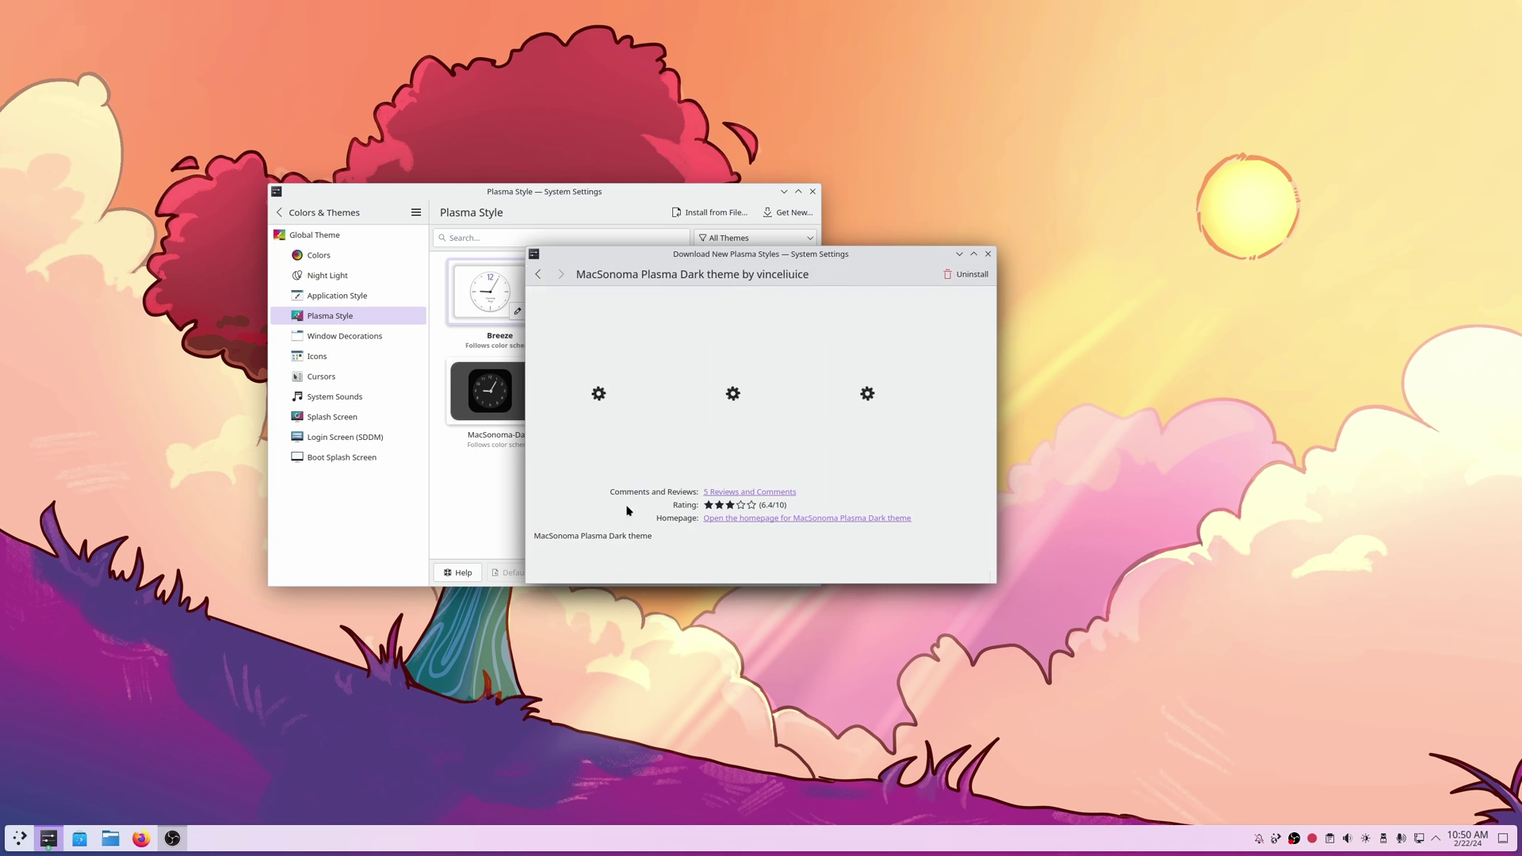
Select MacSonoma-Dark as the Plasma Style and apply it.
click(988, 254)
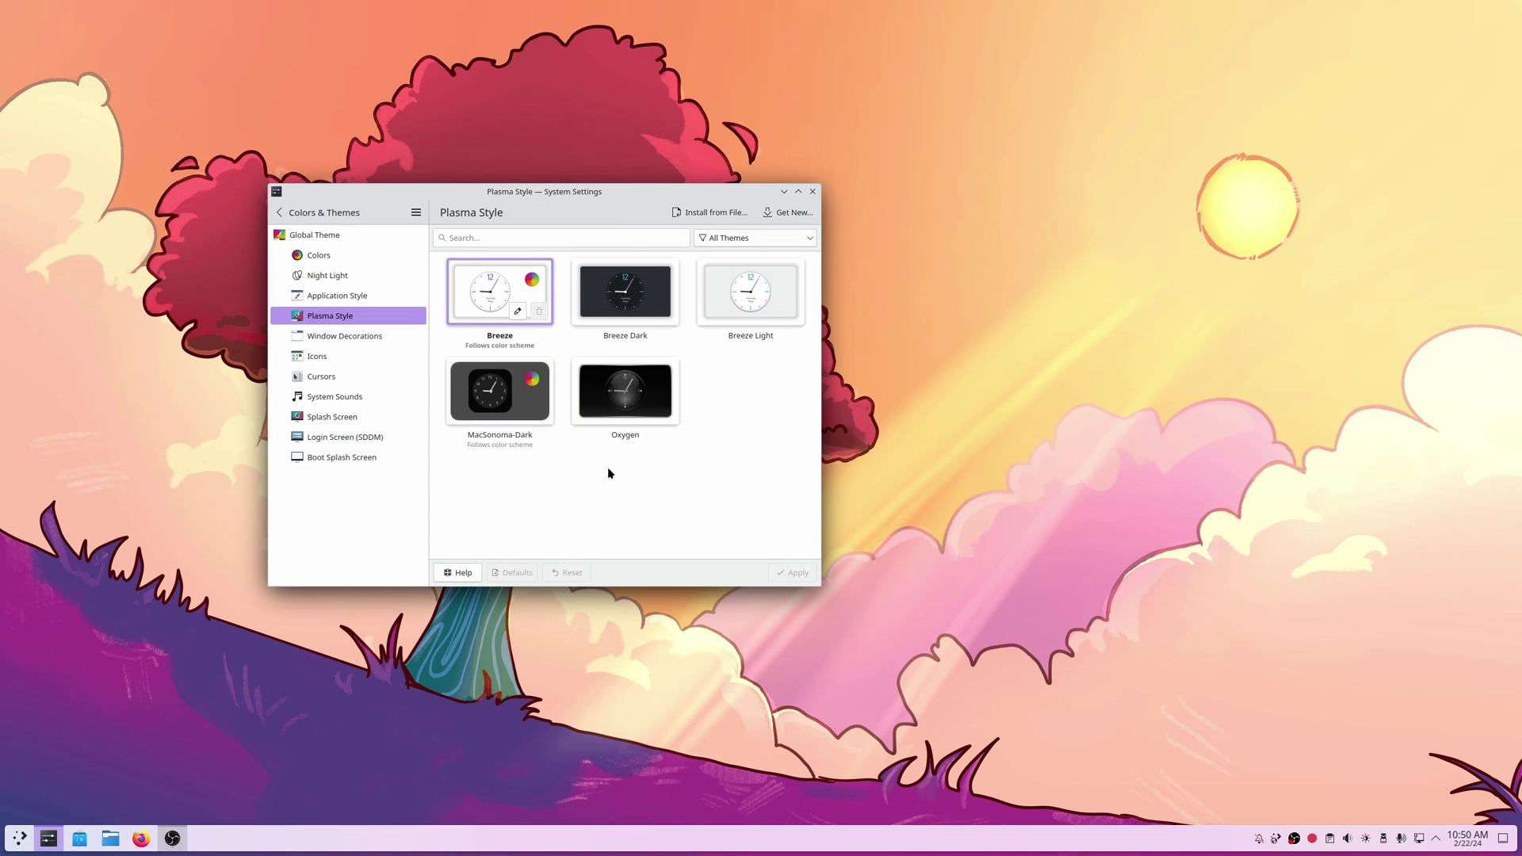
click(487, 436)
click(802, 581)
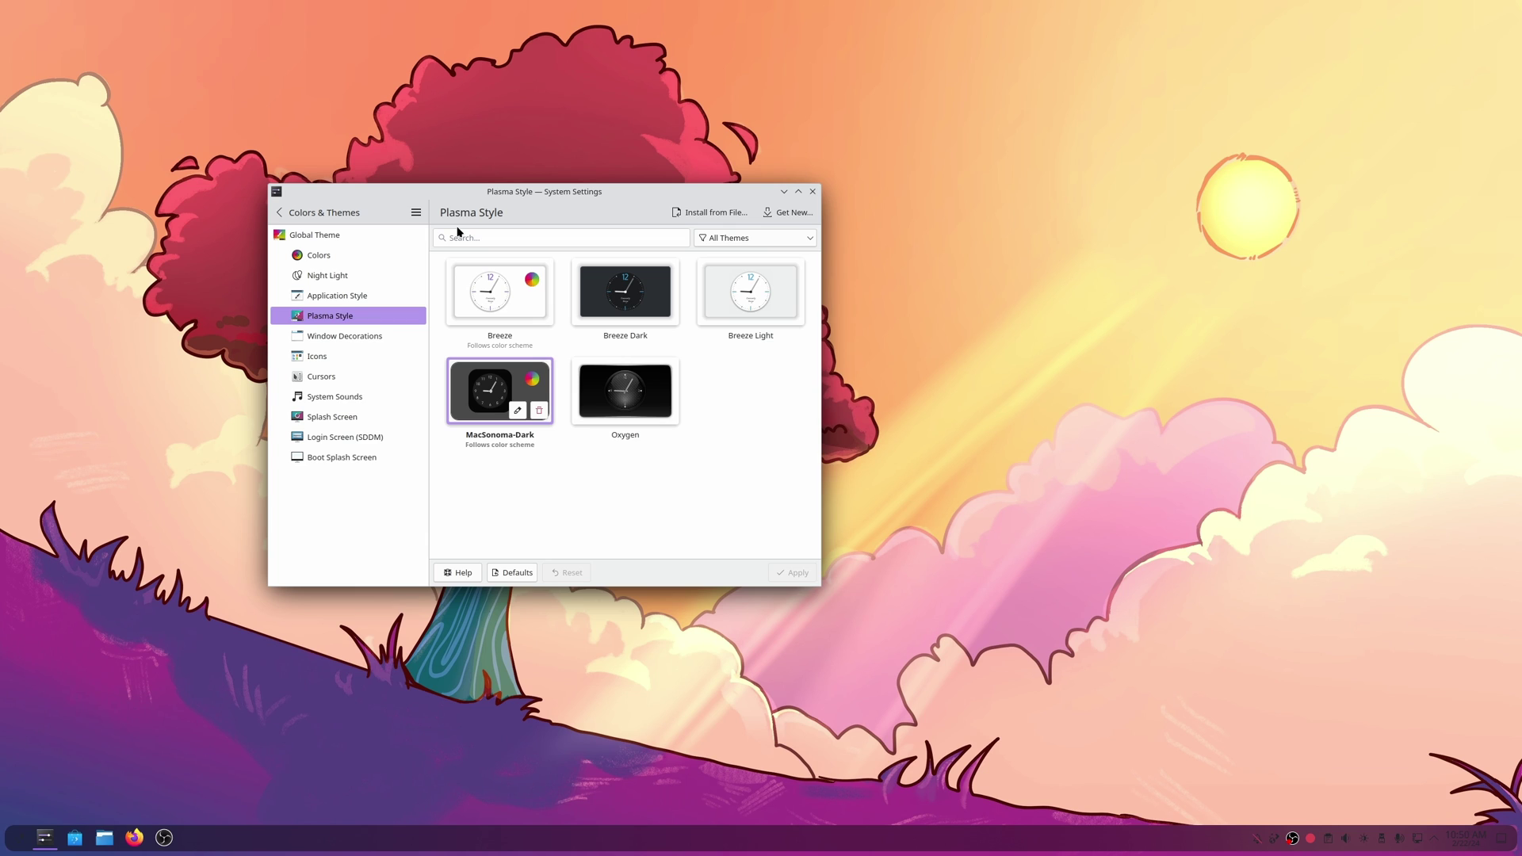
Search the downloadable window decorations for 'son', find nothing, and close the download dialog.
click(329, 341)
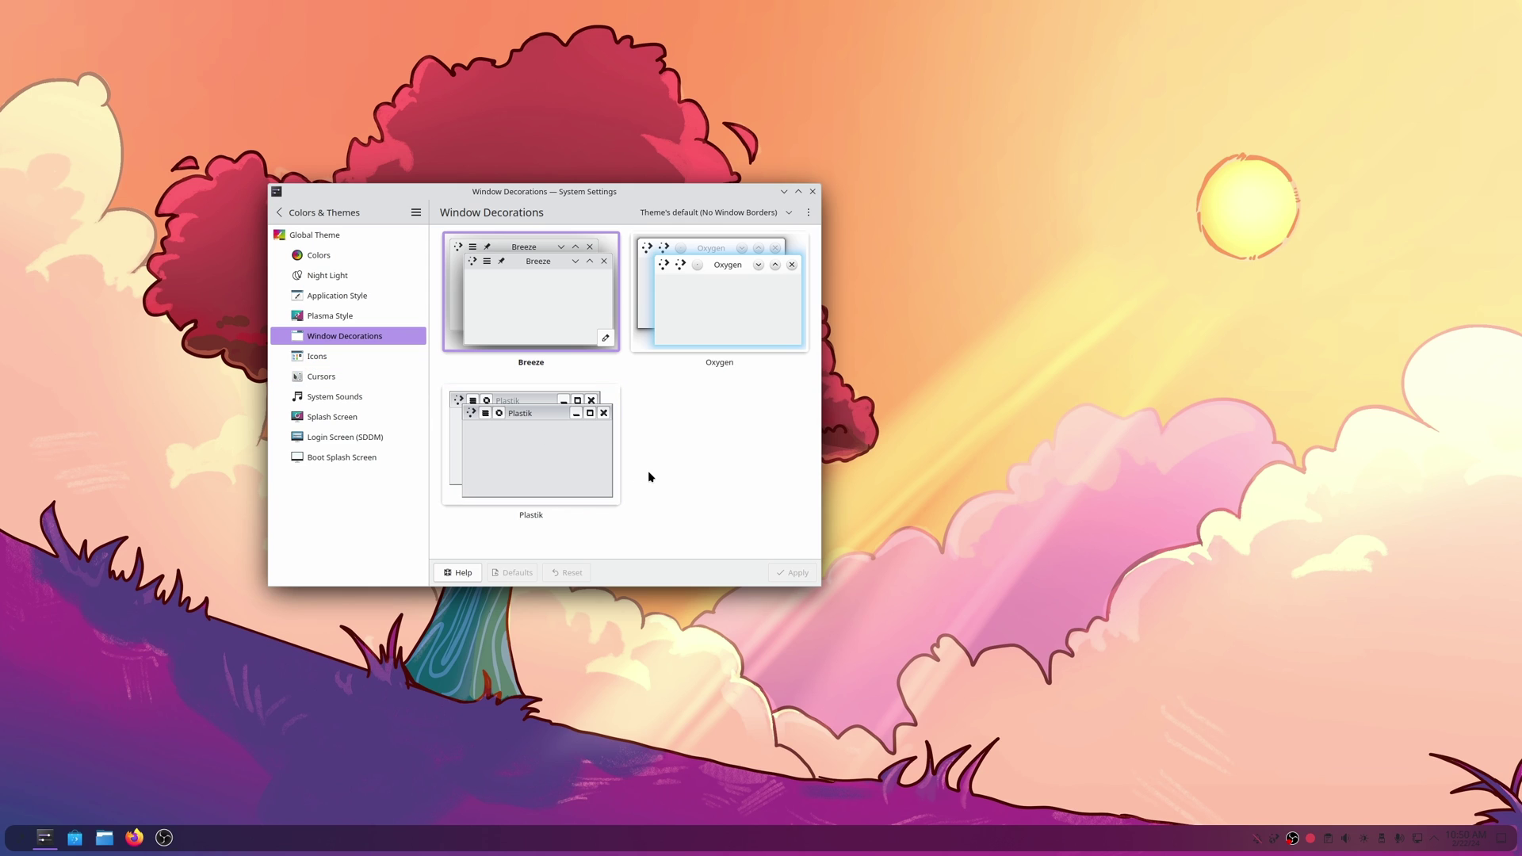
click(808, 212)
click(746, 252)
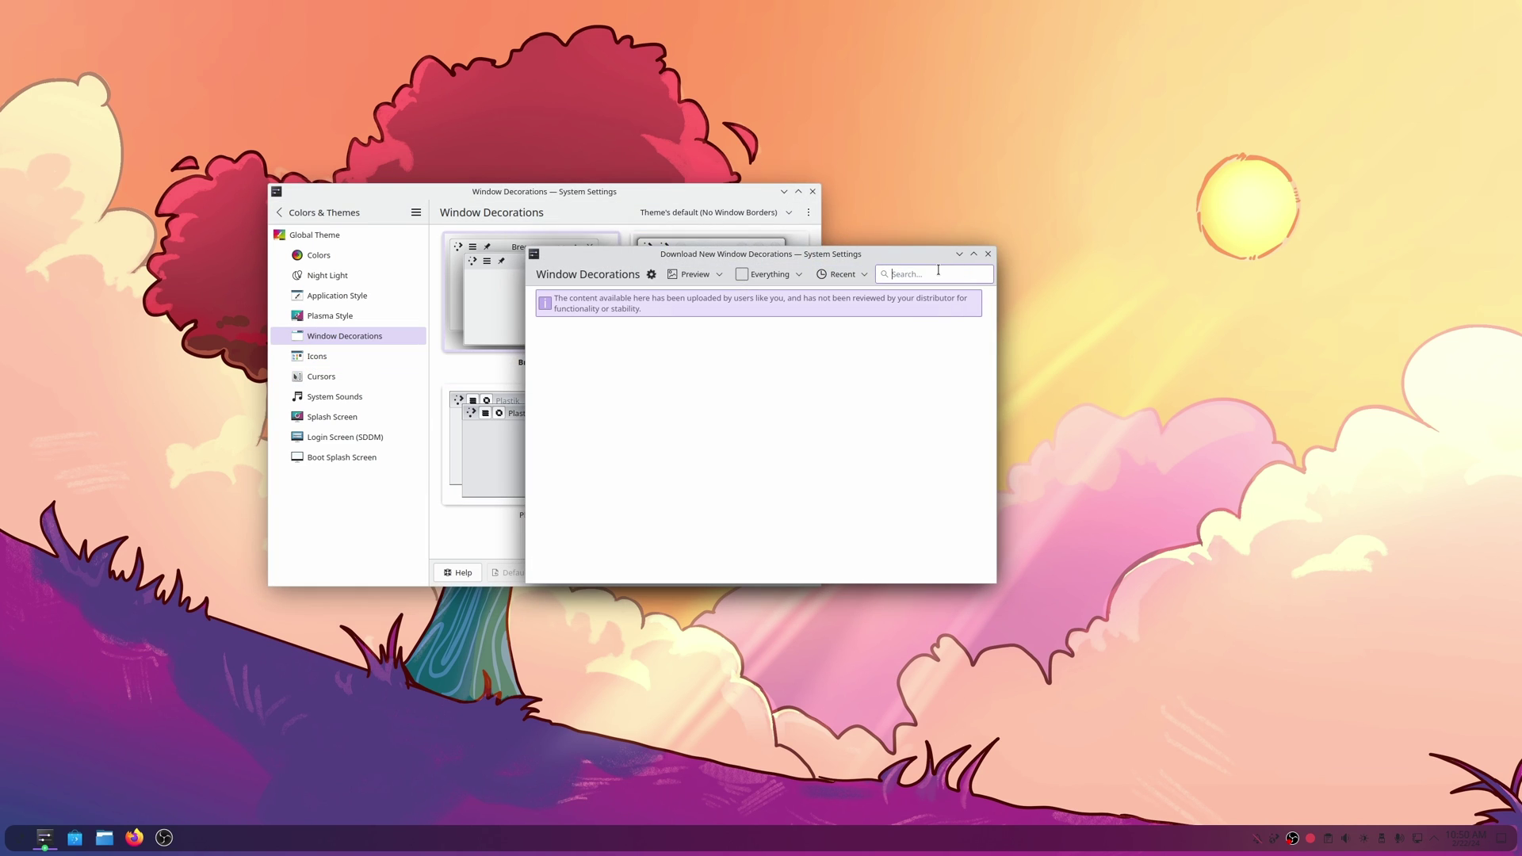
text(so)
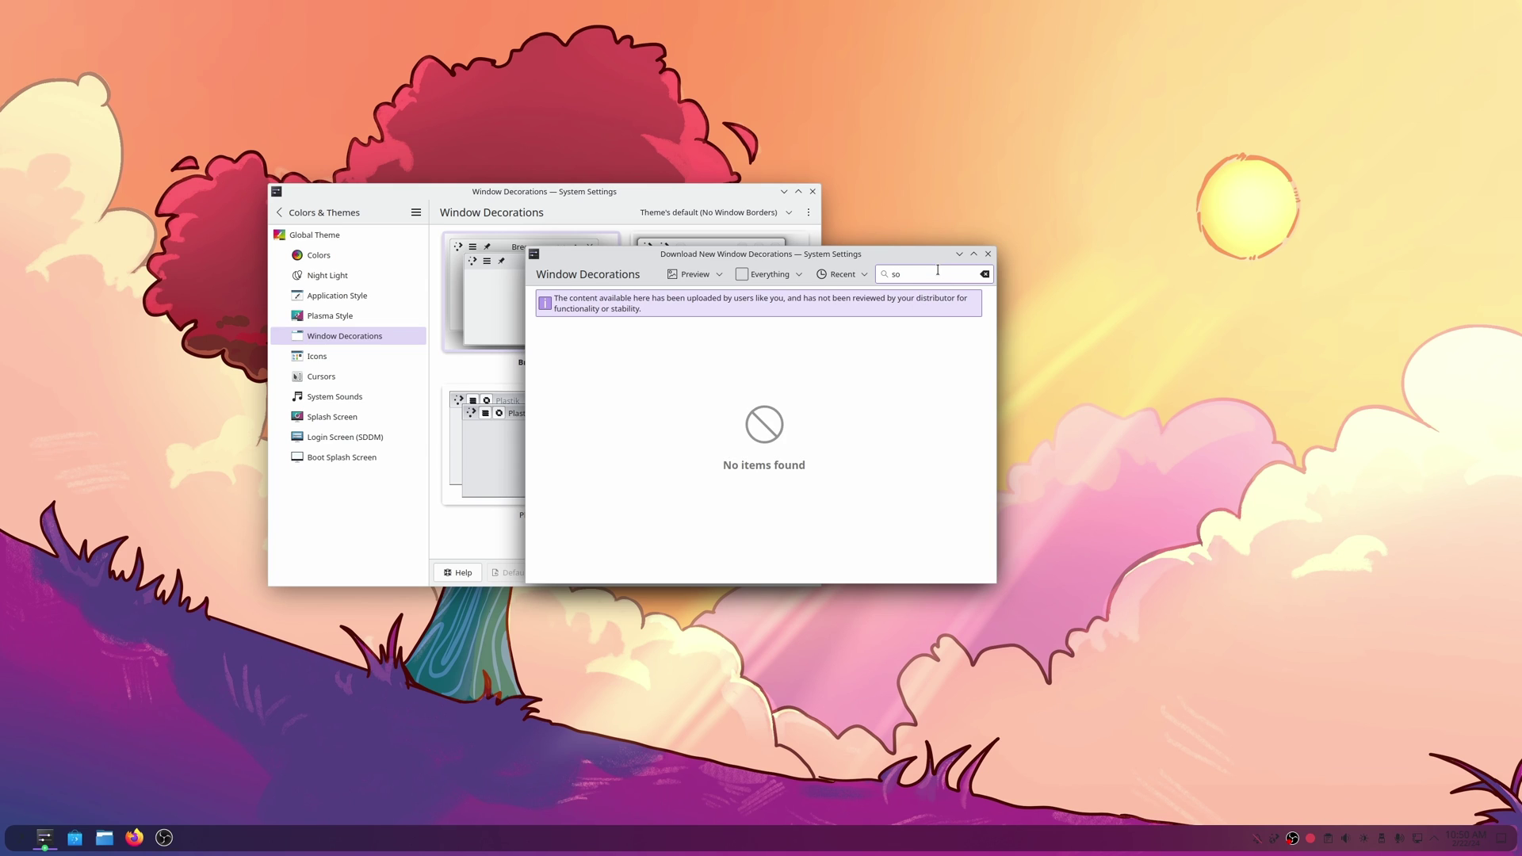
text(noma)
click(988, 254)
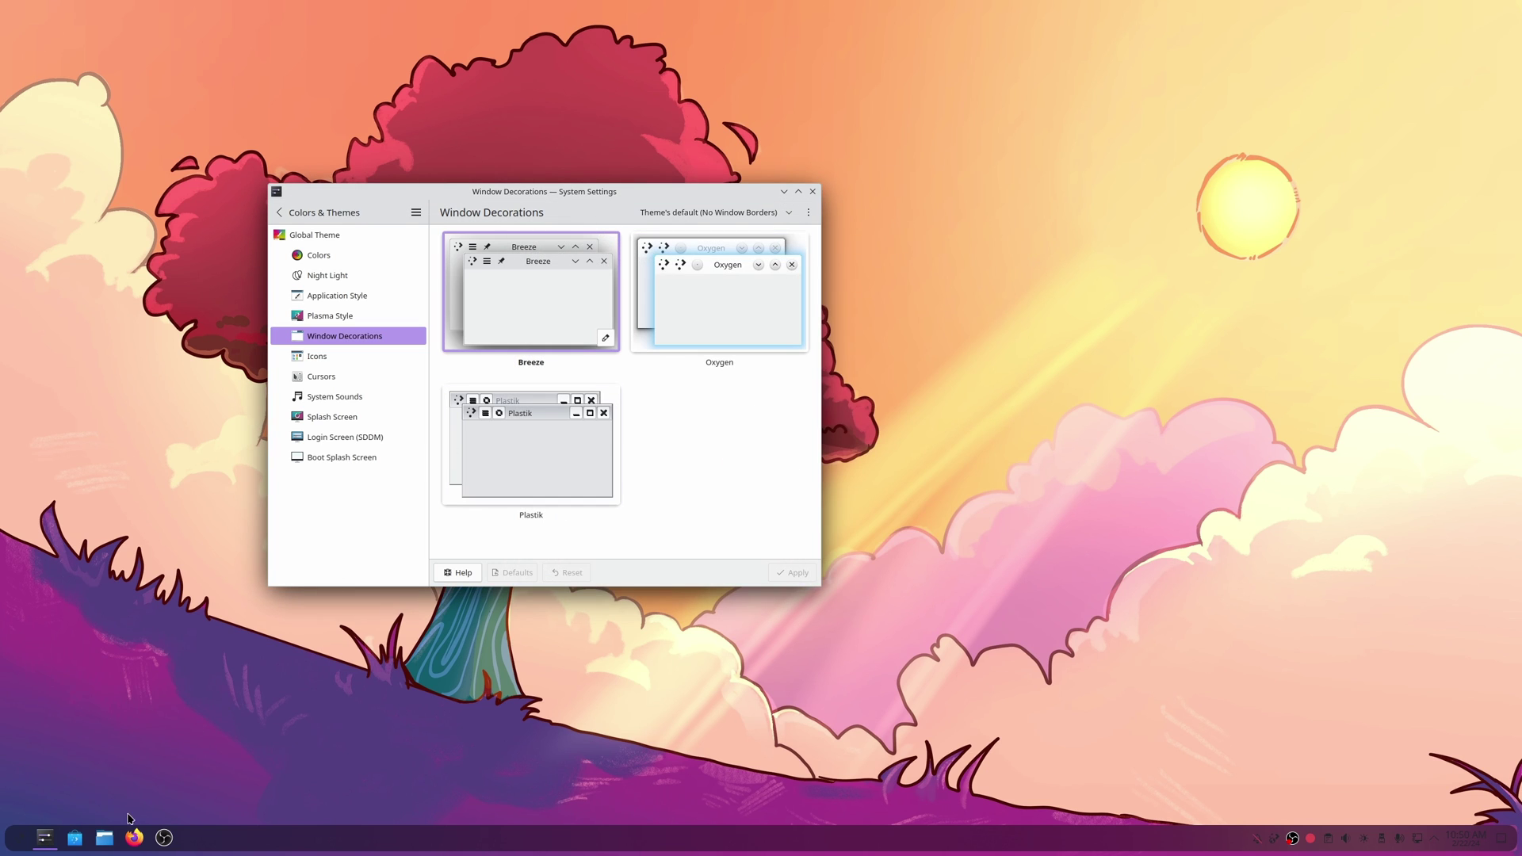
Search the web for whitesur in Firefox and open the WhiteSur-gtk-theme repository.
click(133, 839)
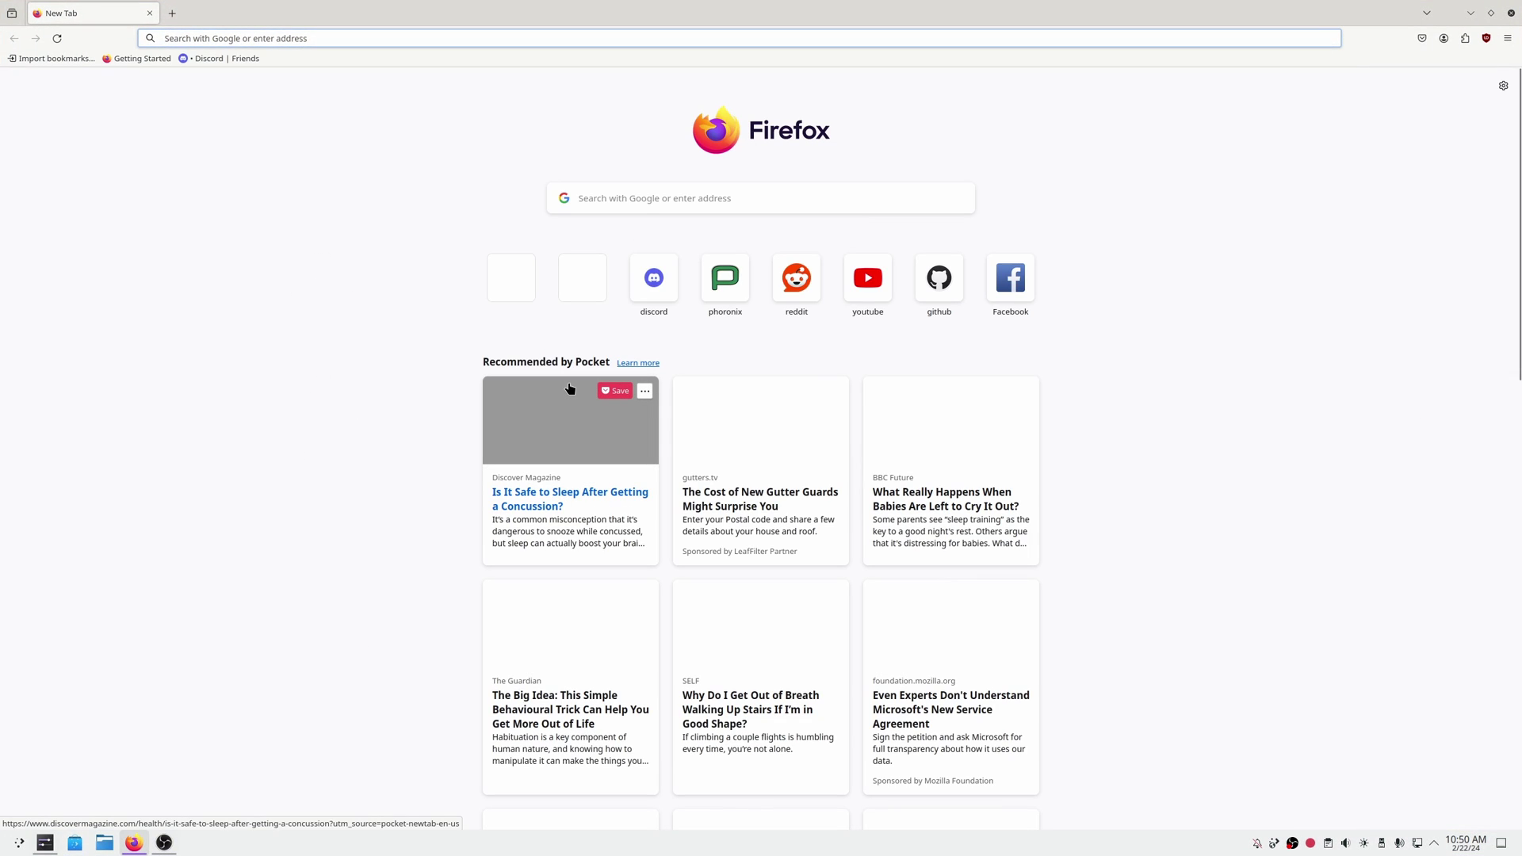
text(wh)
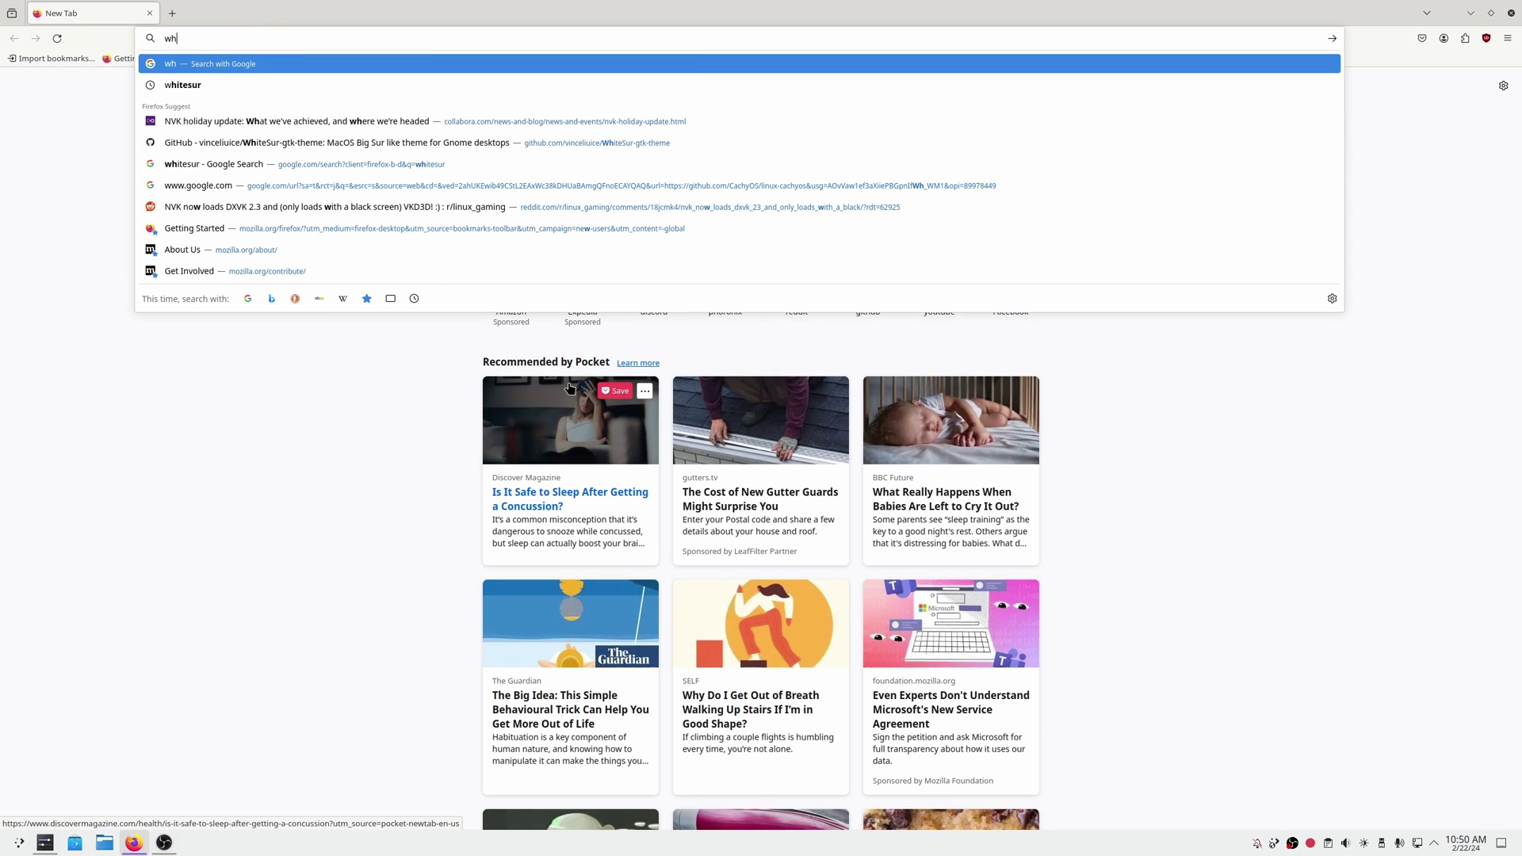
text(itesur)
key(Return)
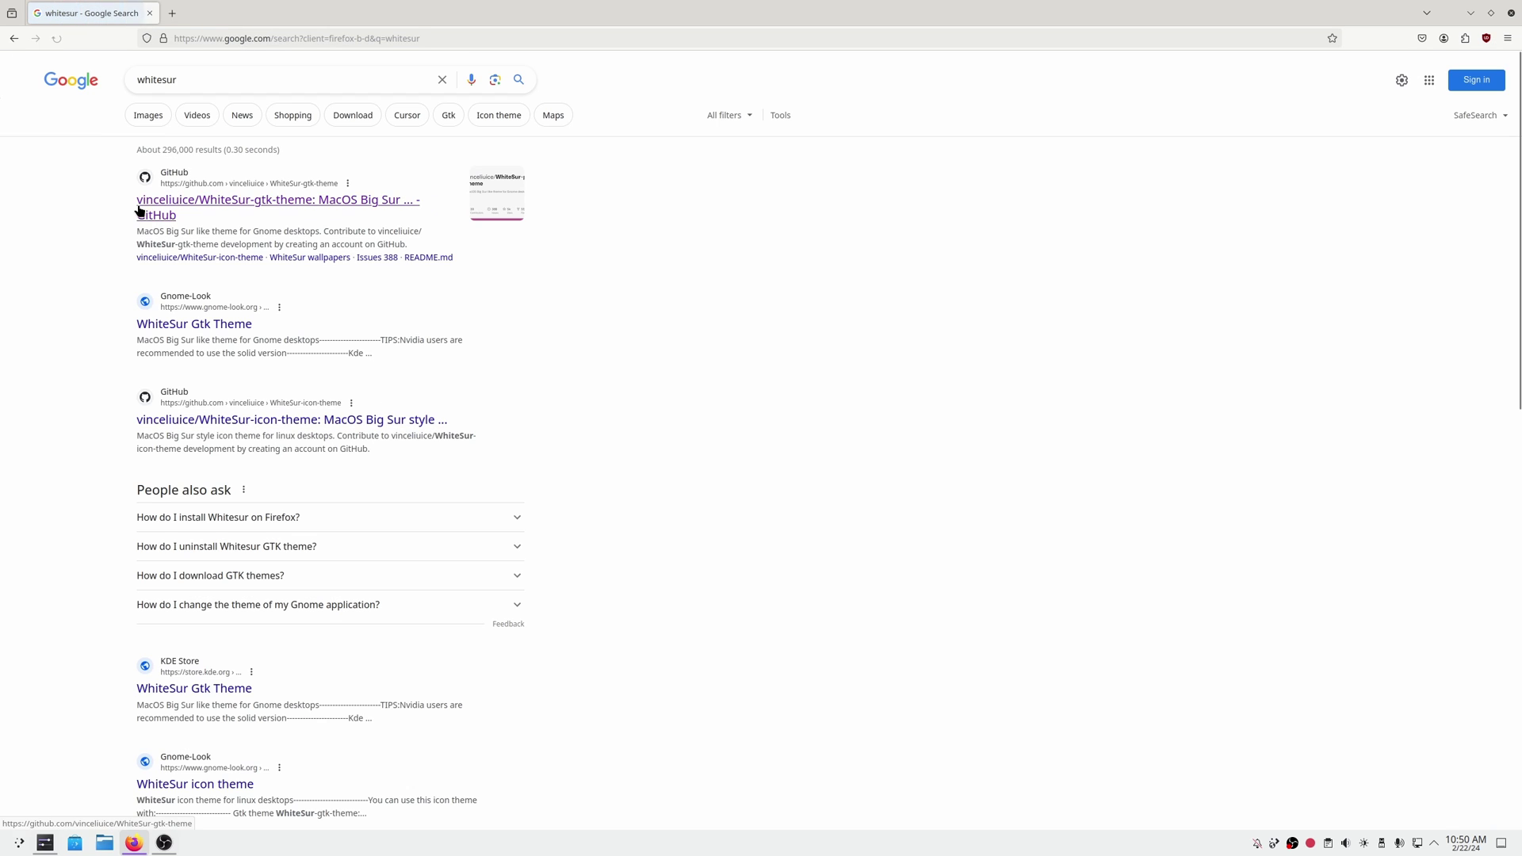
click(139, 210)
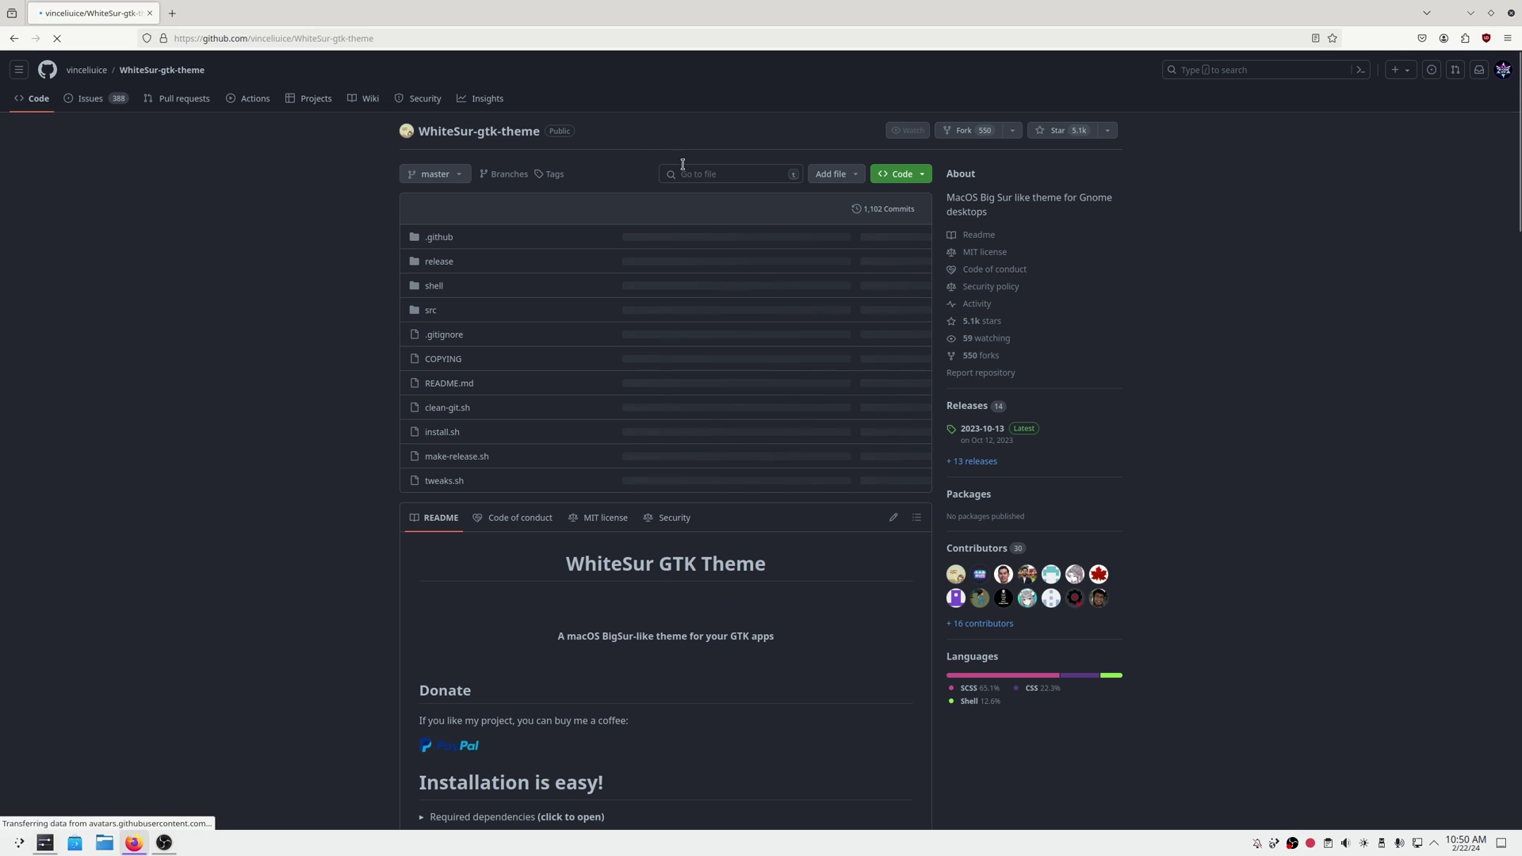
Filter the theme author's GitHub repositories by 'sonom' to find MacSonoma-kde.
click(87, 71)
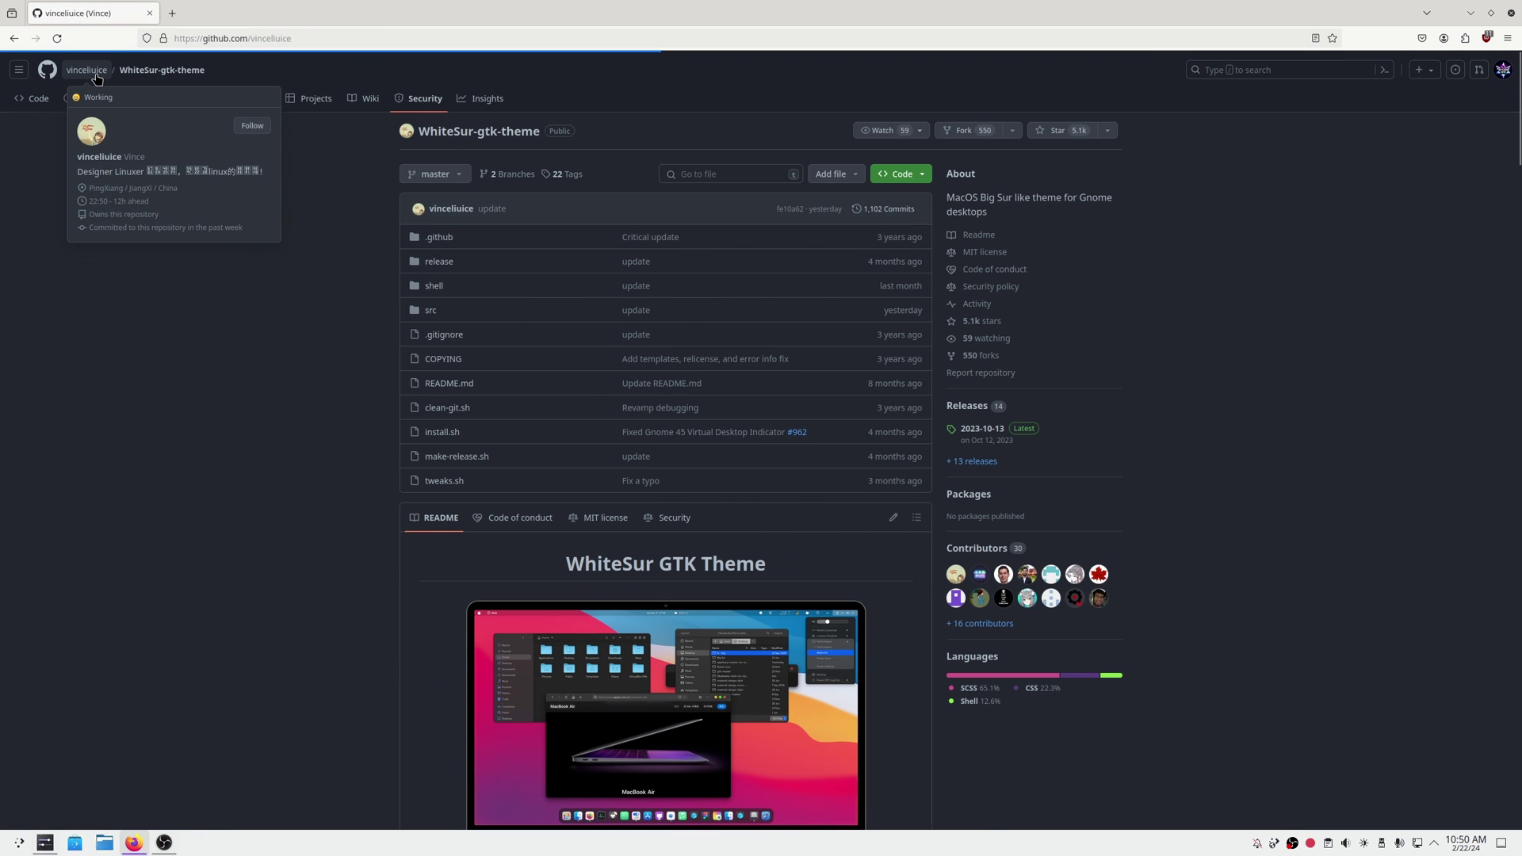
scroll(1158, 460, down, 2)
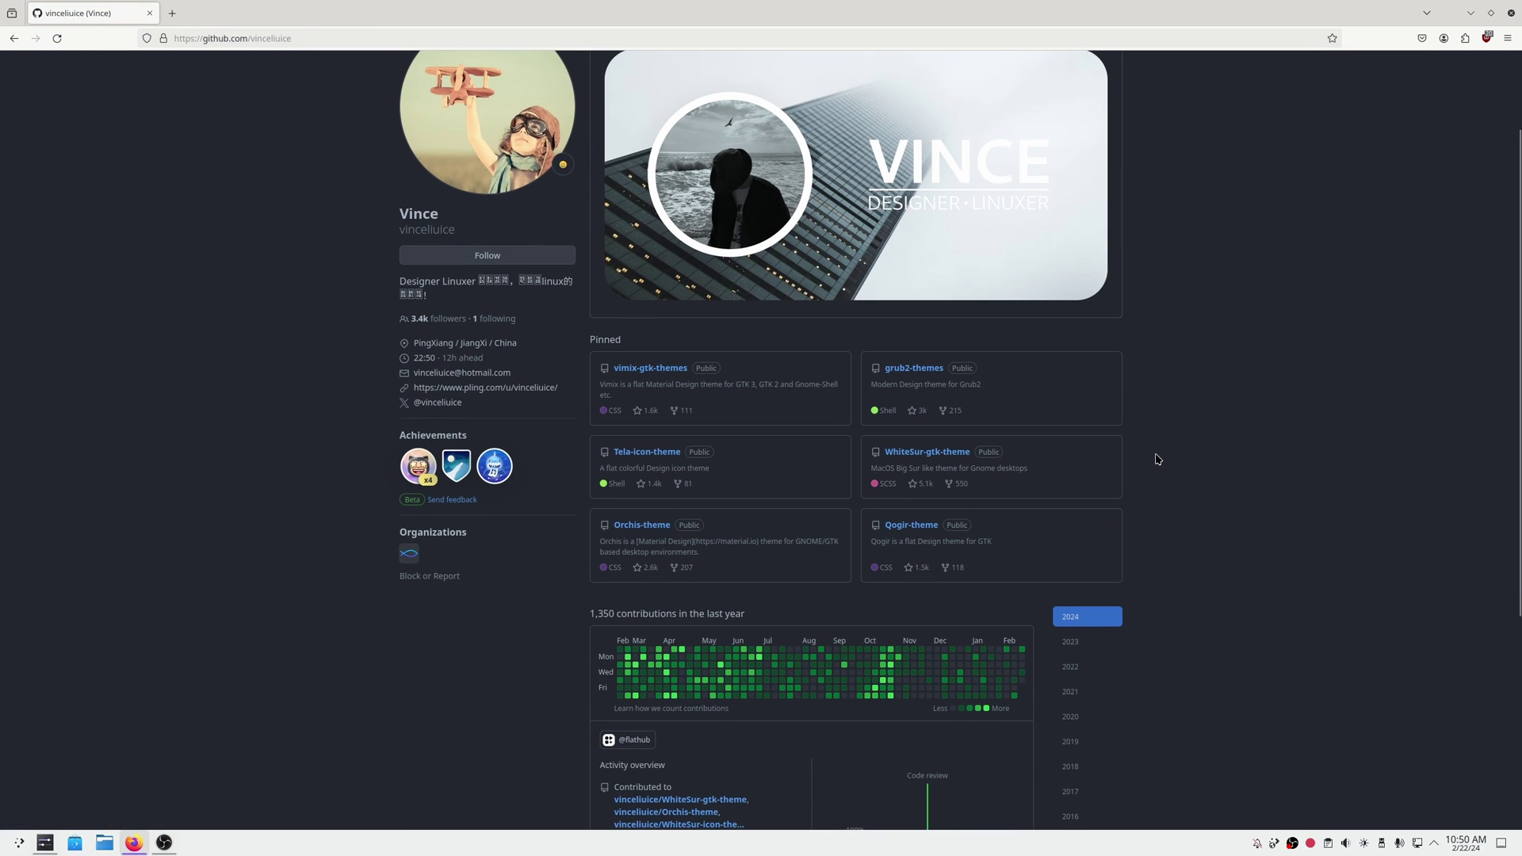
scroll(1153, 460, down, 4)
scroll(1152, 459, up, 6)
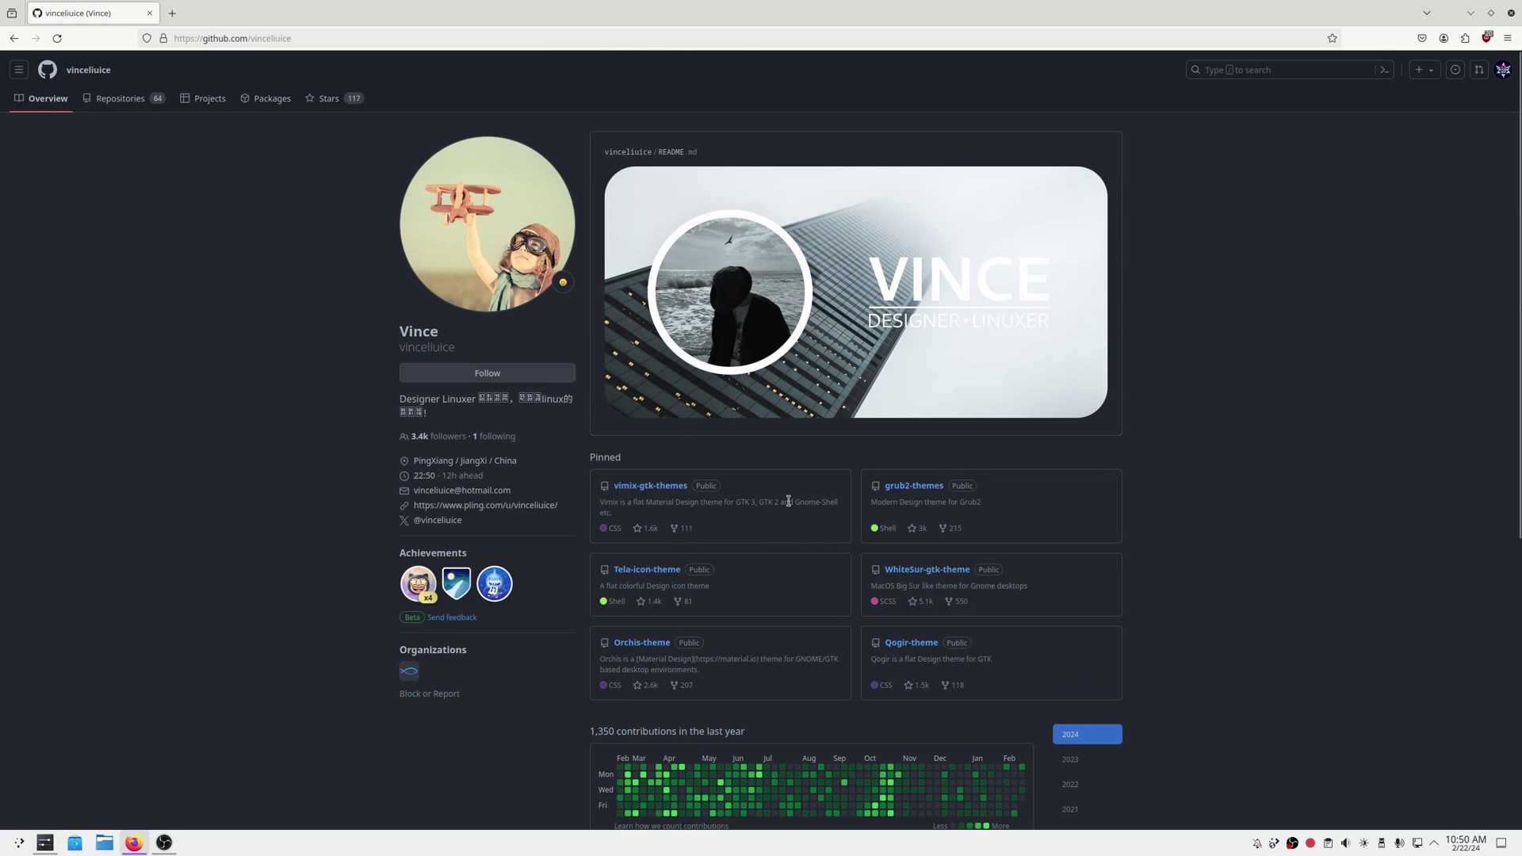
click(110, 108)
click(700, 137)
text(sonoma)
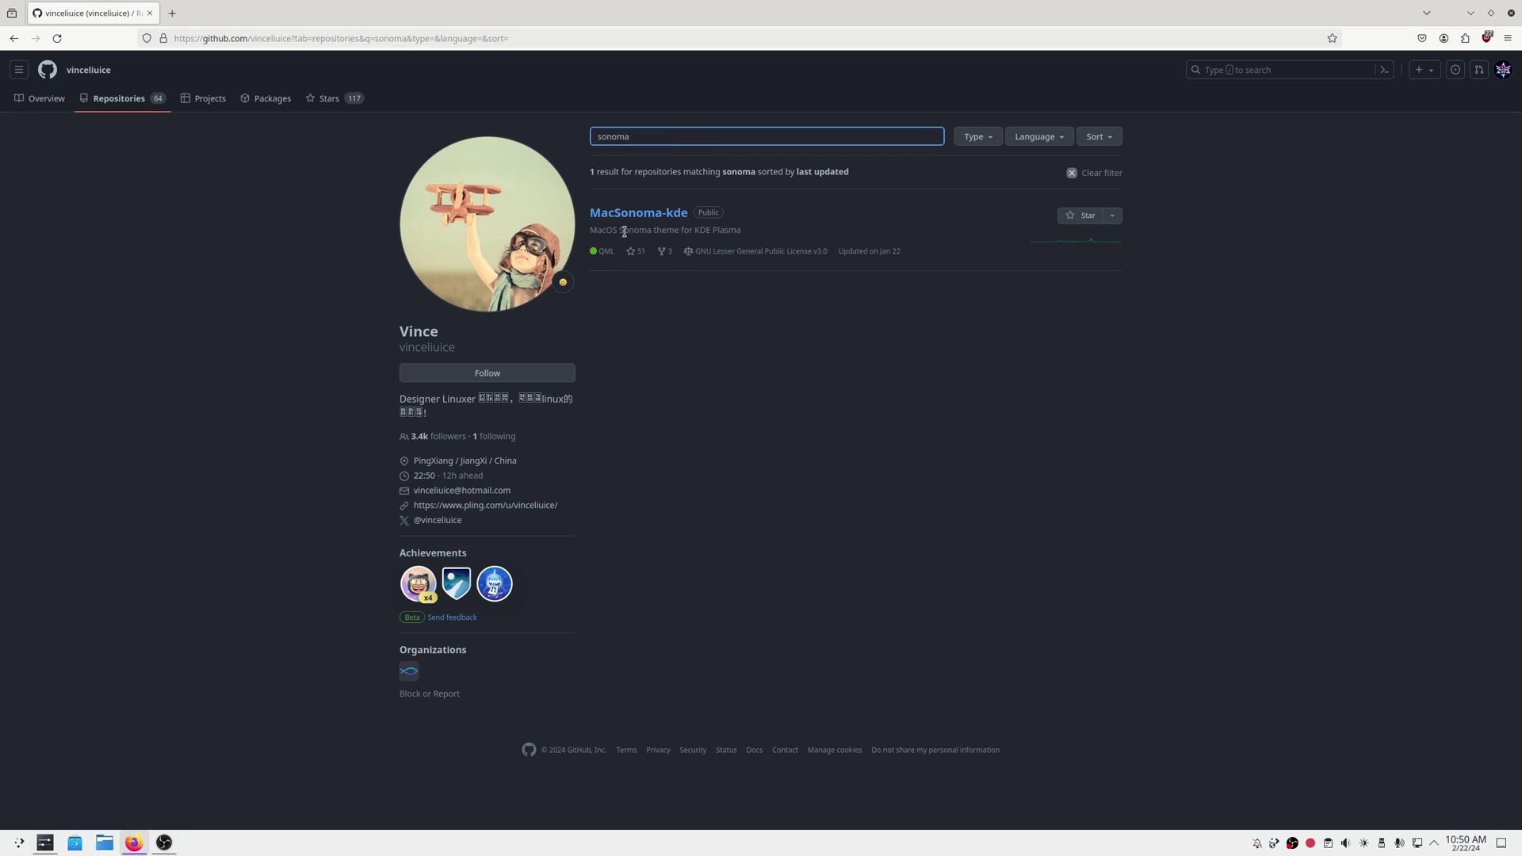
Copy the MacSonoma-kde repository's web address from the address bar.
click(341, 38)
right_click(342, 38)
click(410, 109)
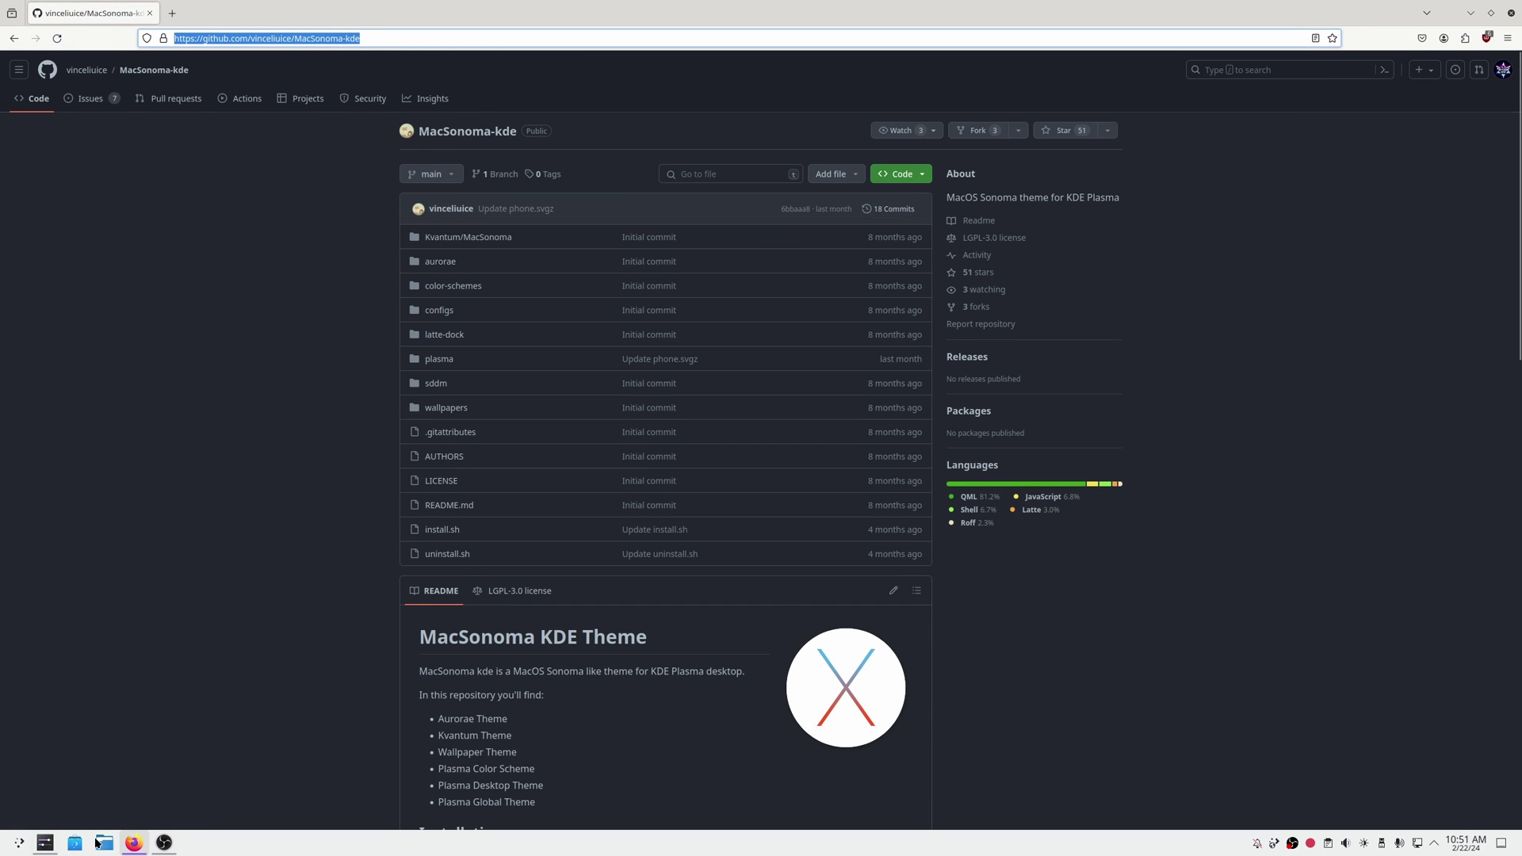
click(19, 842)
Launch Konsole and git clone the copied MacSonoma-kde repository address.
text(kon)
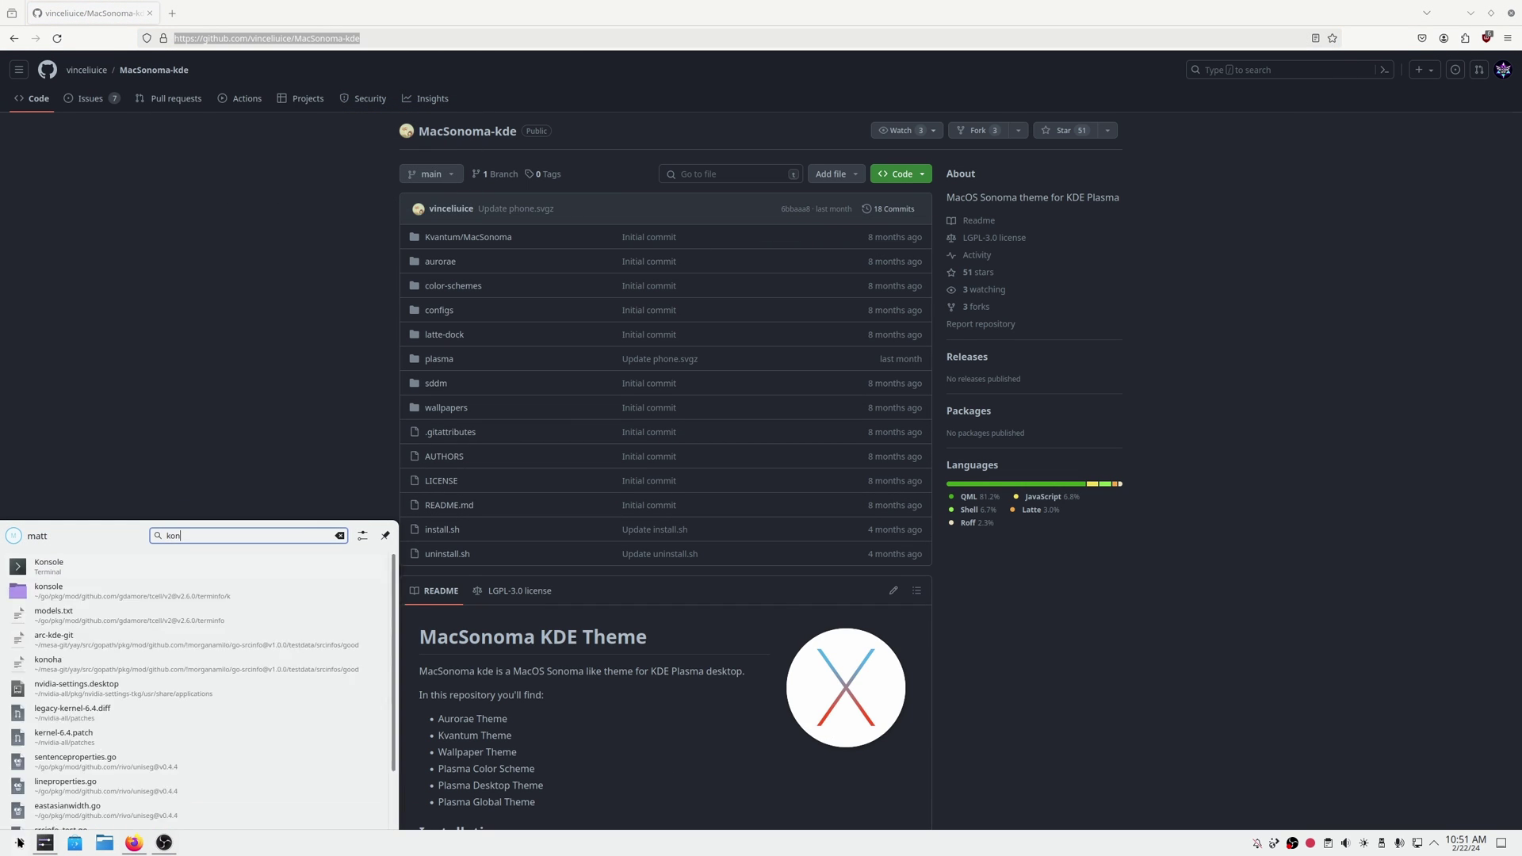
click(65, 570)
text(git clon)
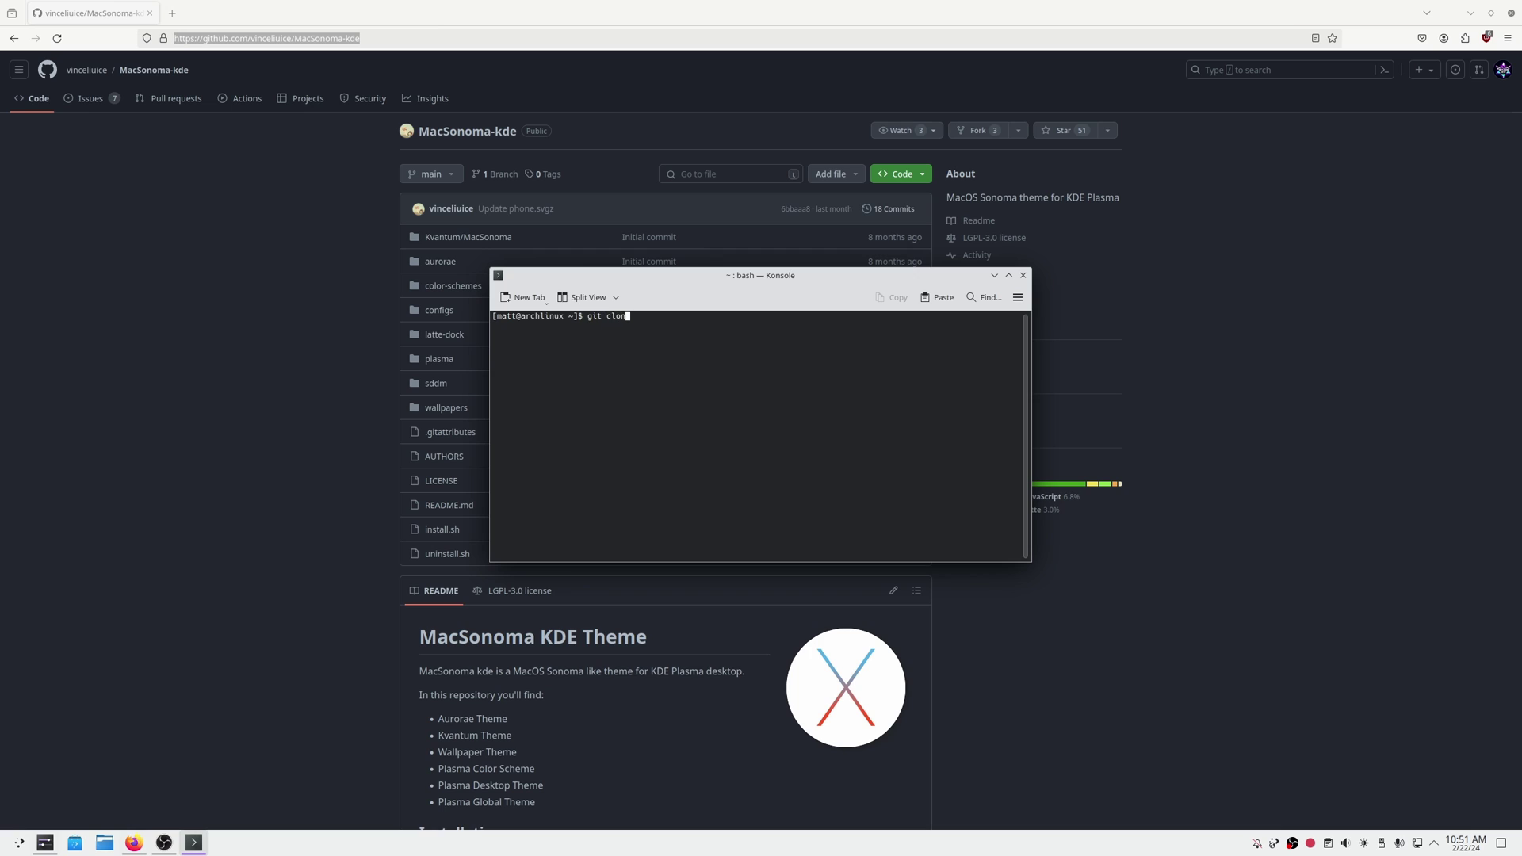
text(e)
key(ctrl+shift+v)
key(Return)
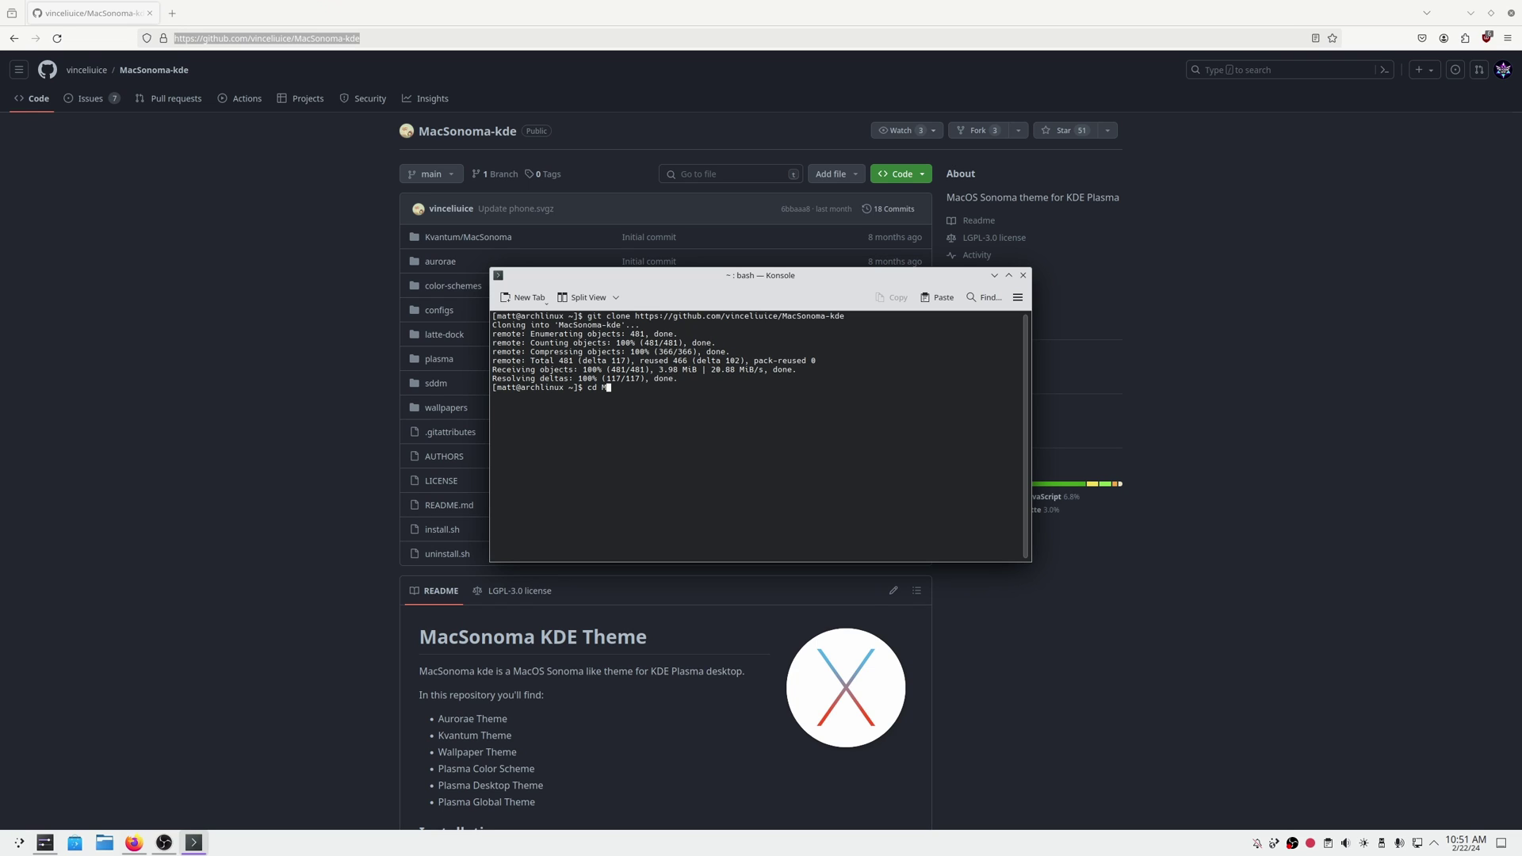
Enter MacSonoma-kde/, run ./install.sh --round until Install finished, then close Konsole.
text(cd Ma)
key(Tab)
key(Return)
text(./in)
key(Tab)
scroll(232, 546, down, 5)
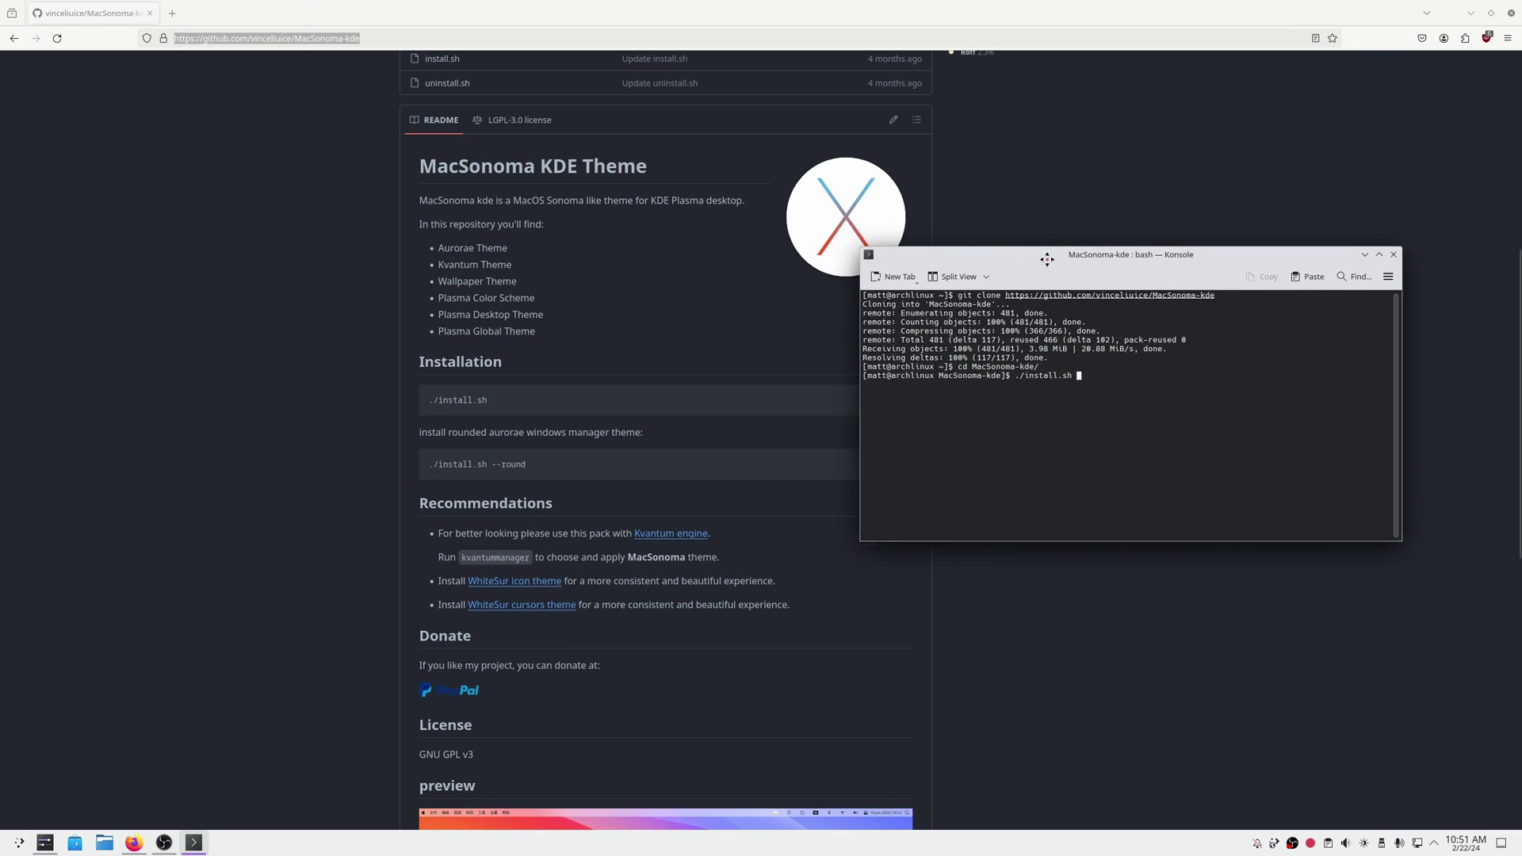
drag(1050, 259, 1063, 249)
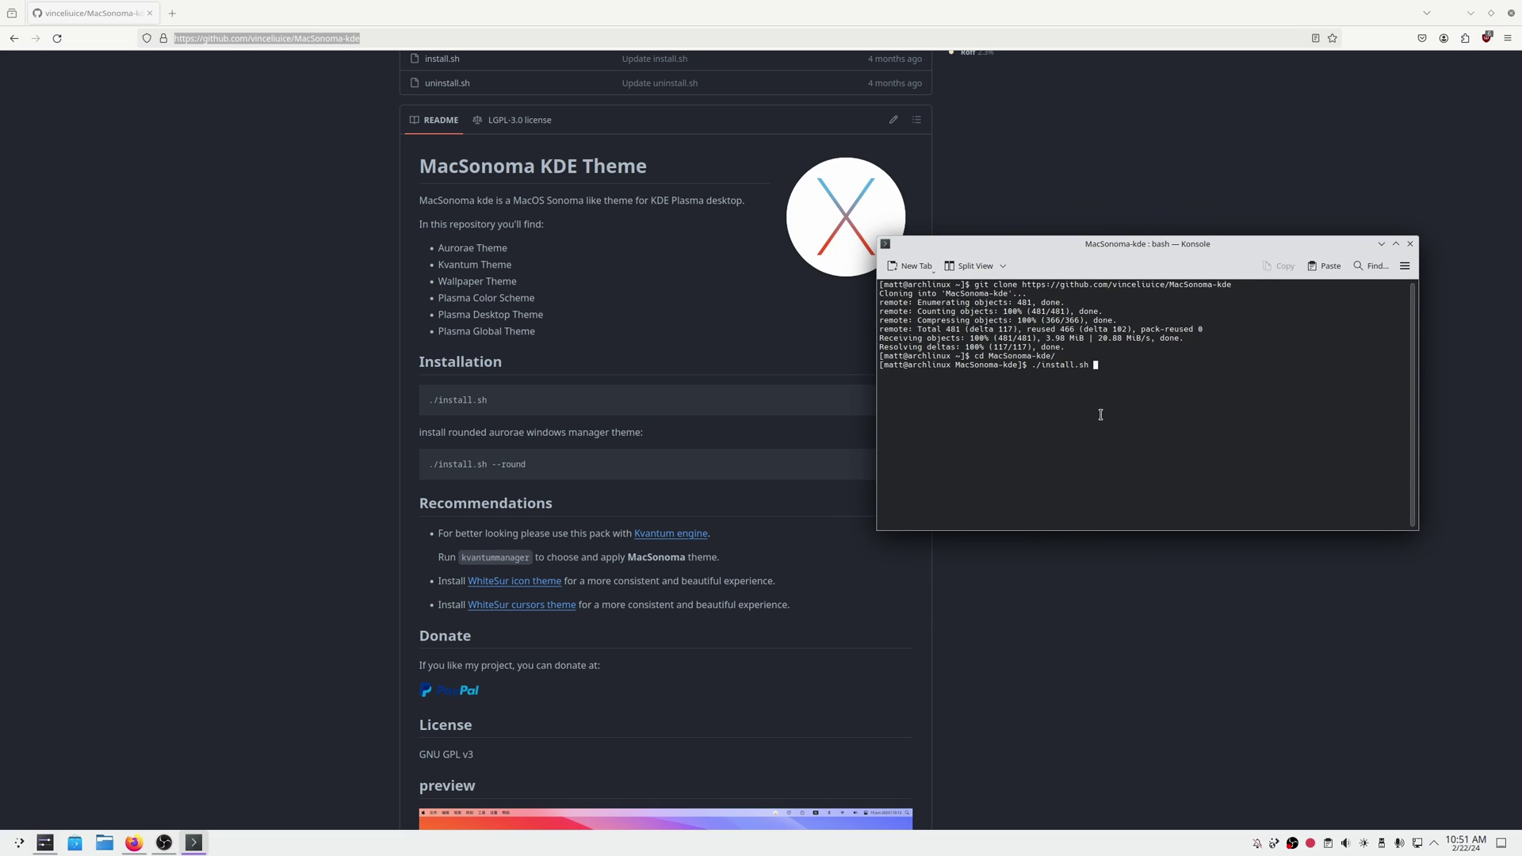
text(d)
key(Return)
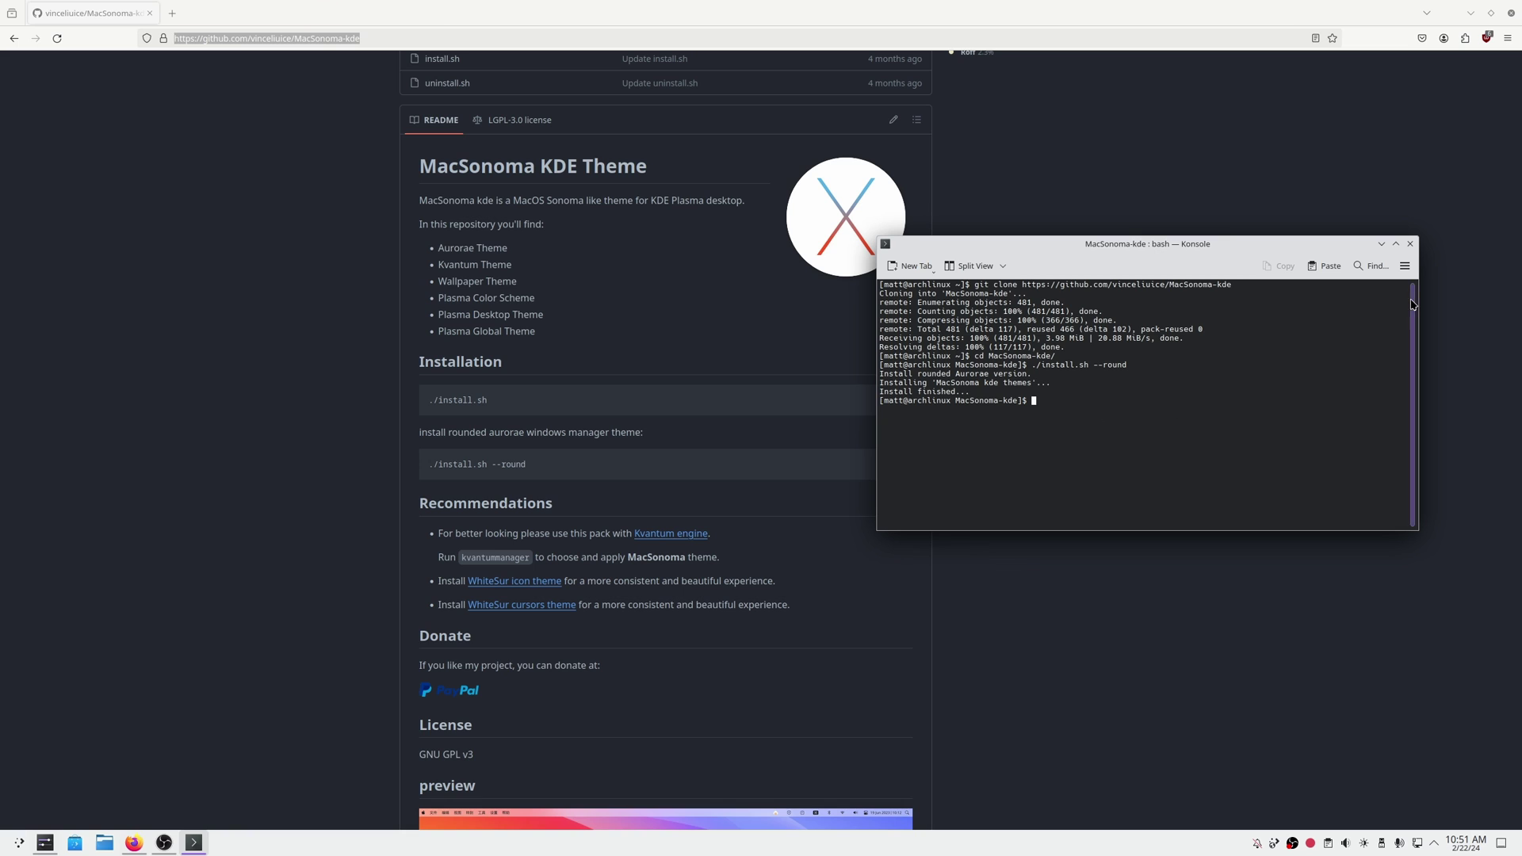
click(1410, 243)
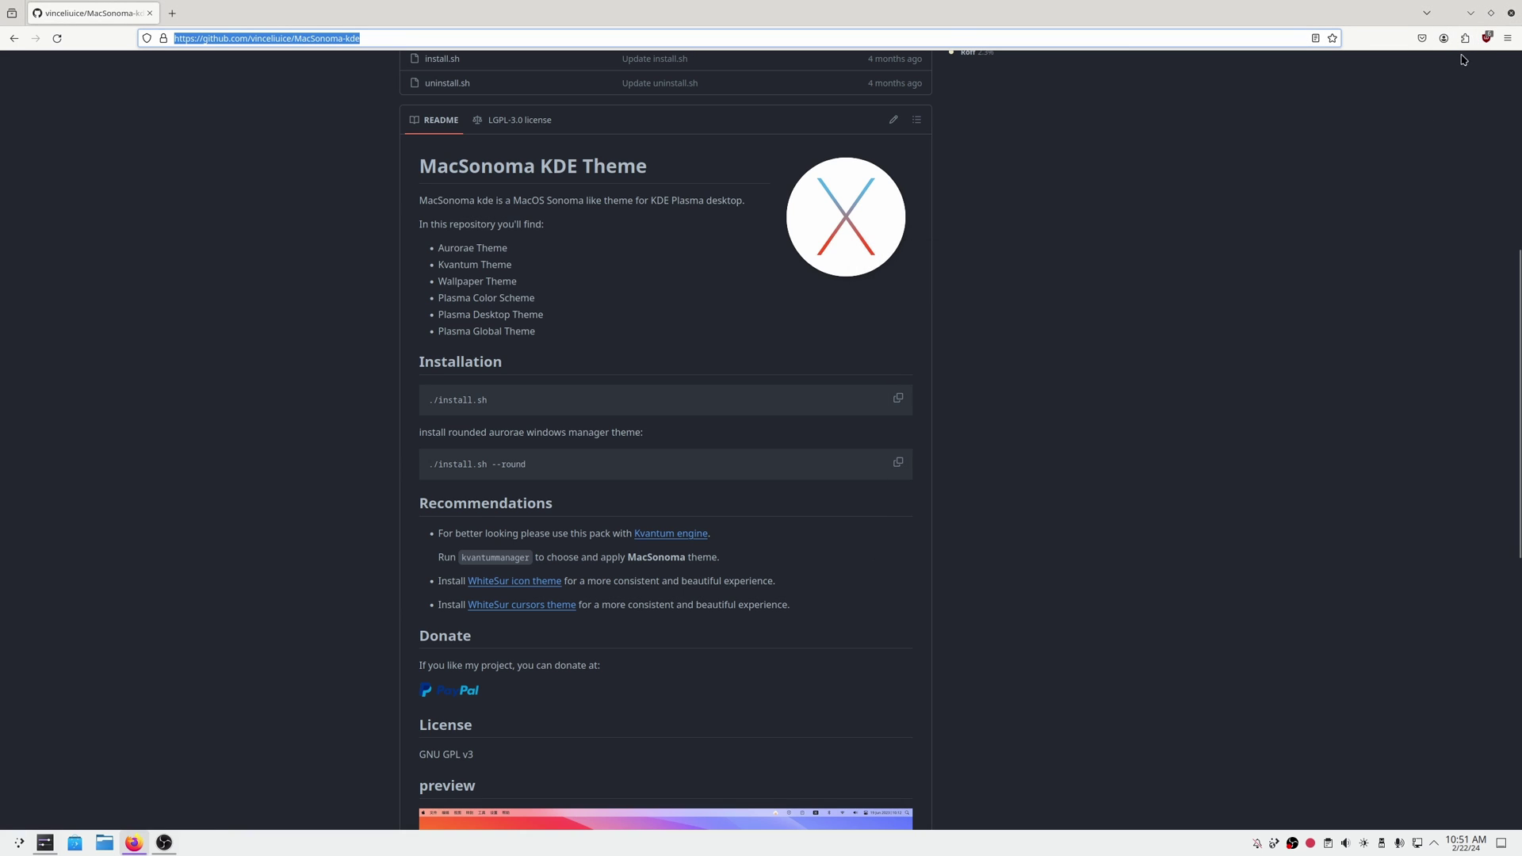
Close Firefox, reopen System Settings and apply the MacSonoma-Dark window decoration.
click(1510, 14)
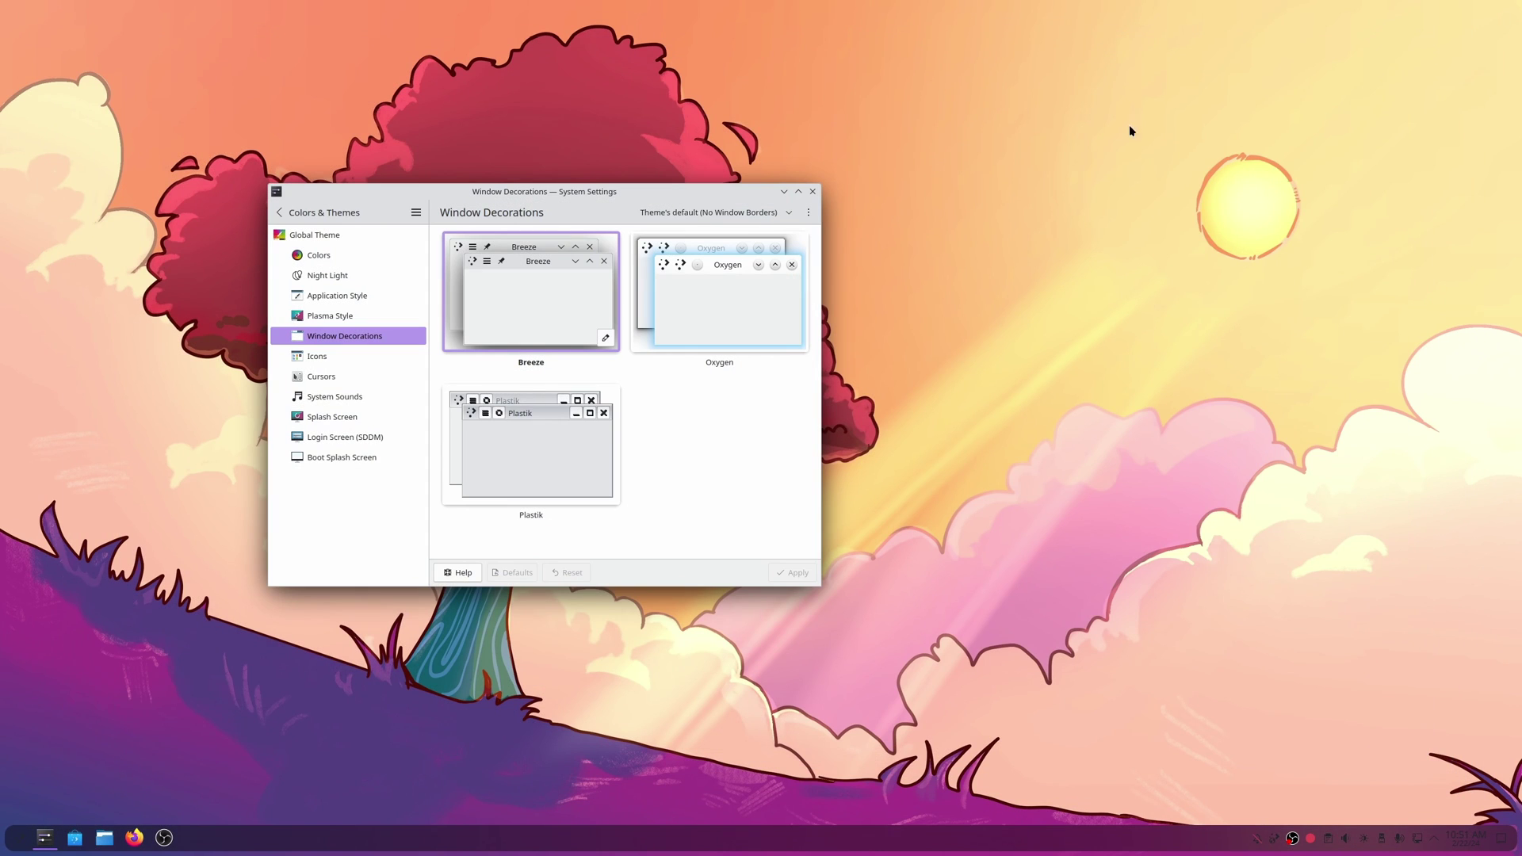
click(812, 192)
click(38, 838)
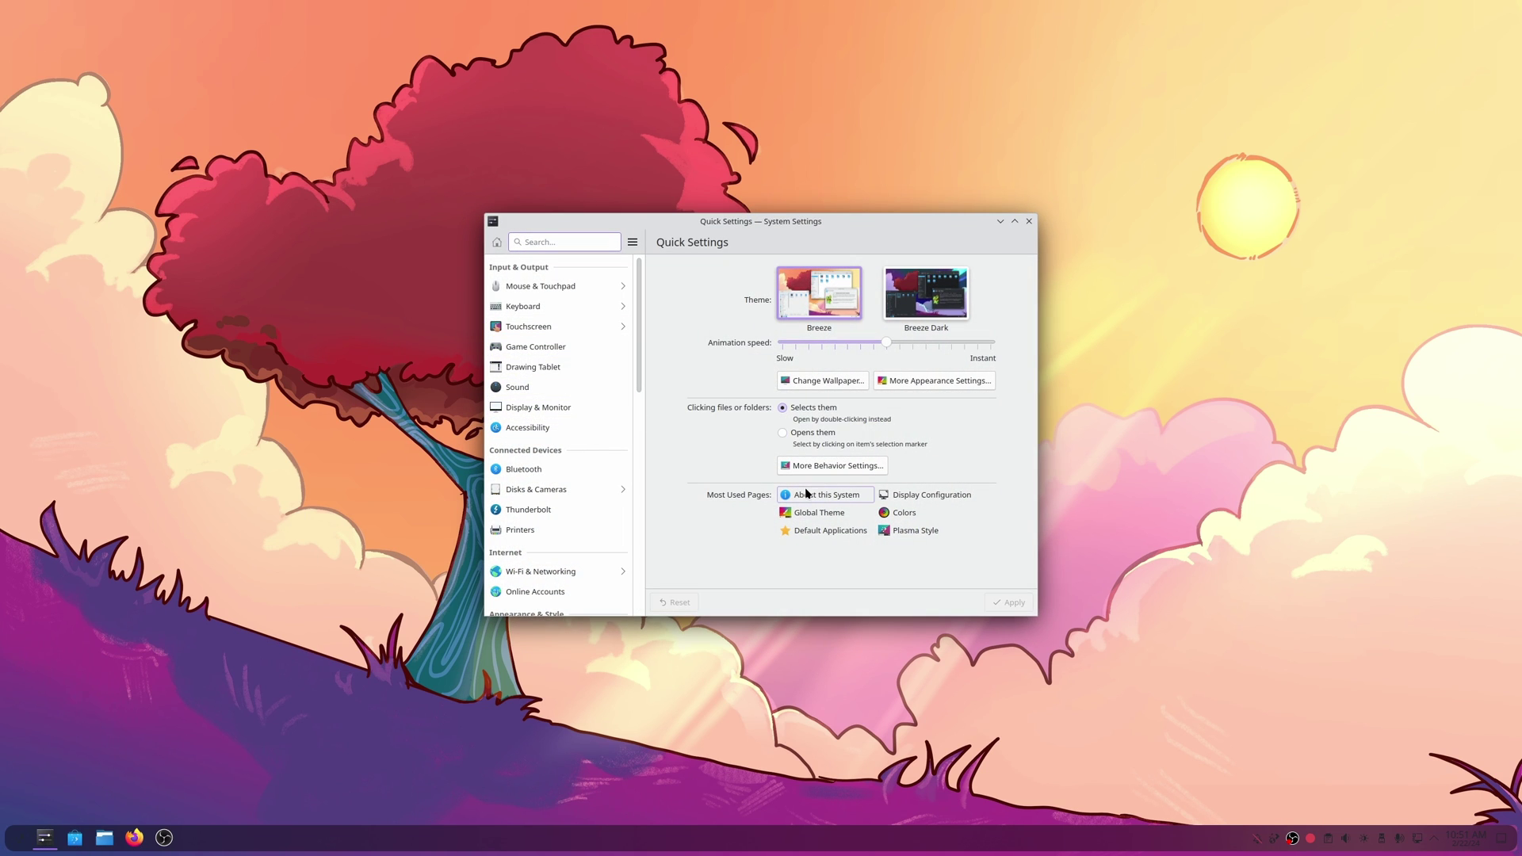
click(836, 518)
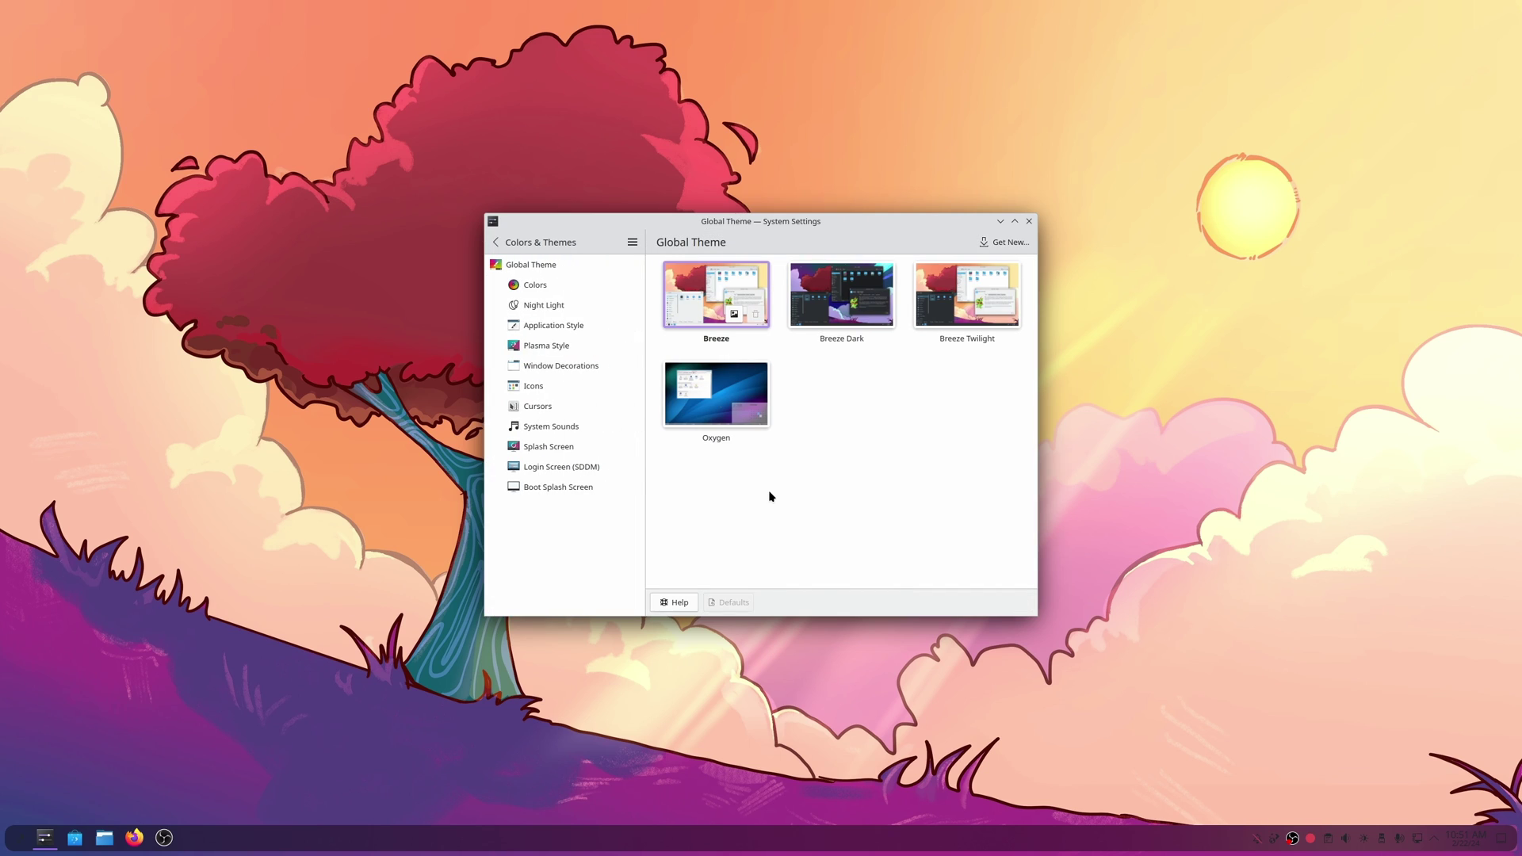
click(547, 325)
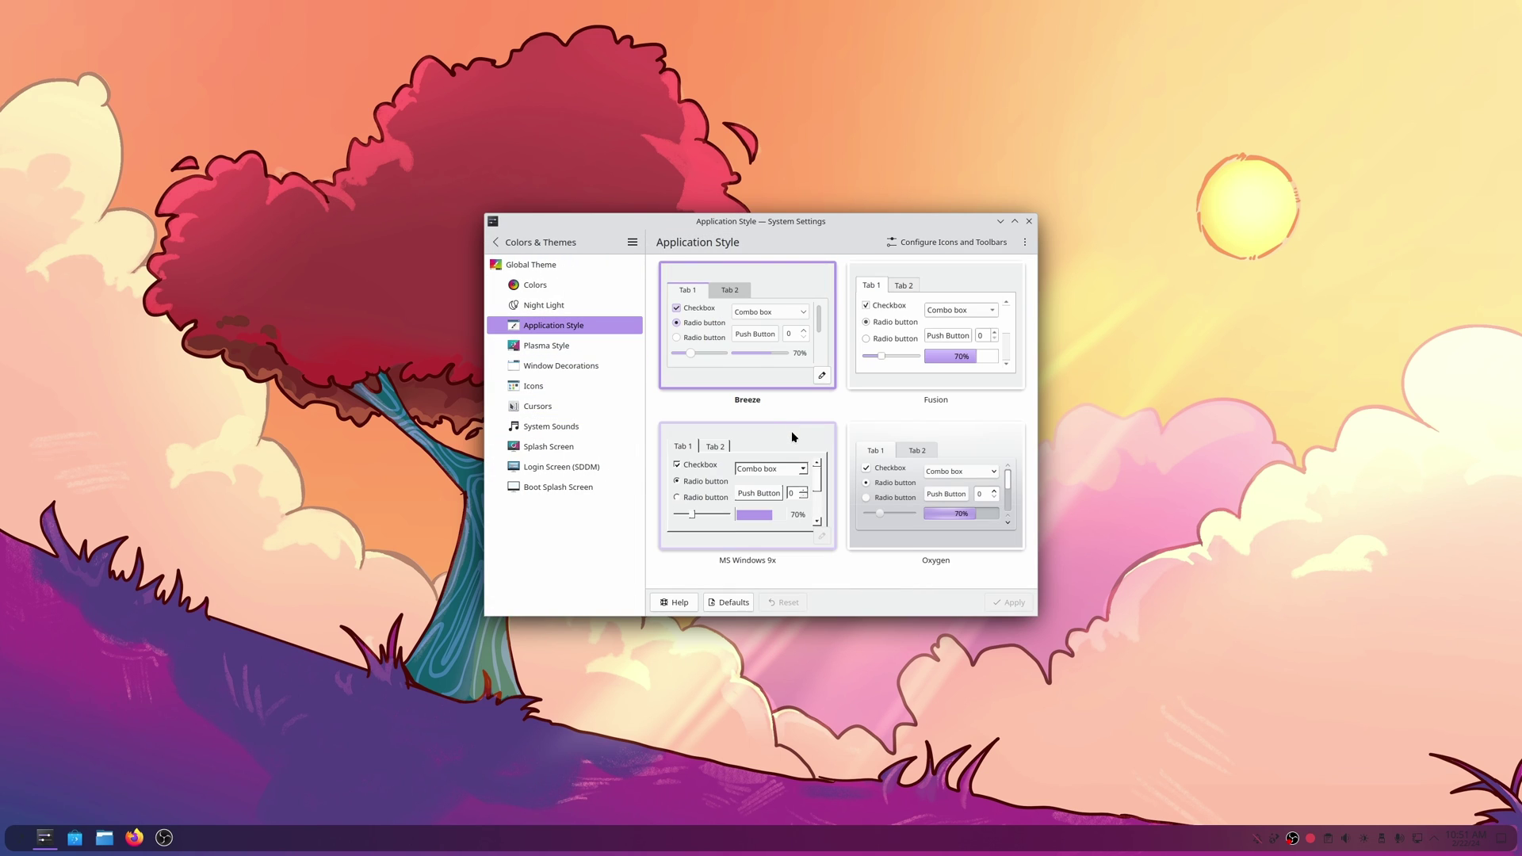
click(547, 346)
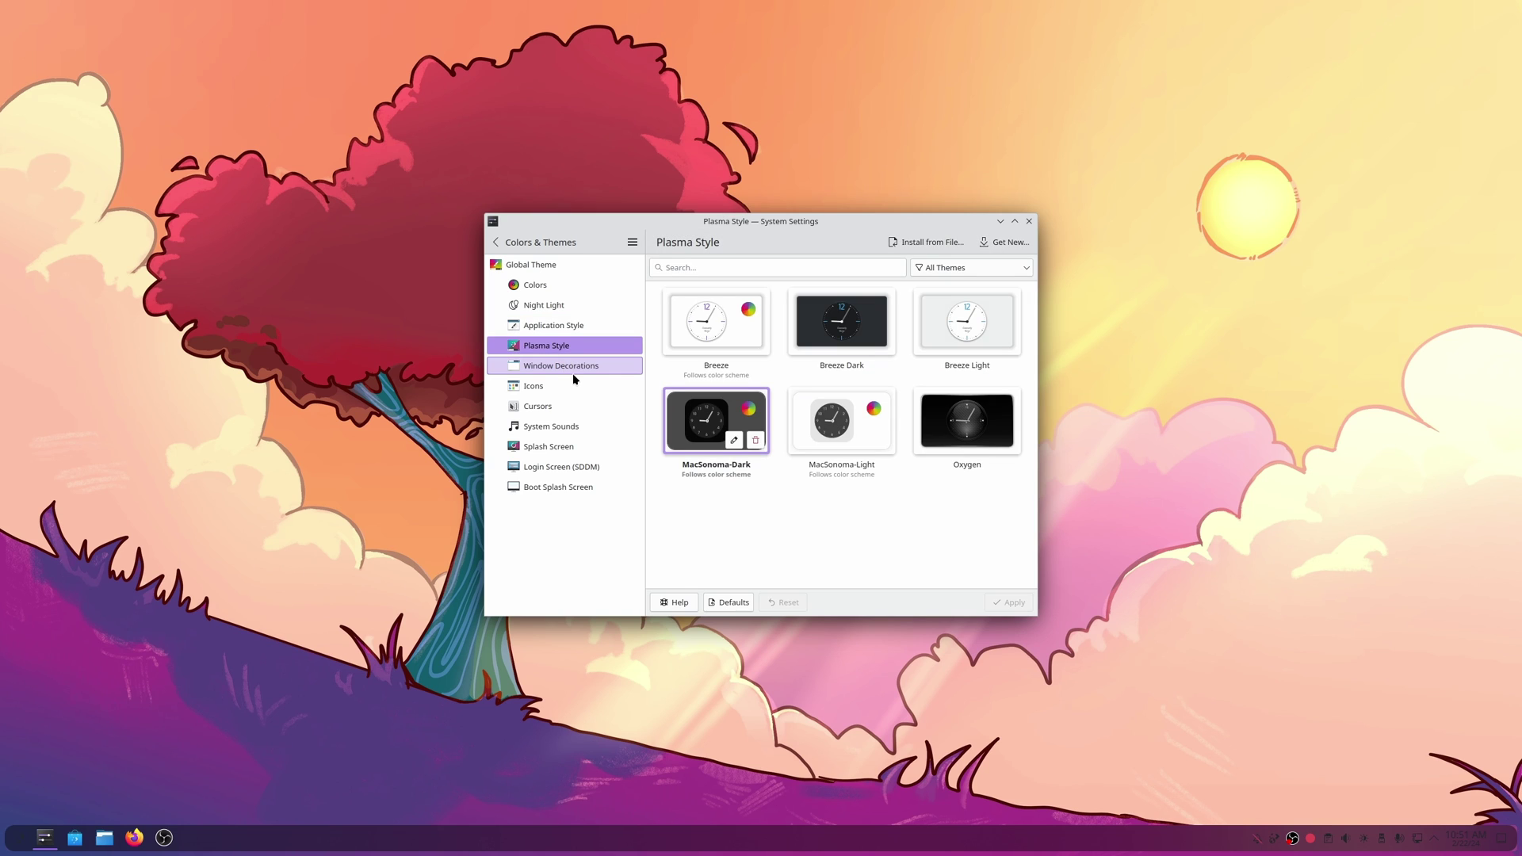
click(574, 367)
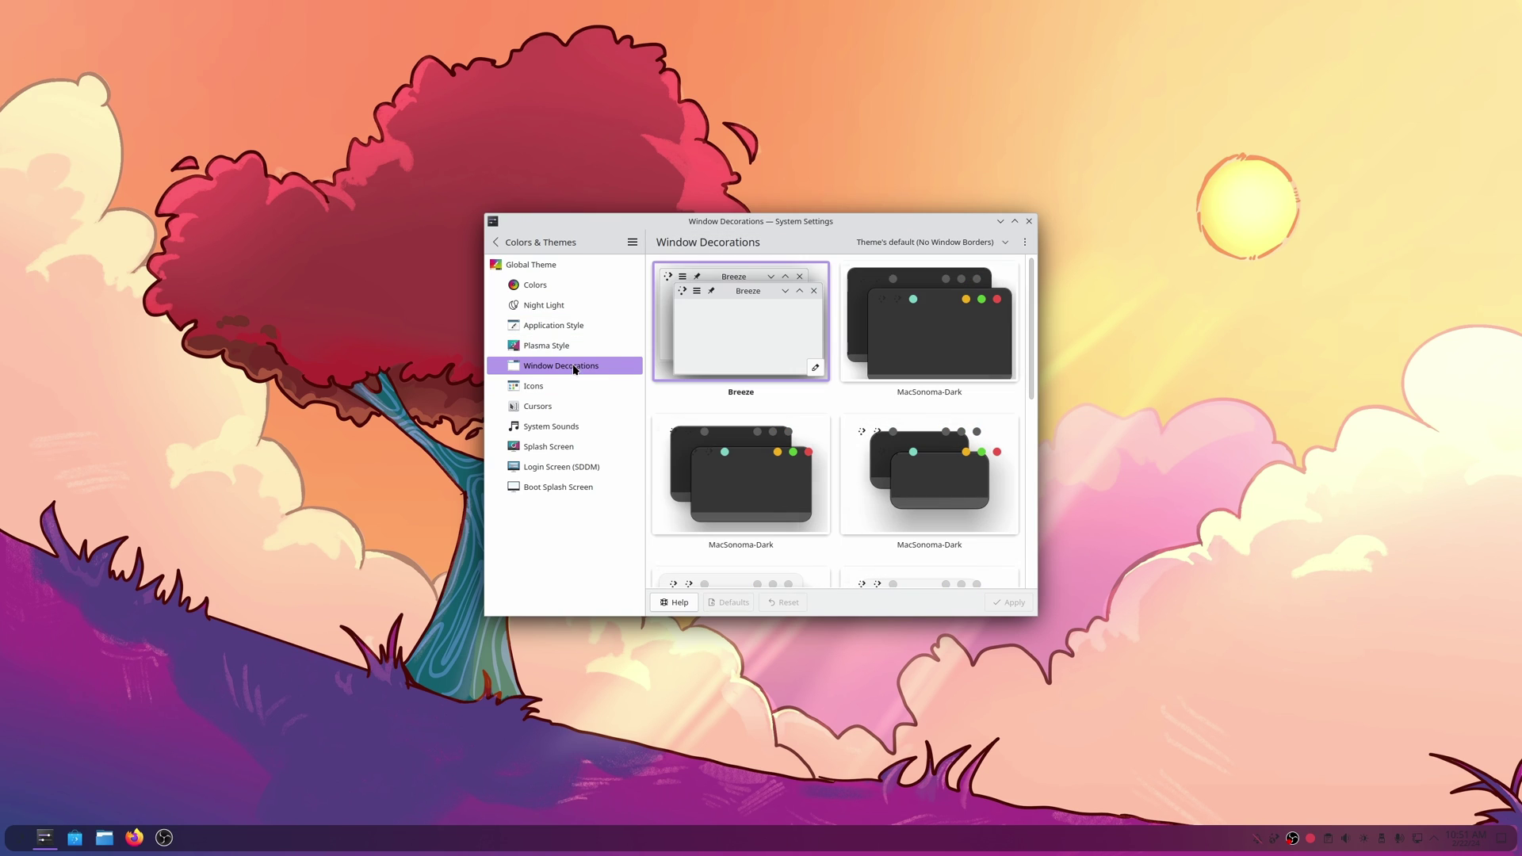
click(929, 329)
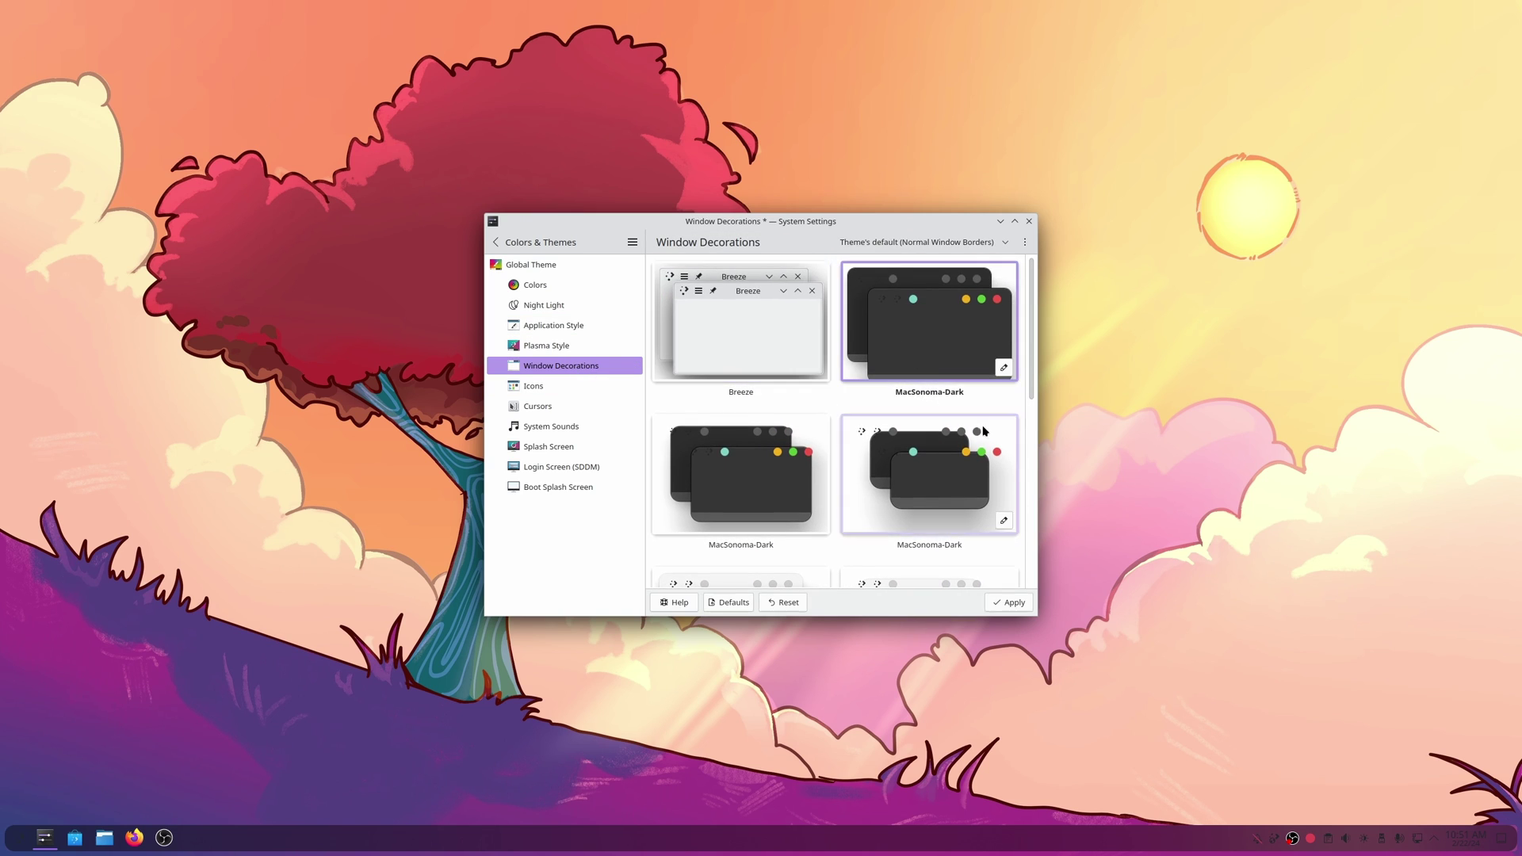
click(1022, 609)
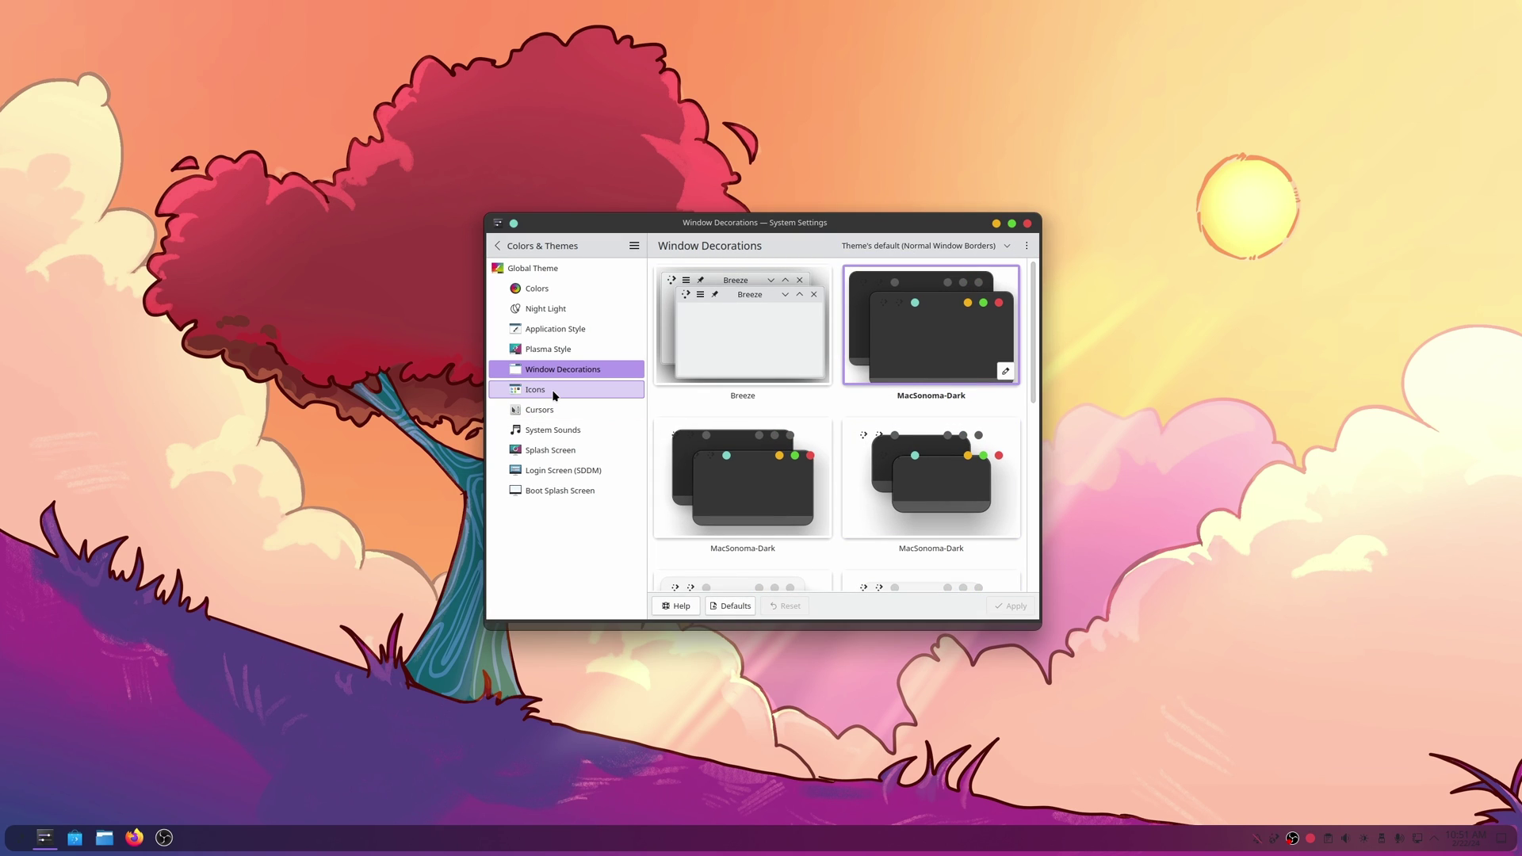
Apply the MacSonomaDark colour scheme.
click(619, 289)
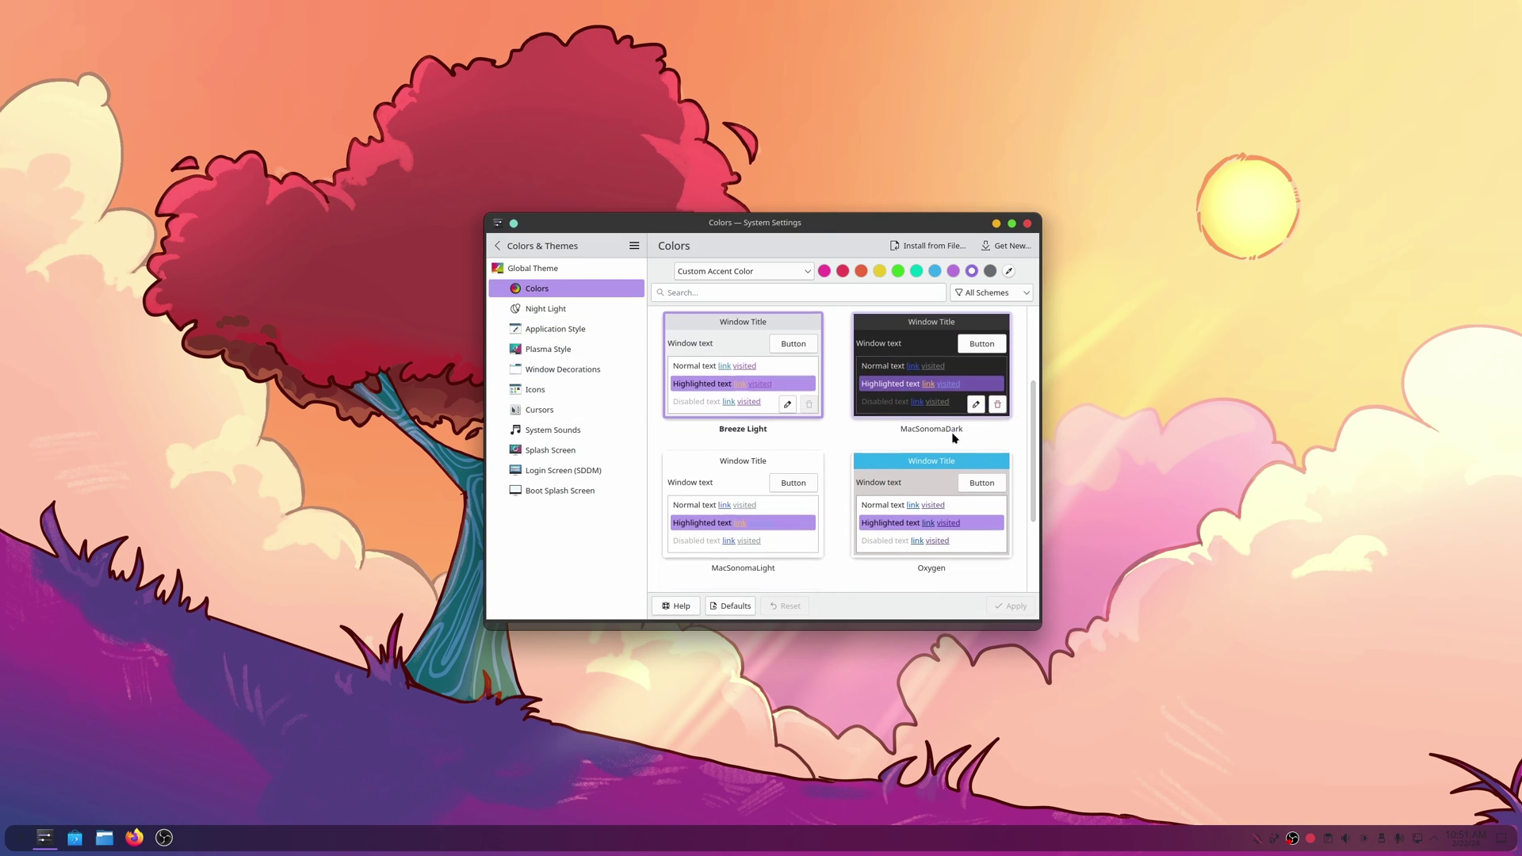
click(907, 364)
click(1011, 606)
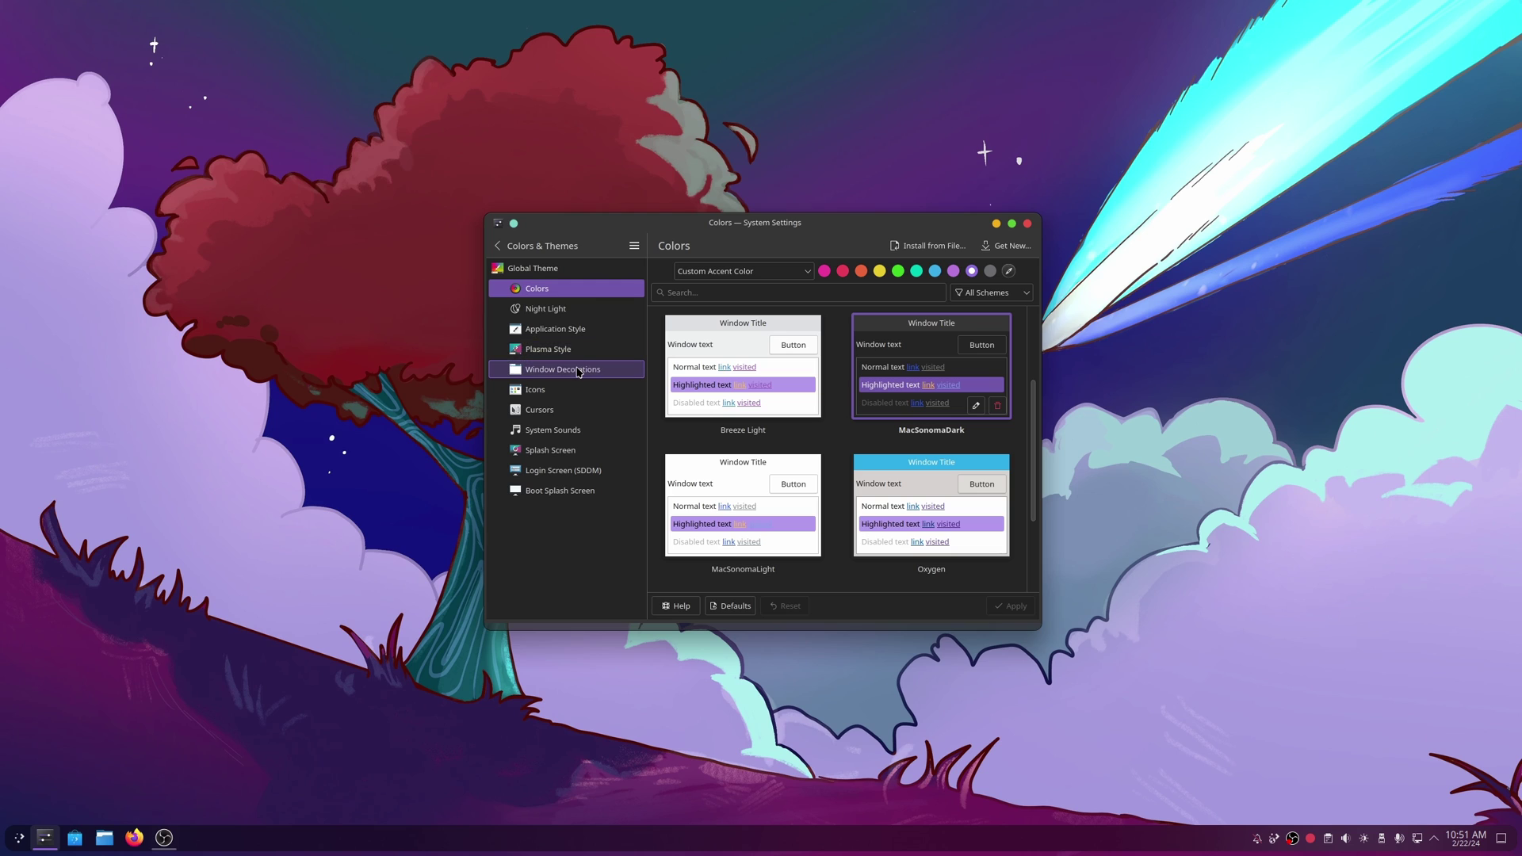
Apply the Numix Circle icon theme.
click(559, 390)
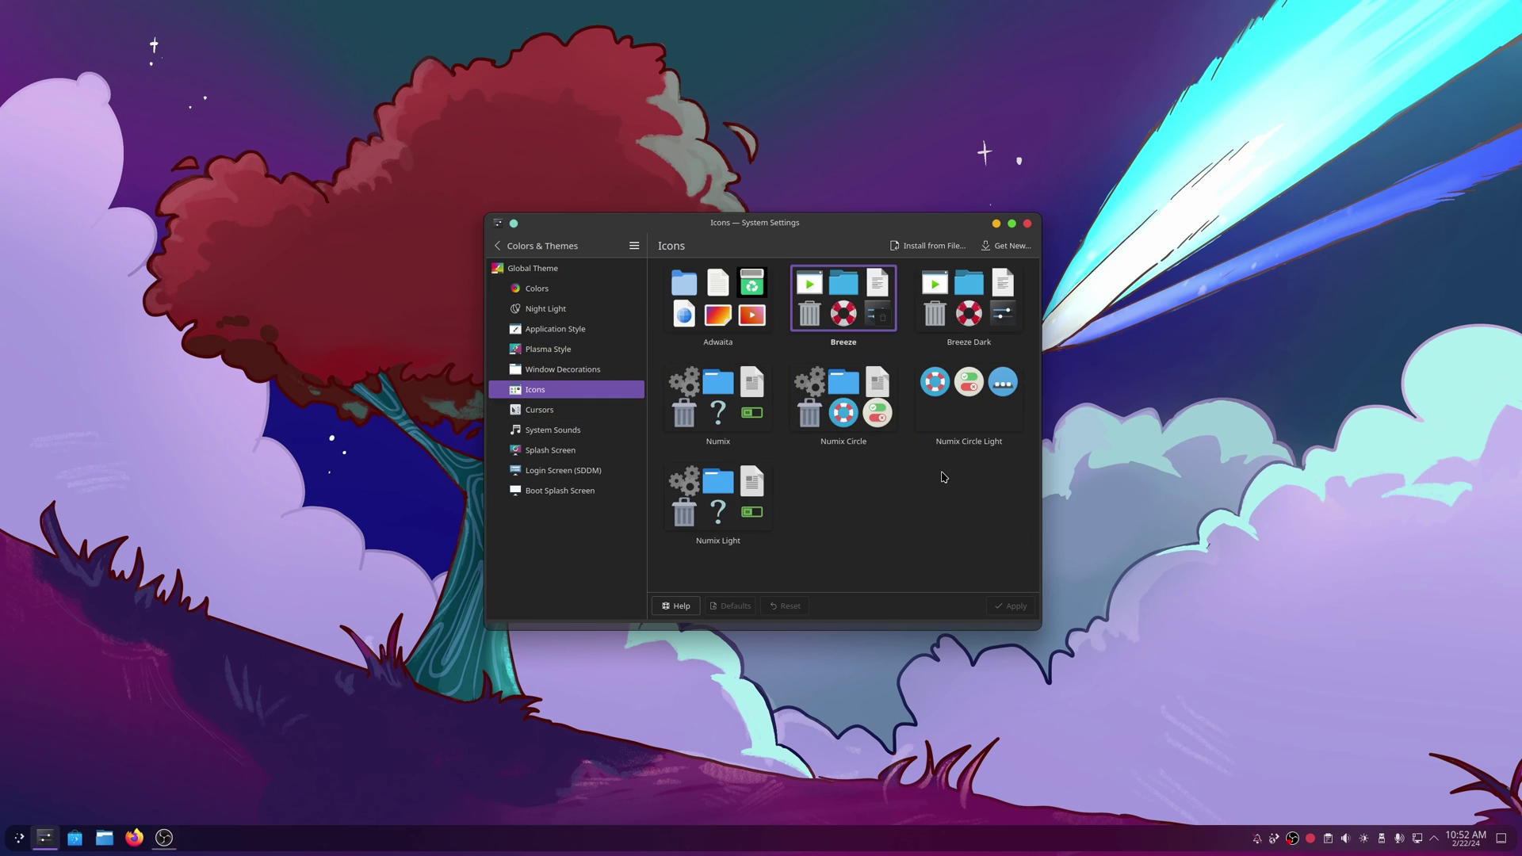
click(825, 399)
click(1011, 605)
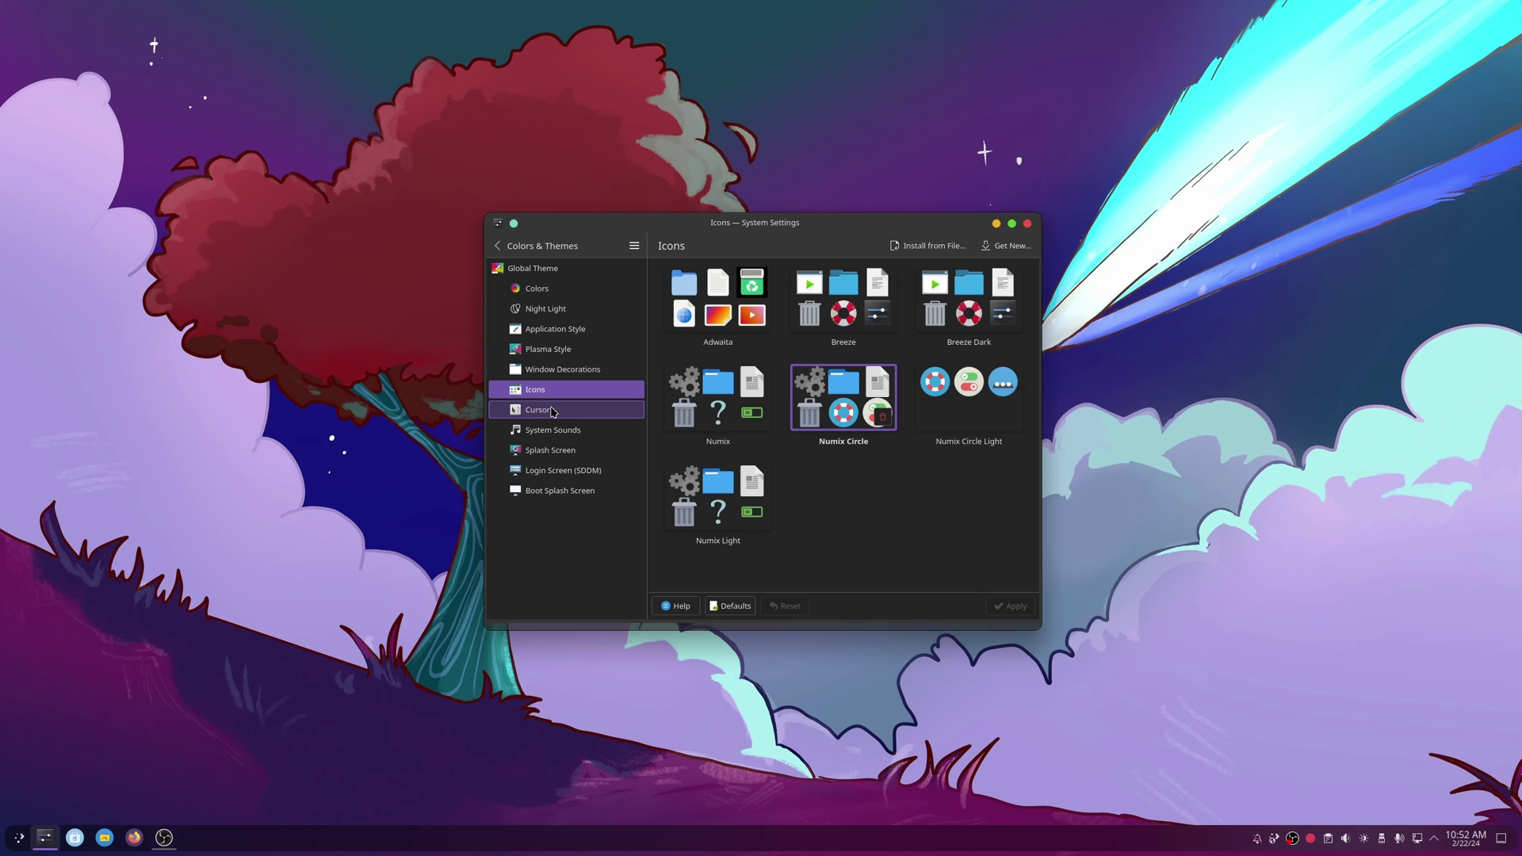
Review the Window Decorations and Application Style pages, then close System Settings.
click(576, 374)
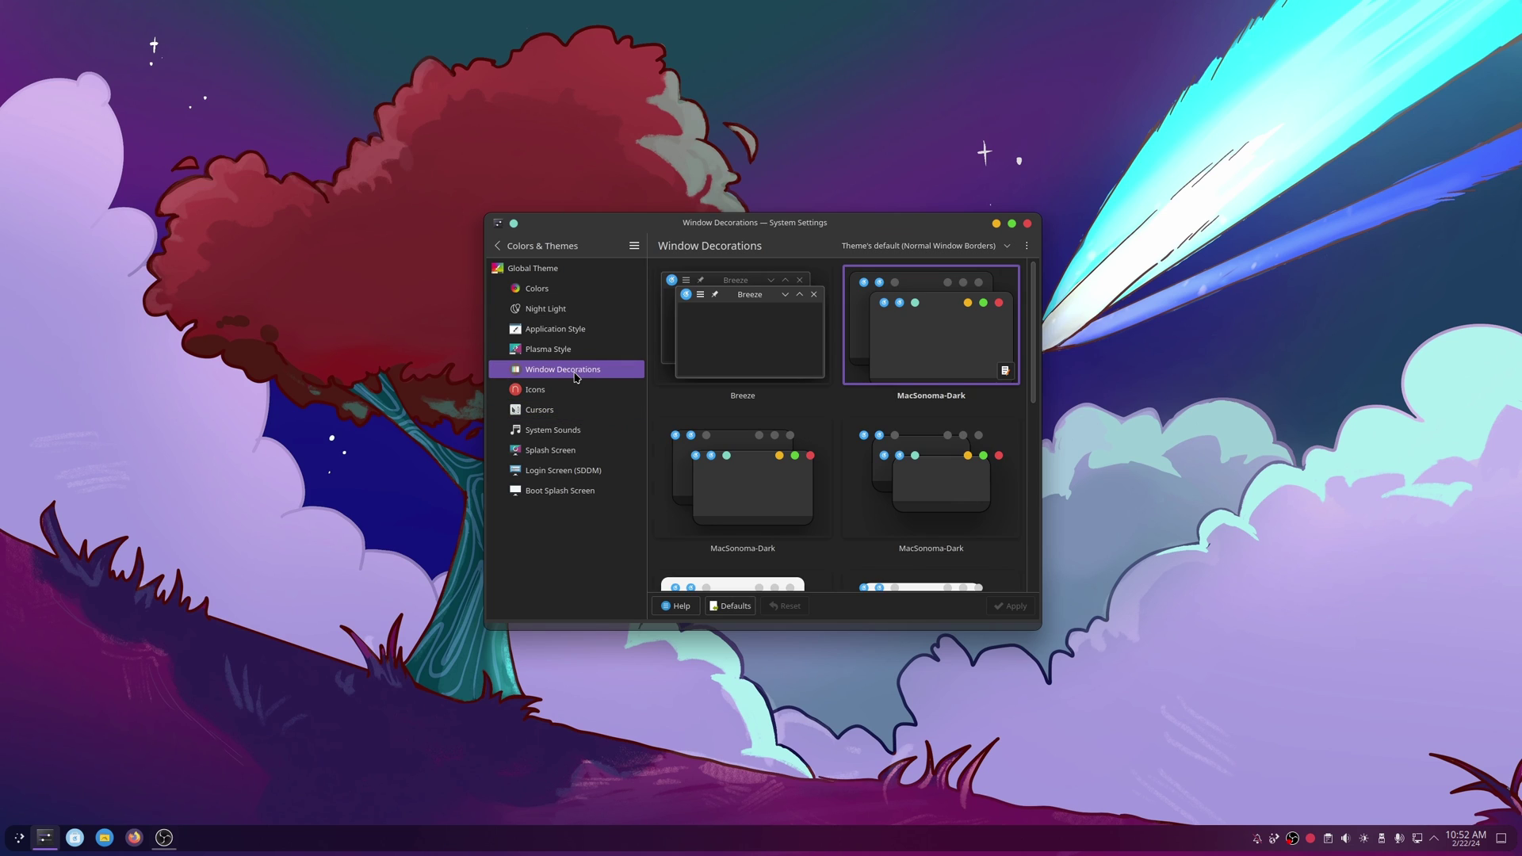
click(544, 333)
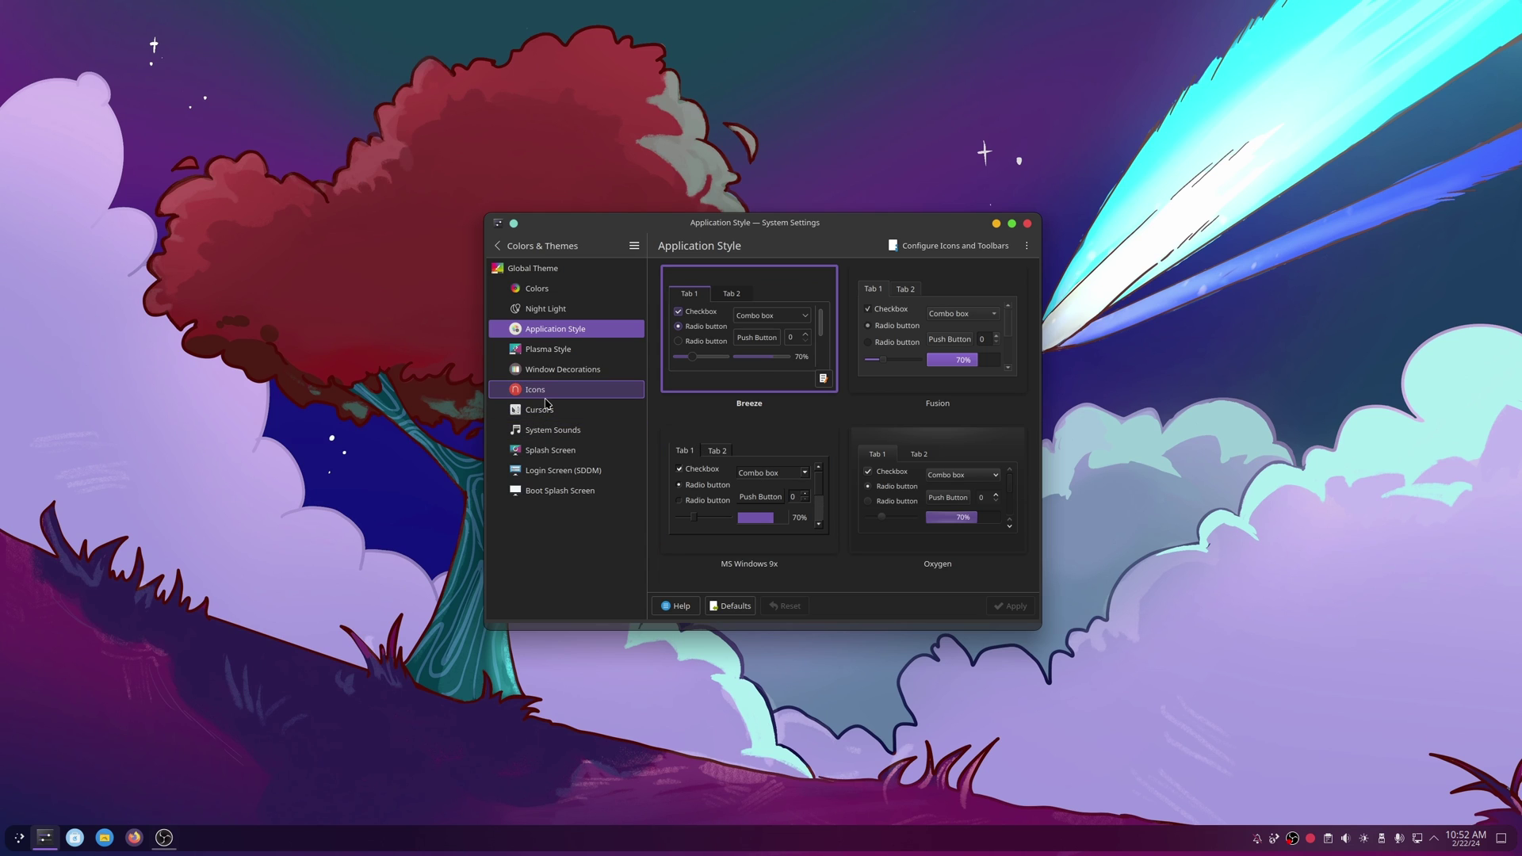
drag(797, 225, 620, 126)
click(852, 129)
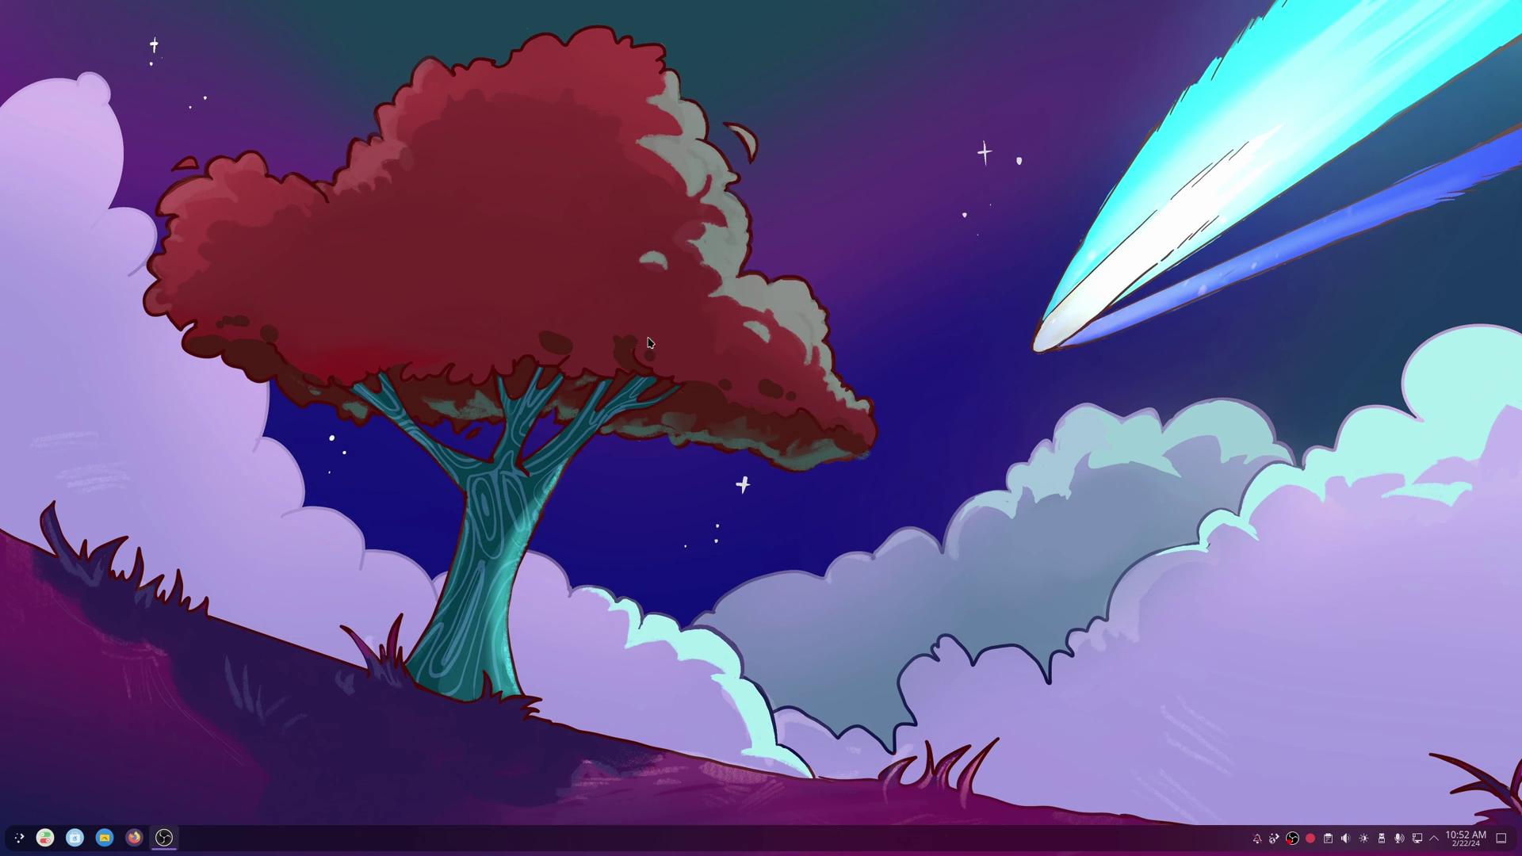
In edit mode, move the panel to the top screen edge and turn off floating.
right_click(604, 837)
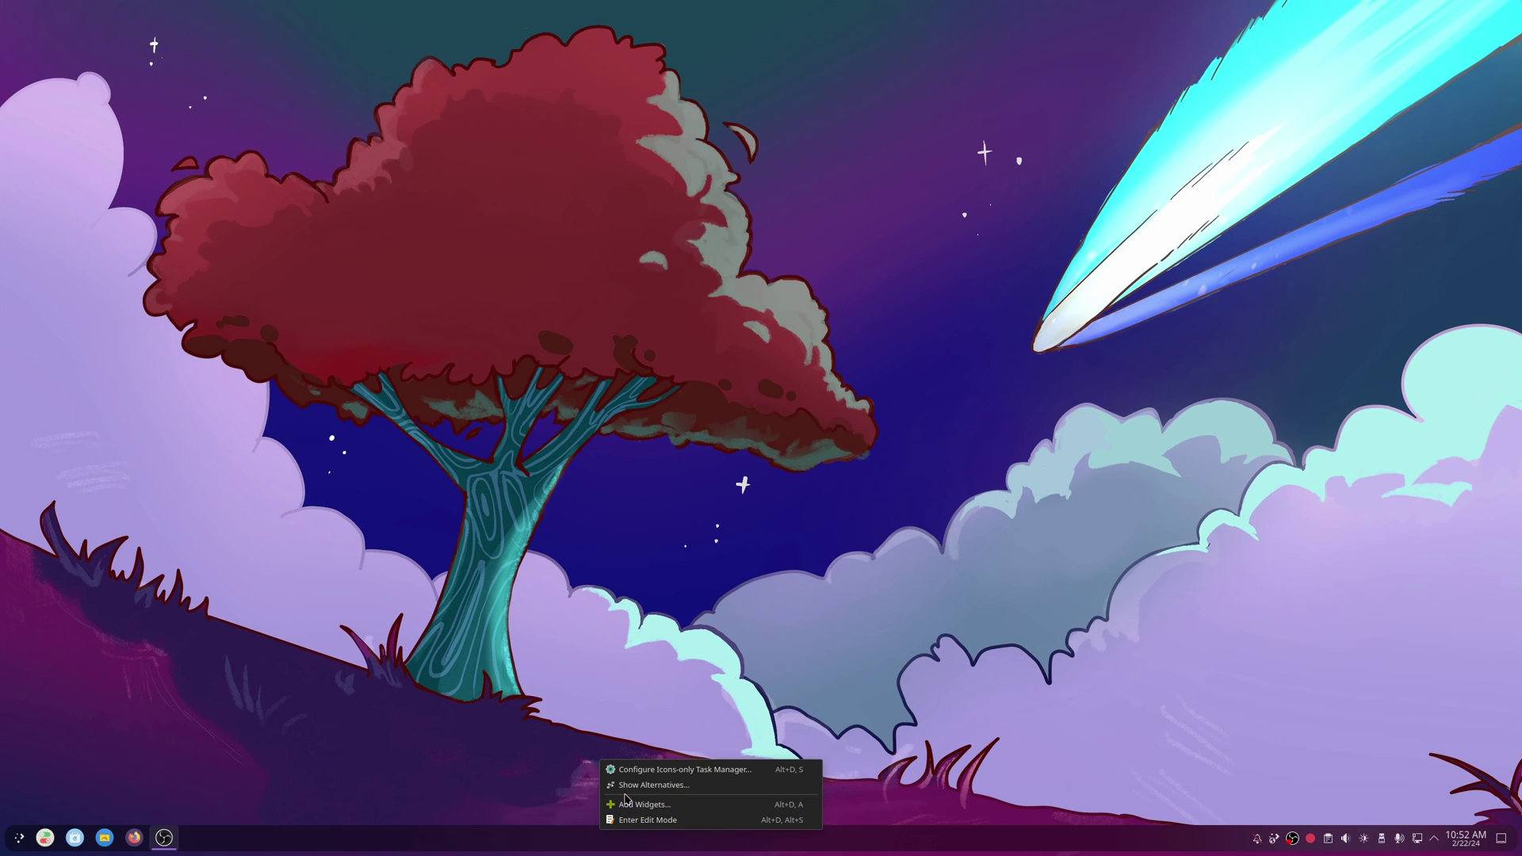
click(658, 821)
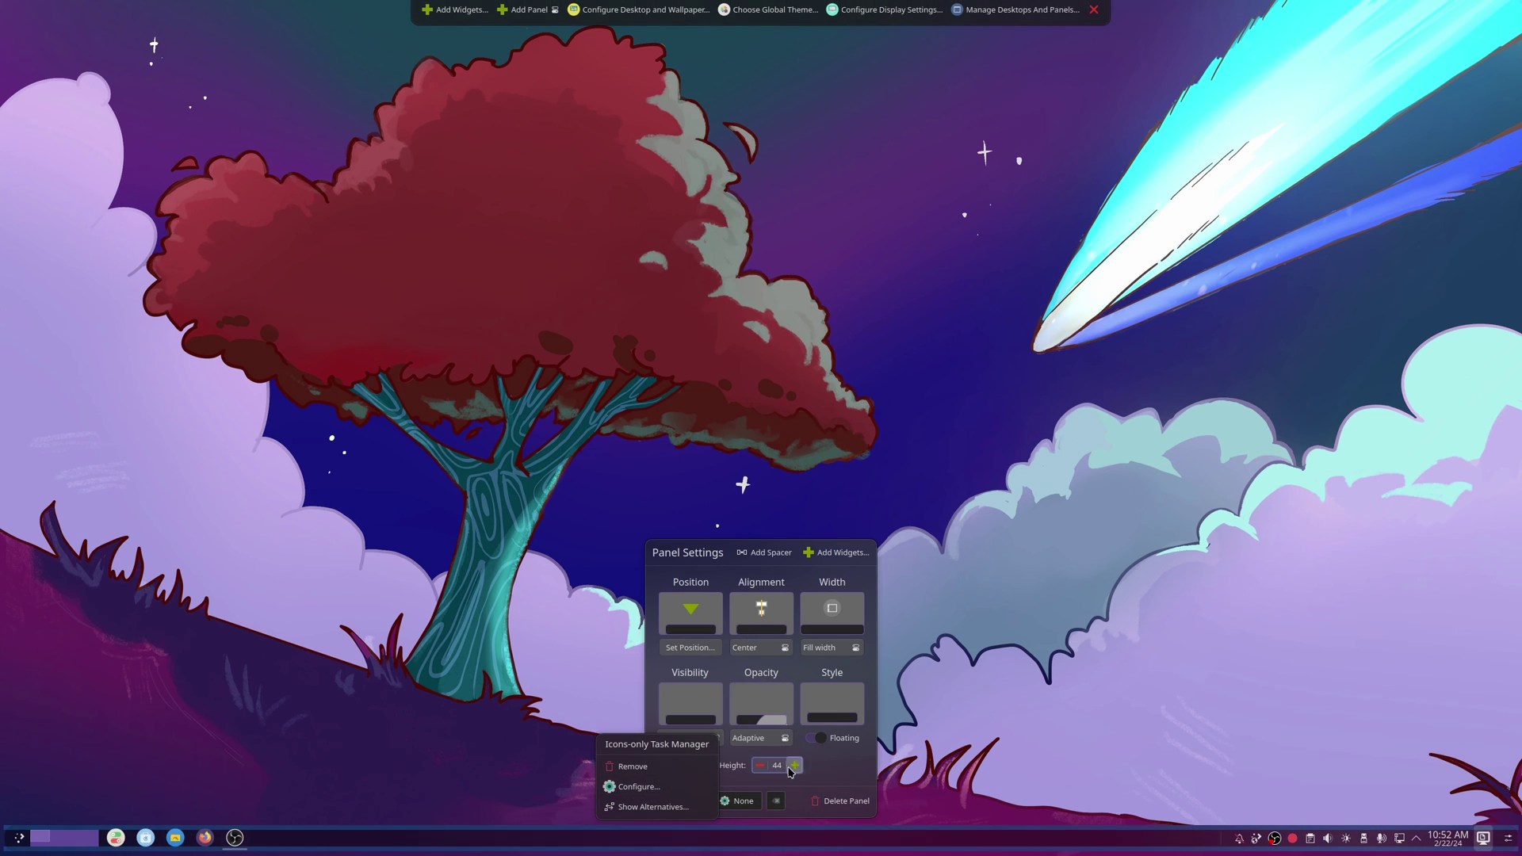
click(700, 649)
click(764, 49)
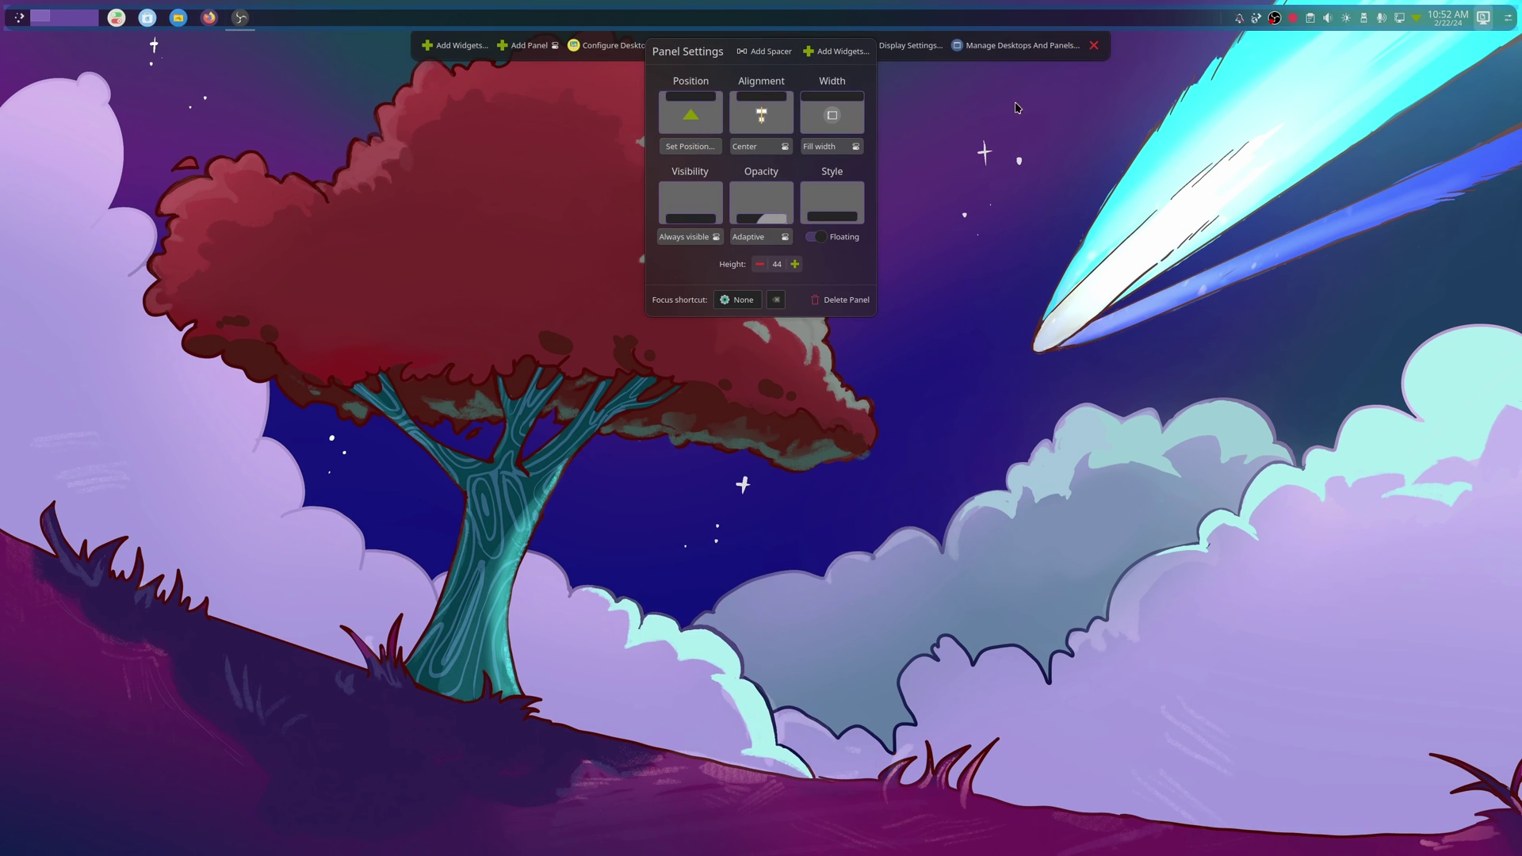
click(817, 237)
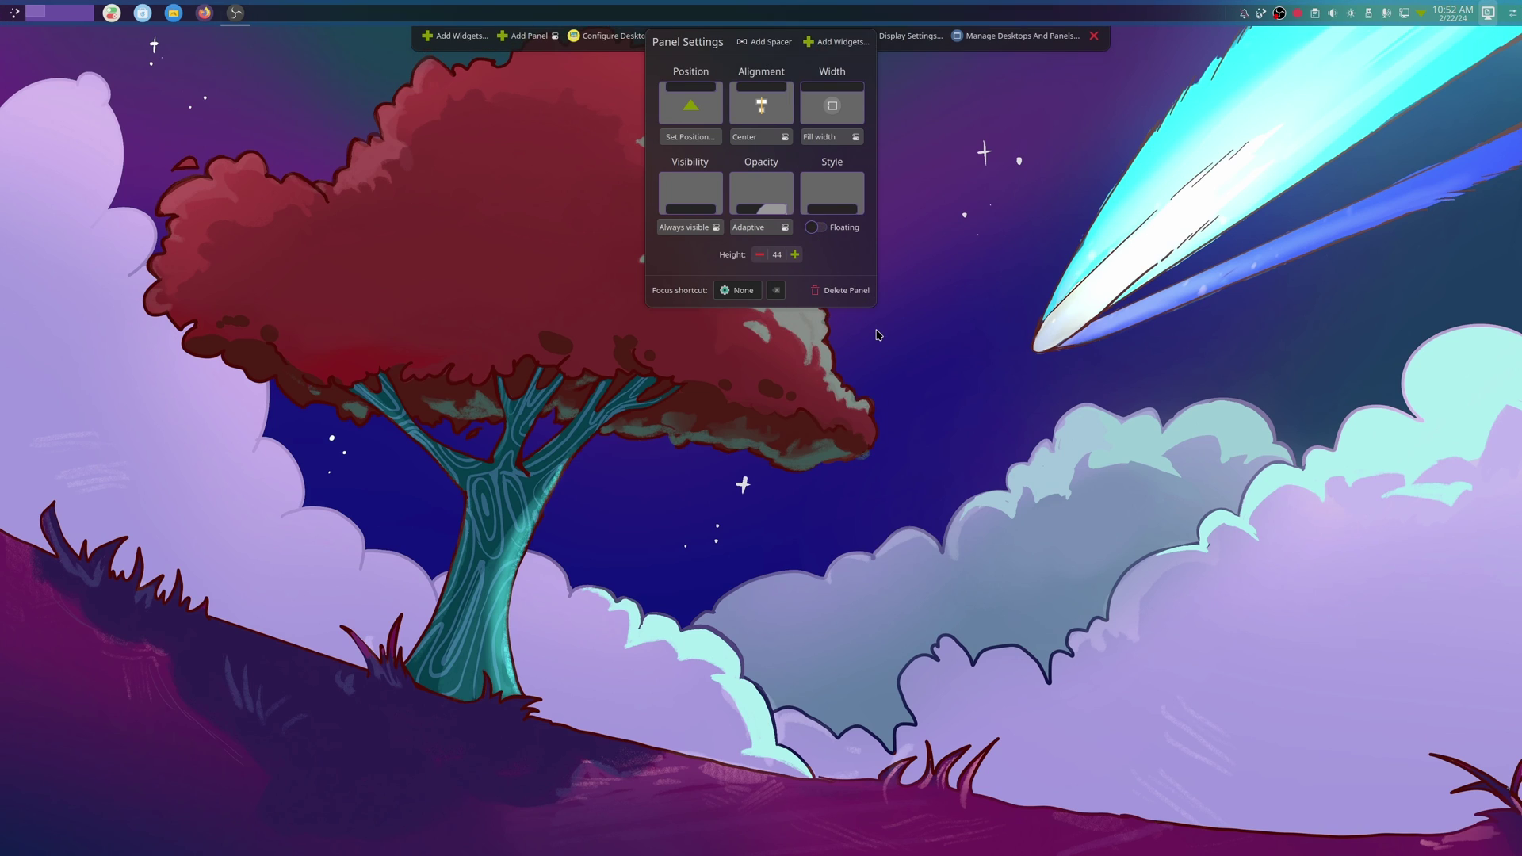
Drag the app icons into their own bar and push the tray and clock right.
mouse_move(187, 14)
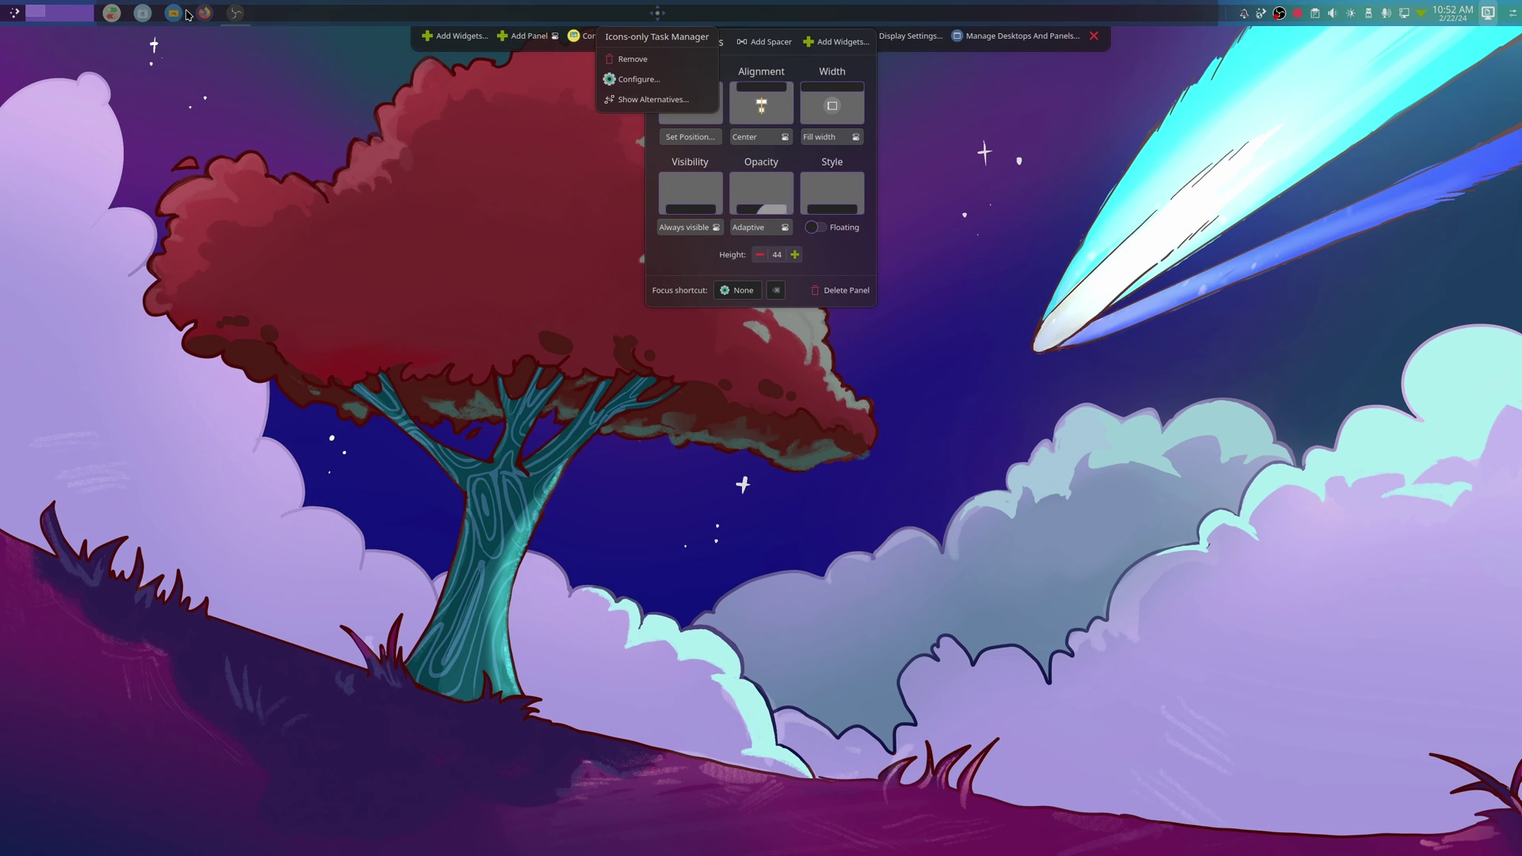
drag(241, 10, 412, 143)
mouse_move(349, 16)
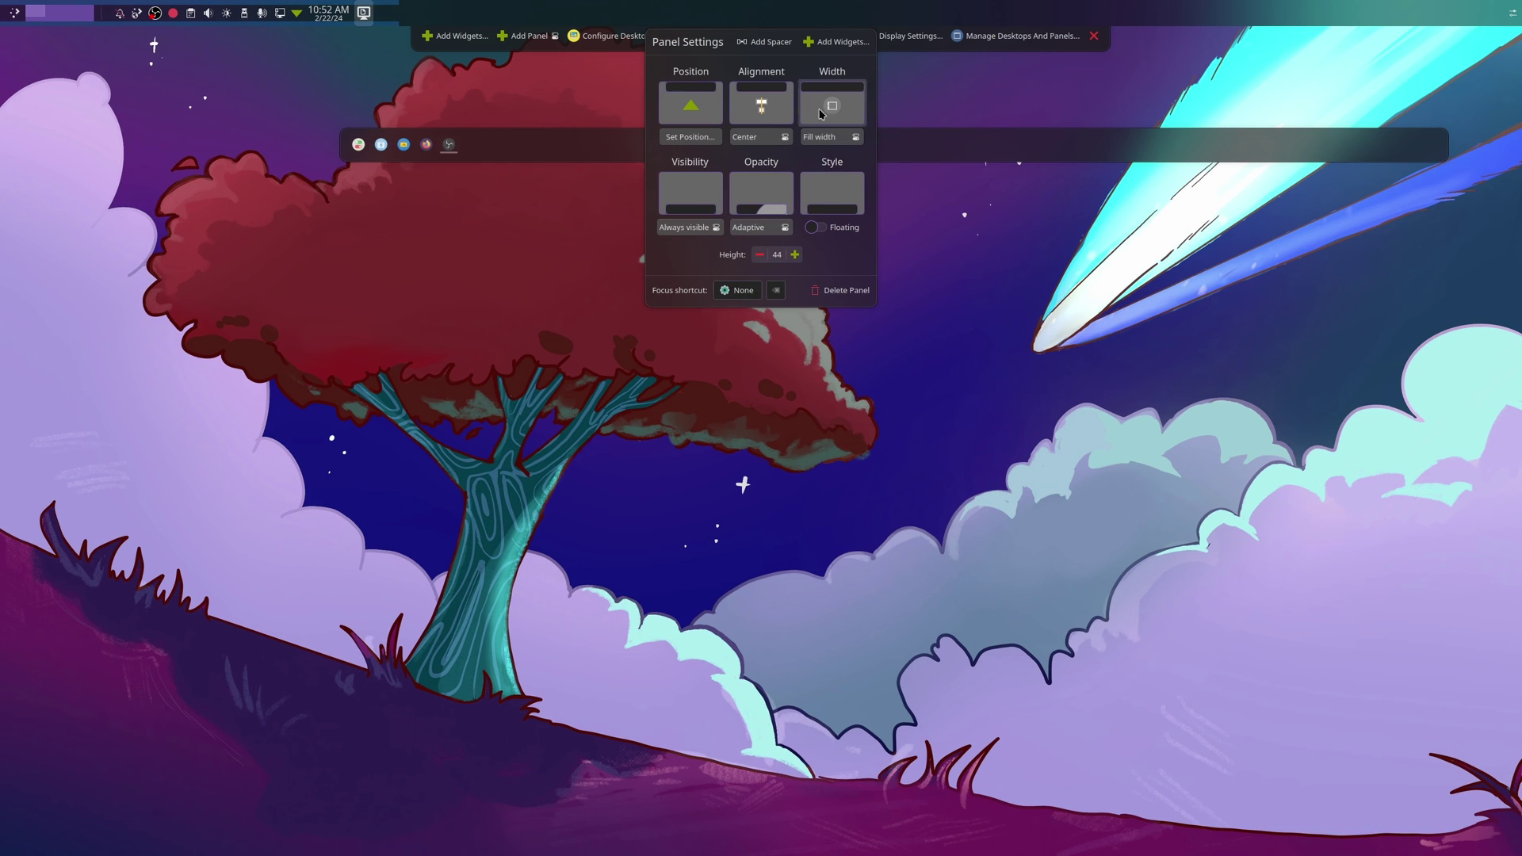
drag(459, 17, 119, 24)
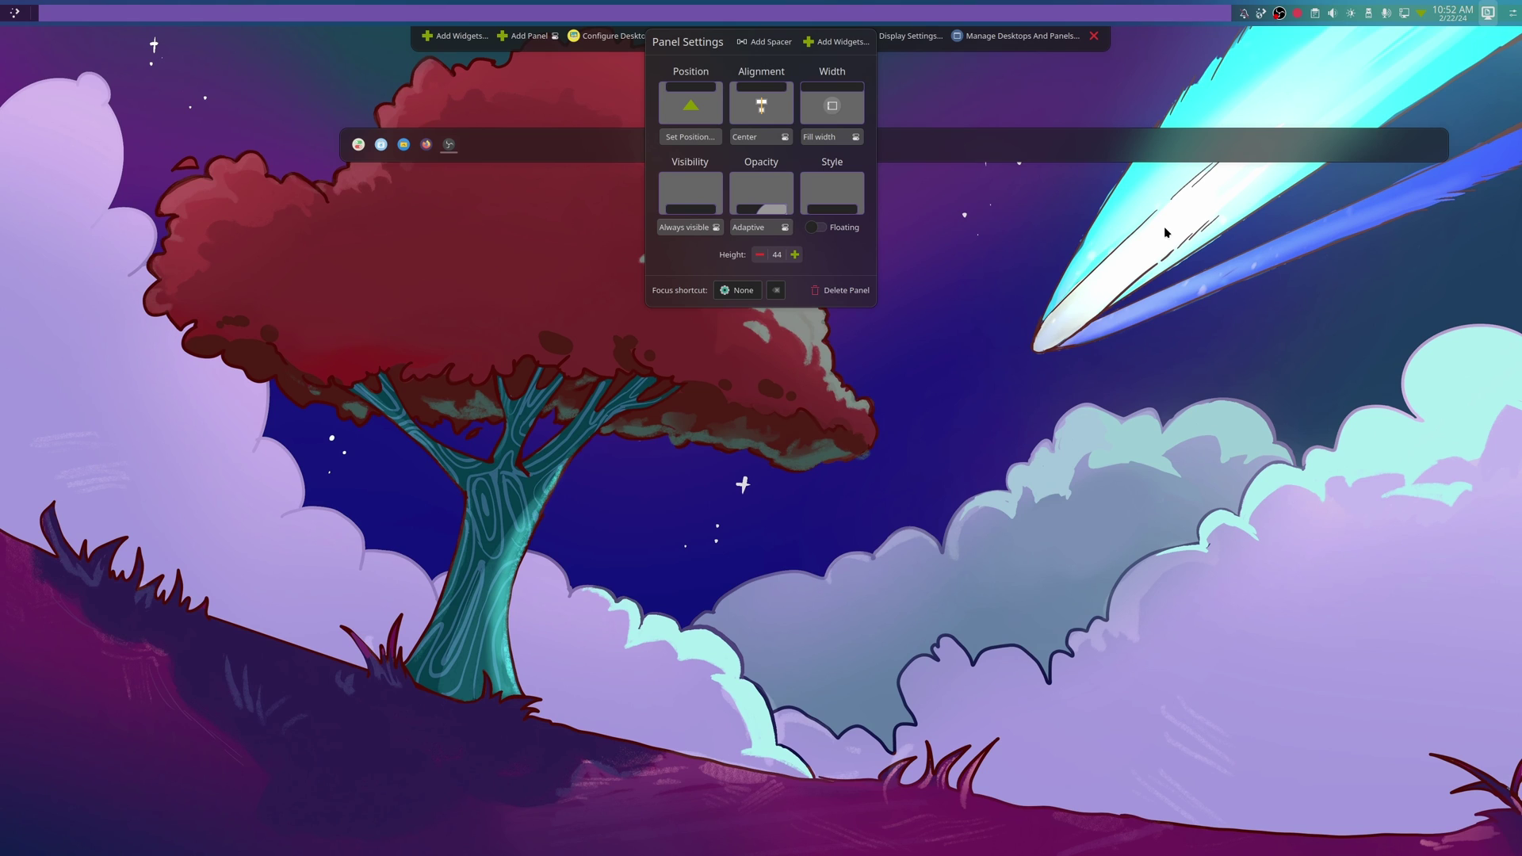
Remove the Peek at Desktop widget from the top bar's right end.
right_click(1514, 15)
right_click(1503, 8)
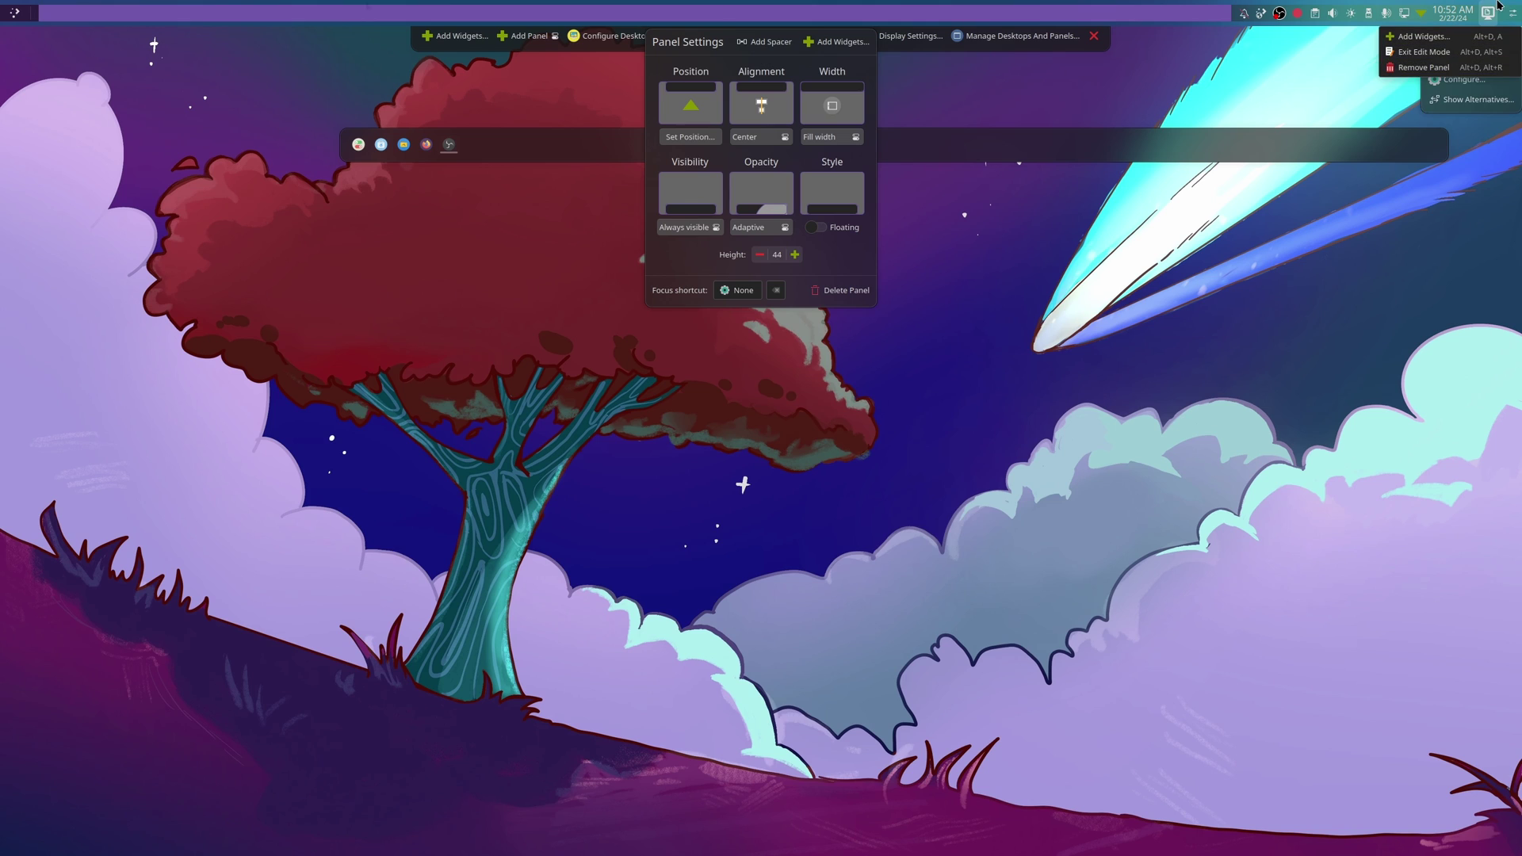
right_click(1491, 13)
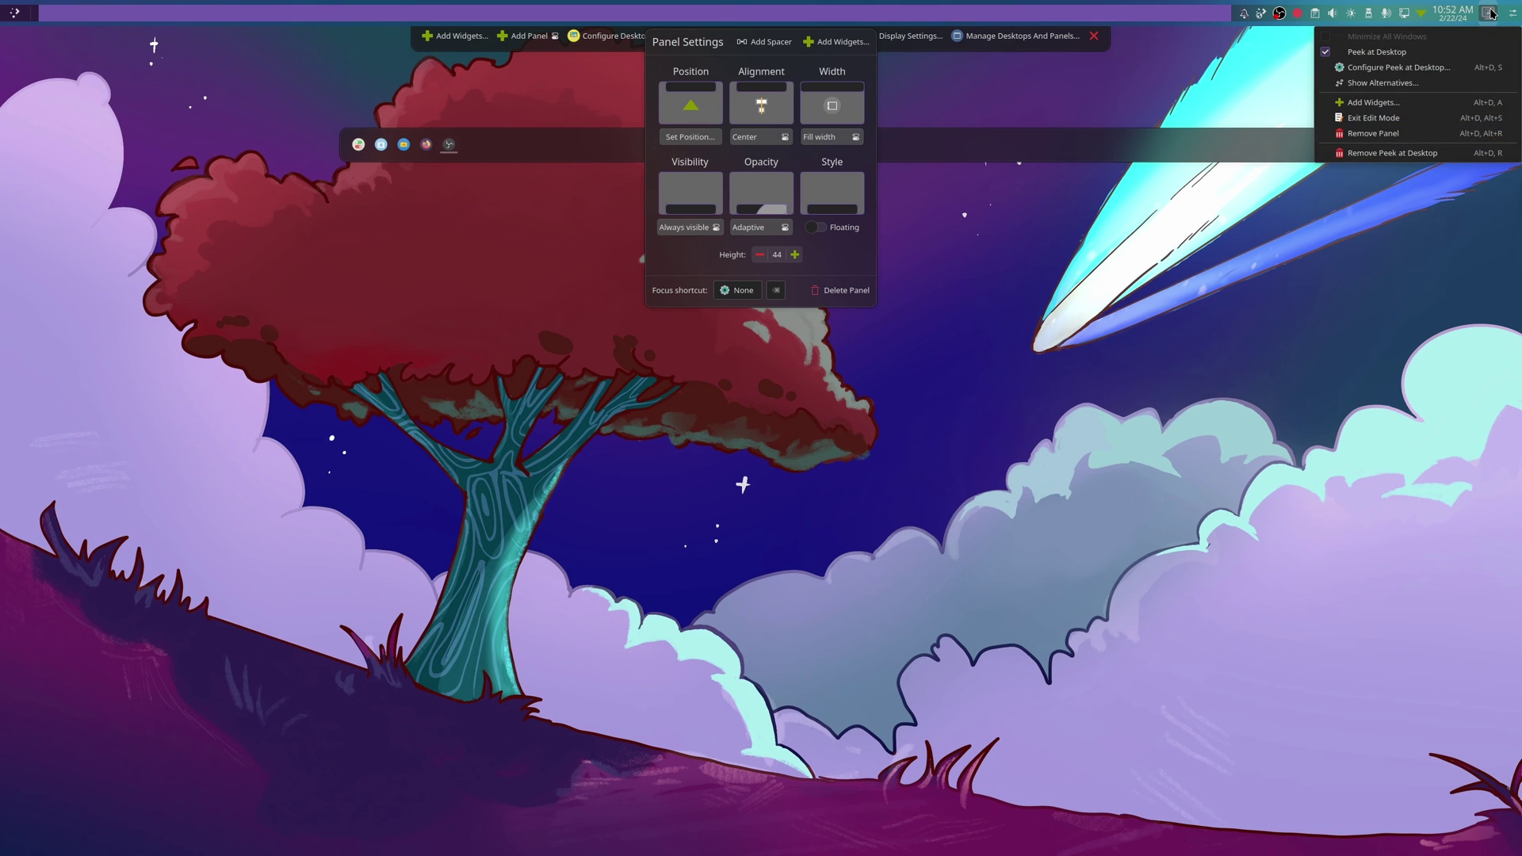
click(1404, 153)
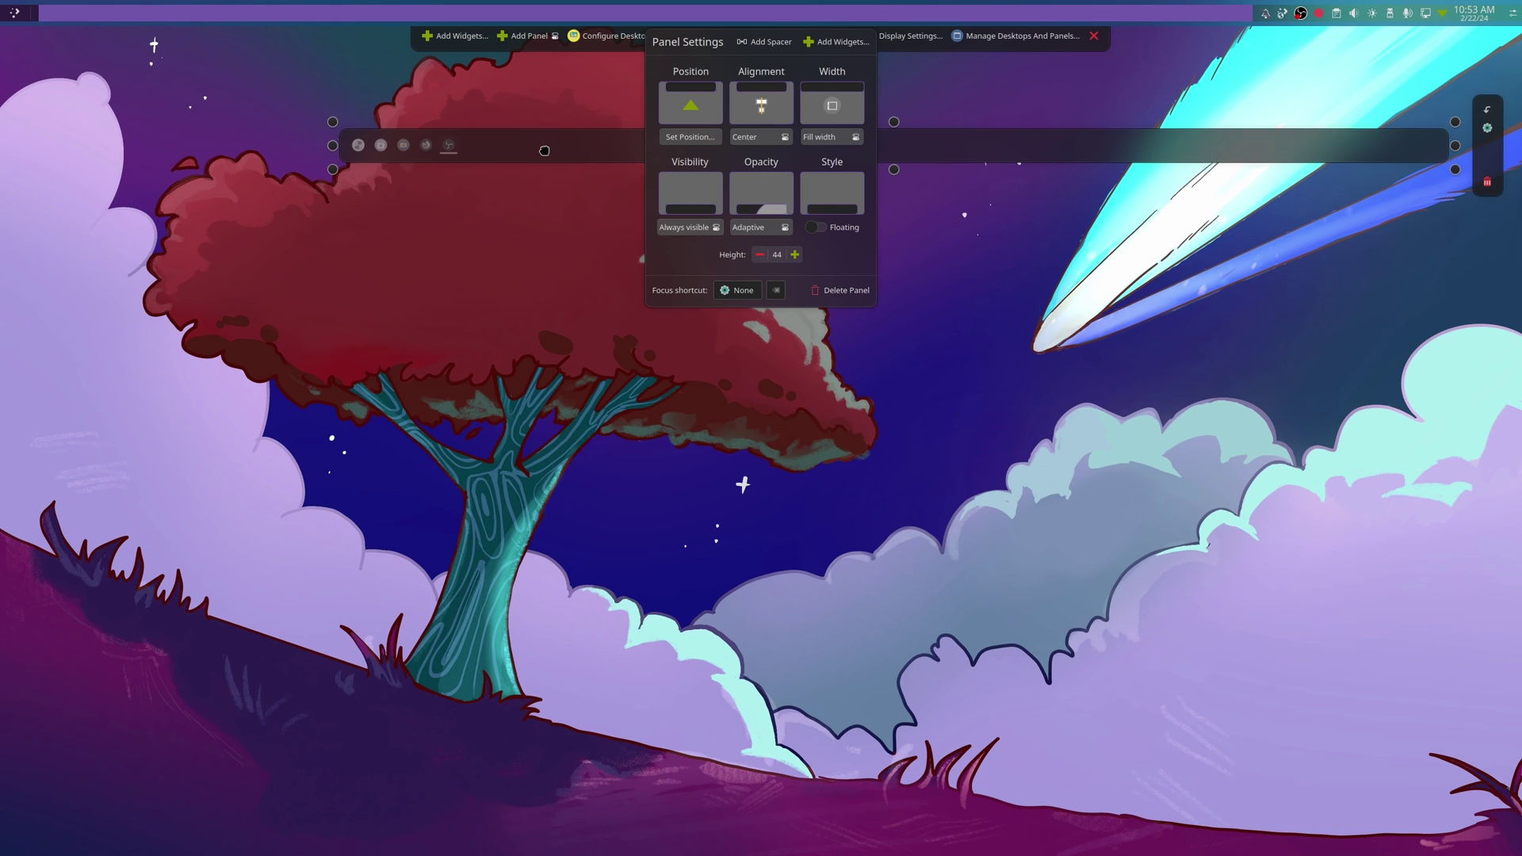
Move the app-icon bar down to mid-screen.
drag(538, 163, 454, 512)
right_click(635, 658)
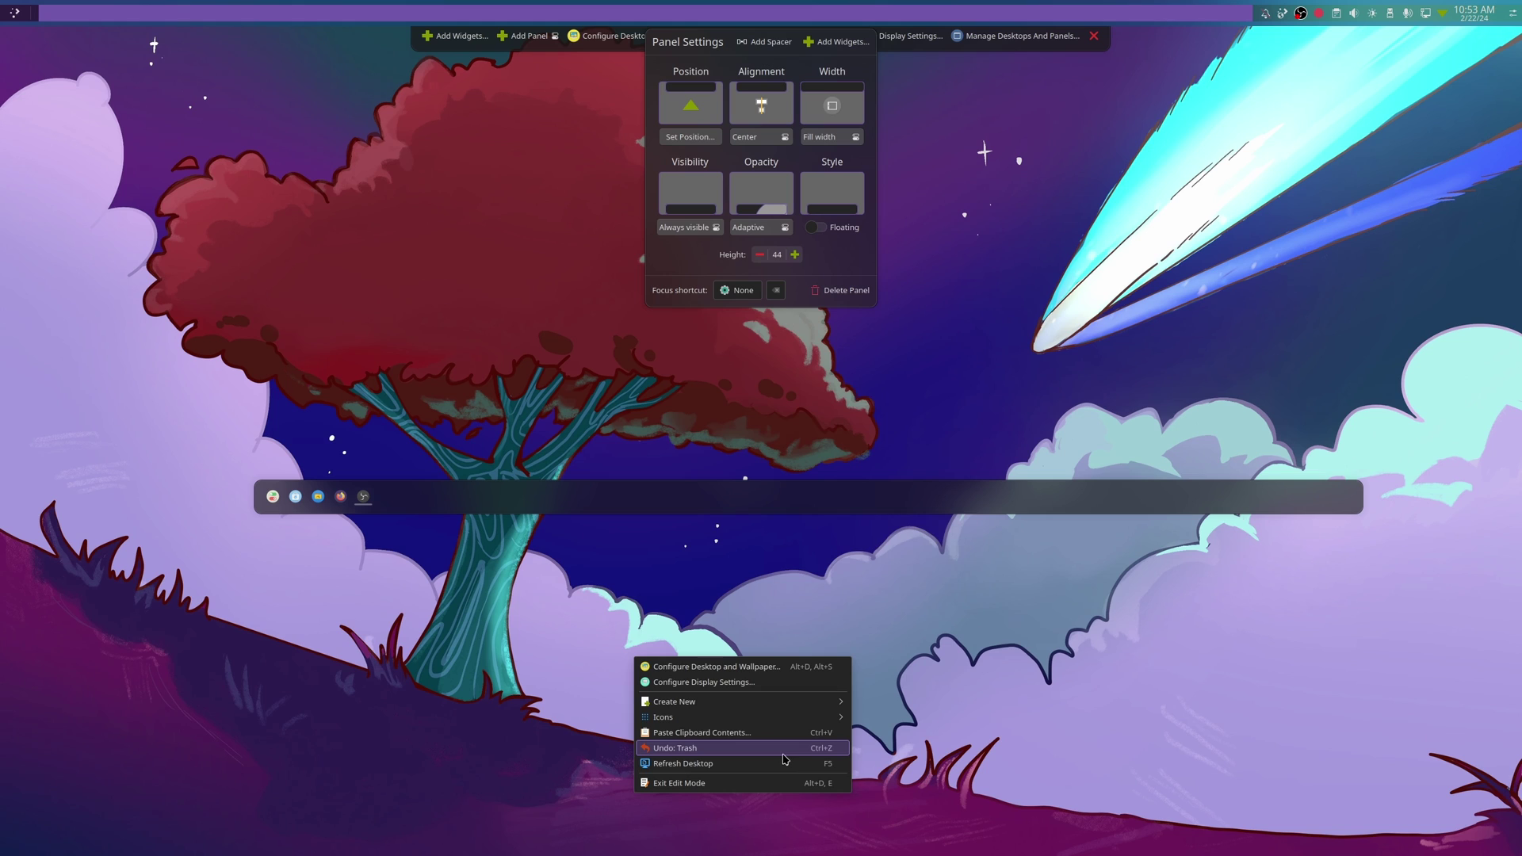
mouse_move(800, 704)
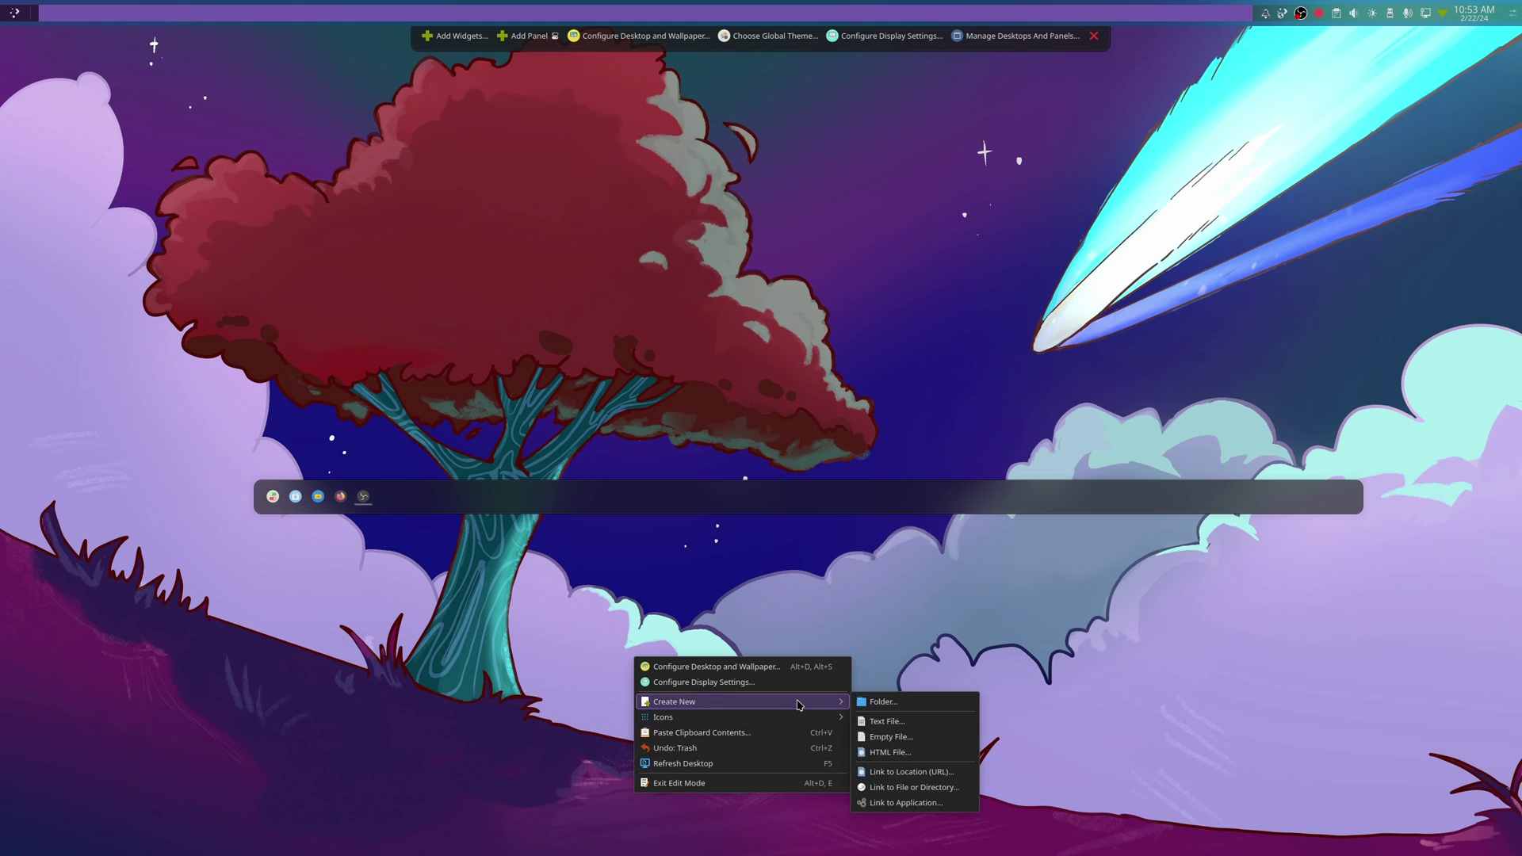
right_click(1155, 20)
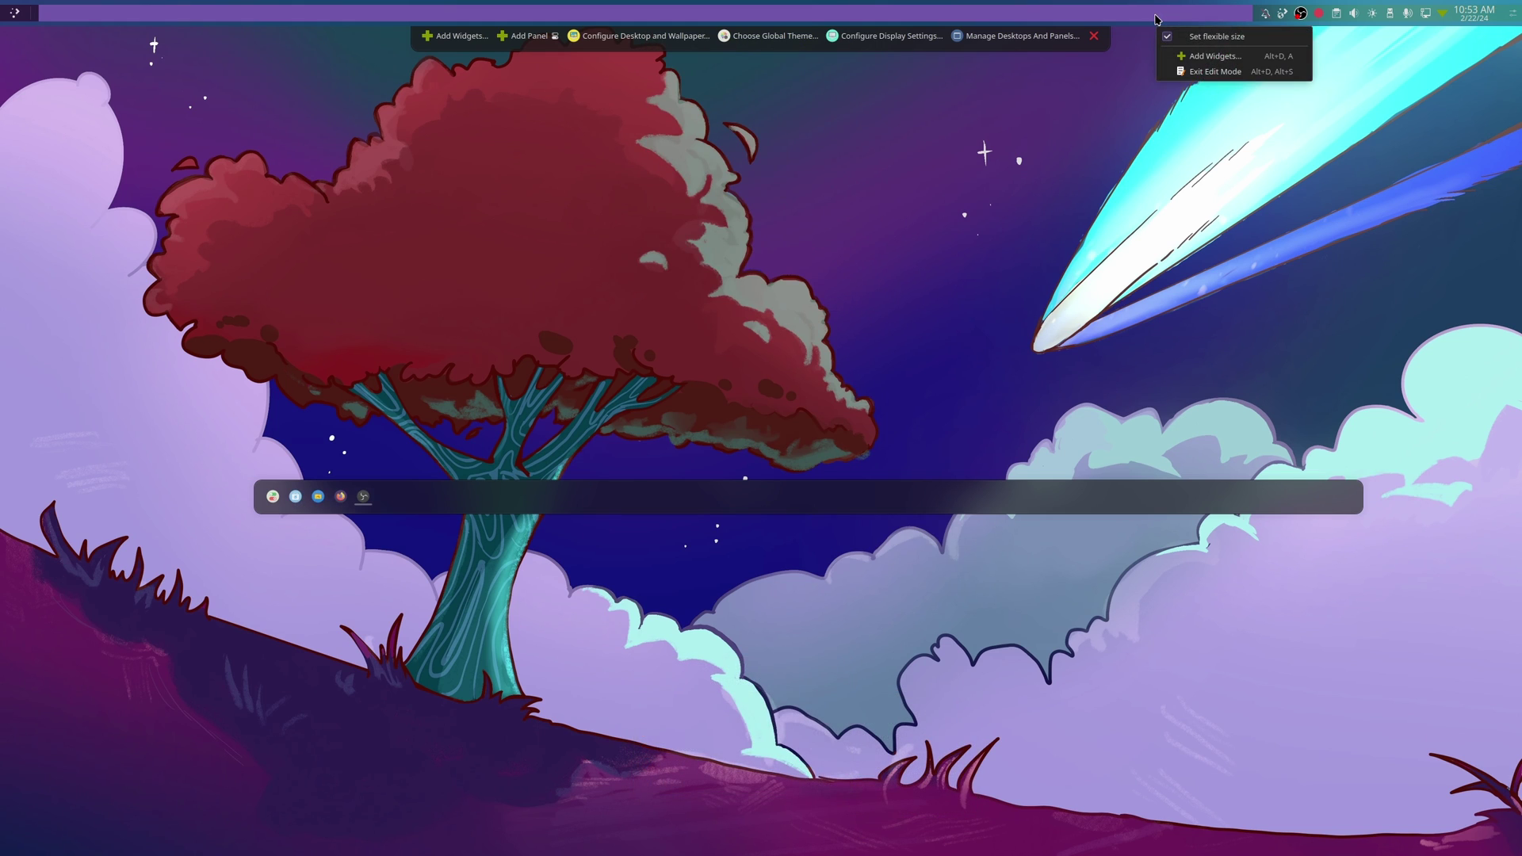
Add an empty panel and drag the app-icon bar to the bottom edge.
click(1514, 20)
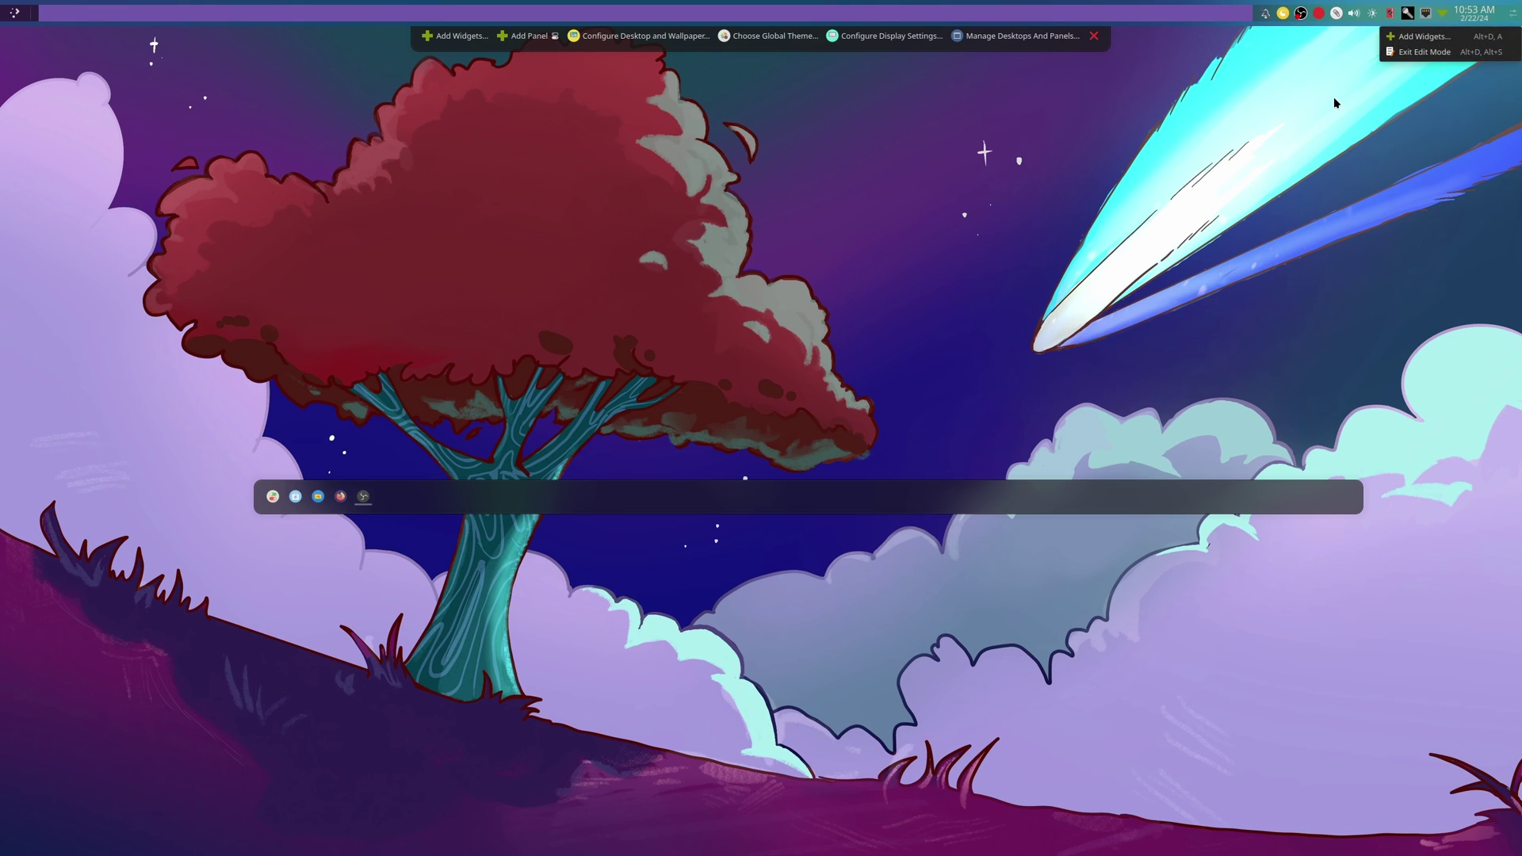
click(529, 35)
click(532, 86)
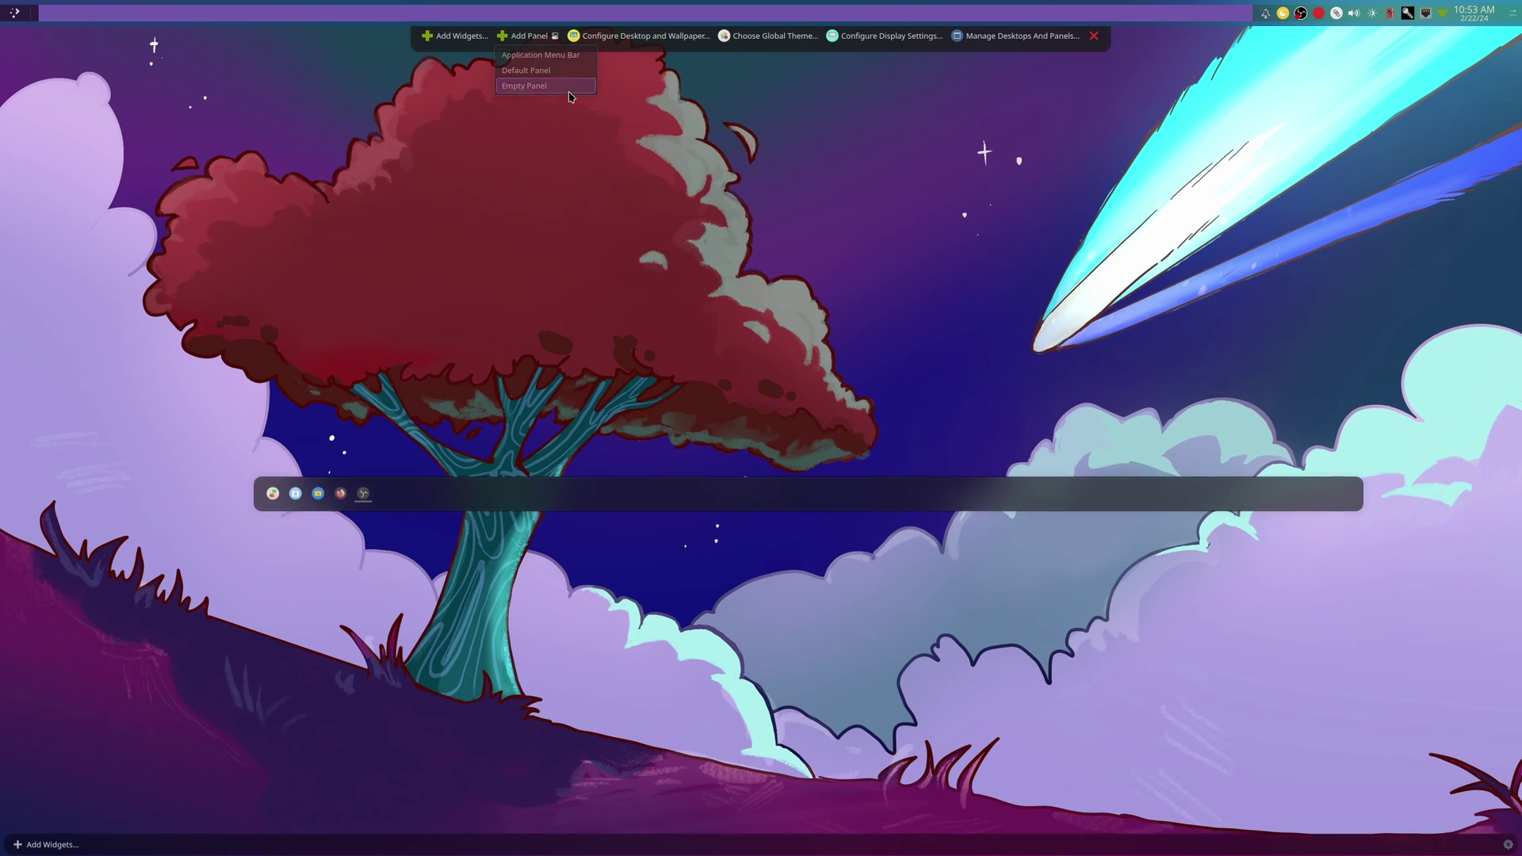
drag(389, 487, 354, 839)
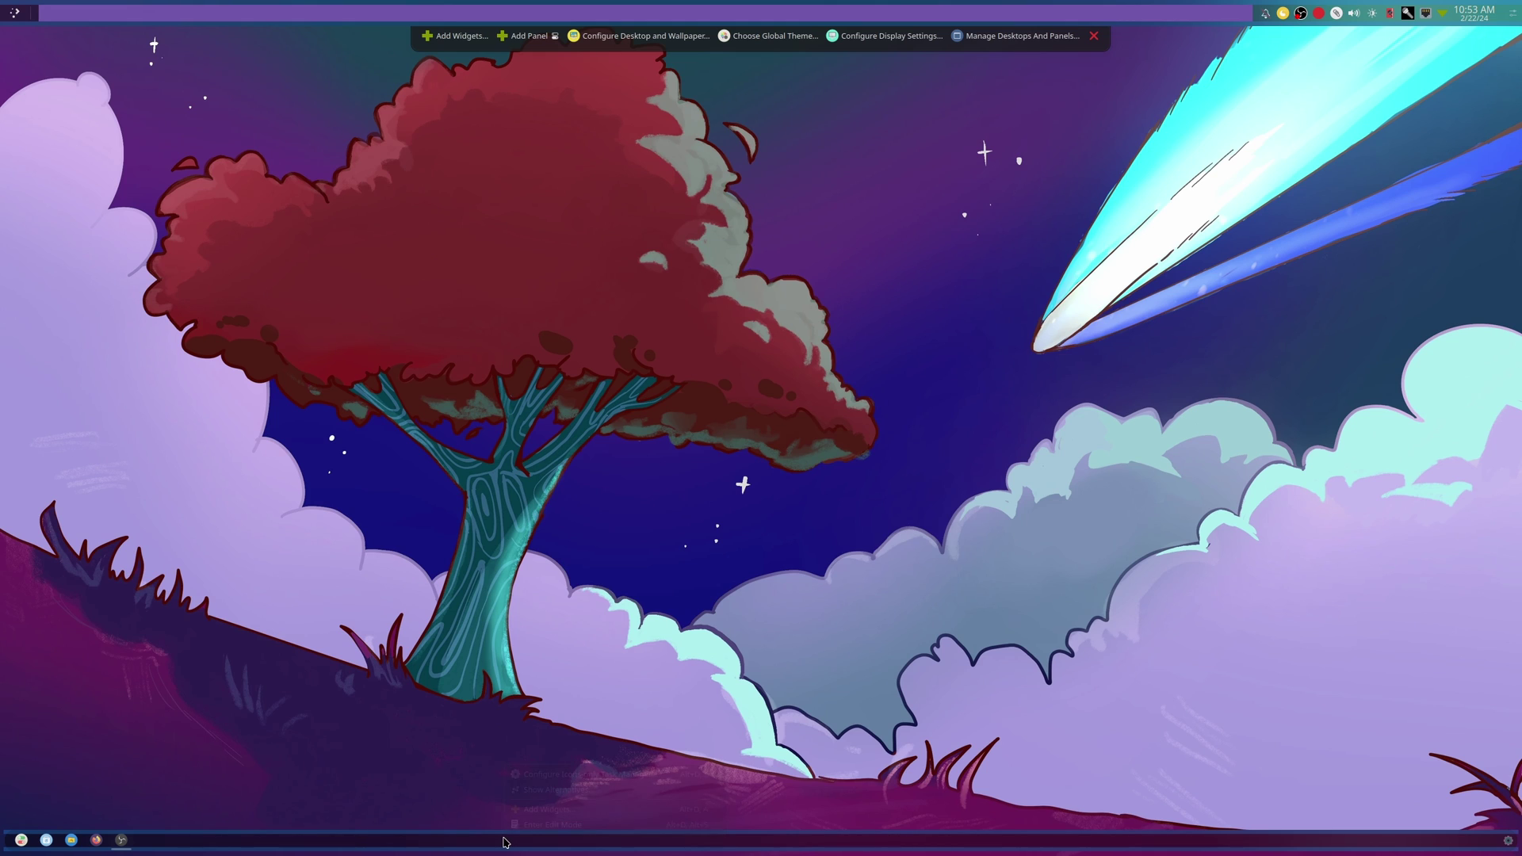
Set the bottom dock's width to Fit content, keep it floating, and make it Translucent.
click(544, 824)
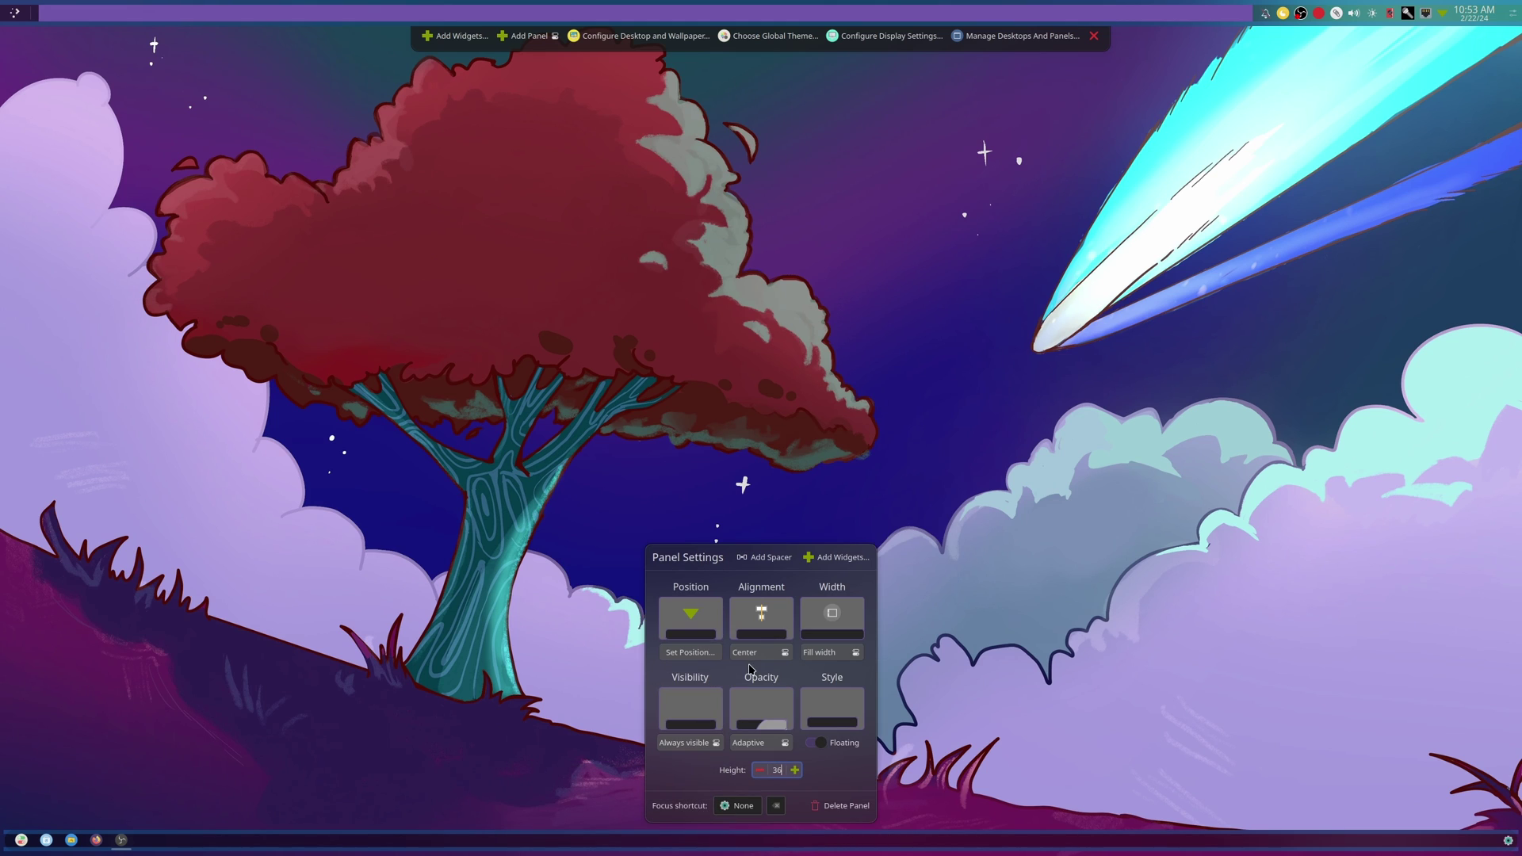
click(829, 653)
click(837, 688)
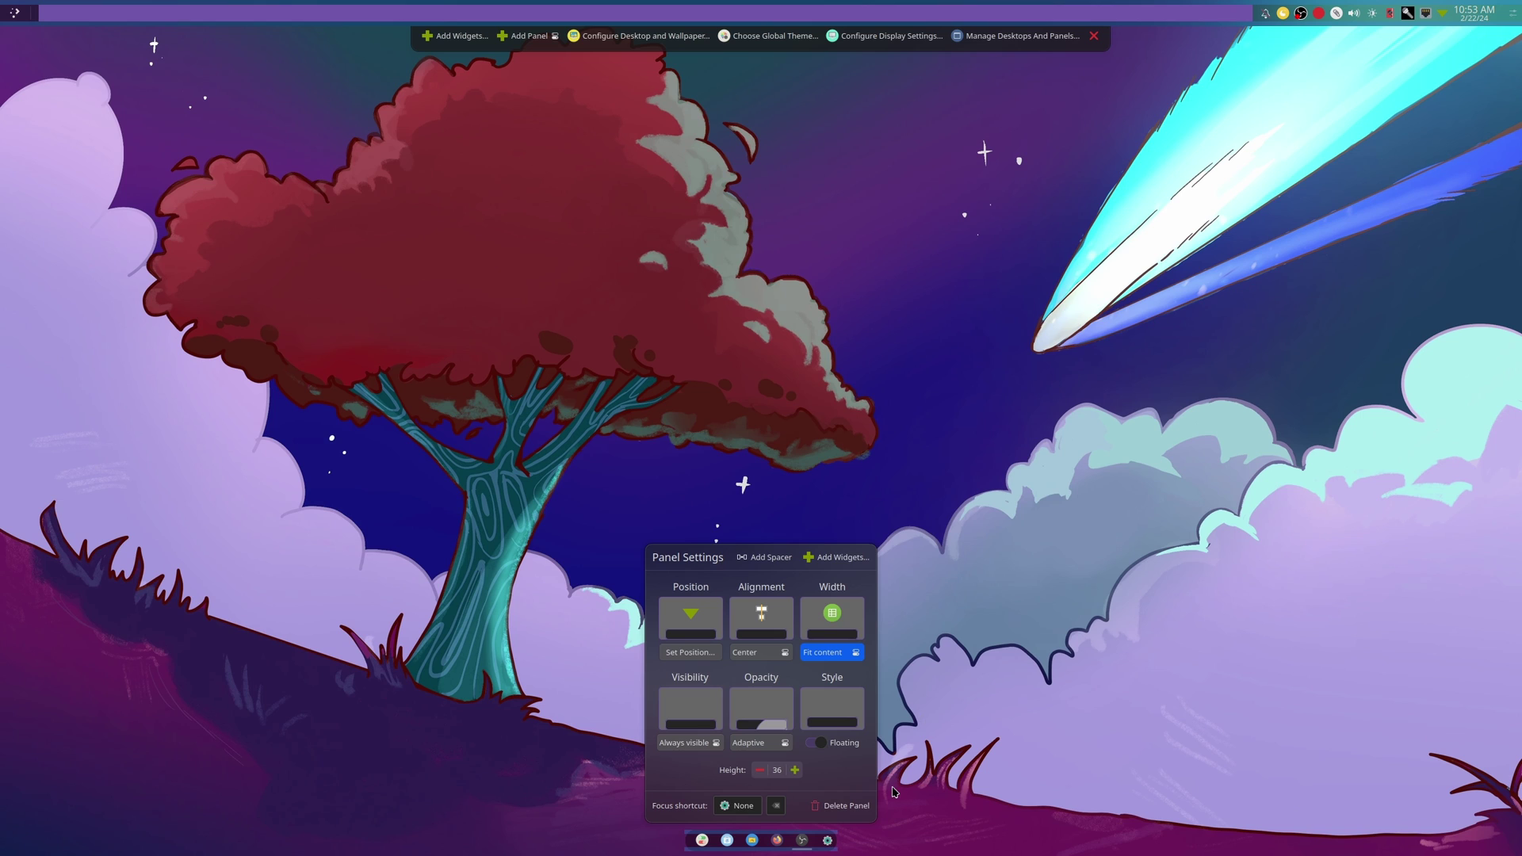
click(818, 745)
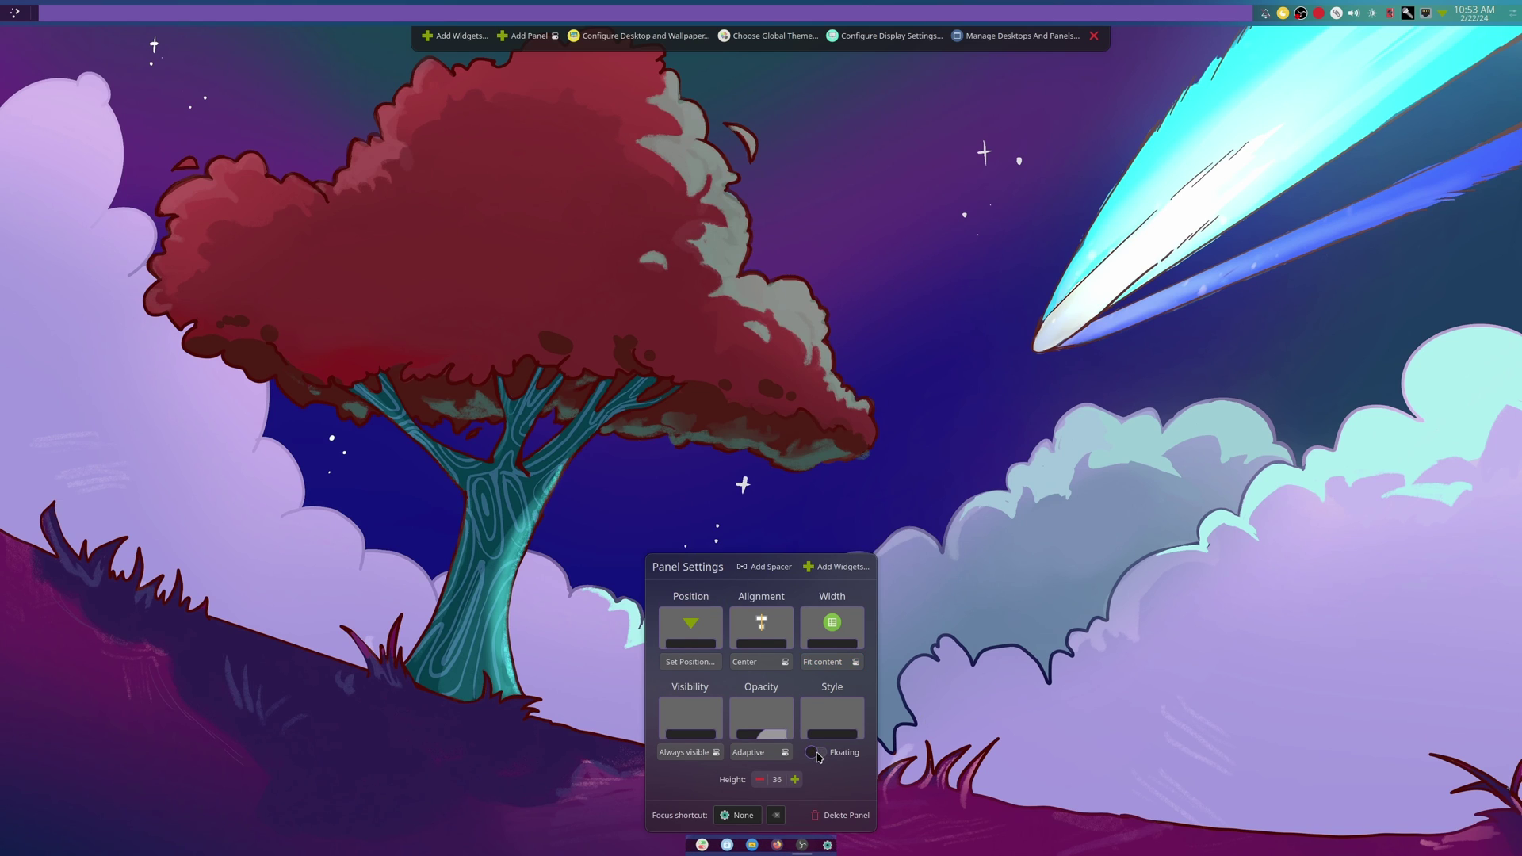
click(818, 755)
click(757, 743)
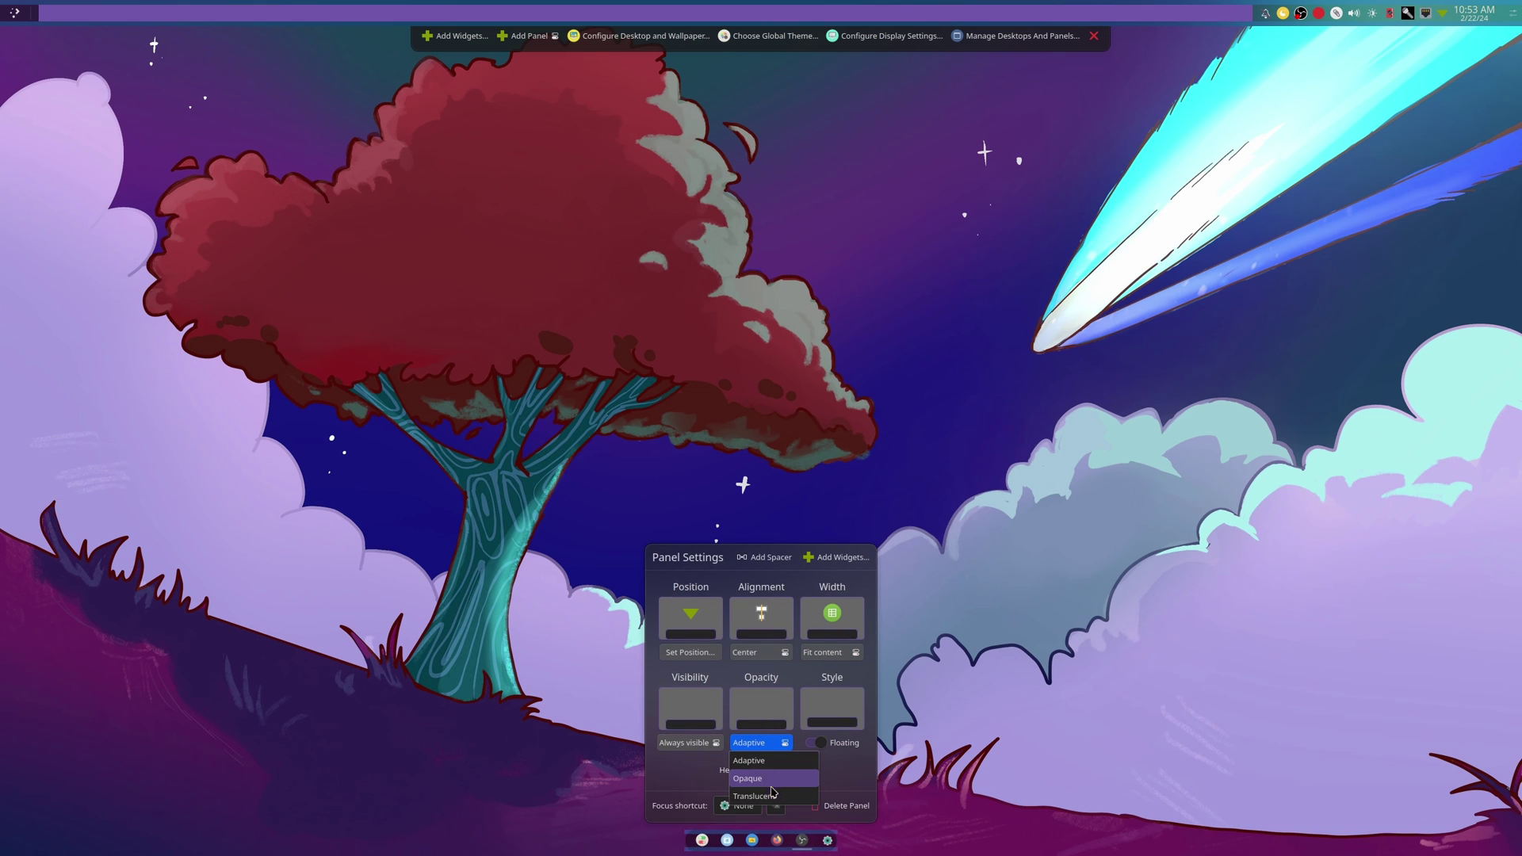
click(774, 795)
Raise the dock height to 54 and leave edit mode.
click(795, 770)
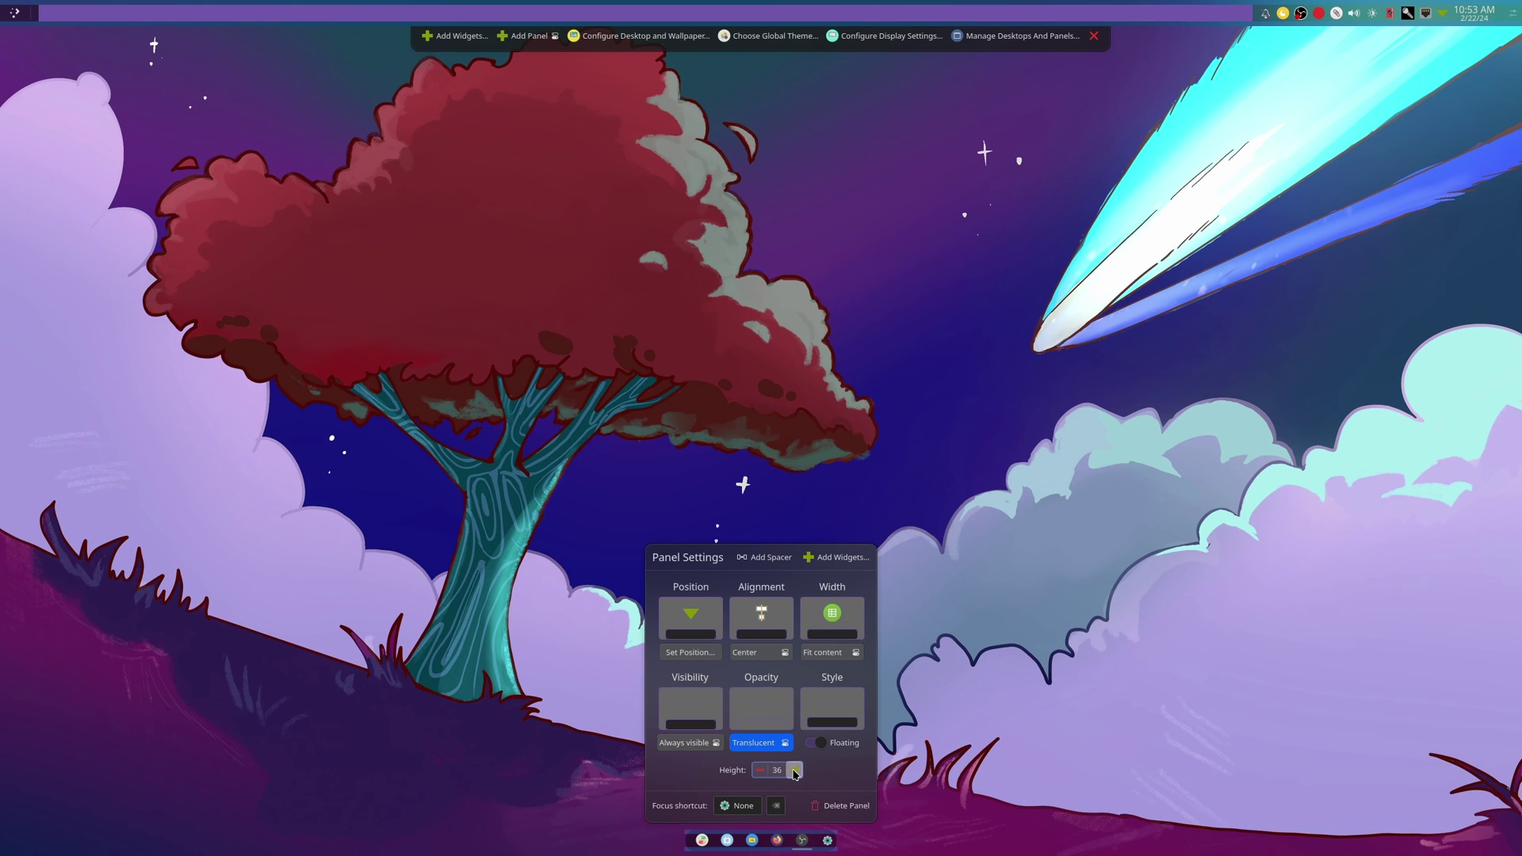
click(793, 764)
click(793, 762)
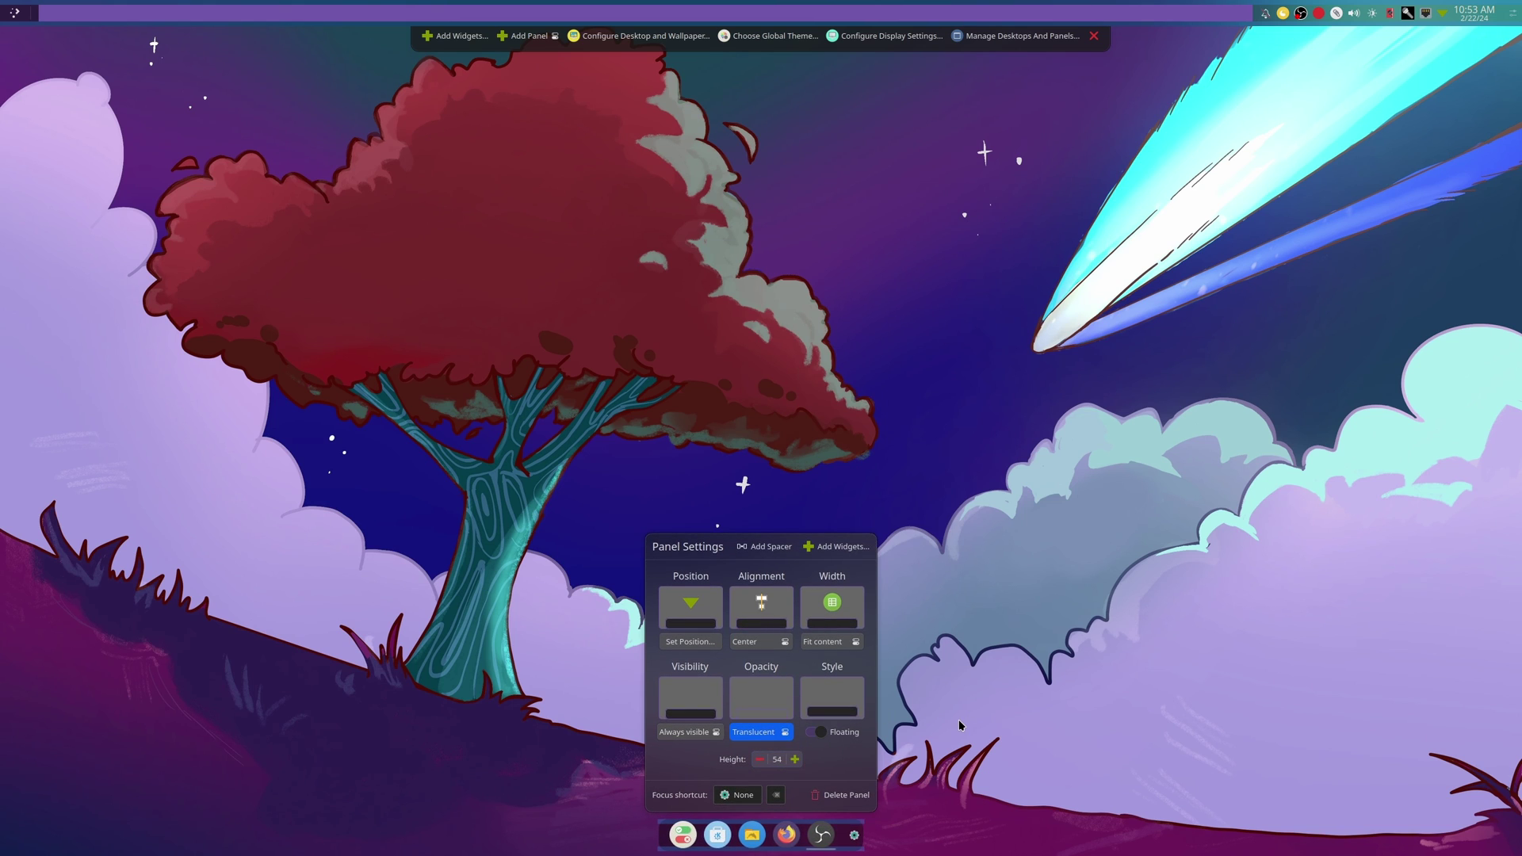
click(1093, 36)
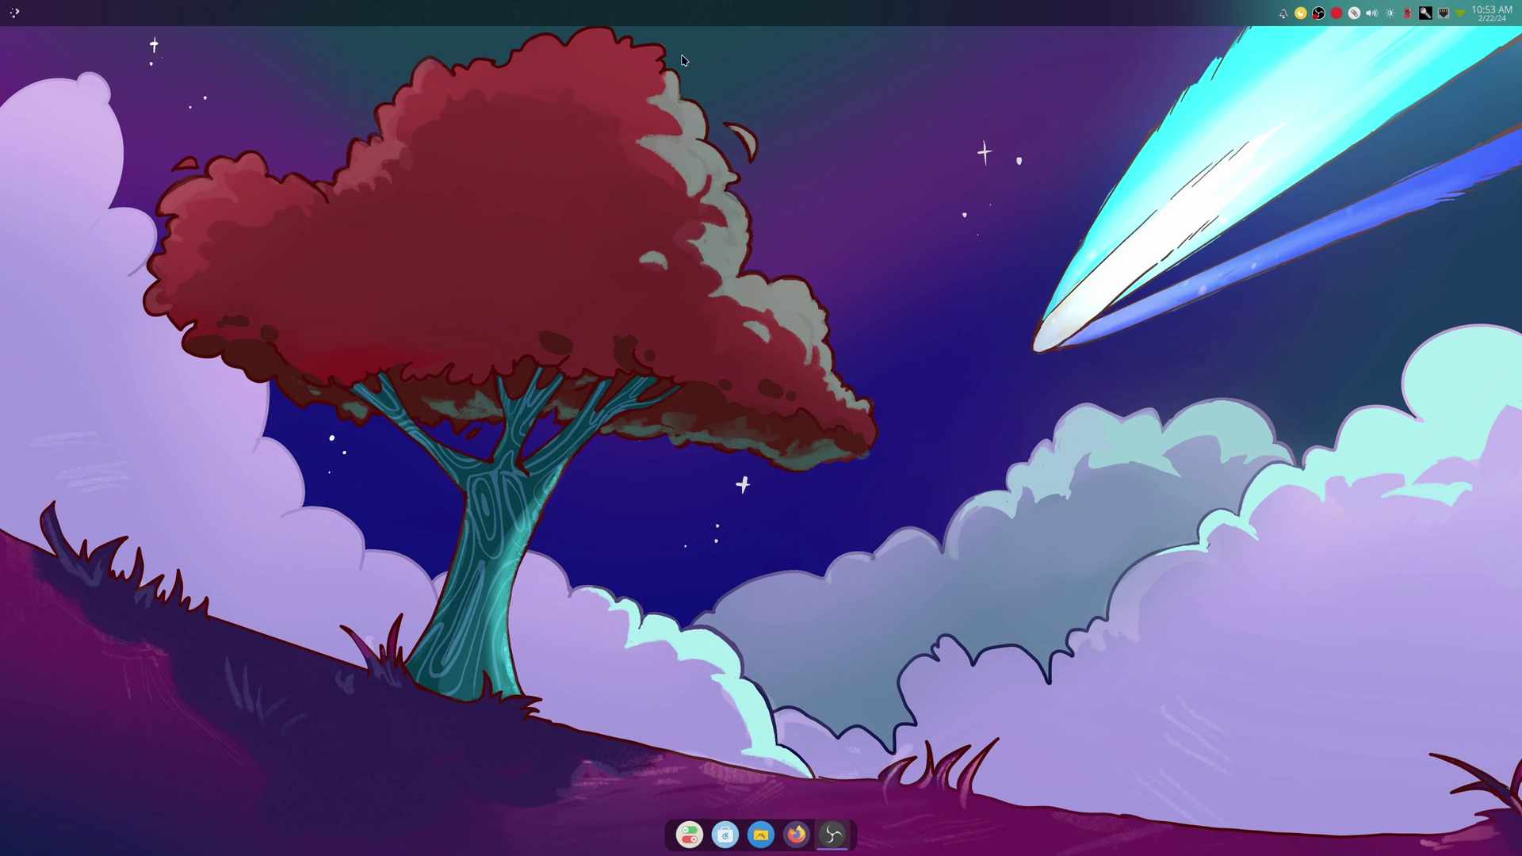
Reduce the top bar's height to 32 in edit mode.
right_click(679, 24)
click(745, 71)
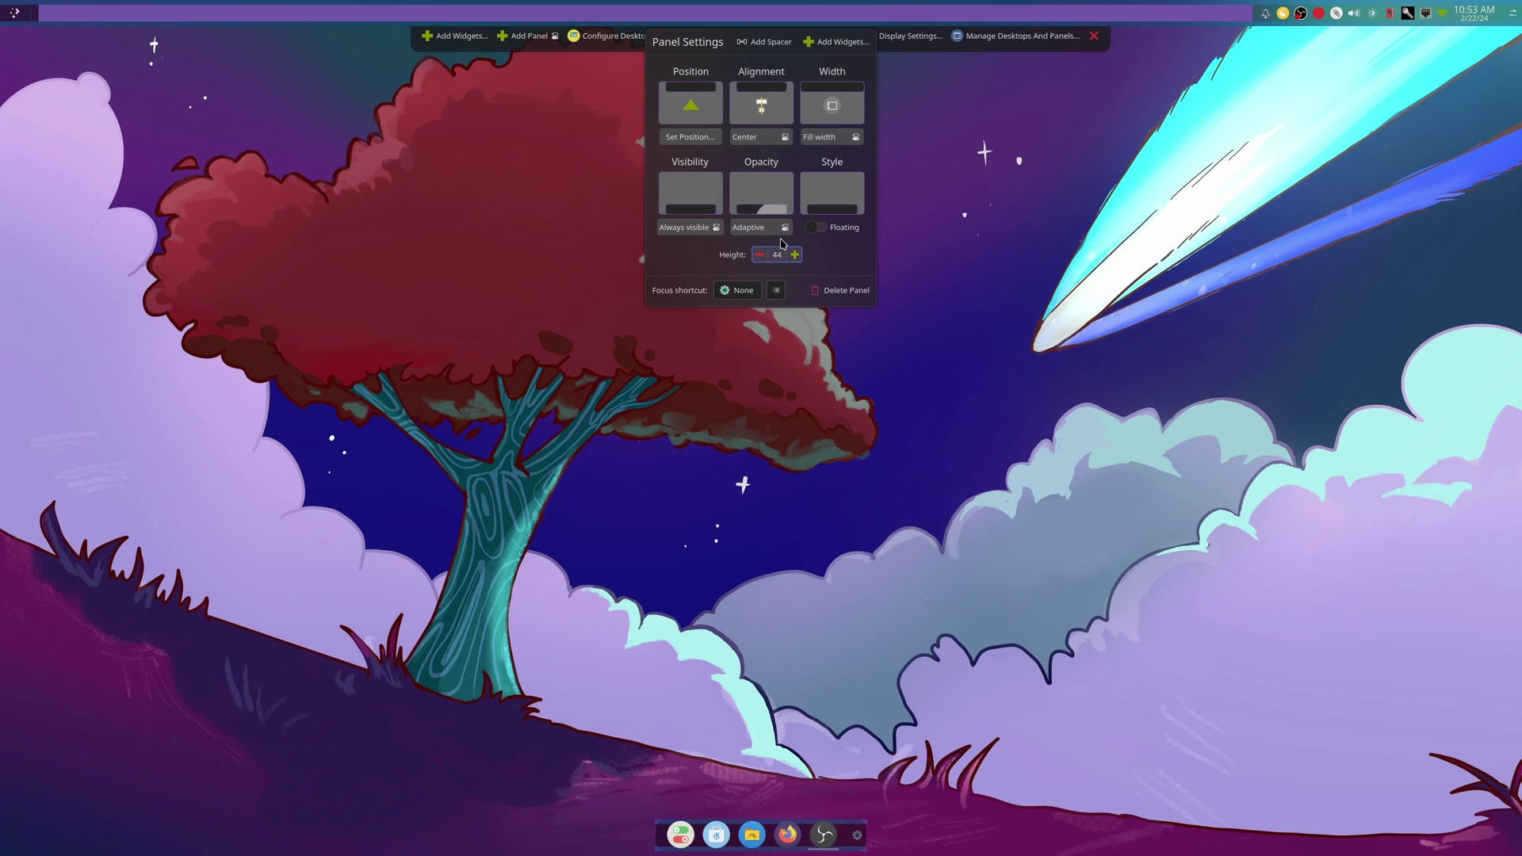
scroll(781, 247, down, 10)
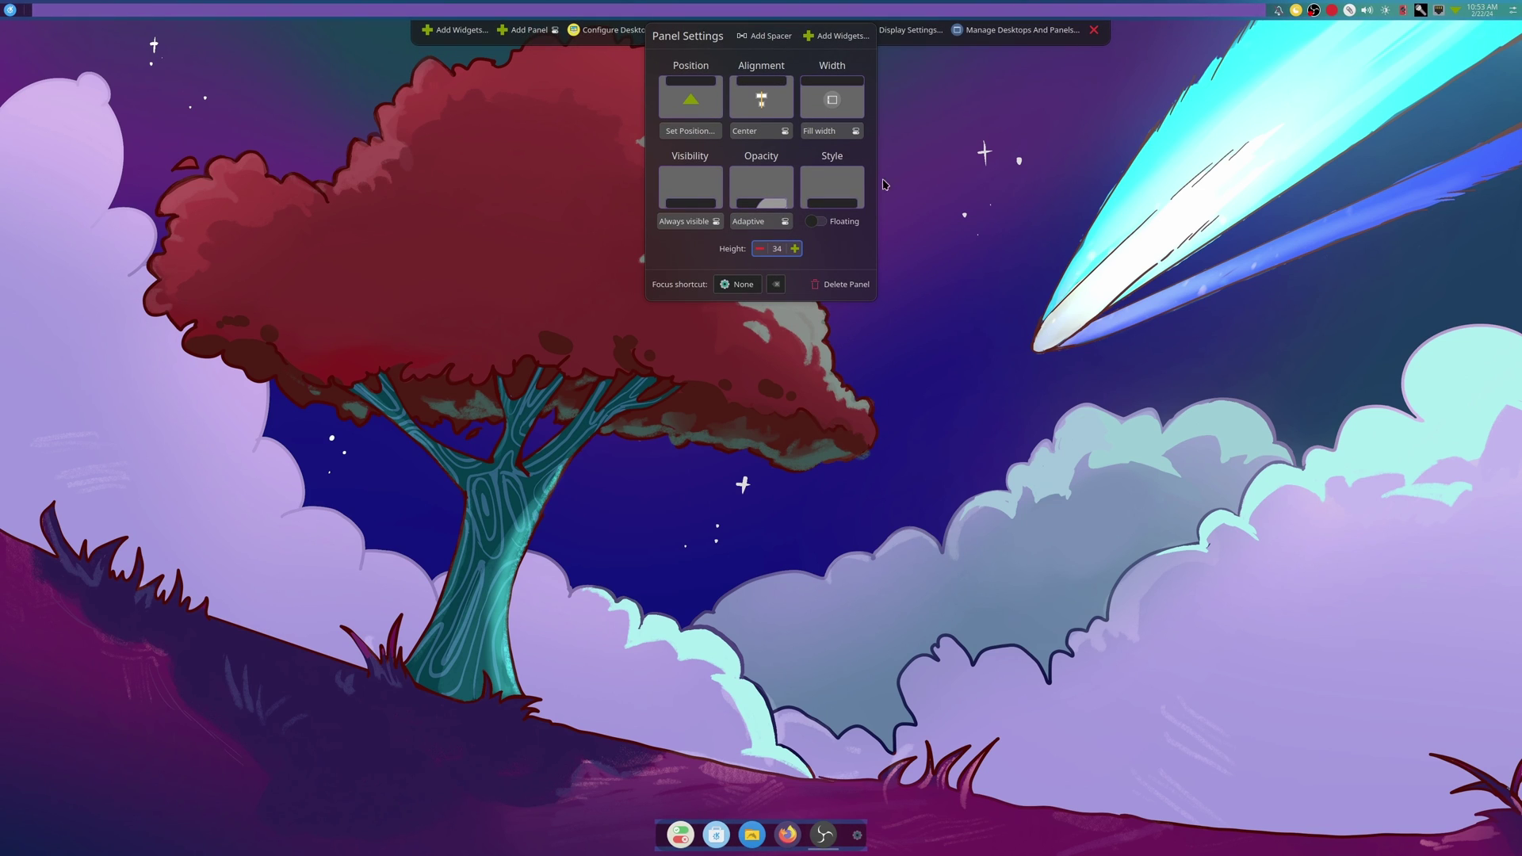
click(1094, 29)
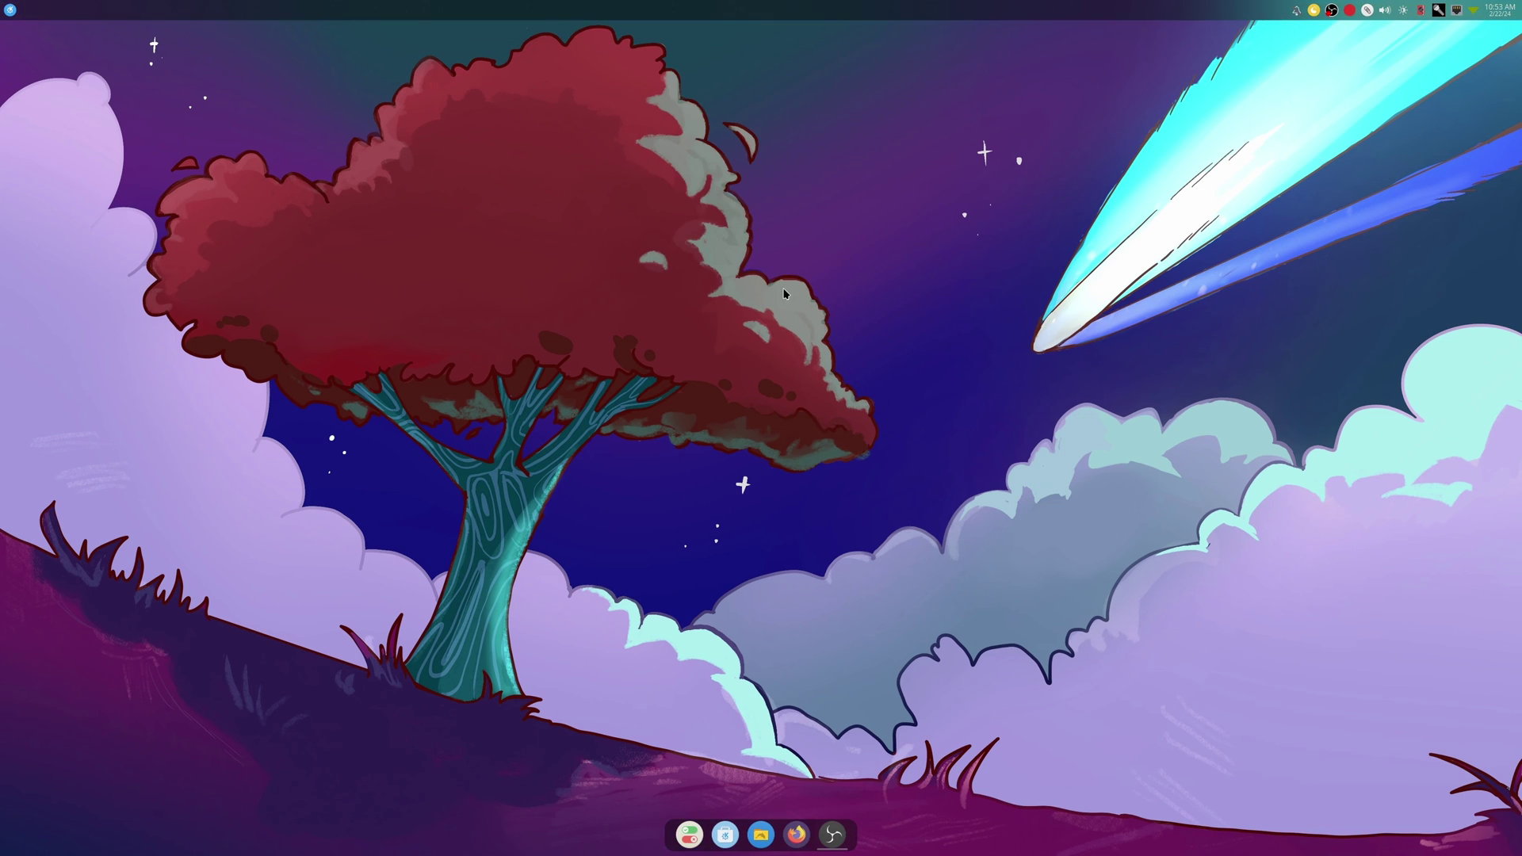
Reopen the top panel's settings, dismiss the application launcher, and re-enter edit mode.
right_click(807, 8)
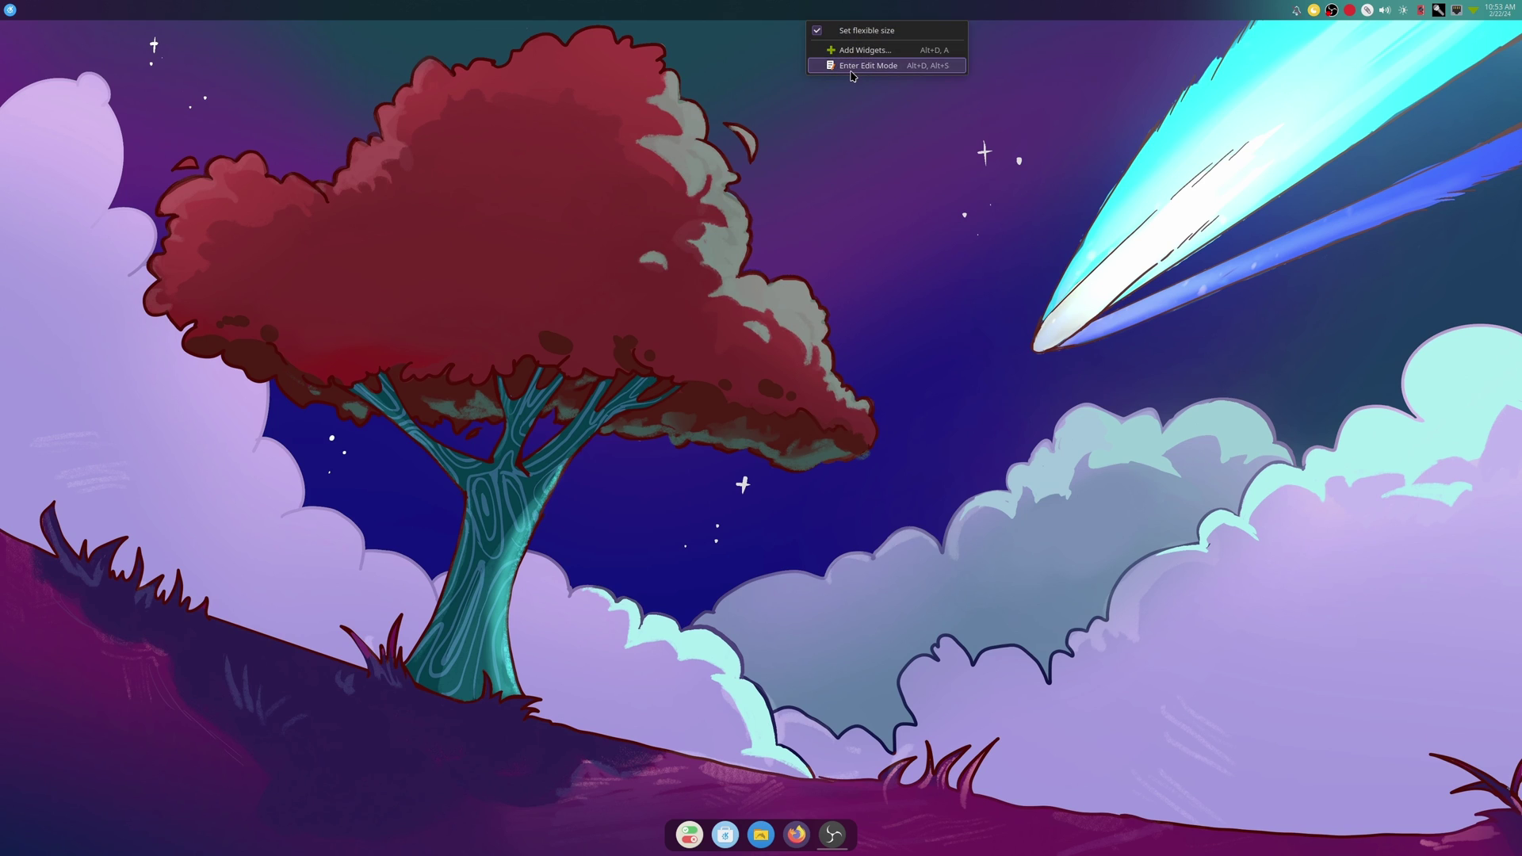
click(853, 80)
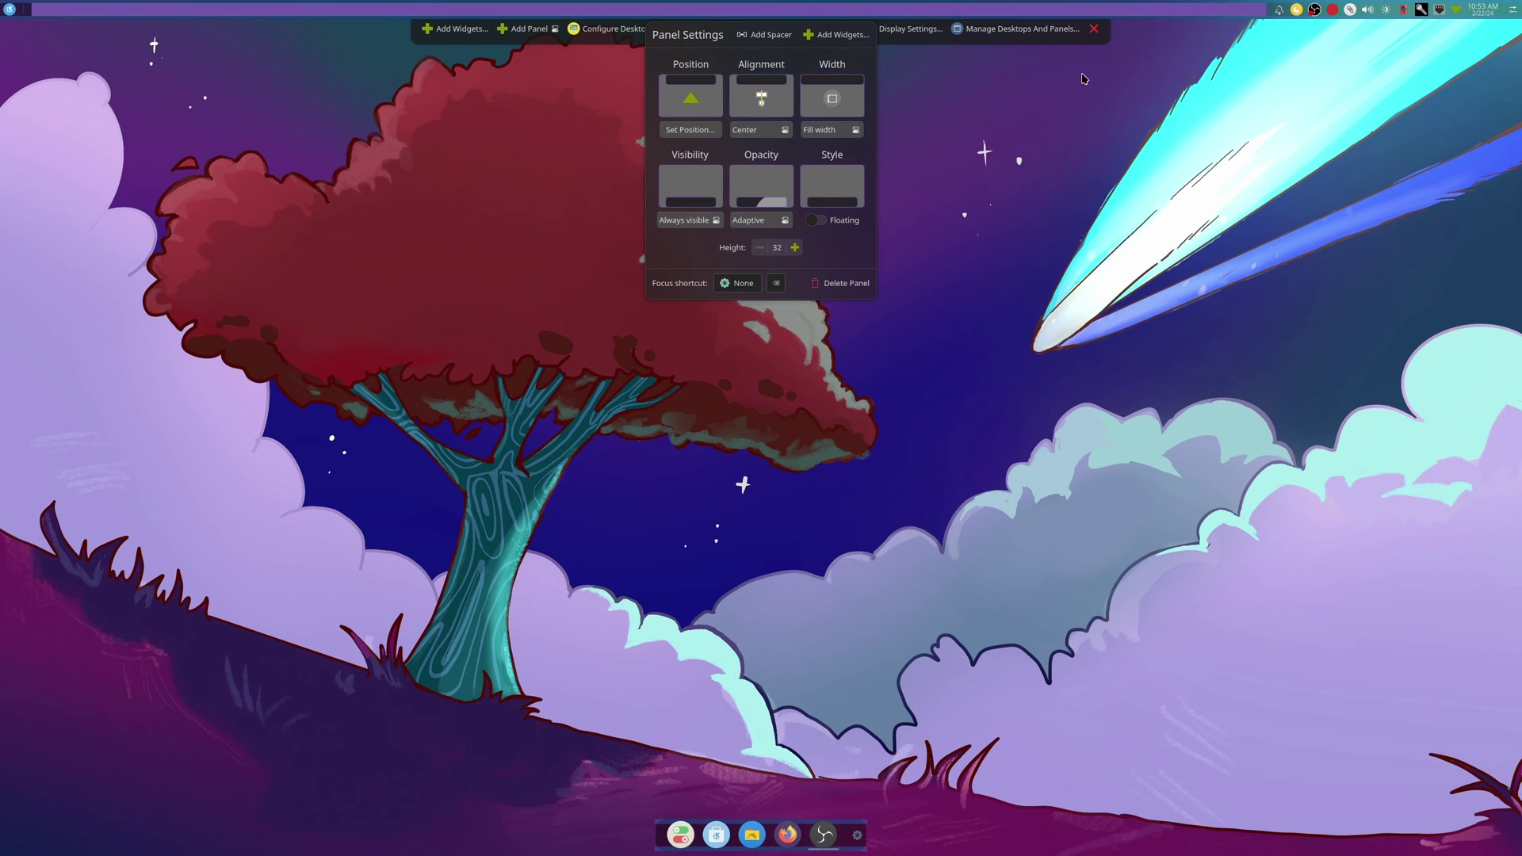
click(1094, 29)
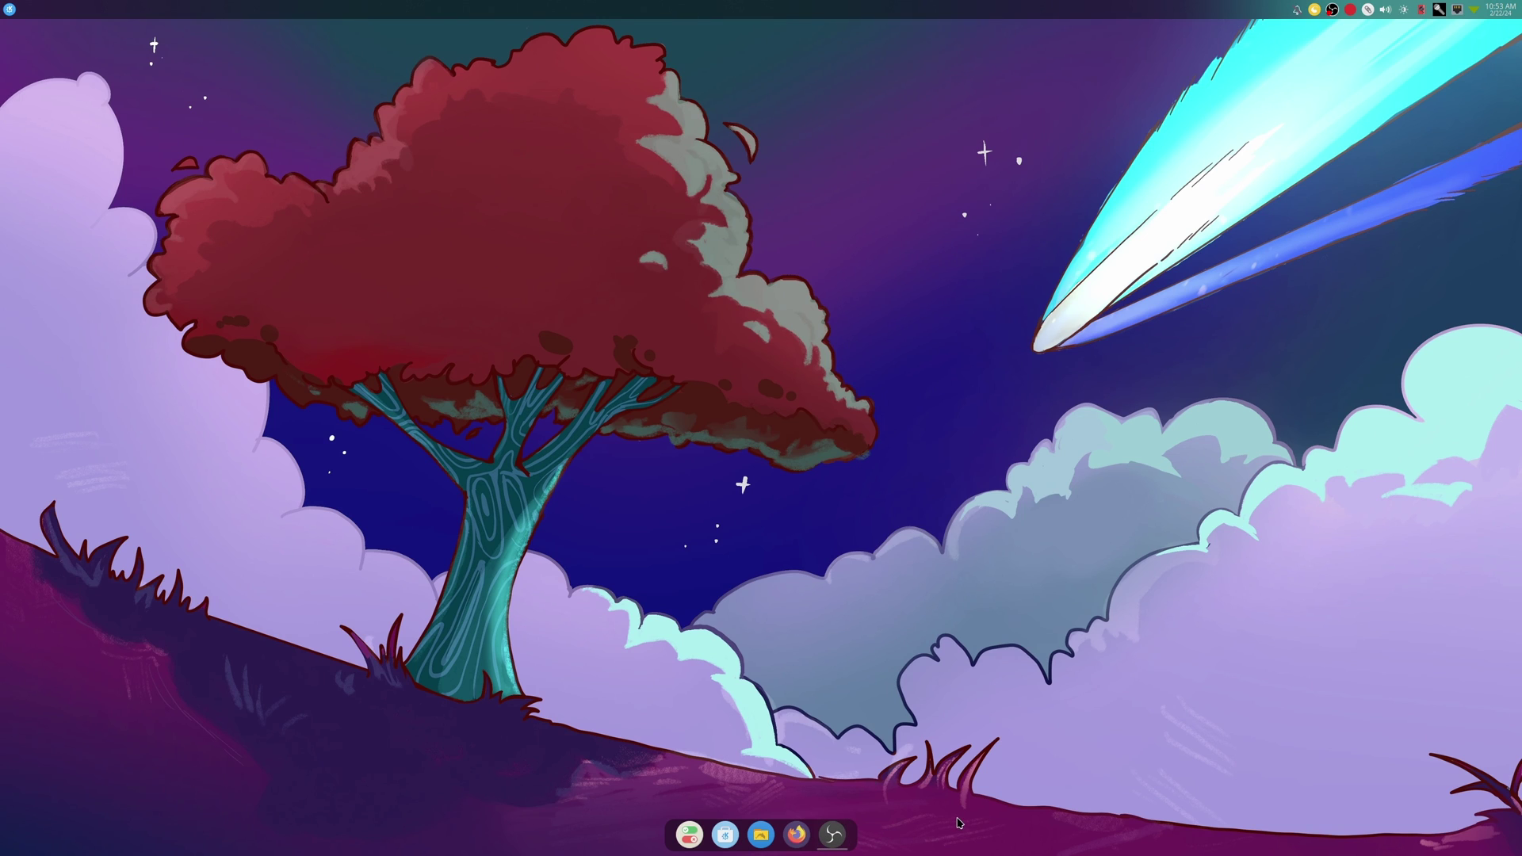
click(9, 9)
key(Escape)
right_click(128, 8)
click(191, 64)
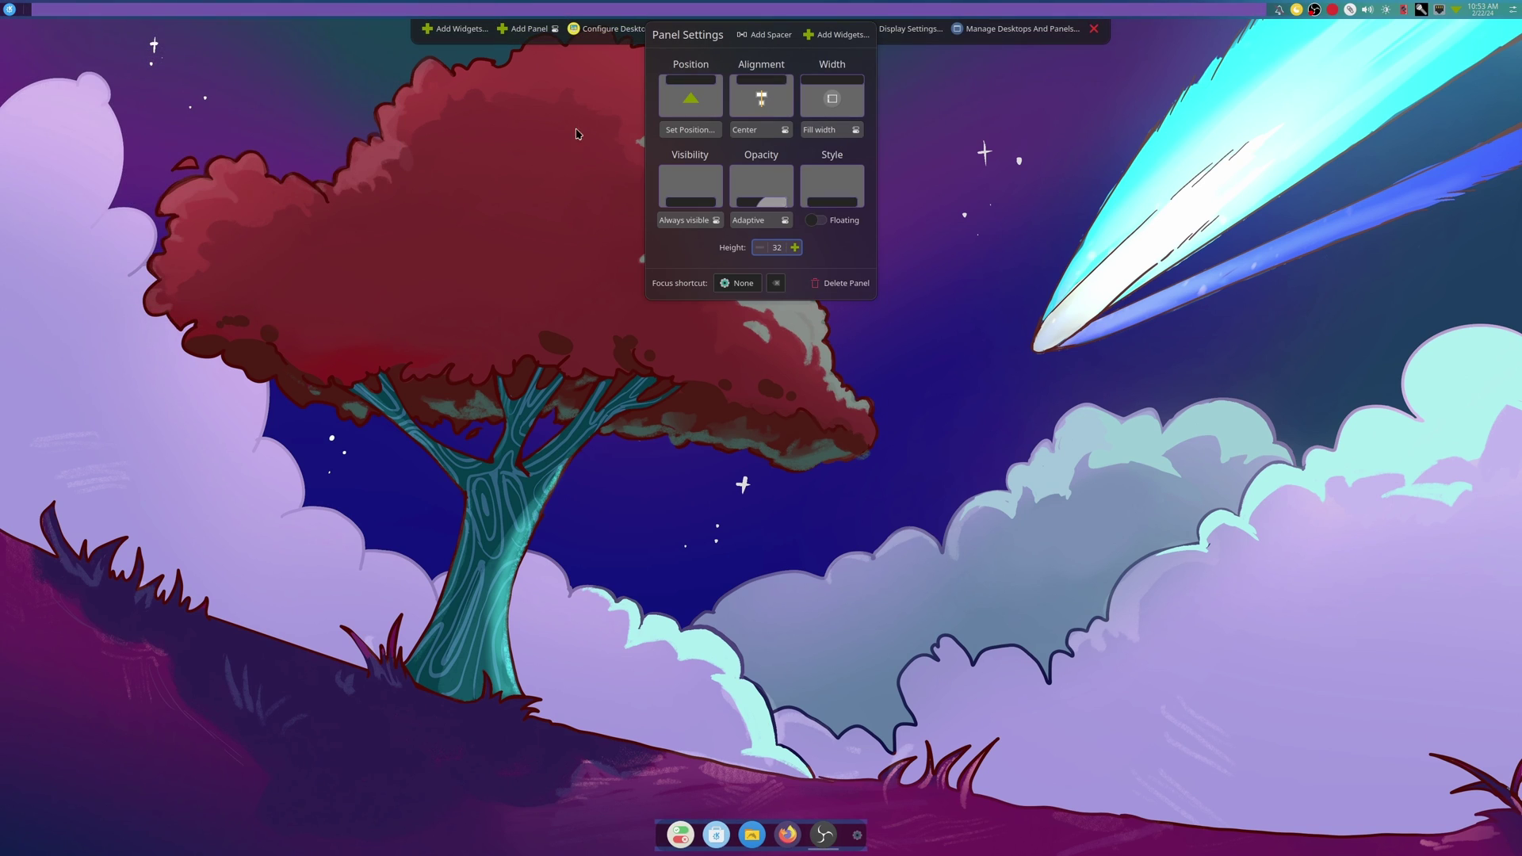
Search widgets for 'glo', place Global Menu on the top bar, then clear the search.
click(837, 34)
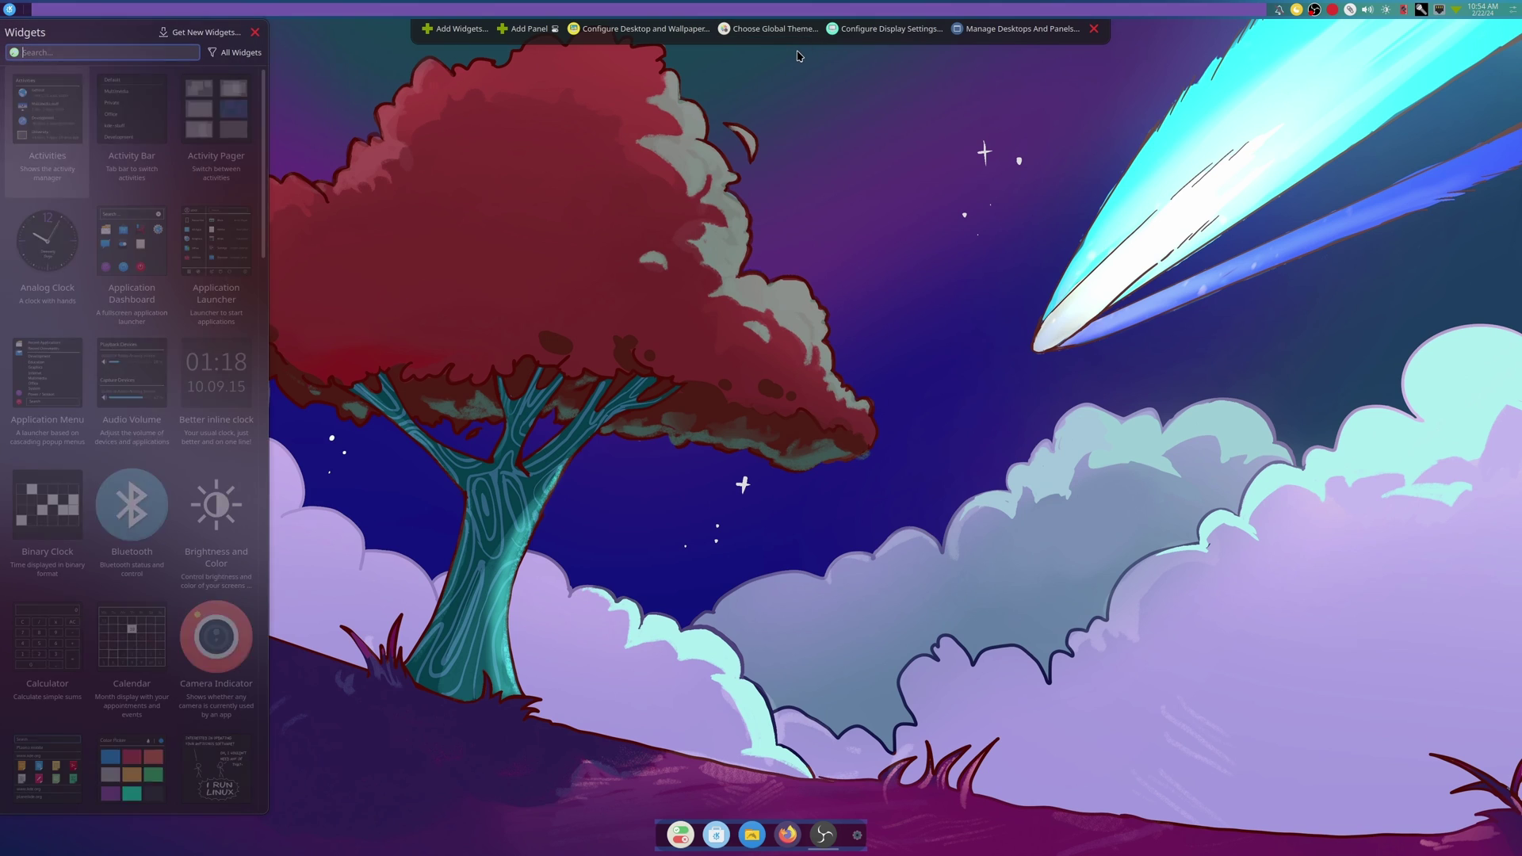
text(glo)
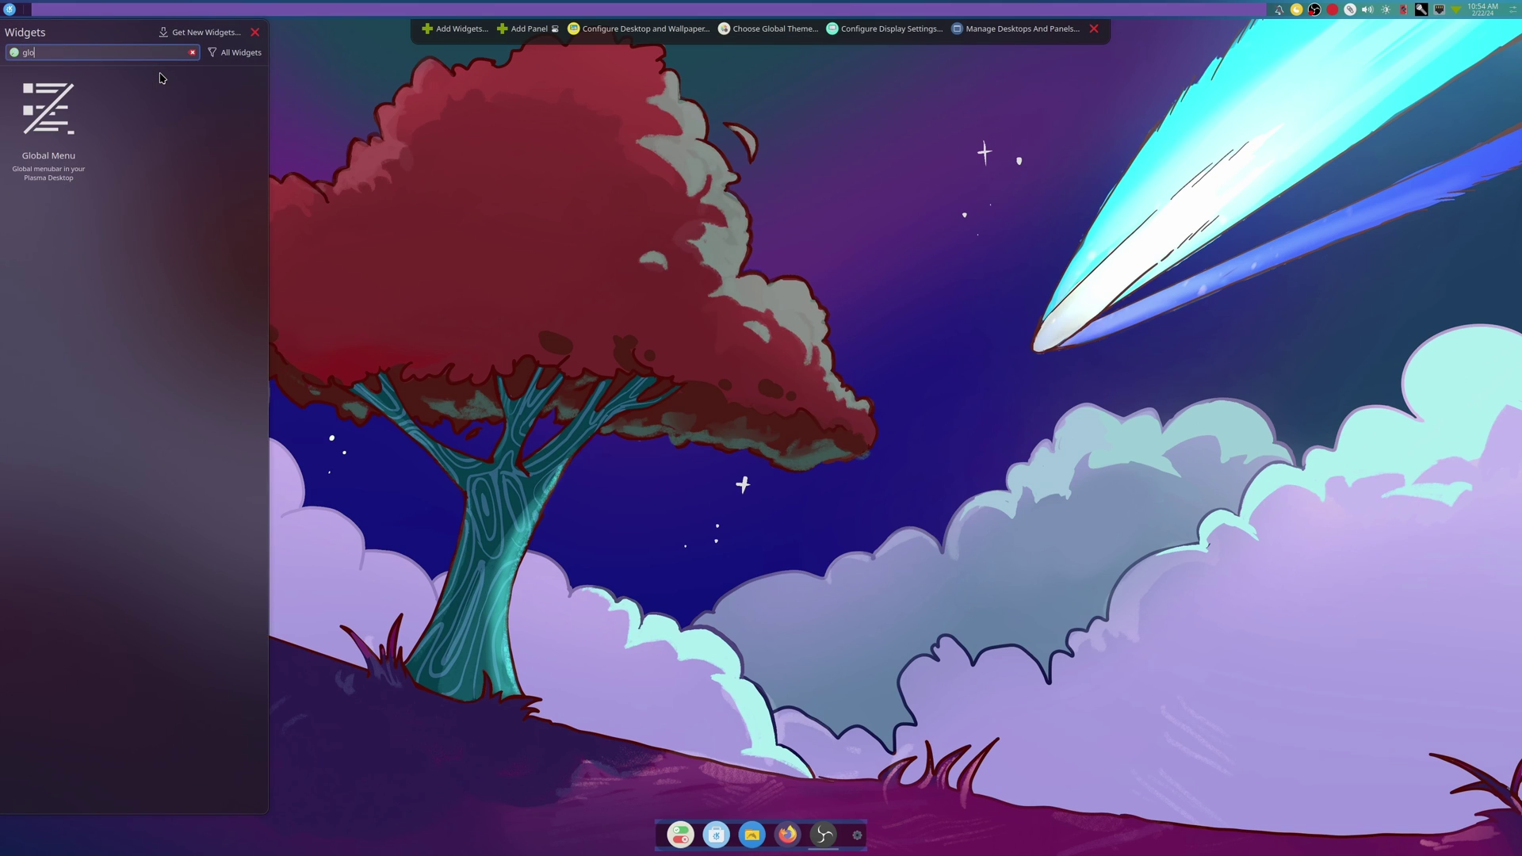
drag(48, 111, 57, 10)
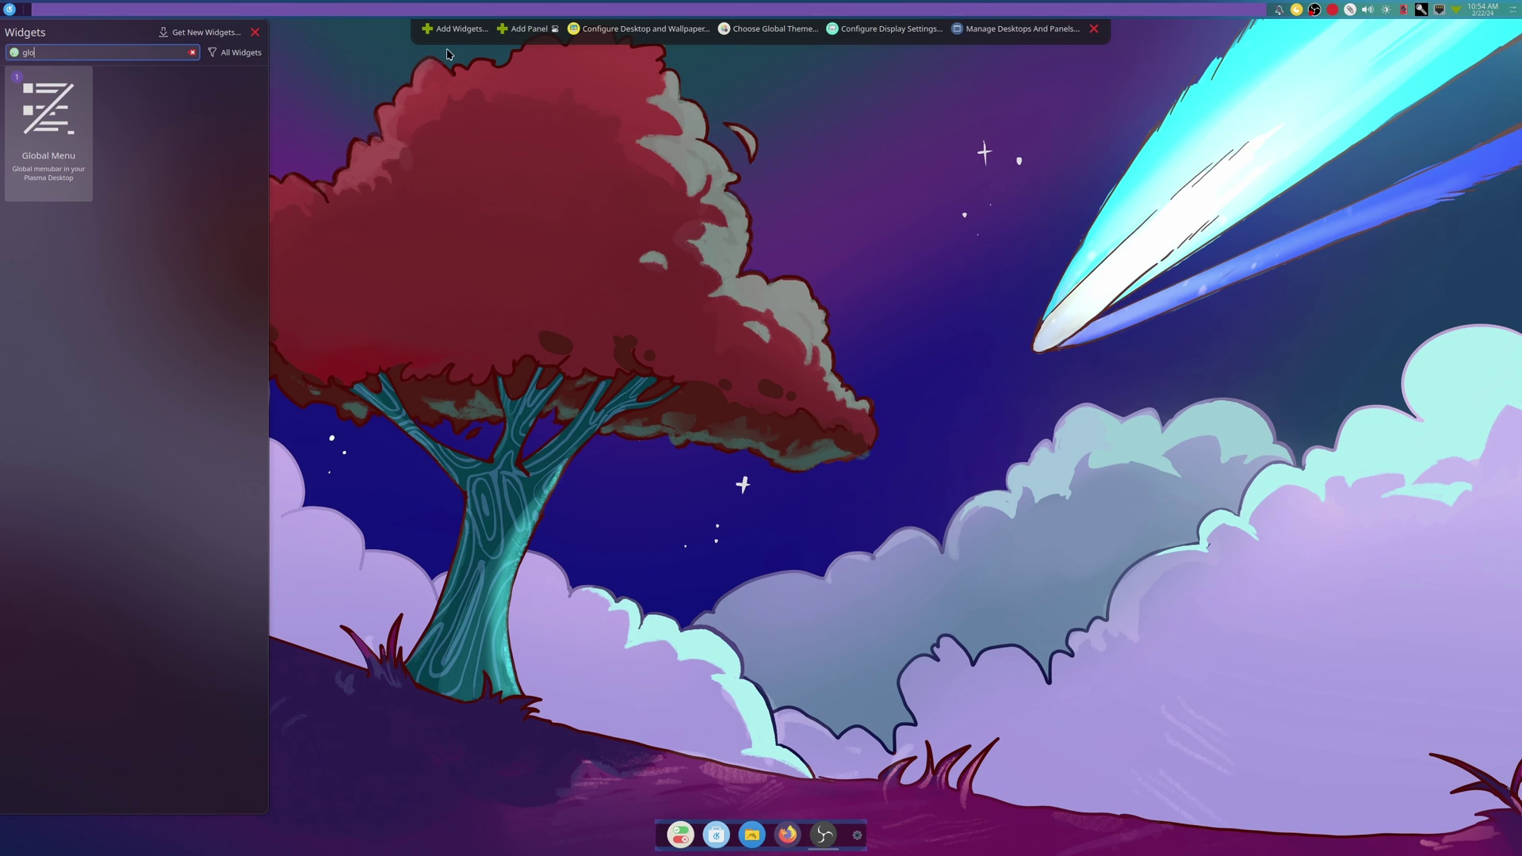
click(192, 53)
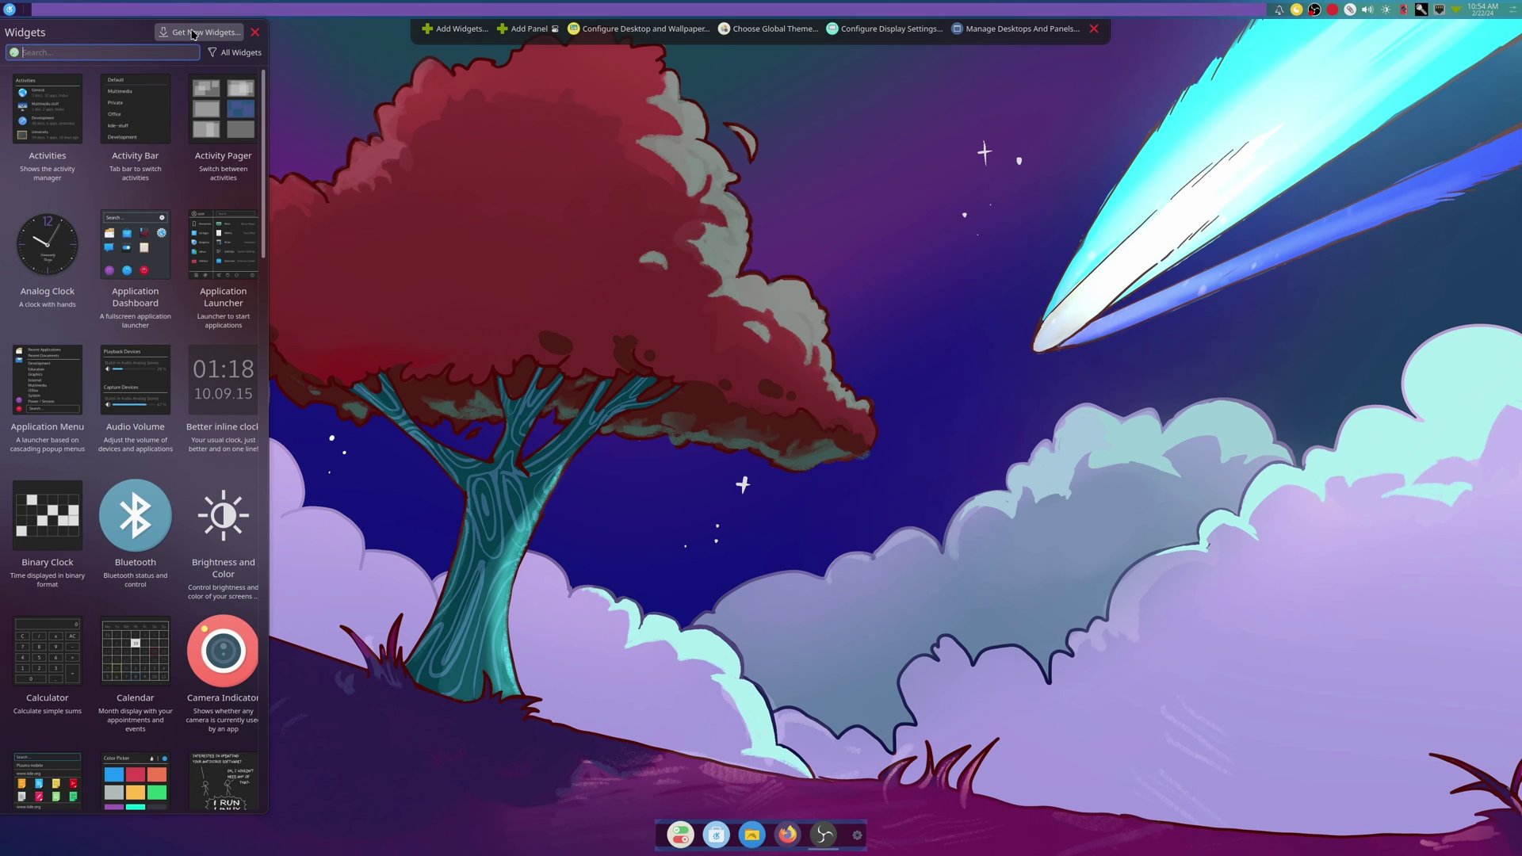
View plasmusic-toolbar's details in the online Plasma Widgets catalogue, then close the download window.
click(193, 34)
click(214, 54)
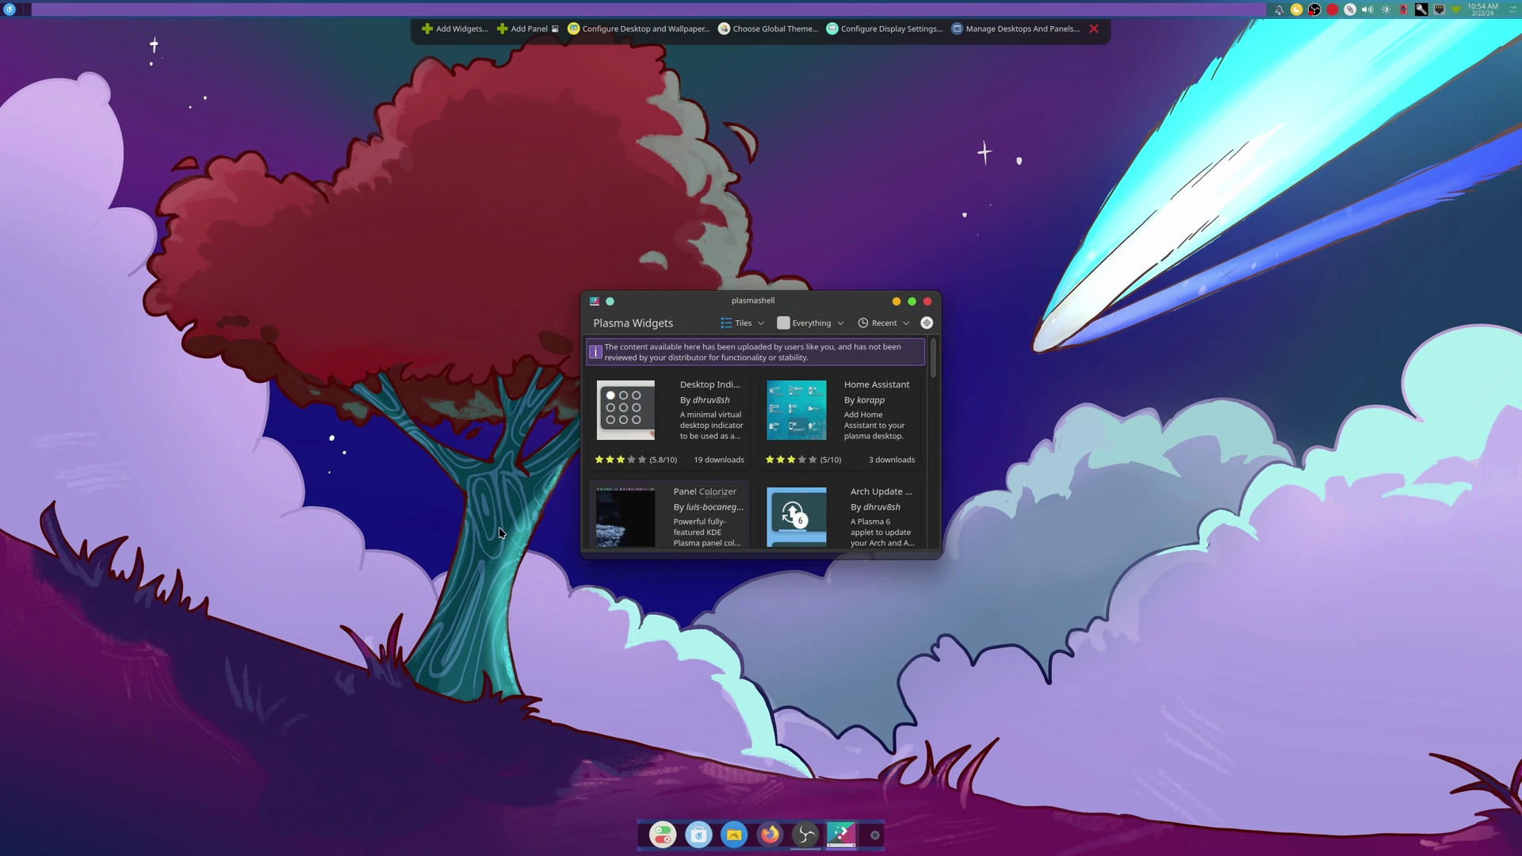
scroll(755, 470, down, 5)
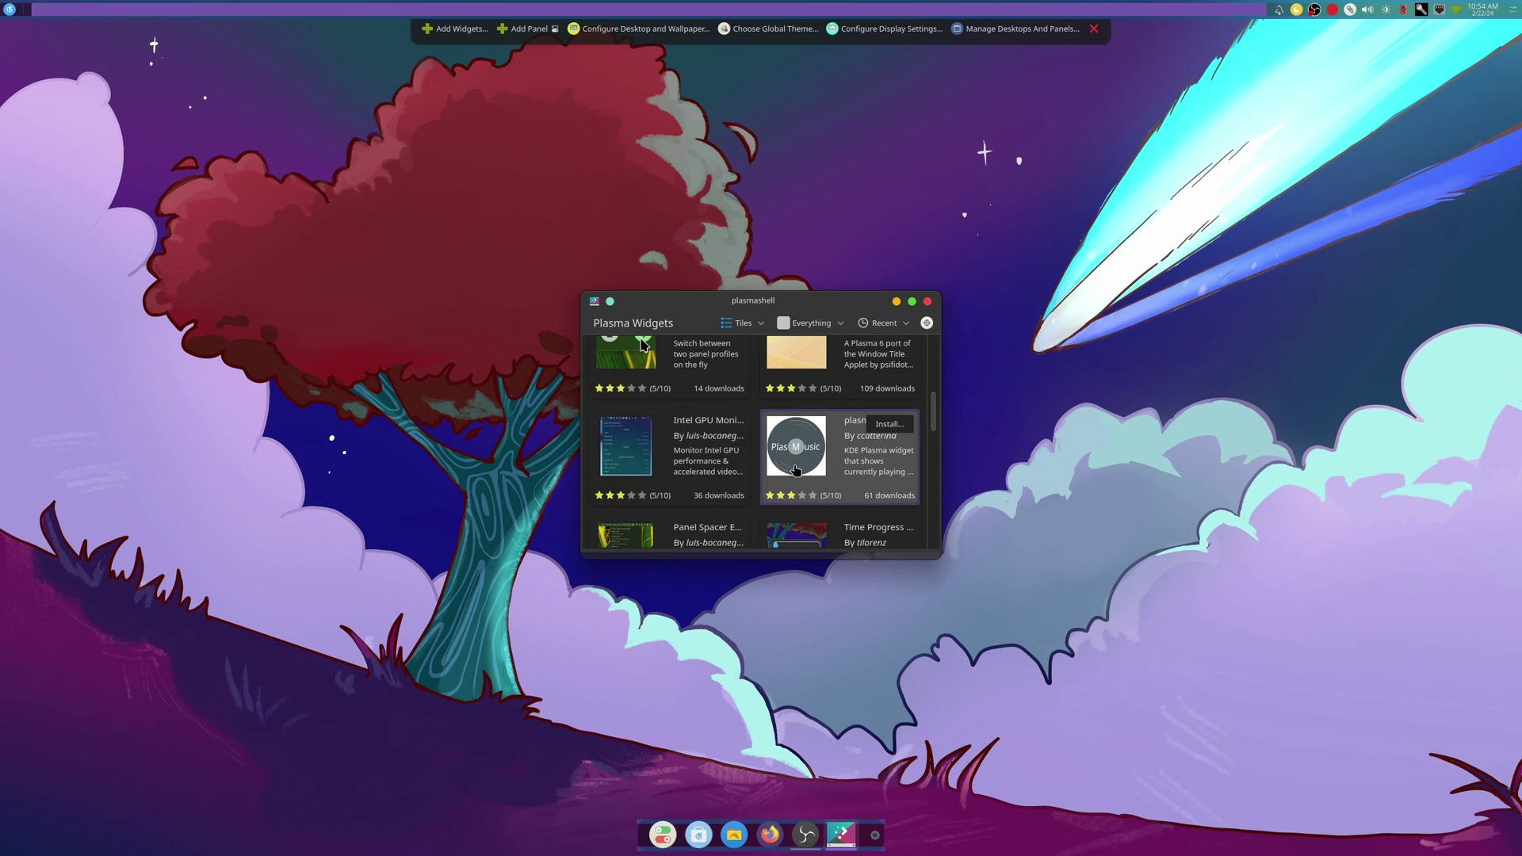
scroll(796, 470, down, 1)
click(781, 427)
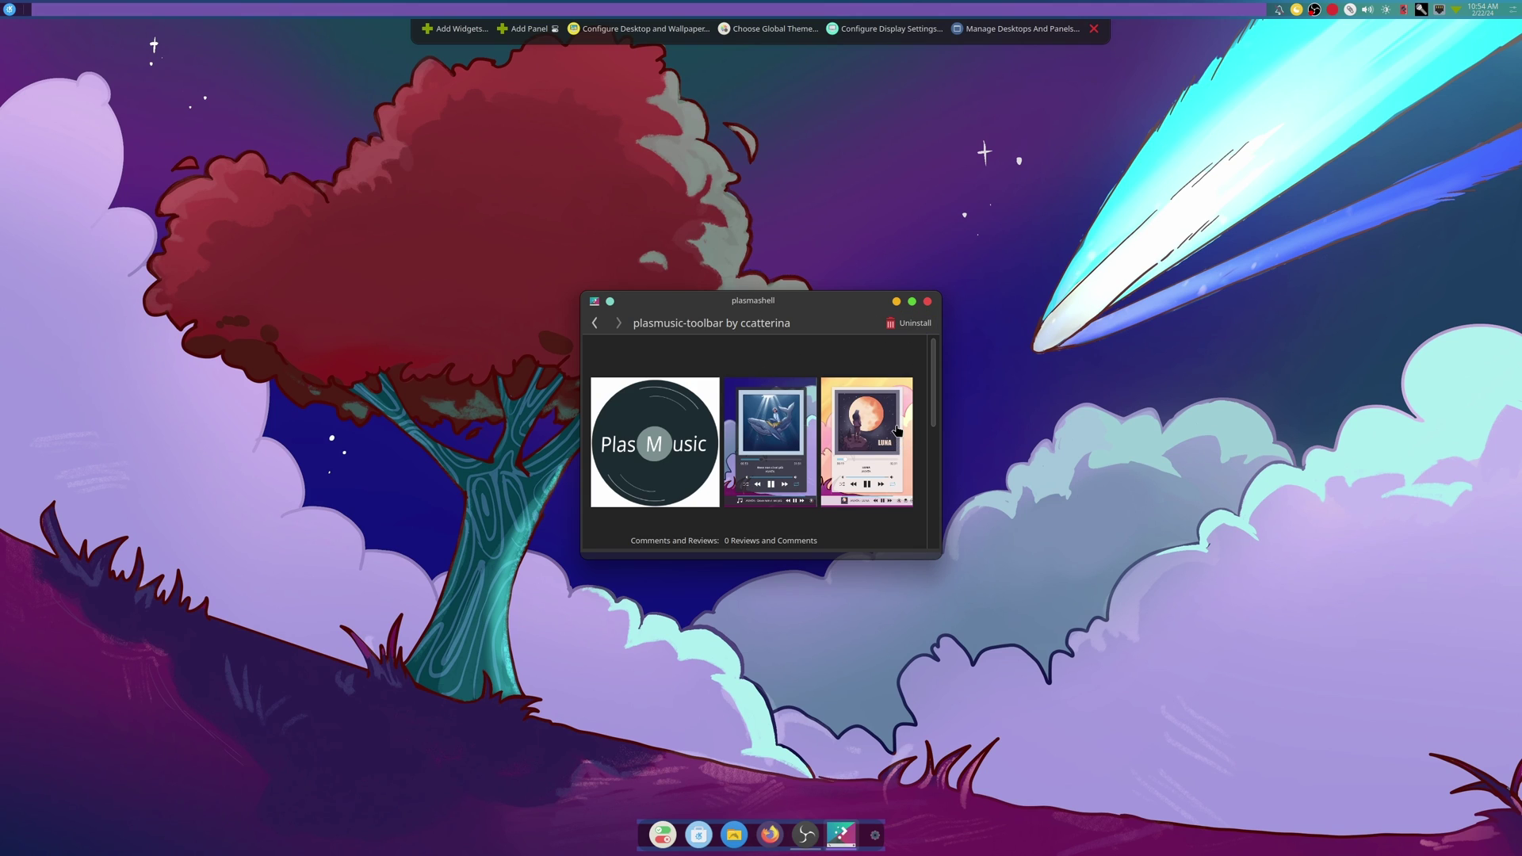
click(595, 324)
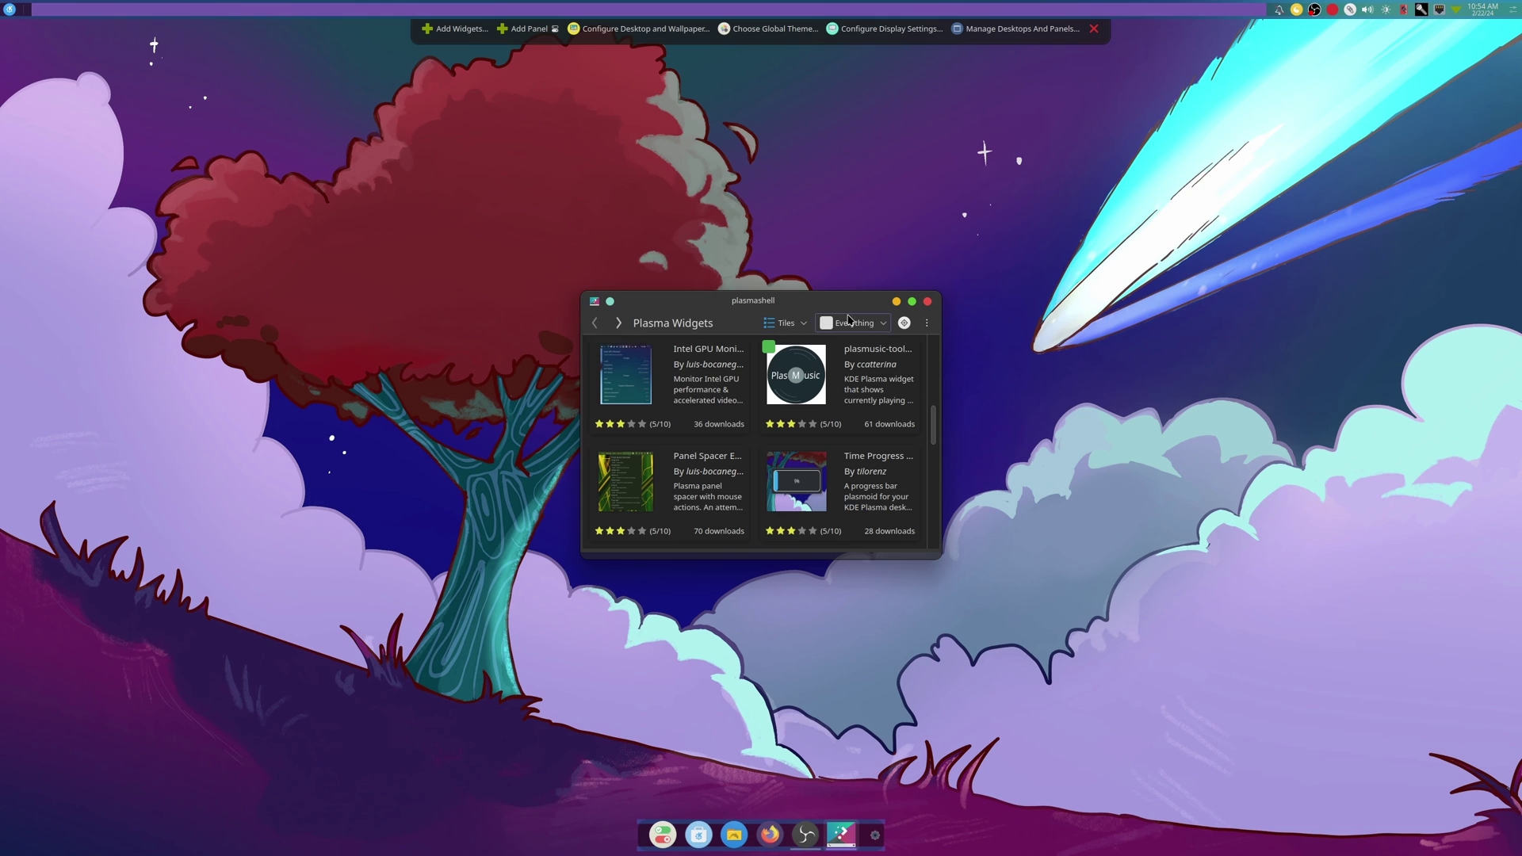
click(930, 302)
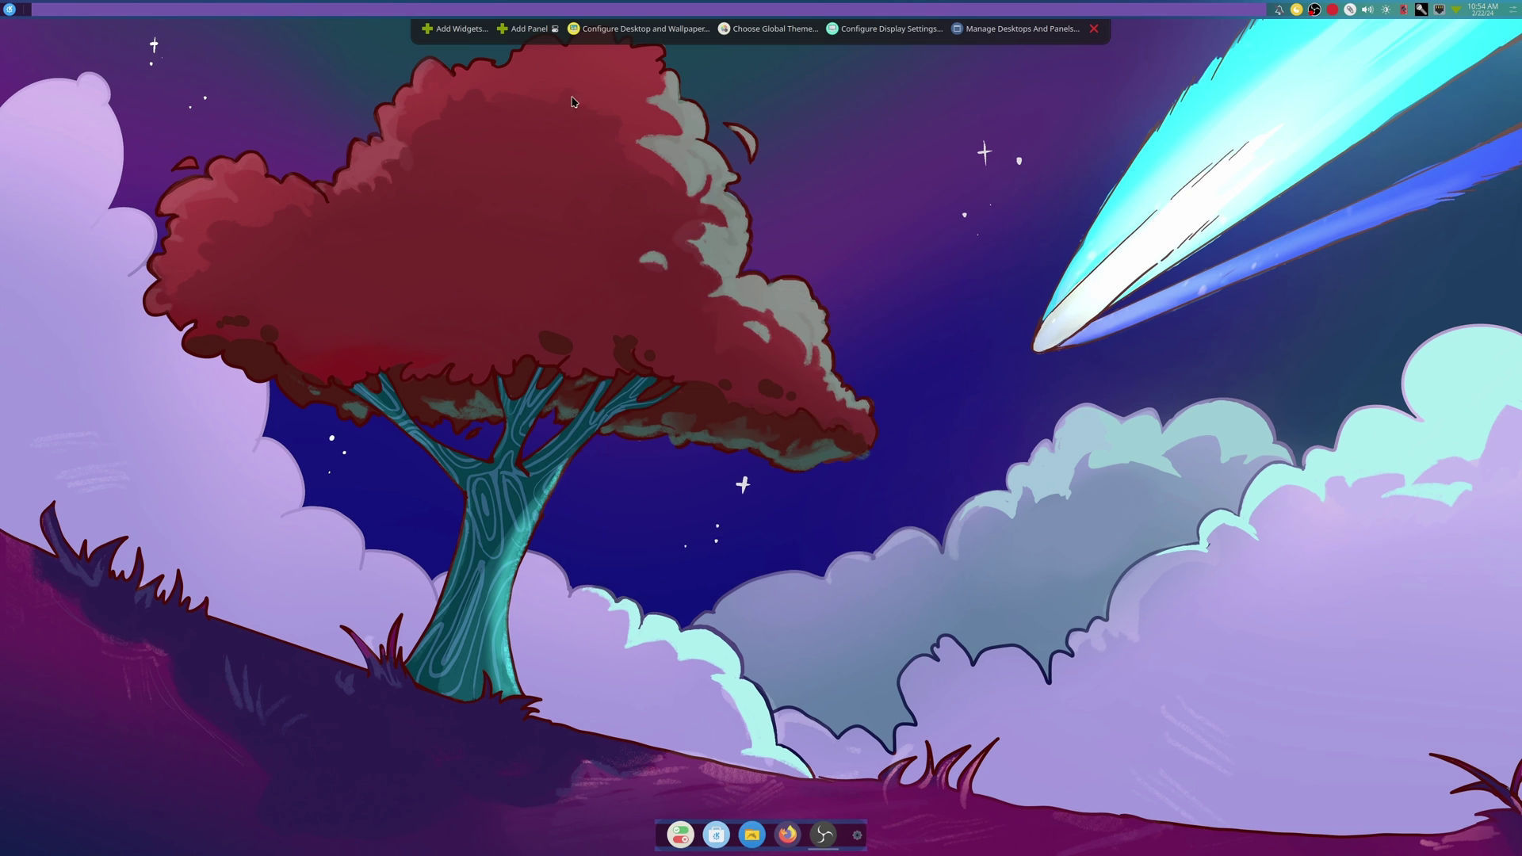
Find the PlasMusic Toolbar widget by searching 'plasma' and add it to the top panel.
click(456, 29)
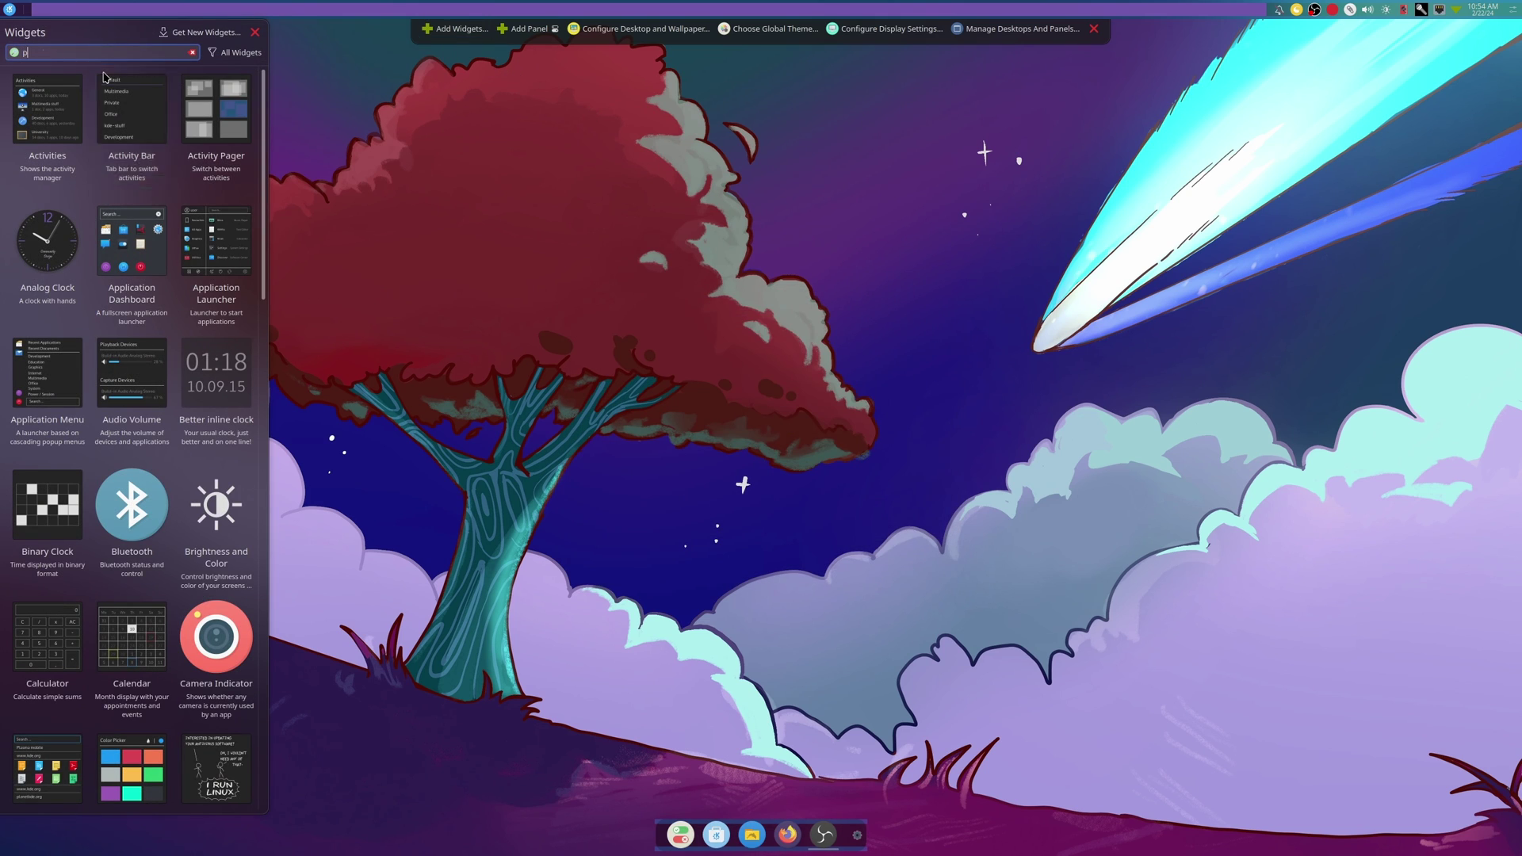
text(plasma)
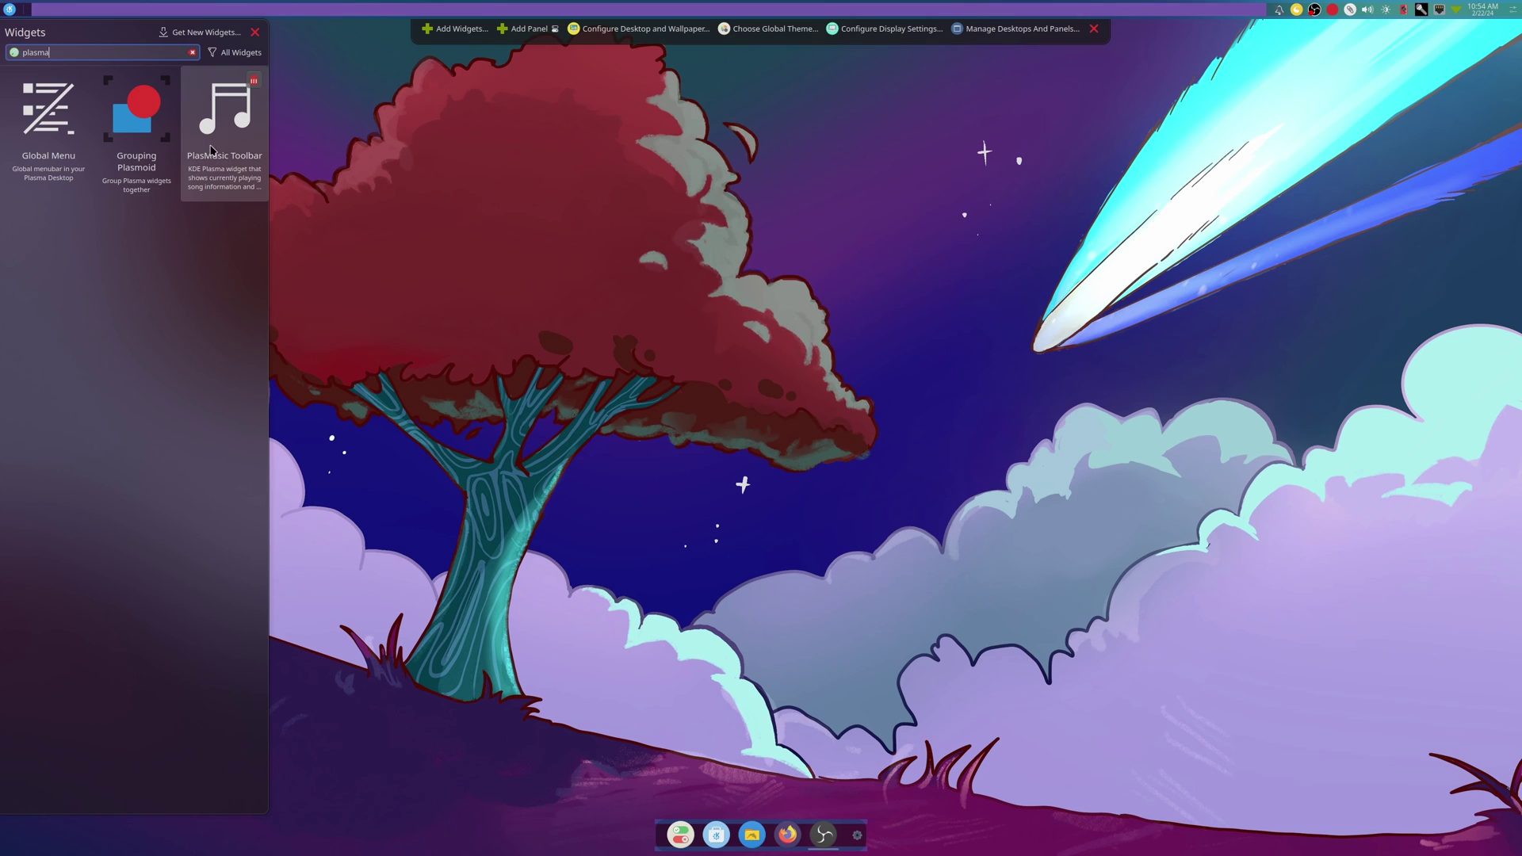
drag(226, 140, 1253, 14)
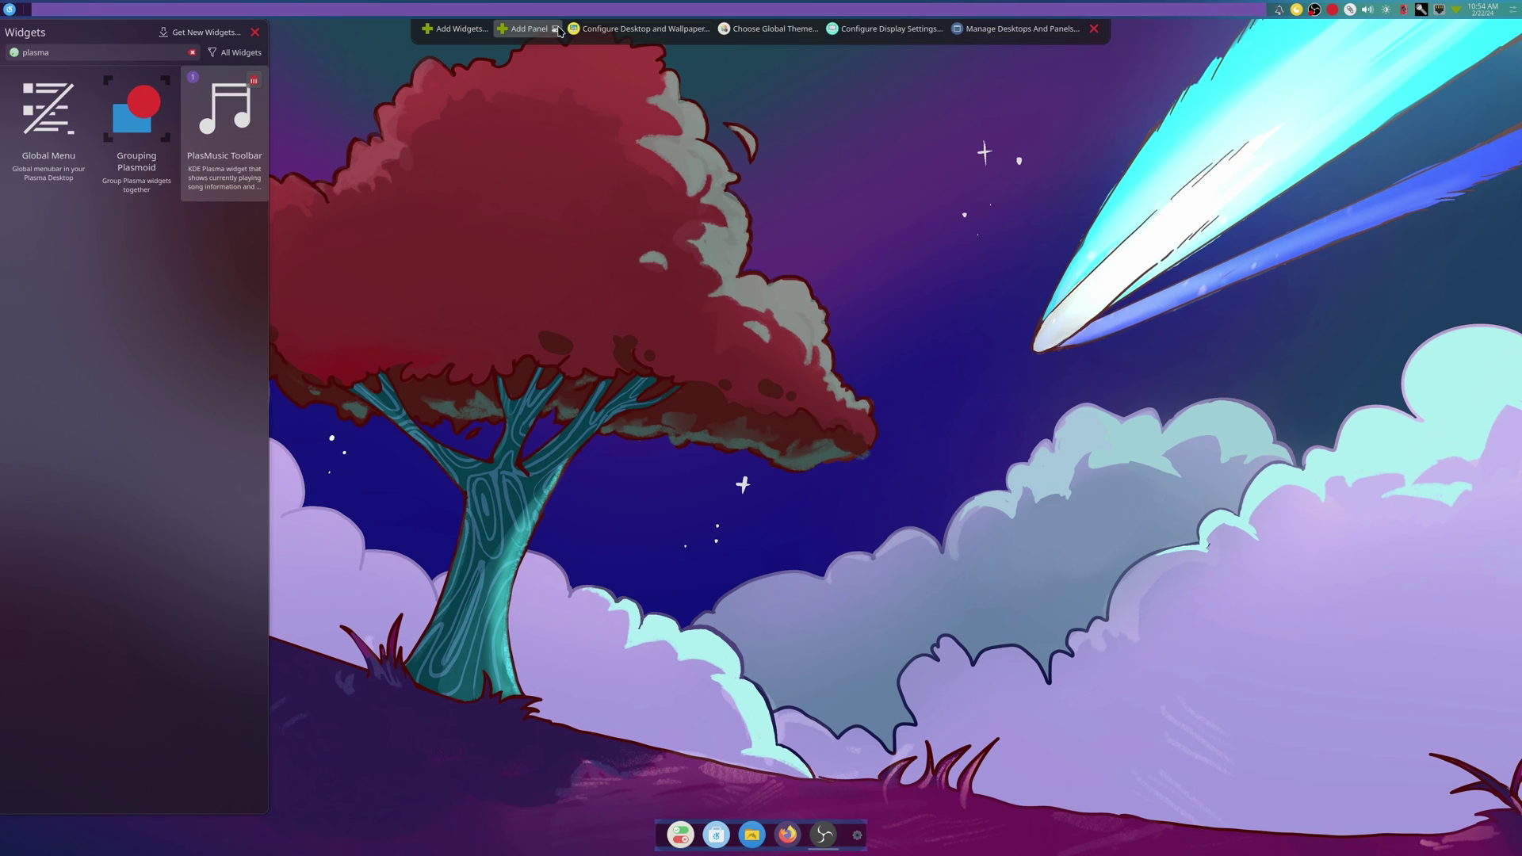
click(1094, 28)
Add a spacer to the top panel, move the Global Menu far left, and centre PlasMusic.
right_click(911, 16)
click(963, 64)
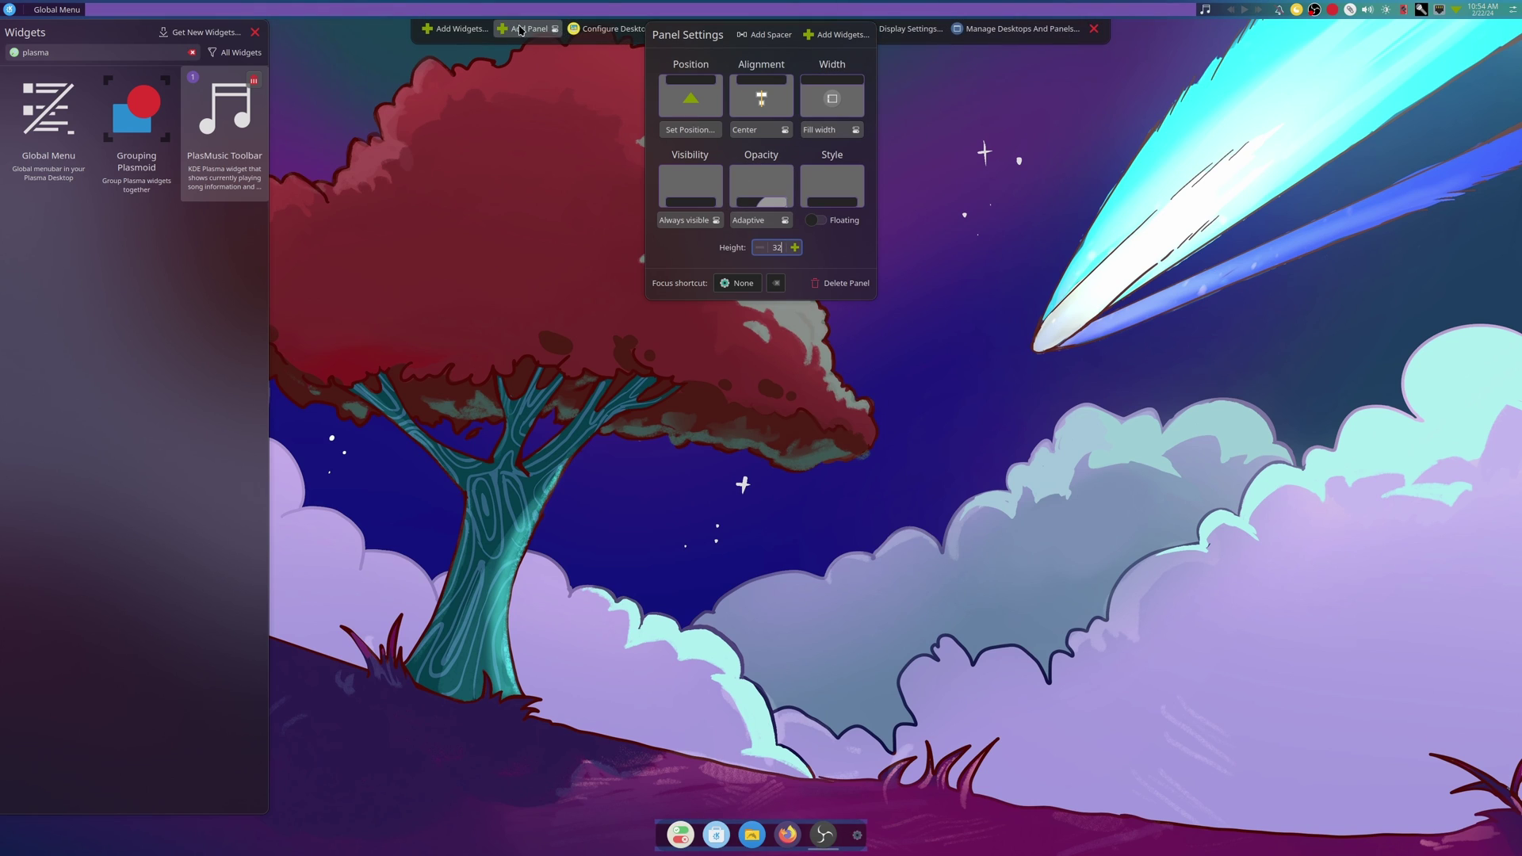
click(777, 35)
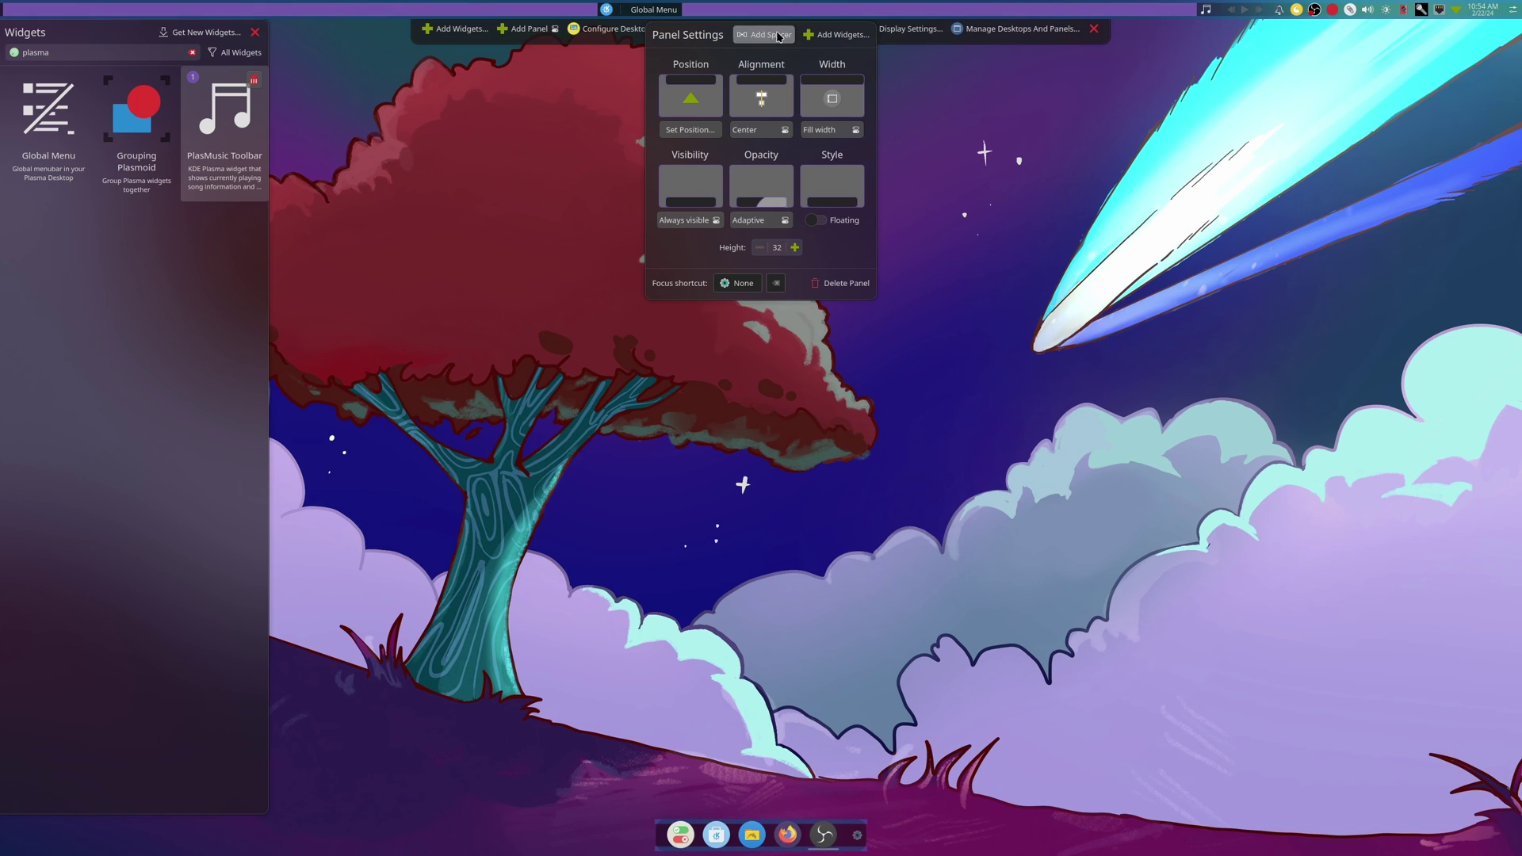
drag(642, 10, 40, 9)
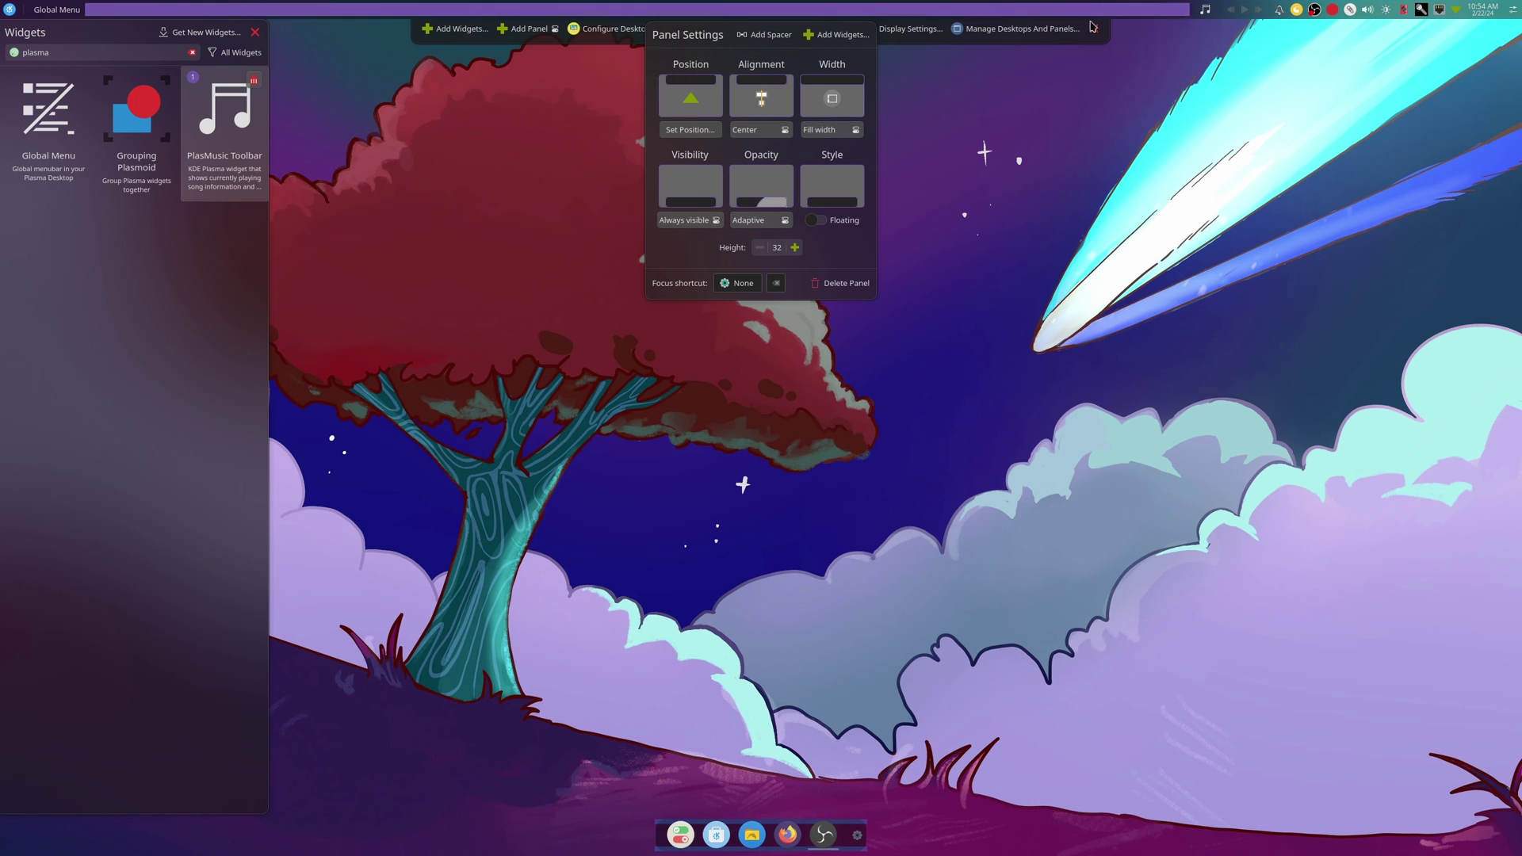
drag(1206, 9, 1332, 11)
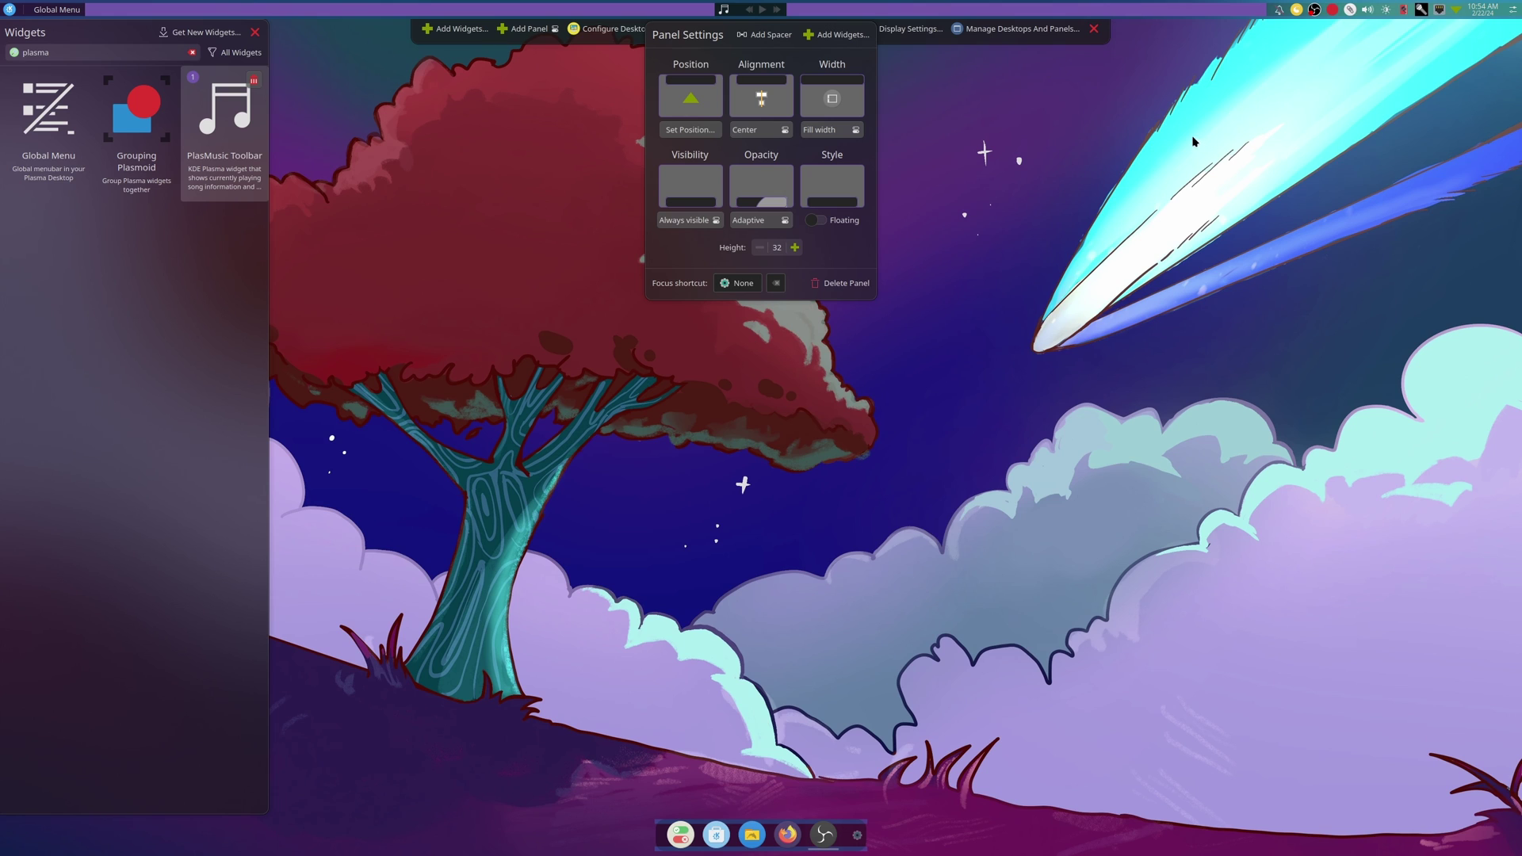
click(1094, 28)
click(255, 32)
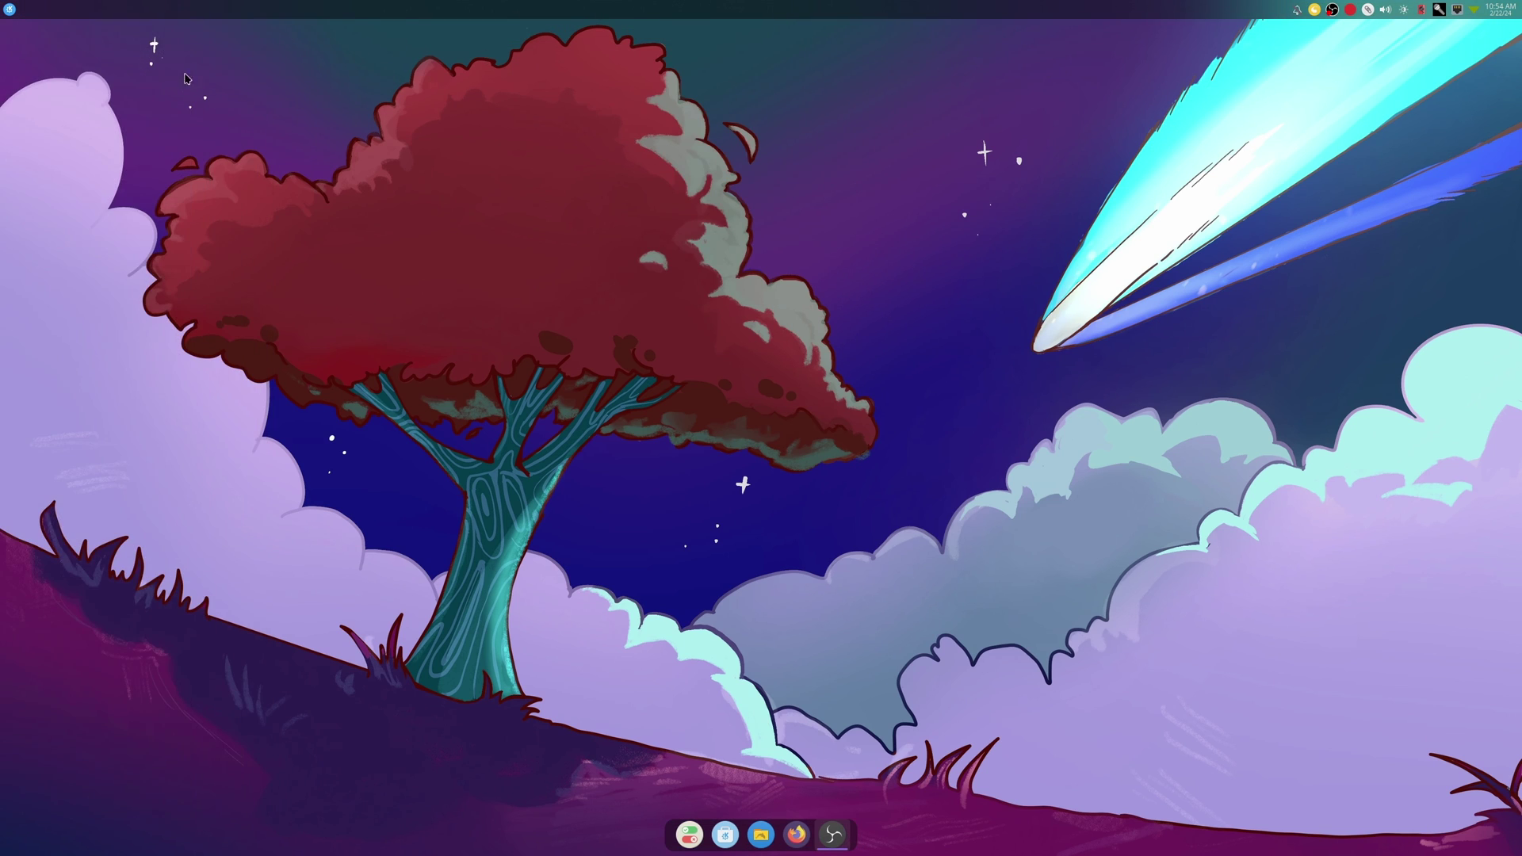
Re-enter edit mode to review the top panel layout, then leave edit mode.
right_click(37, 17)
right_click(24, 22)
click(56, 44)
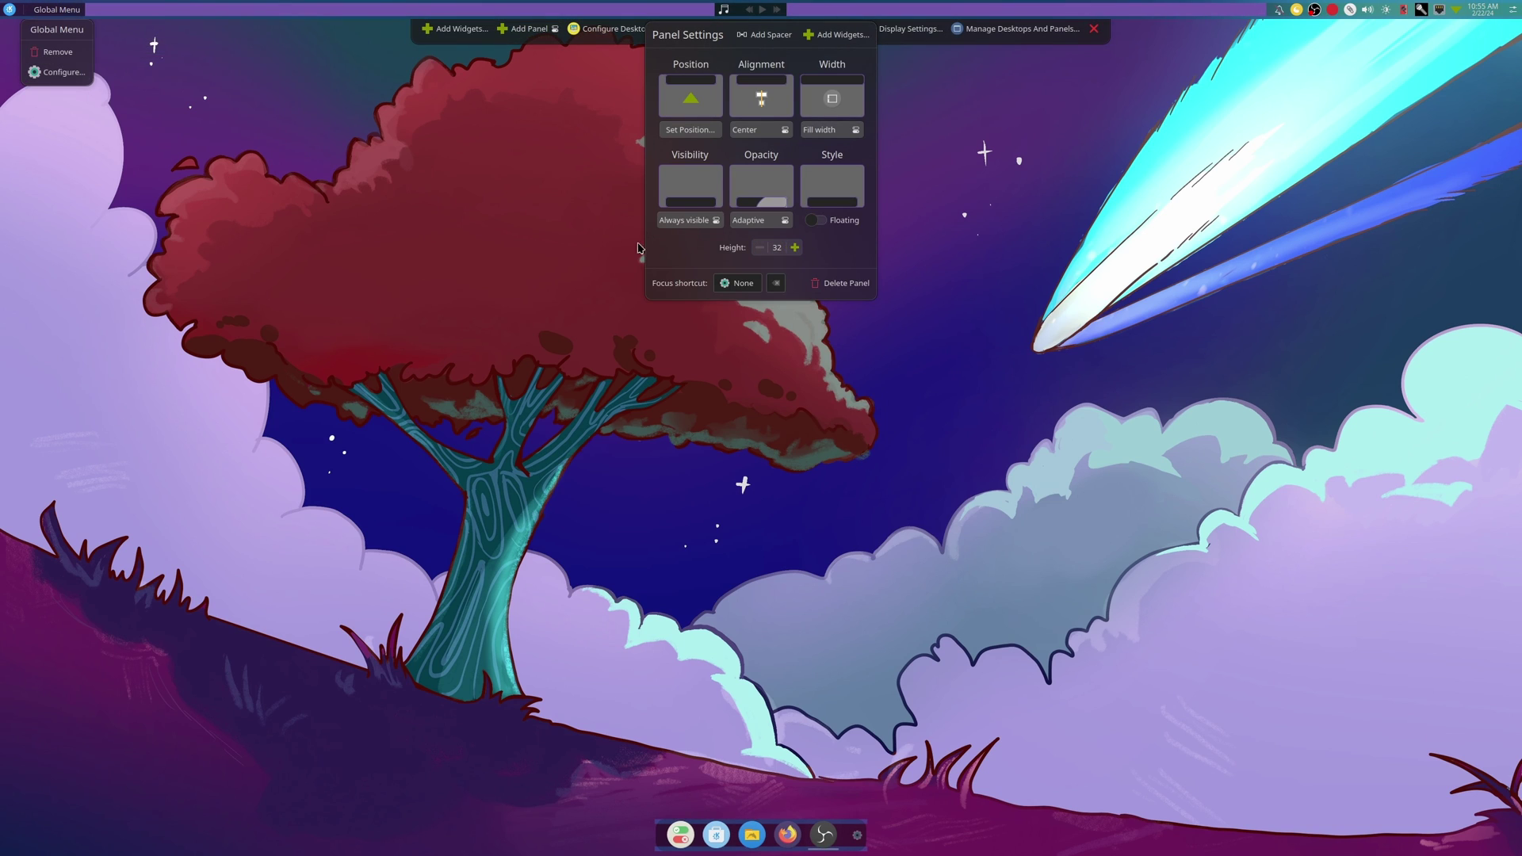
mouse_move(738, 6)
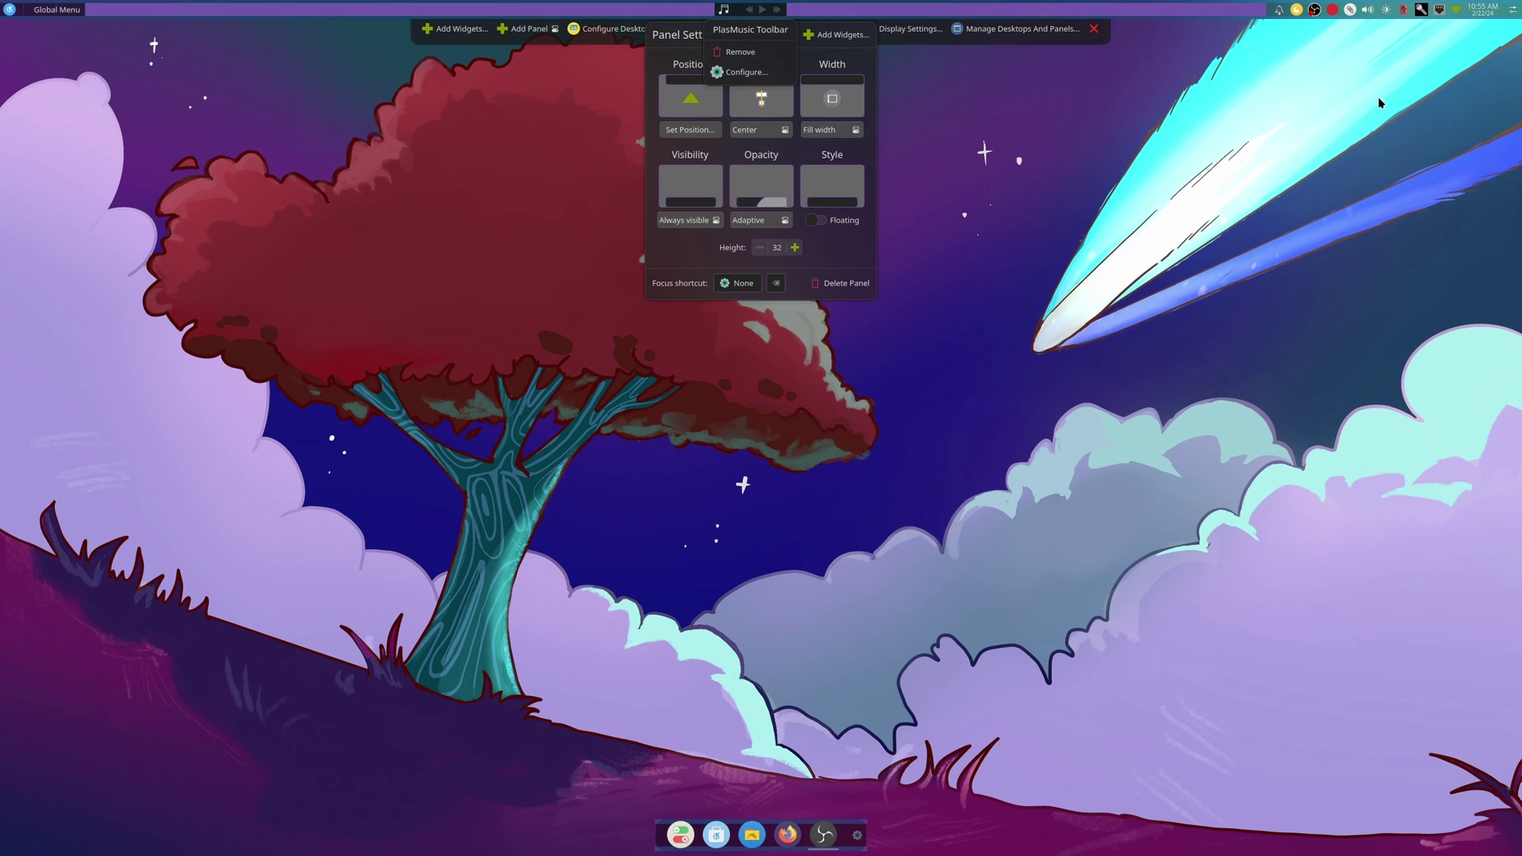
mouse_move(1480, 6)
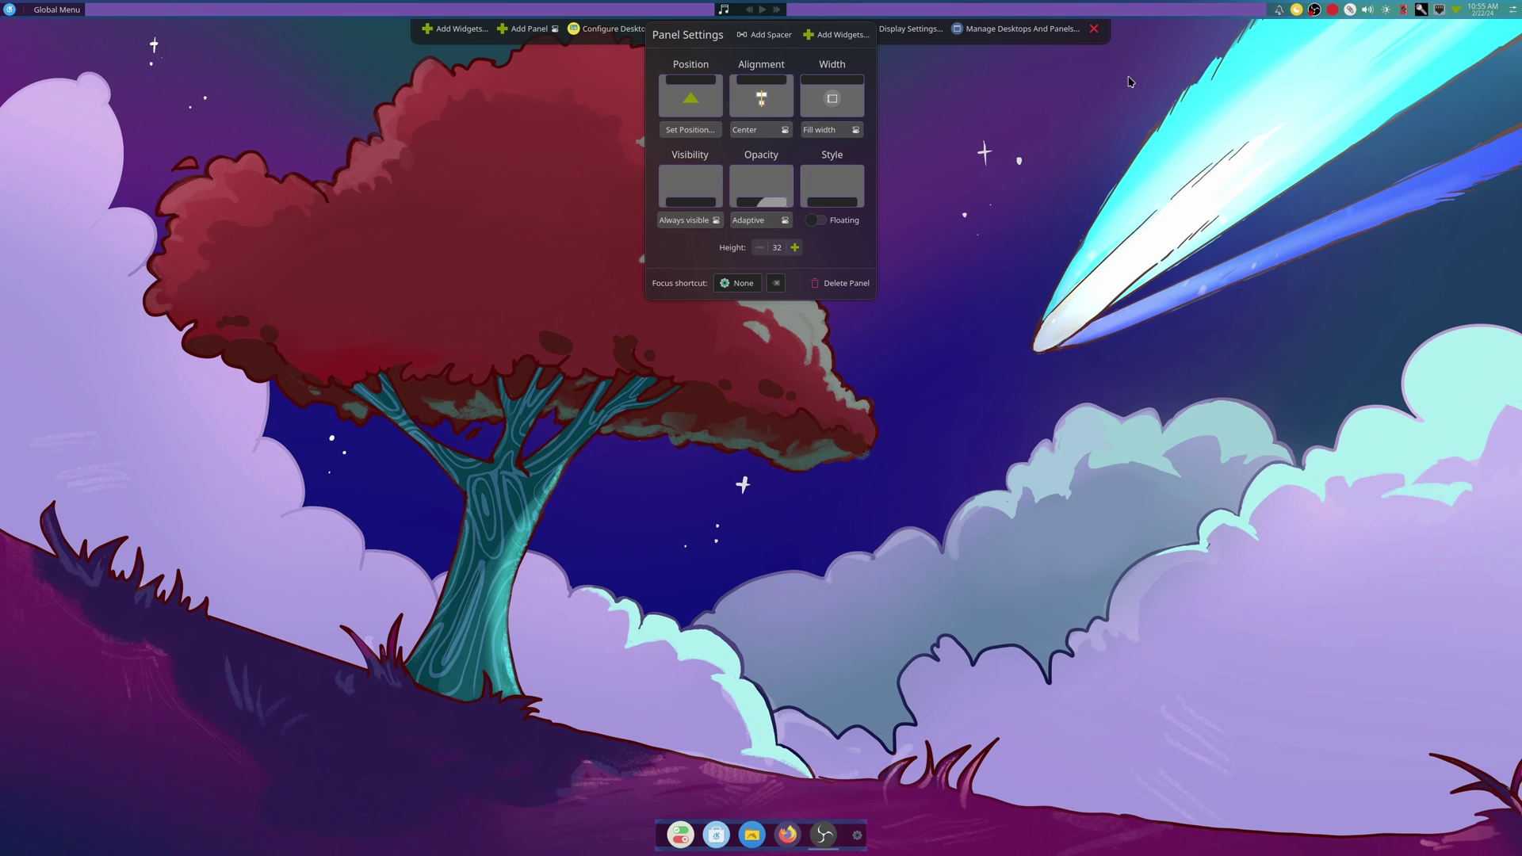
click(1095, 29)
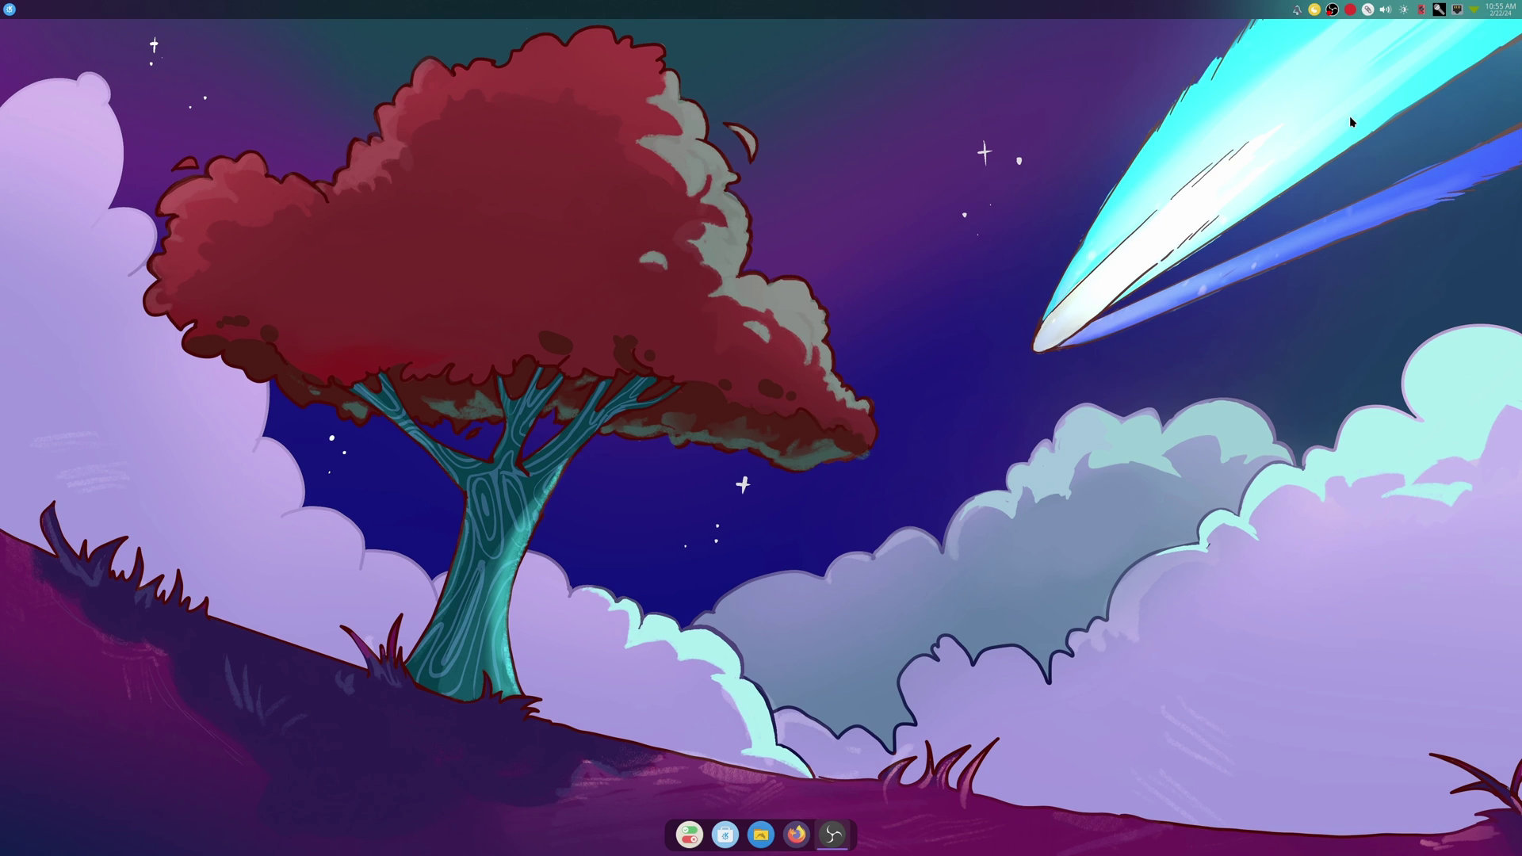
Set the system tray's icon spacing to Small.
right_click(1459, 16)
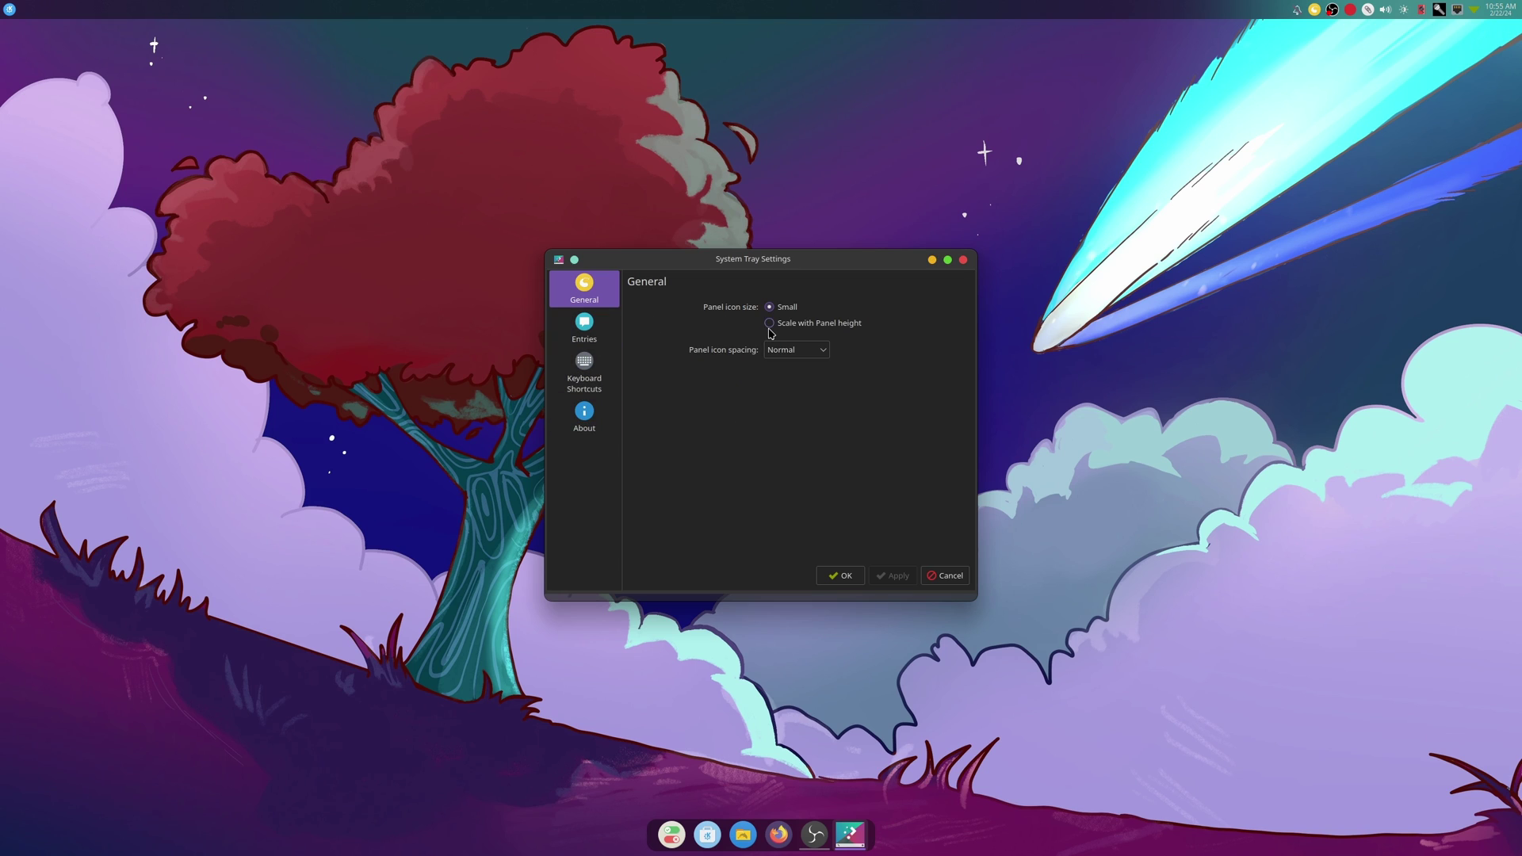
click(795, 355)
click(796, 363)
click(889, 577)
Set Plasma Browser Integration and Screen casting tray entries to Always hidden.
click(584, 326)
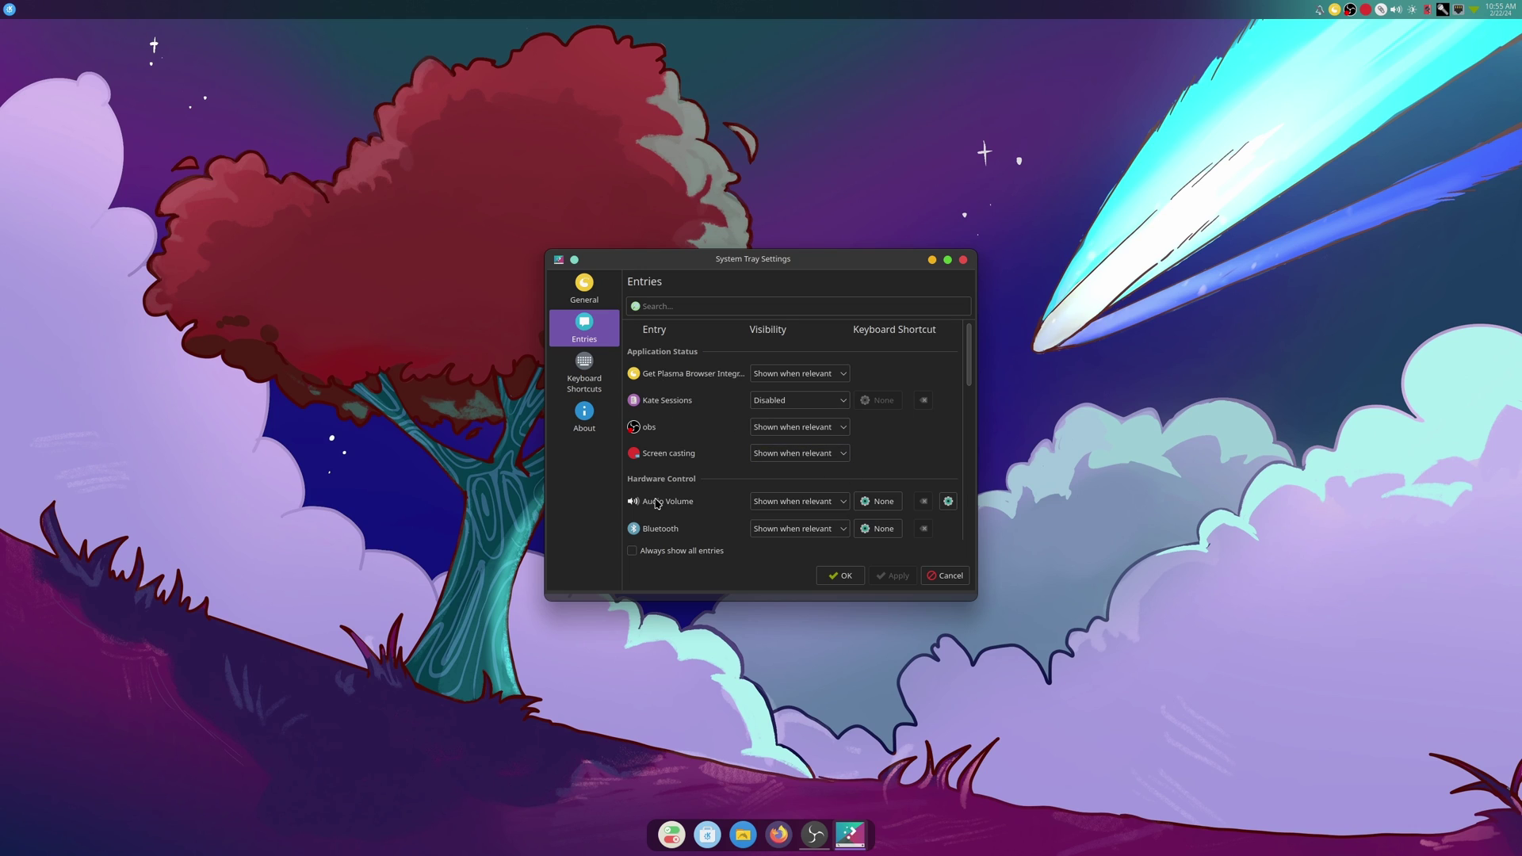
click(797, 374)
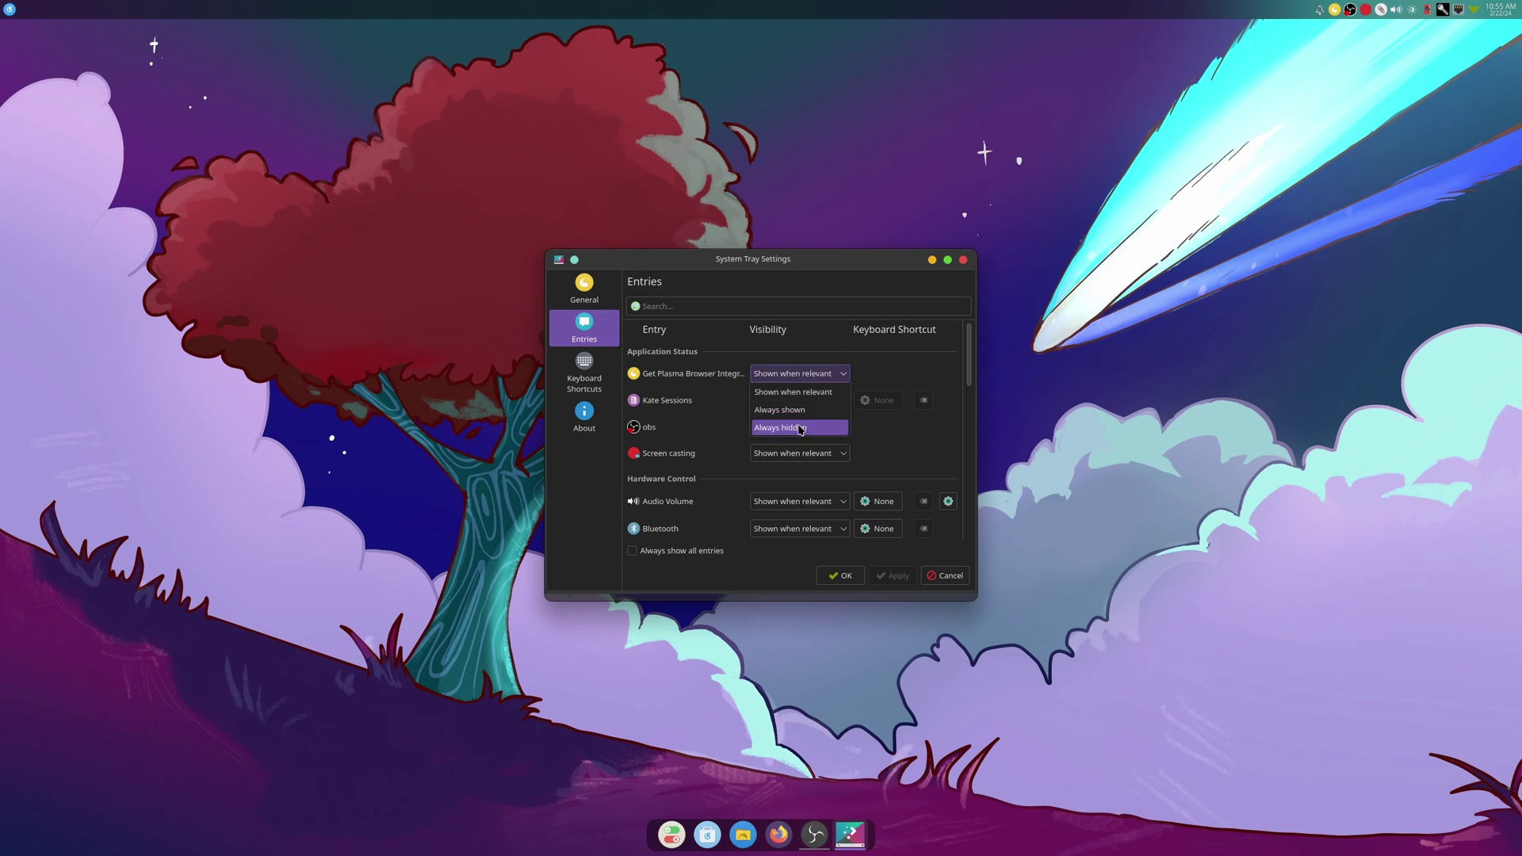
click(797, 422)
click(898, 577)
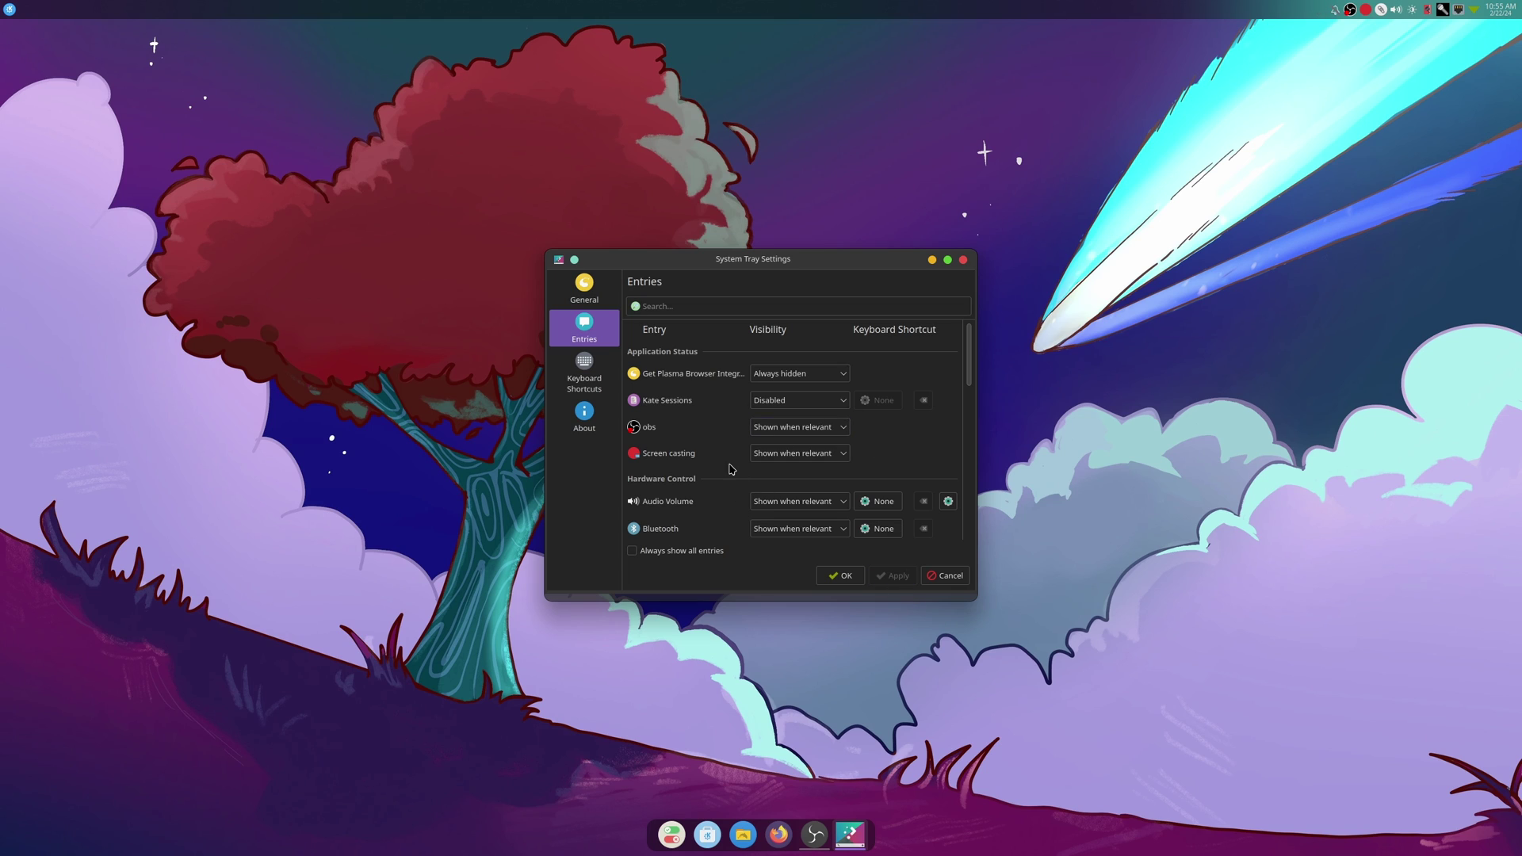
click(800, 451)
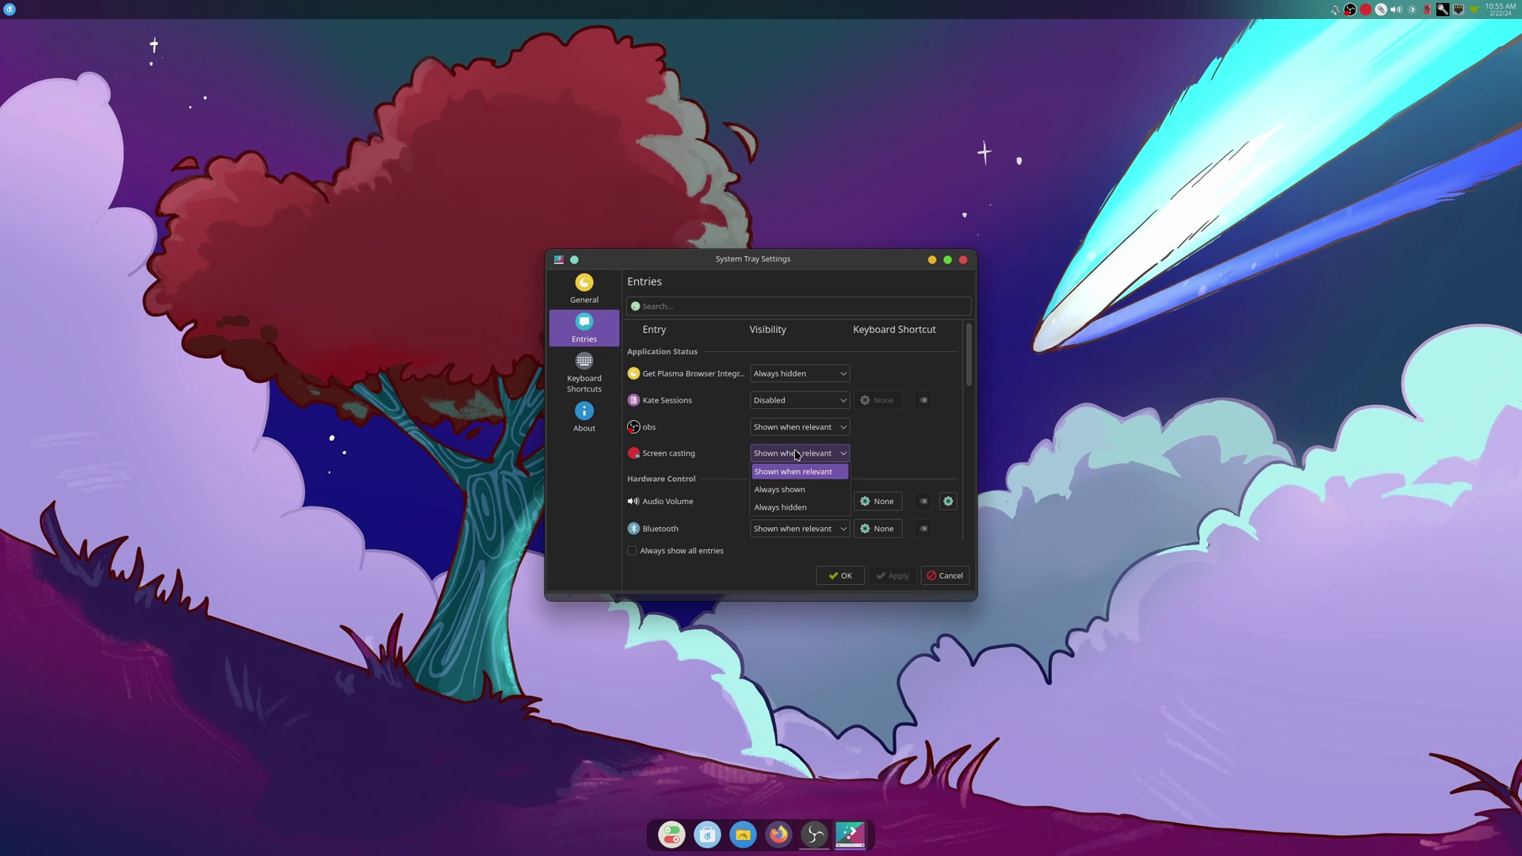
click(799, 508)
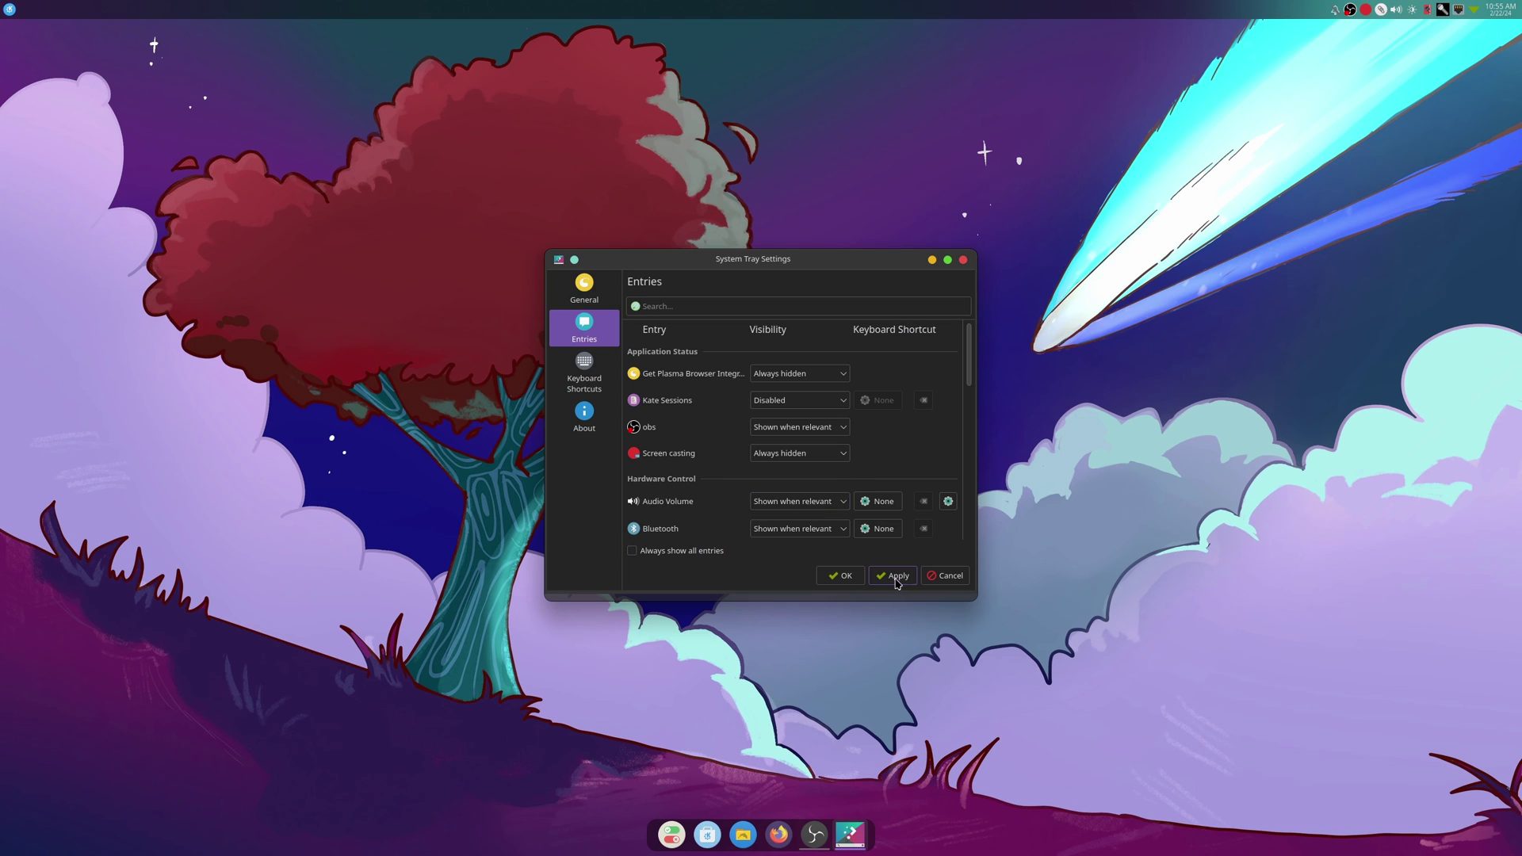
click(895, 576)
Disable the Camera Indicator, Display Configuration, Keyboard Layout and Lock Keys Status tray entries.
scroll(752, 486, down, 1)
scroll(751, 485, down, 2)
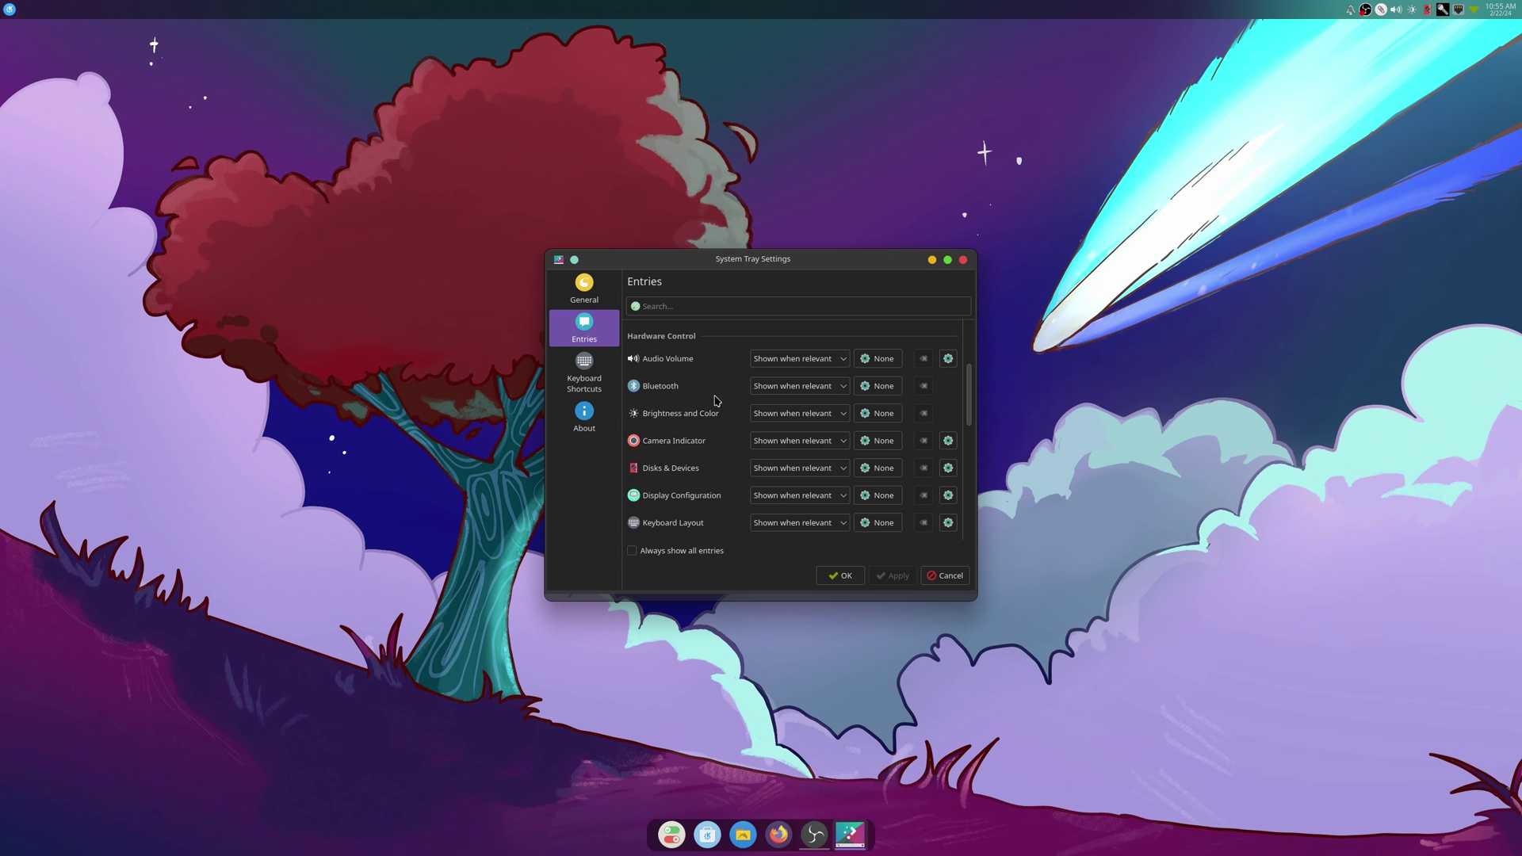
click(768, 441)
click(793, 512)
scroll(702, 490, down, 2)
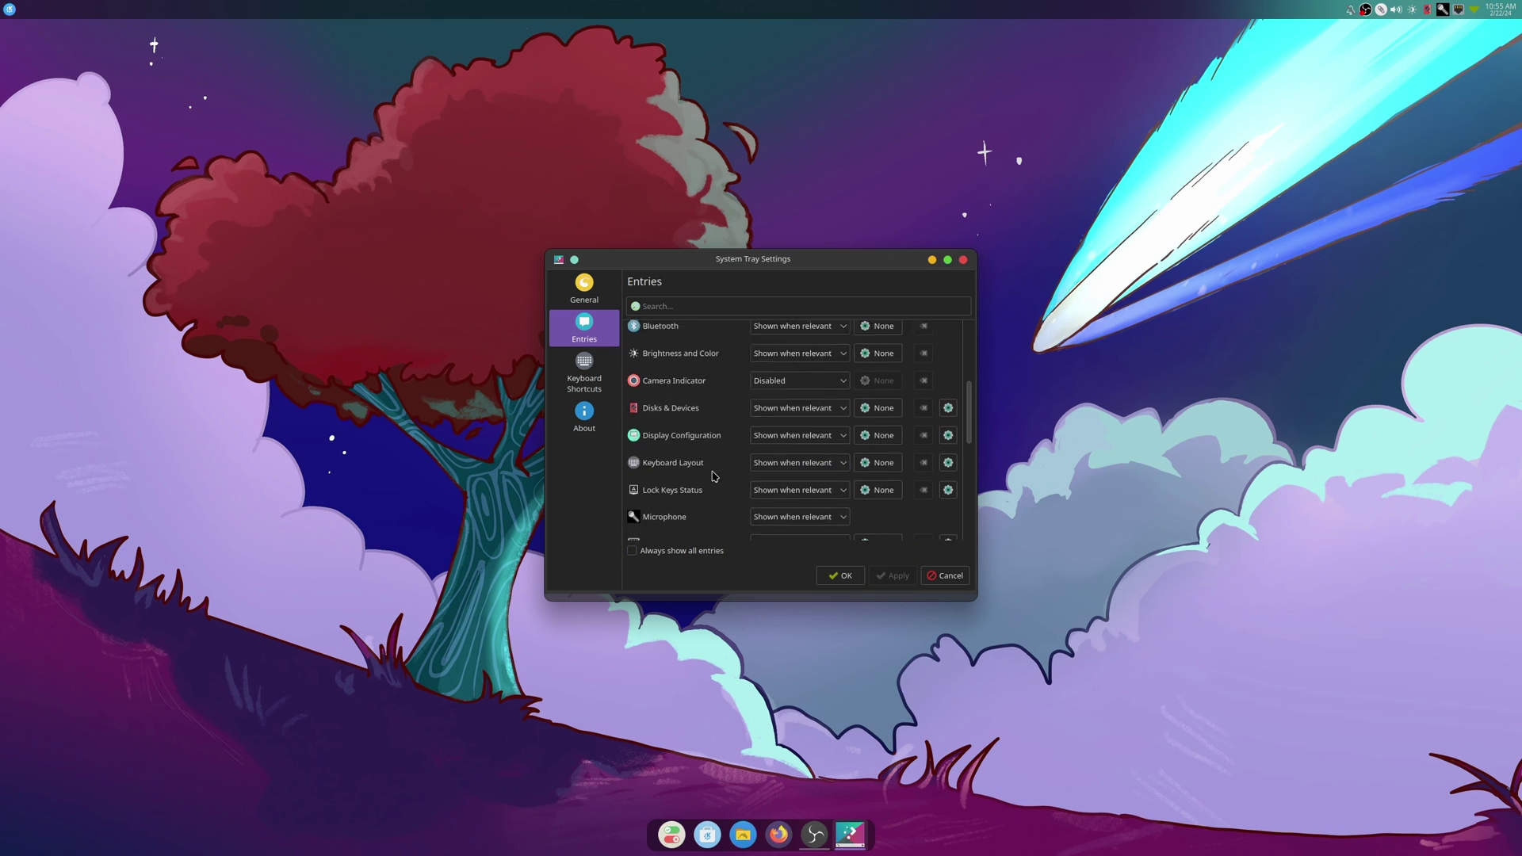
click(780, 428)
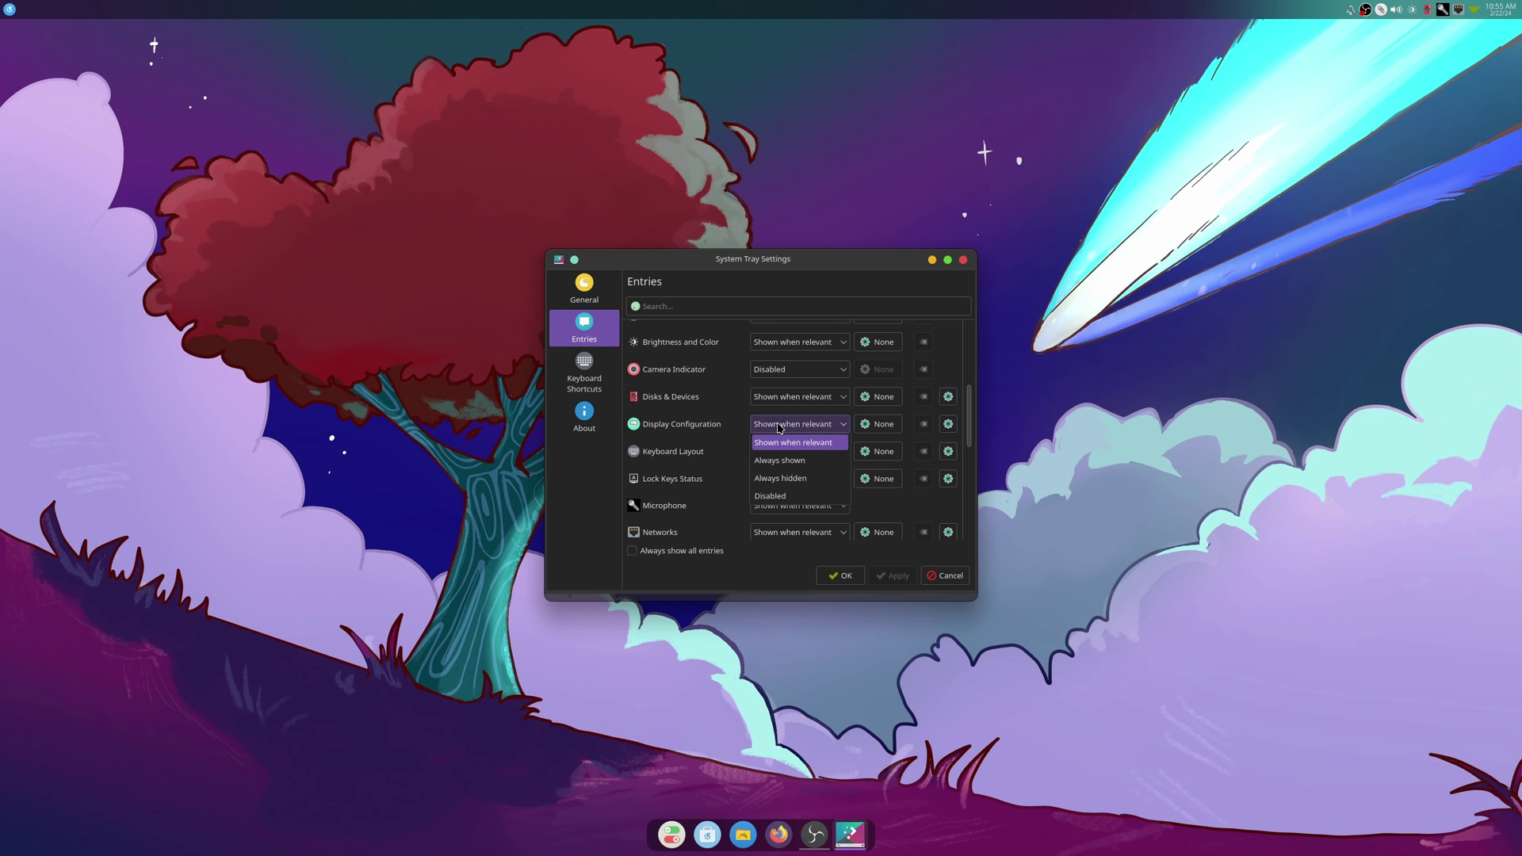
click(791, 497)
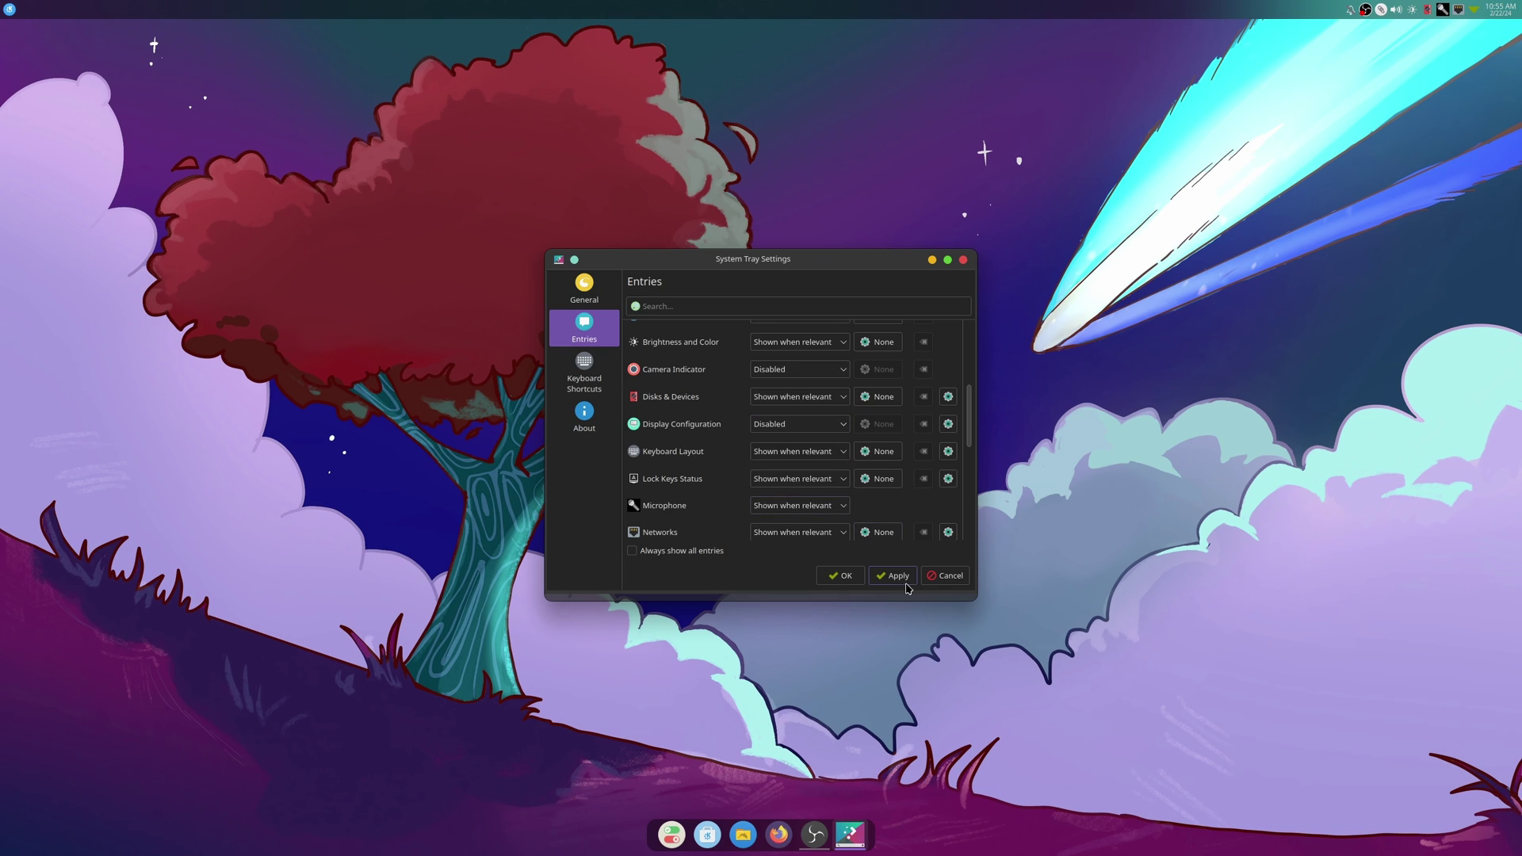
click(782, 452)
click(781, 523)
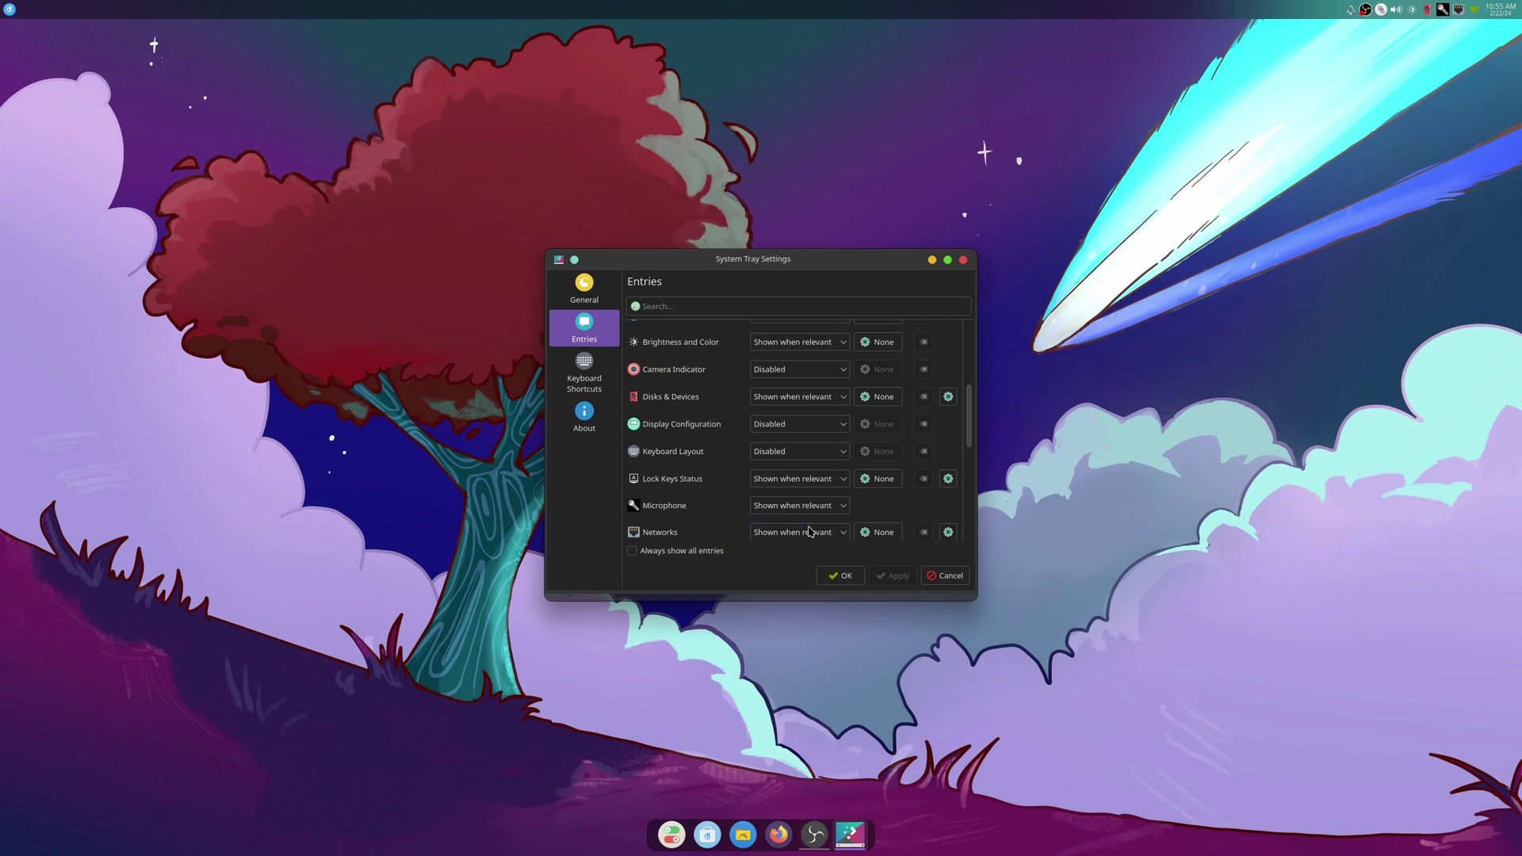
scroll(797, 524, down, 1)
click(786, 444)
click(792, 514)
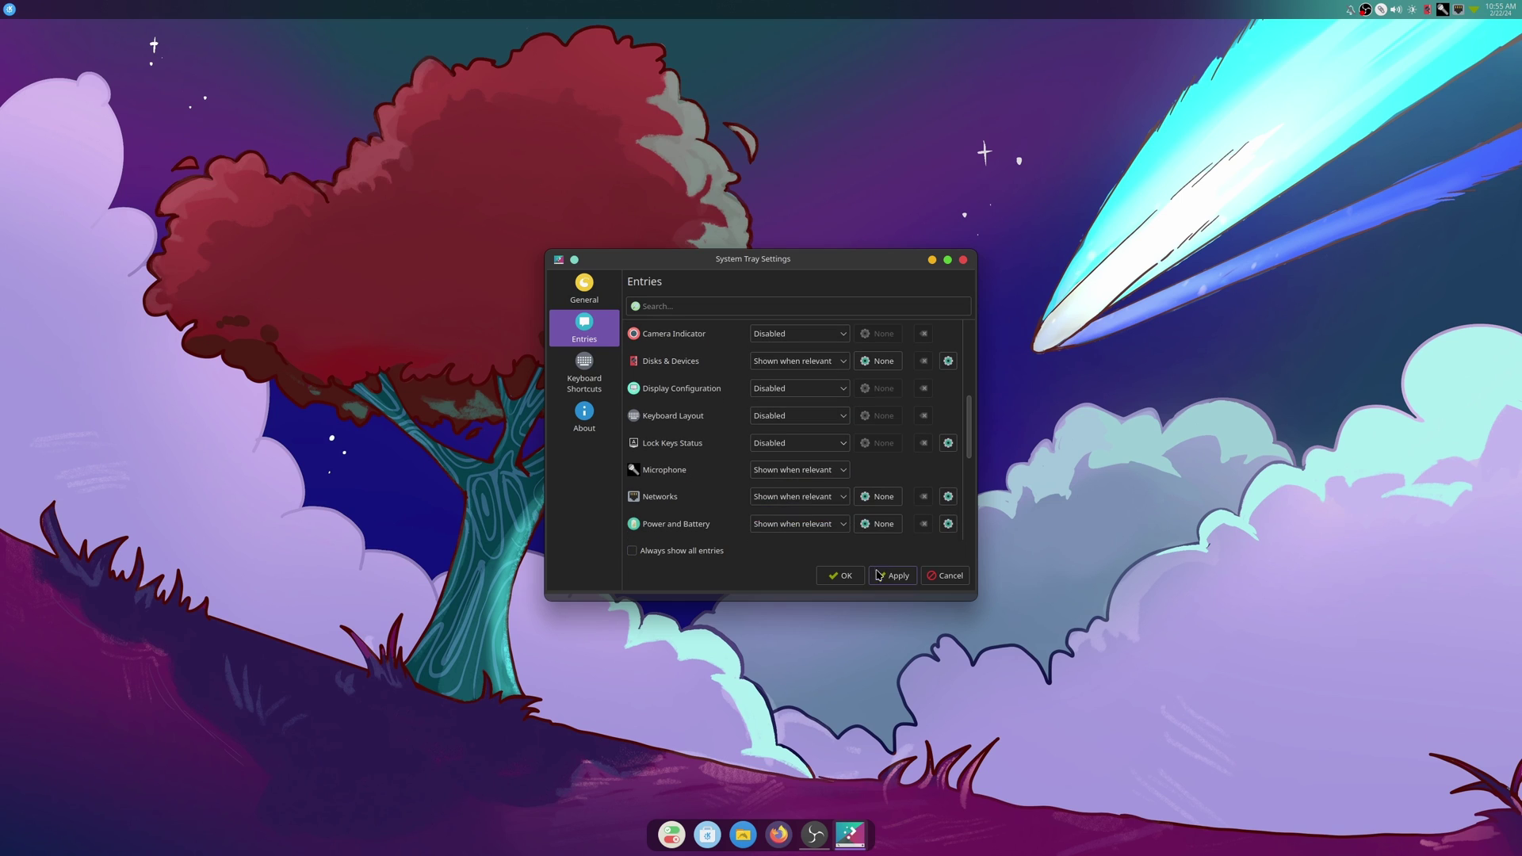
Hide the Microphone tray entry and disable the Disks & Devices and Clipboard entries.
click(879, 577)
click(796, 471)
click(793, 523)
click(879, 576)
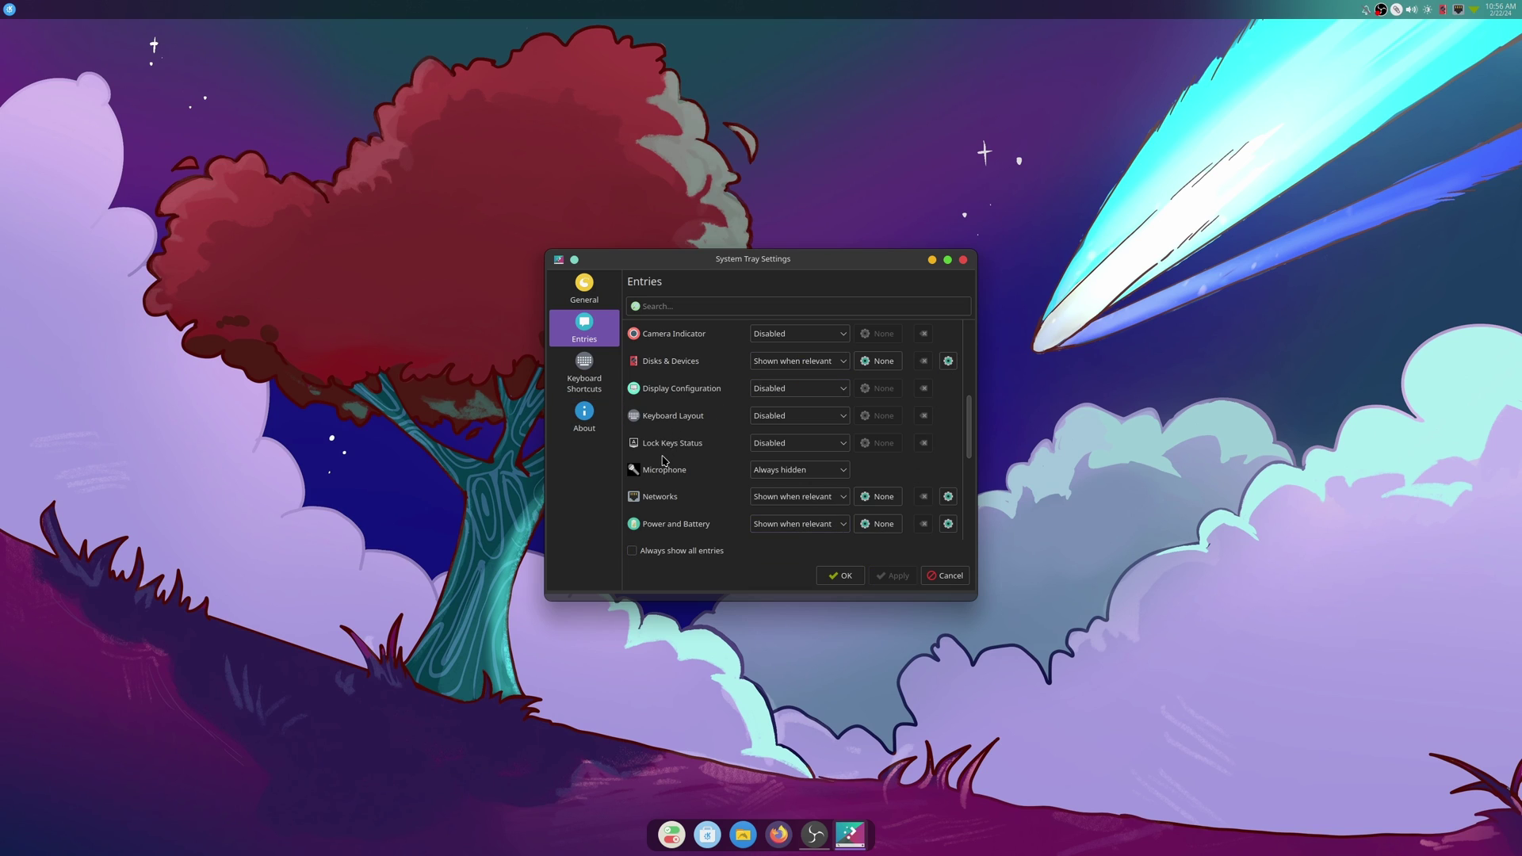
click(797, 362)
click(793, 432)
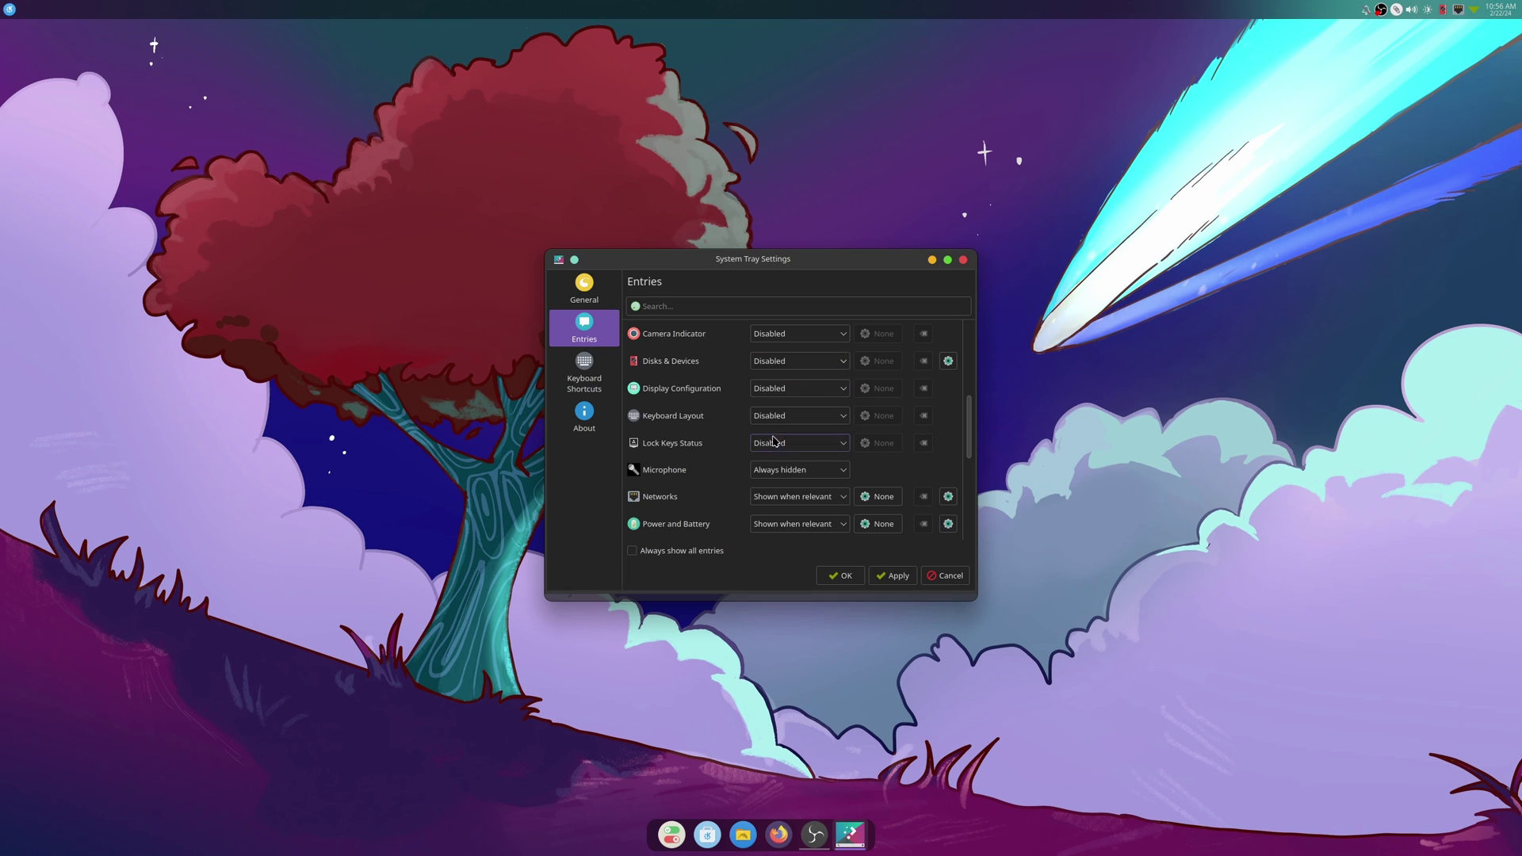
click(888, 577)
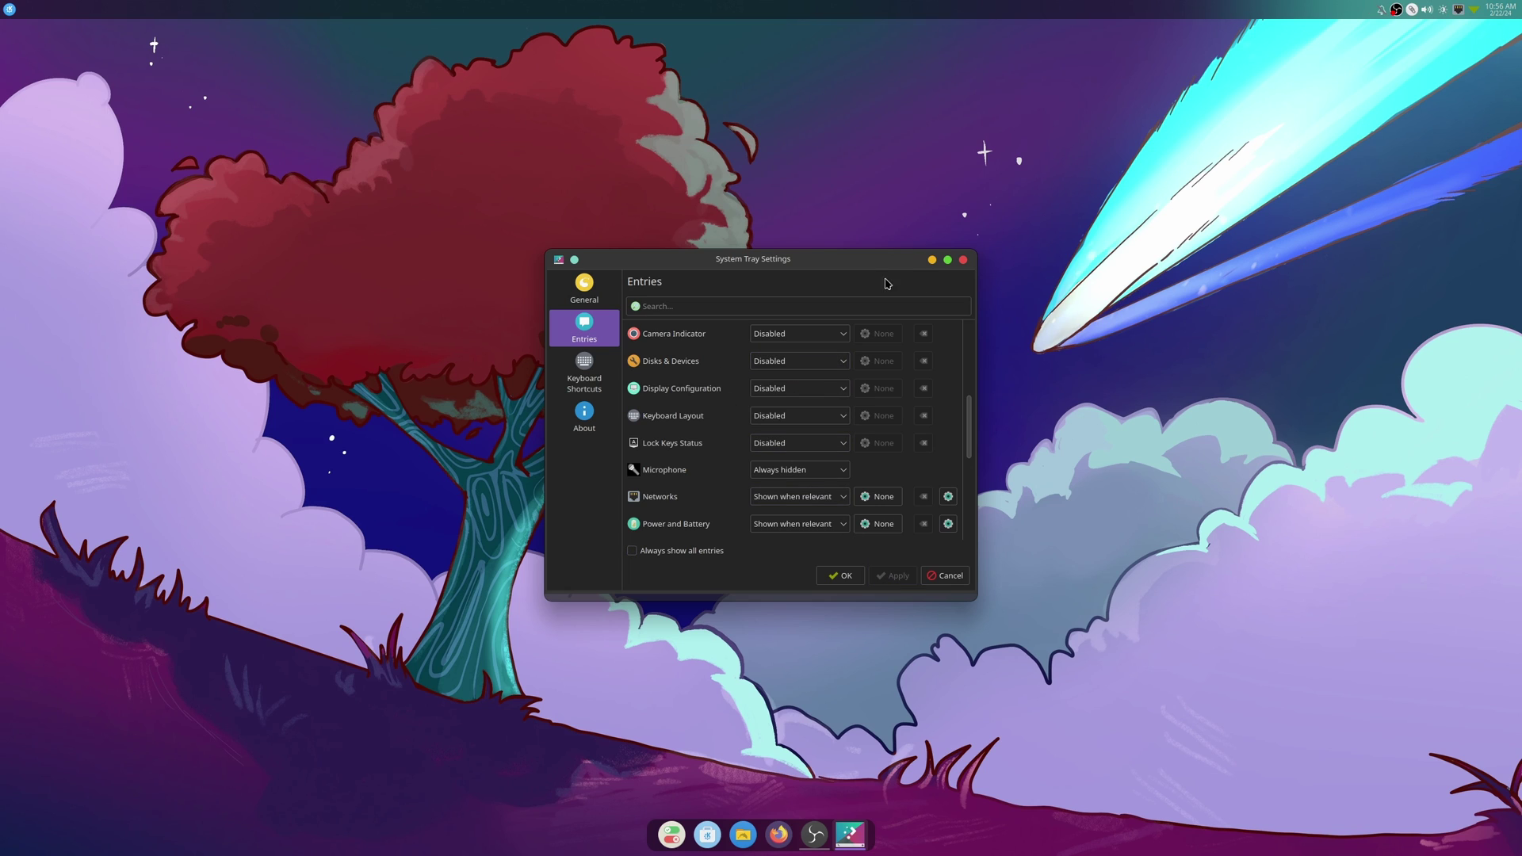
scroll(714, 480, up, 5)
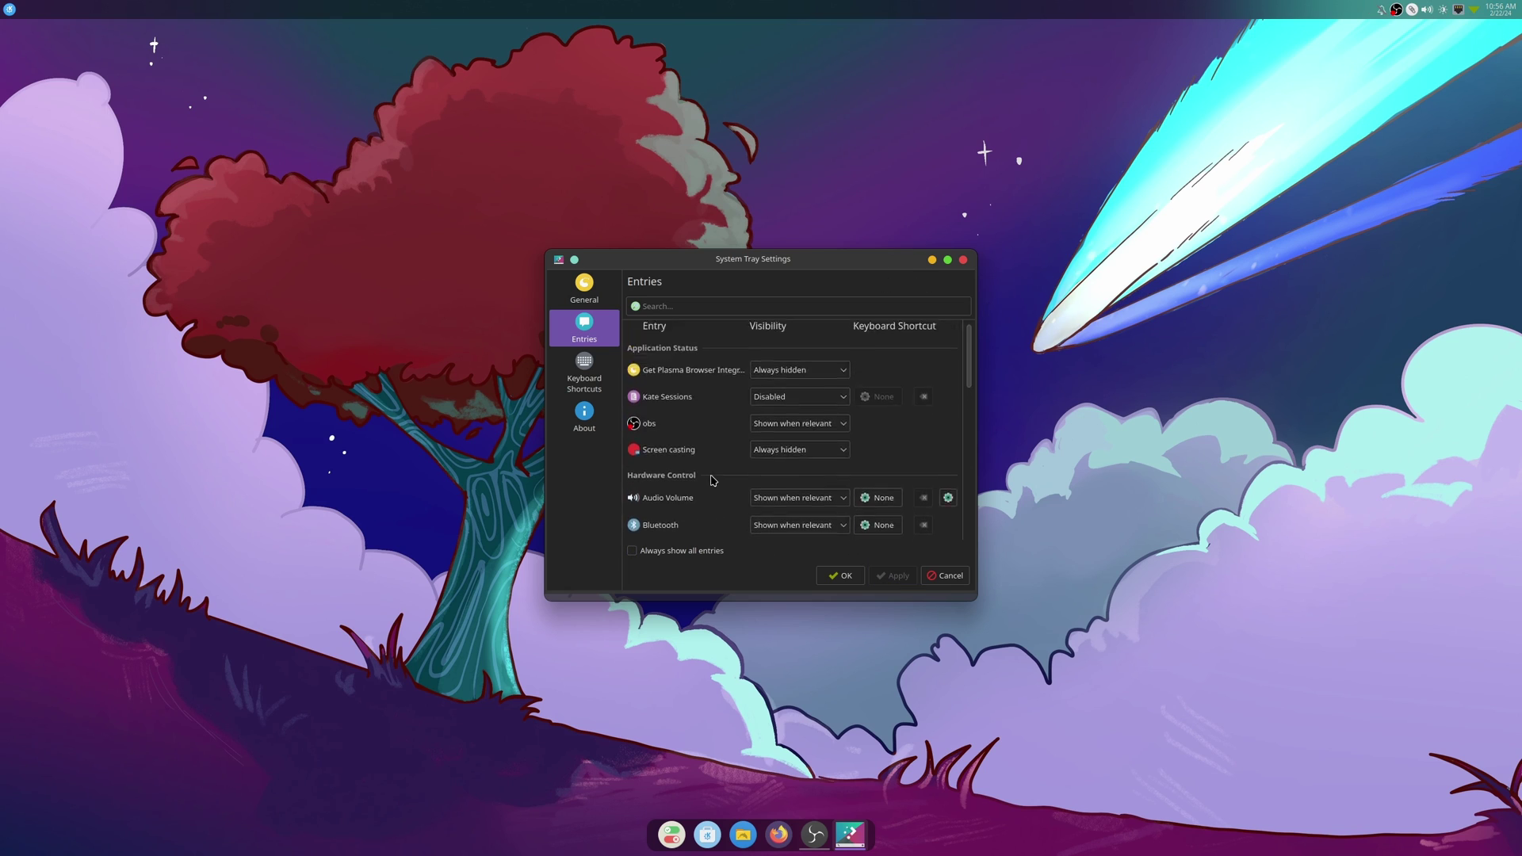
scroll(713, 479, down, 8)
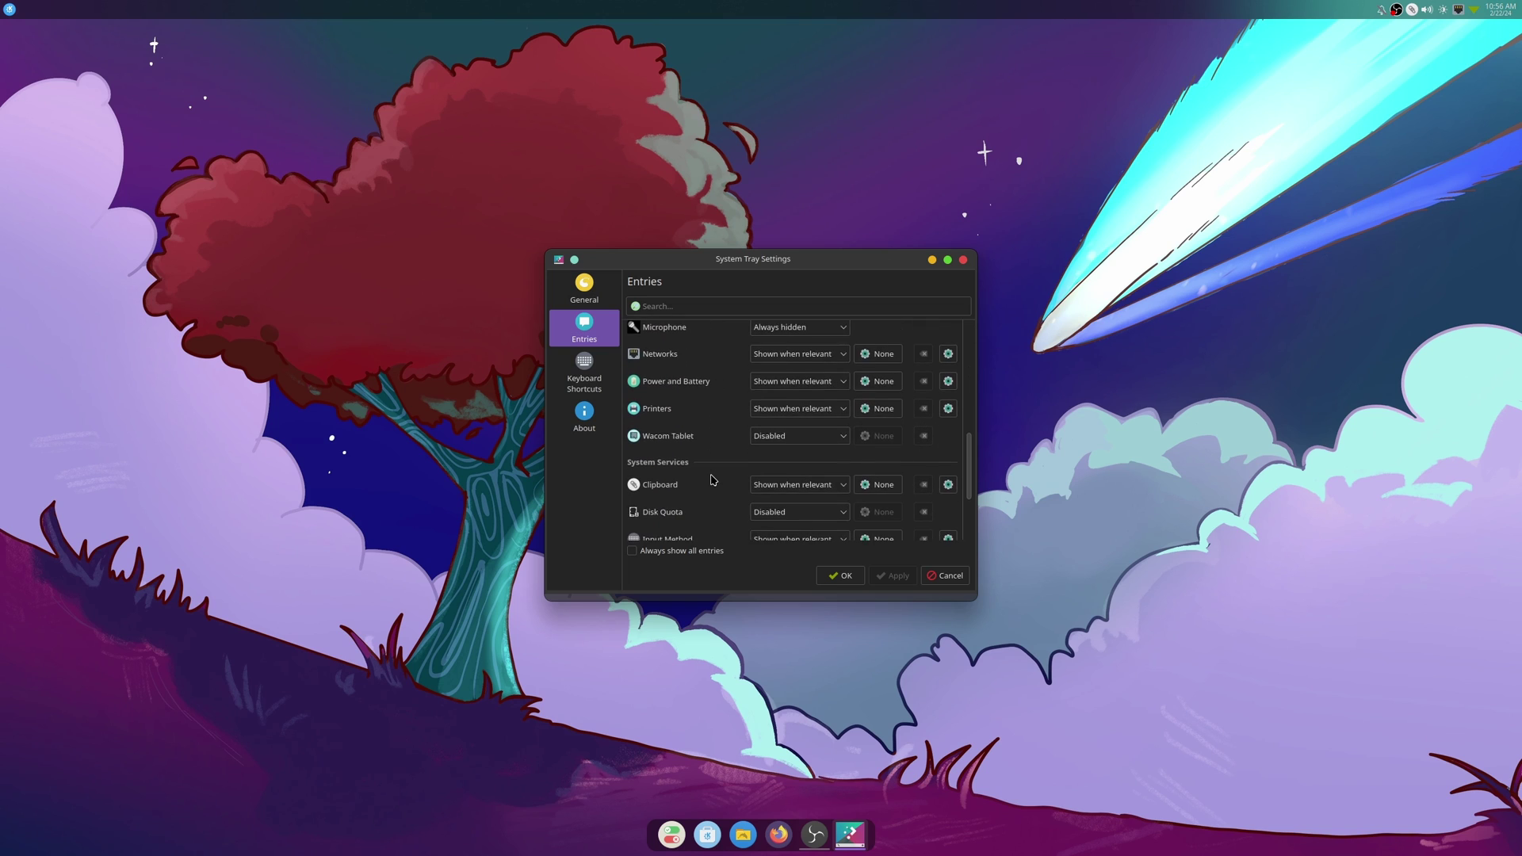
click(764, 452)
click(789, 522)
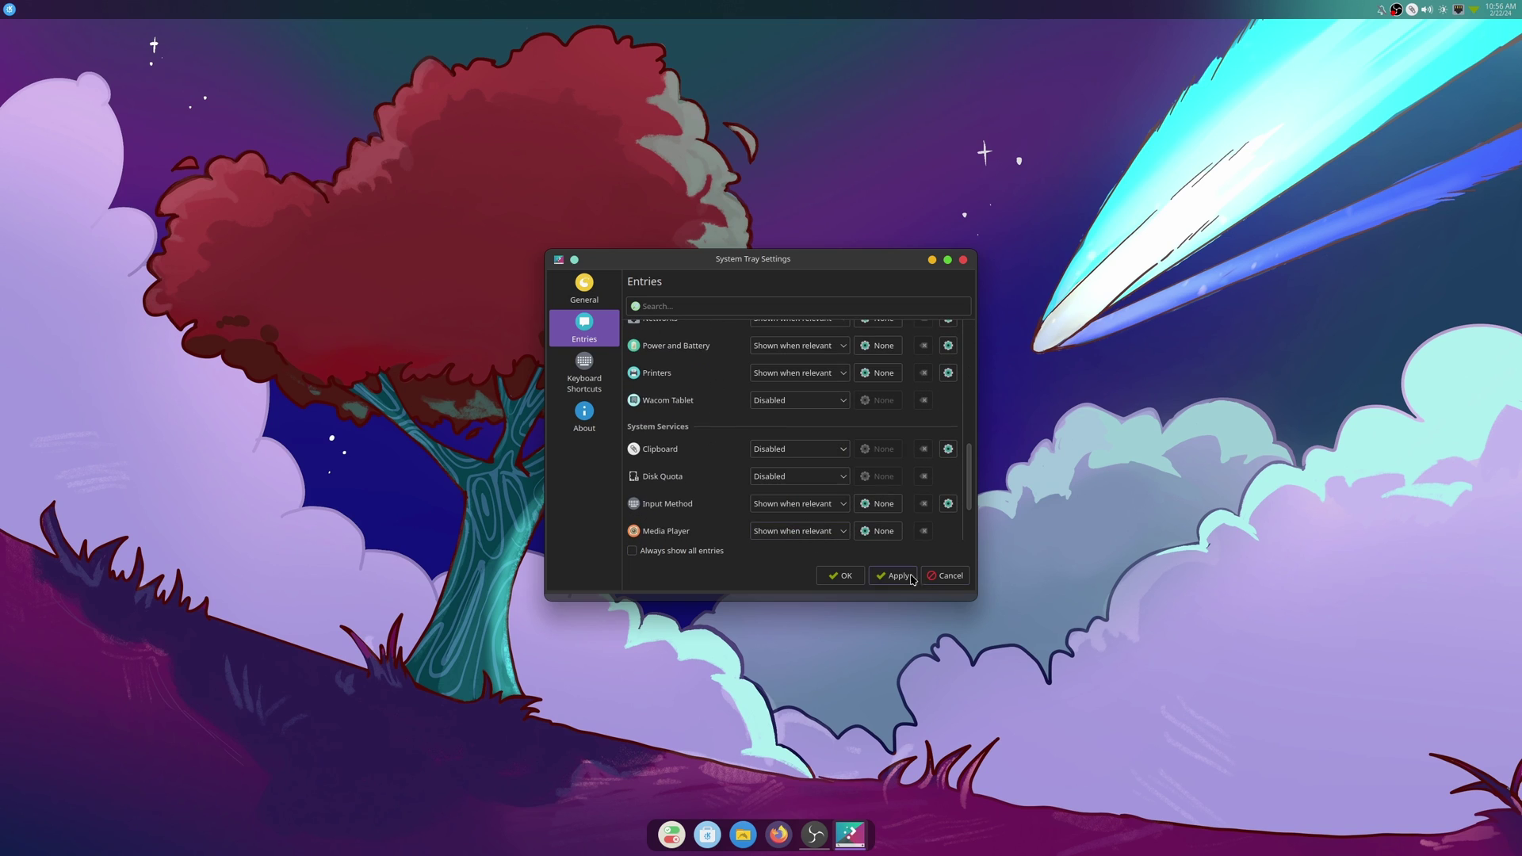
click(891, 577)
Set the Weather Report tray entry to Always shown.
scroll(716, 508, up, 3)
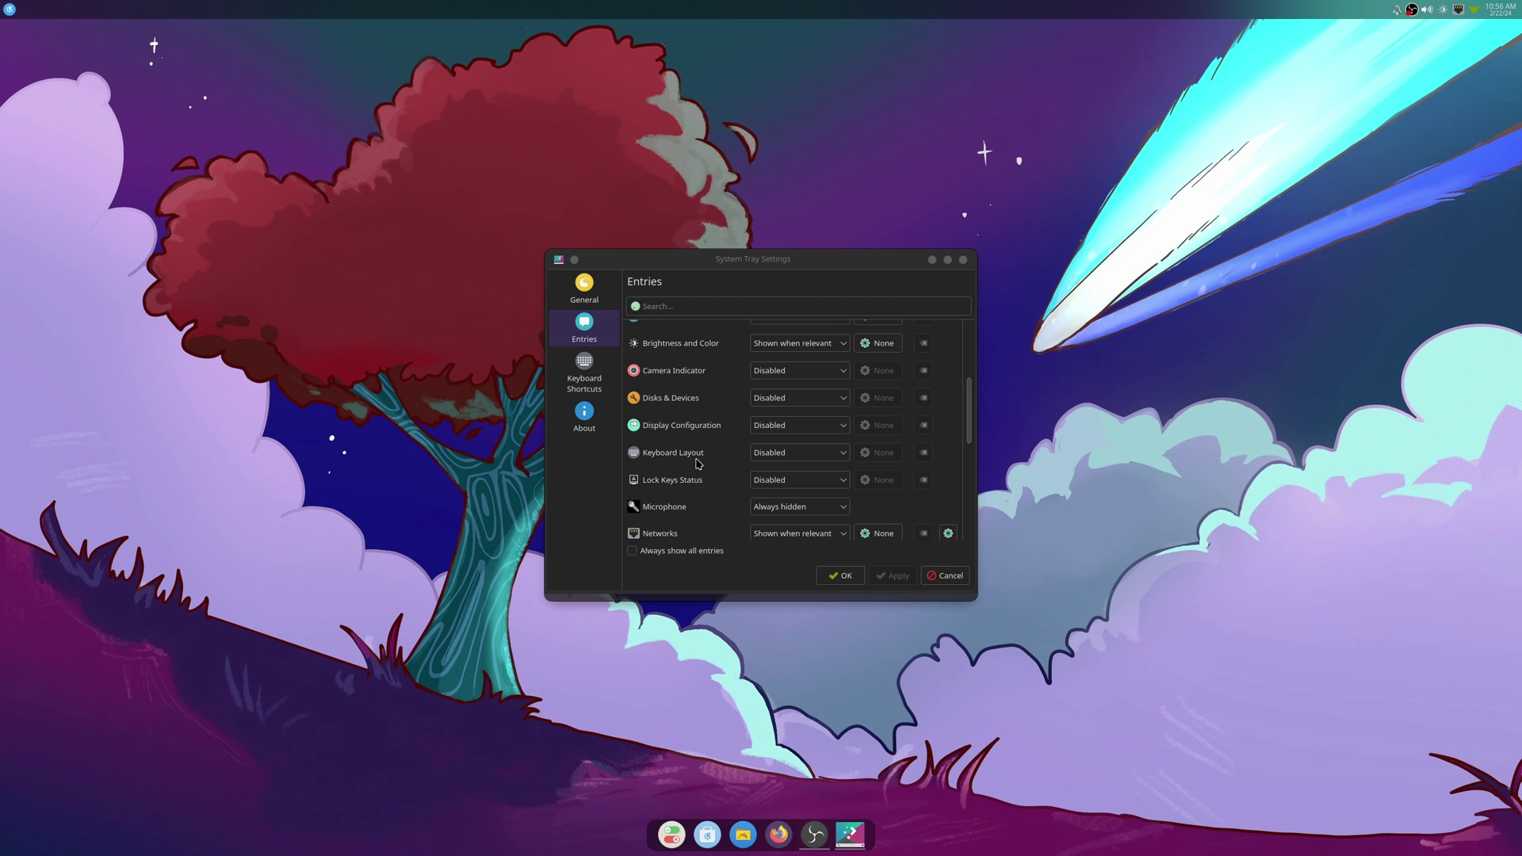
scroll(697, 464, down, 5)
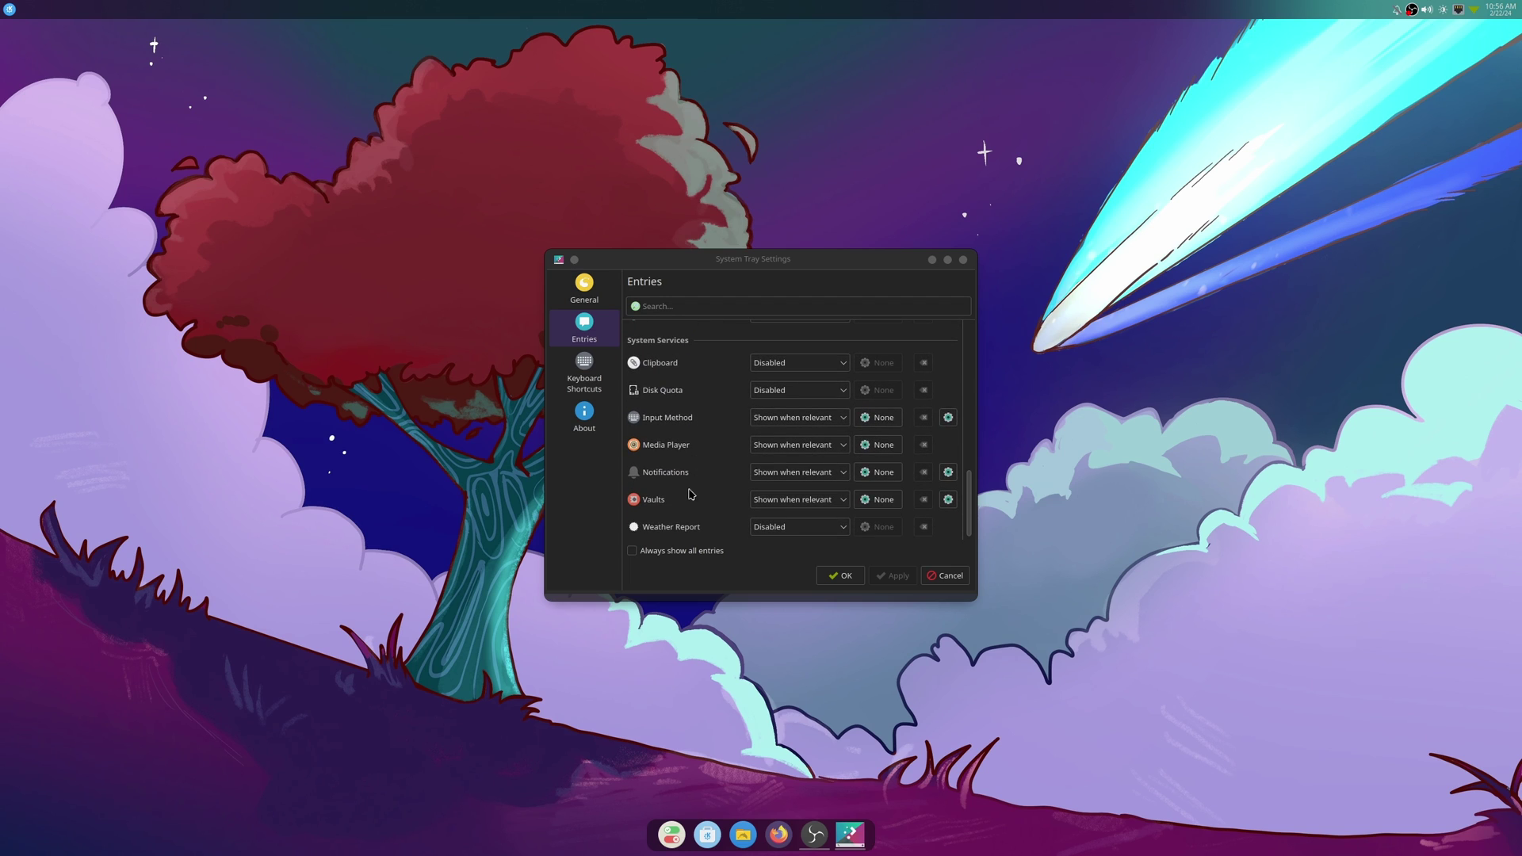
click(843, 473)
click(844, 479)
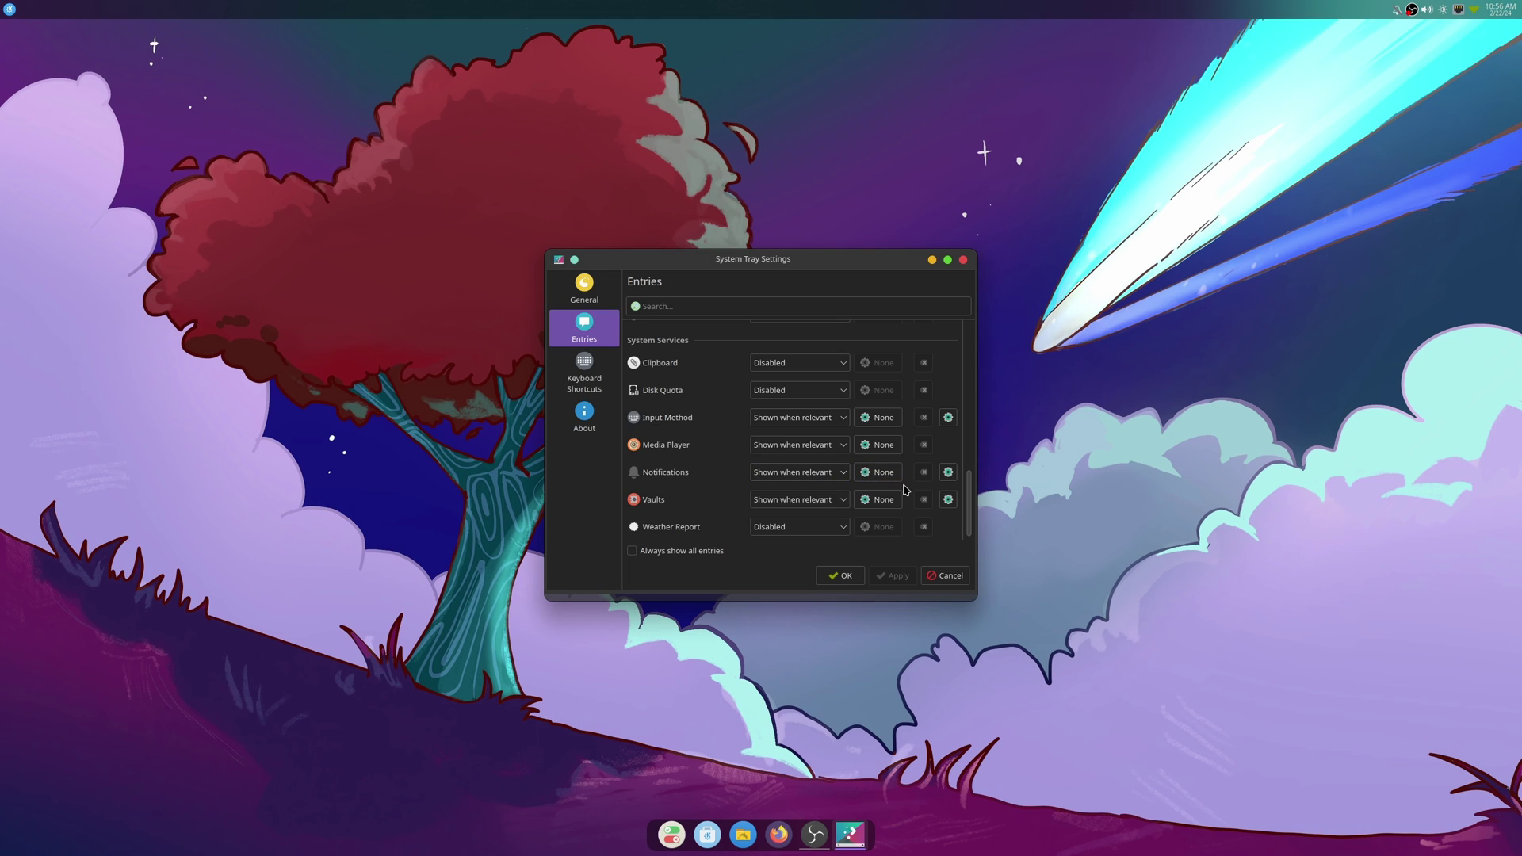
click(813, 531)
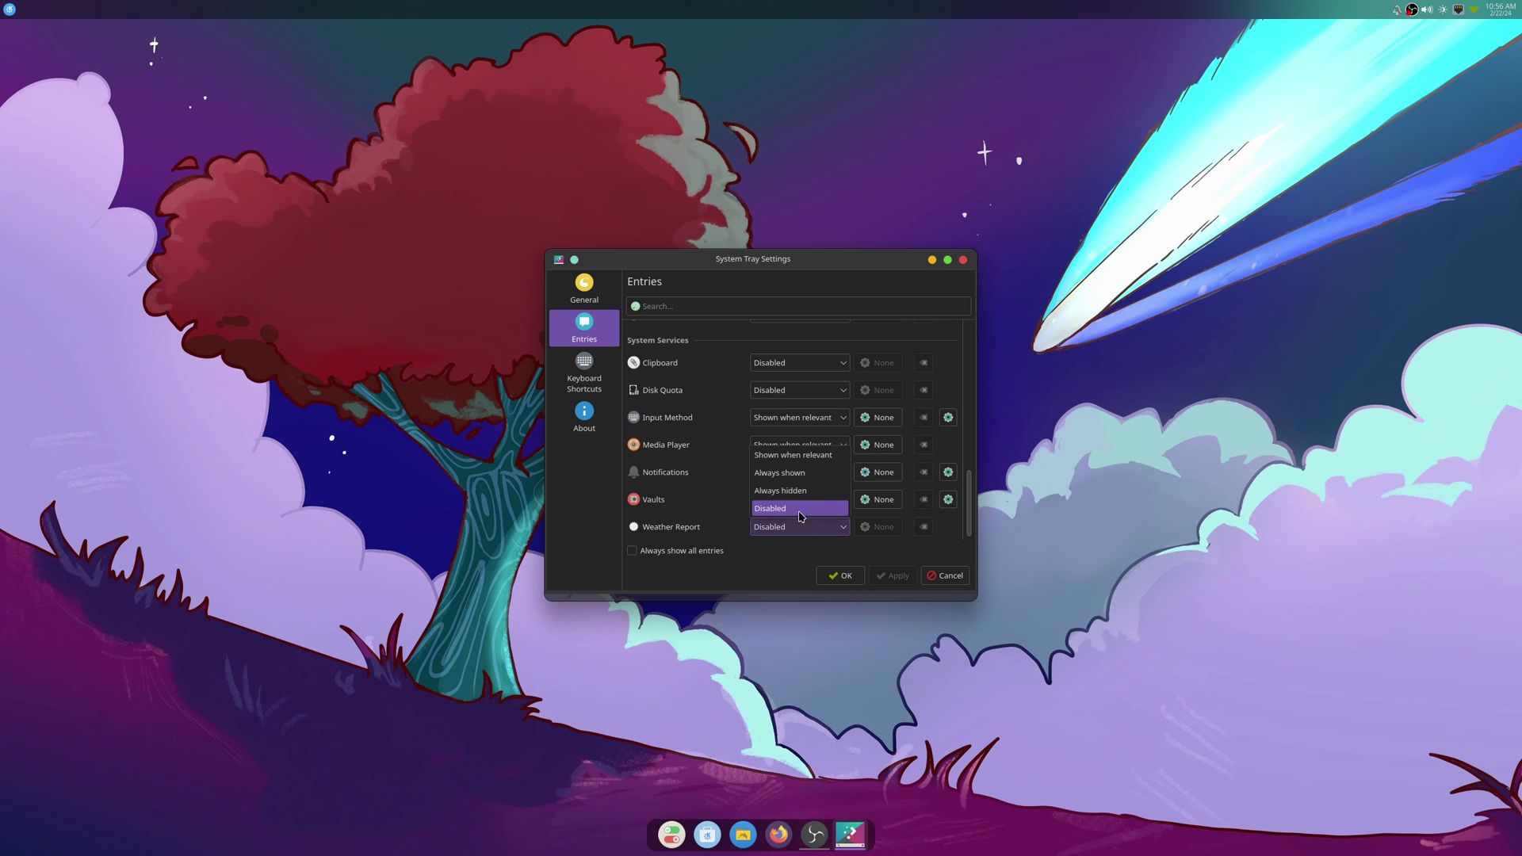
click(781, 473)
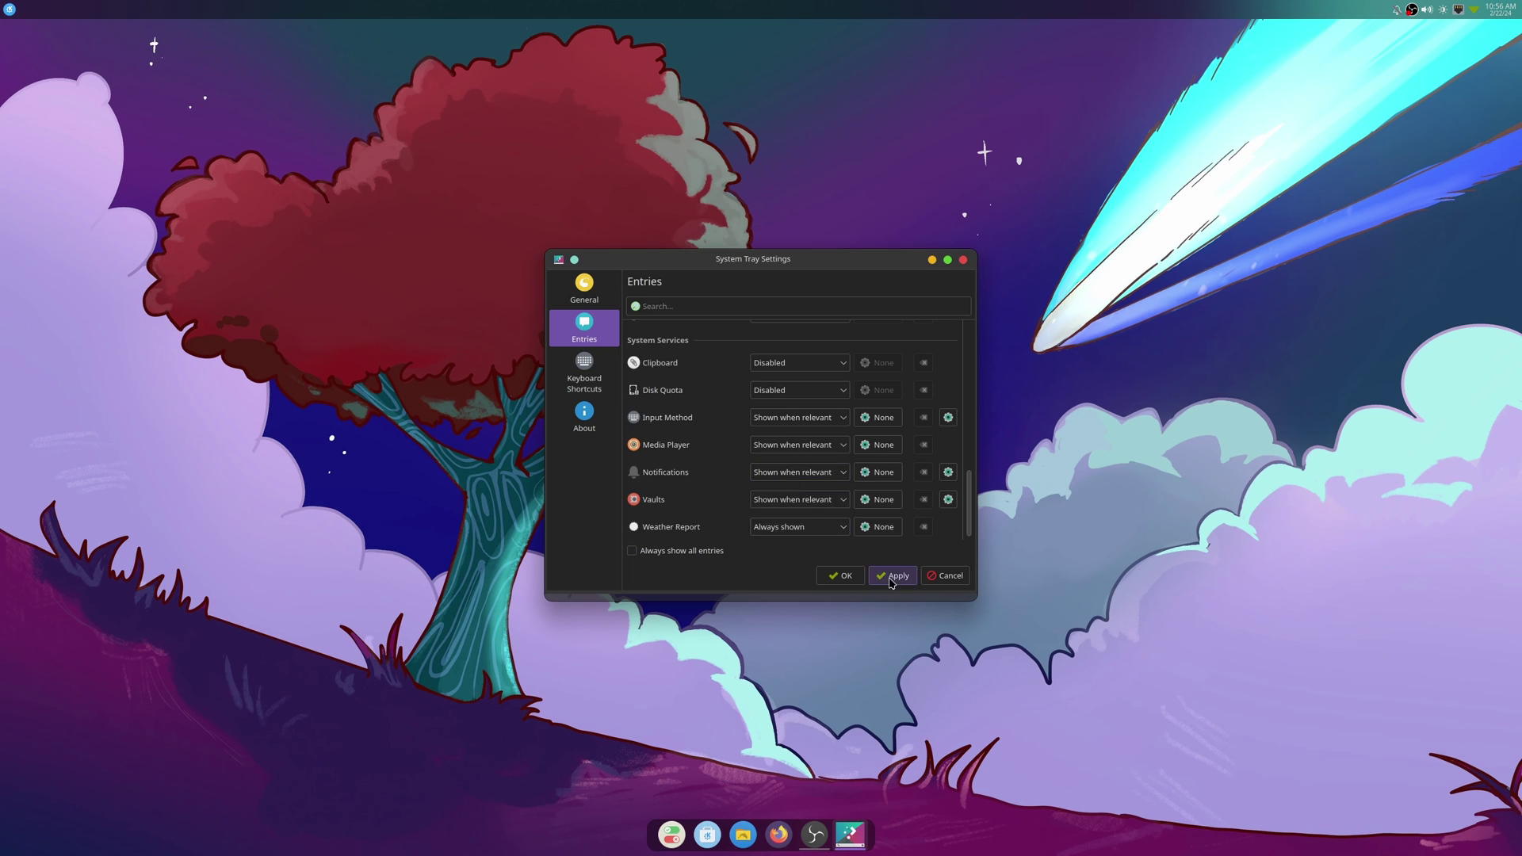
Set Weather Report to Halifax, NS (Environment Canada) via a 'hal' search, keep Celsius, and save.
click(948, 526)
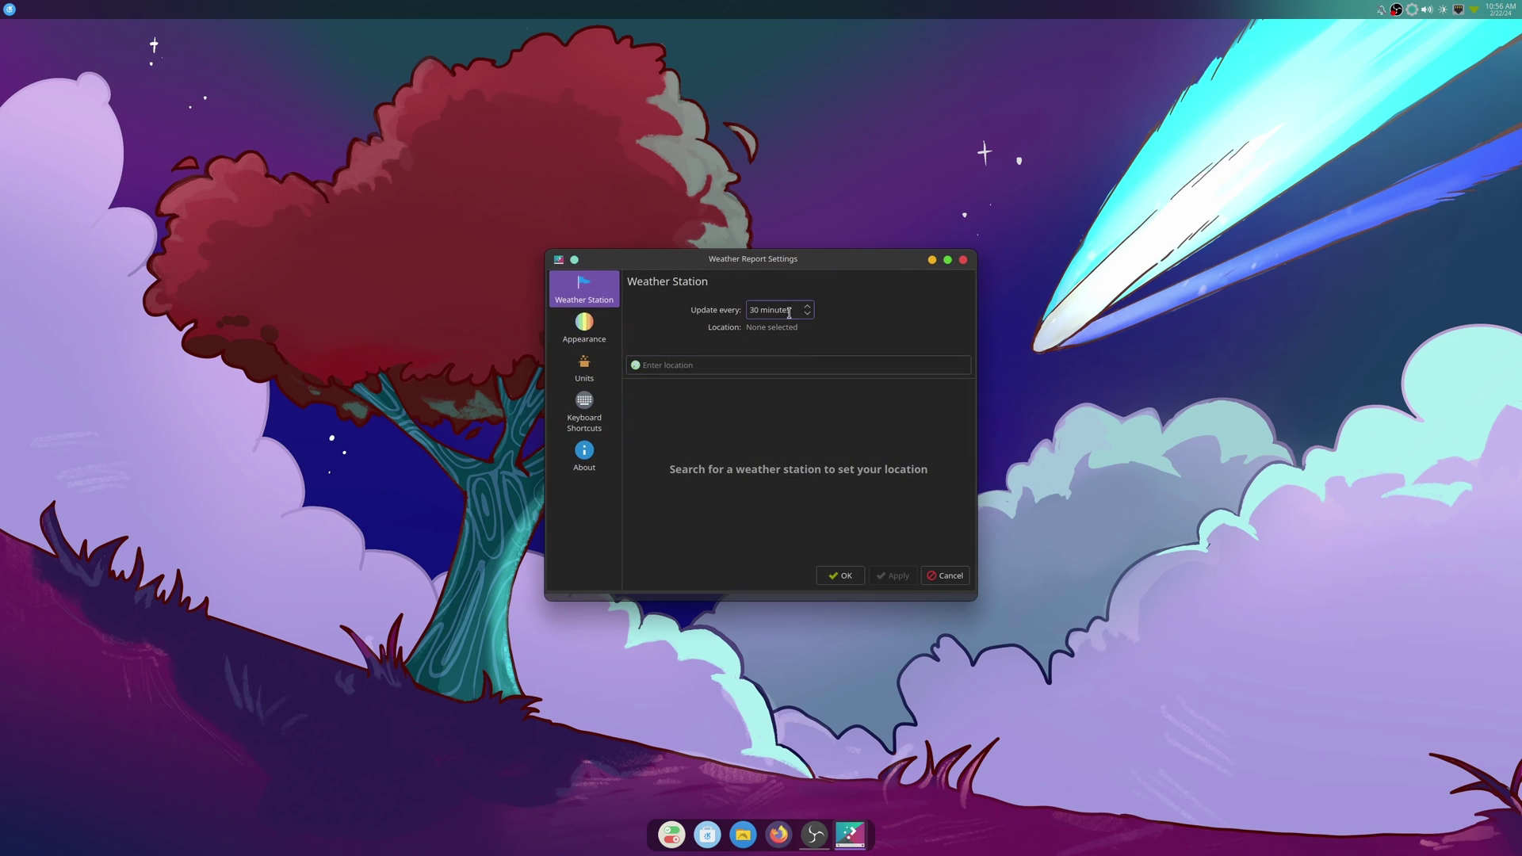
click(709, 360)
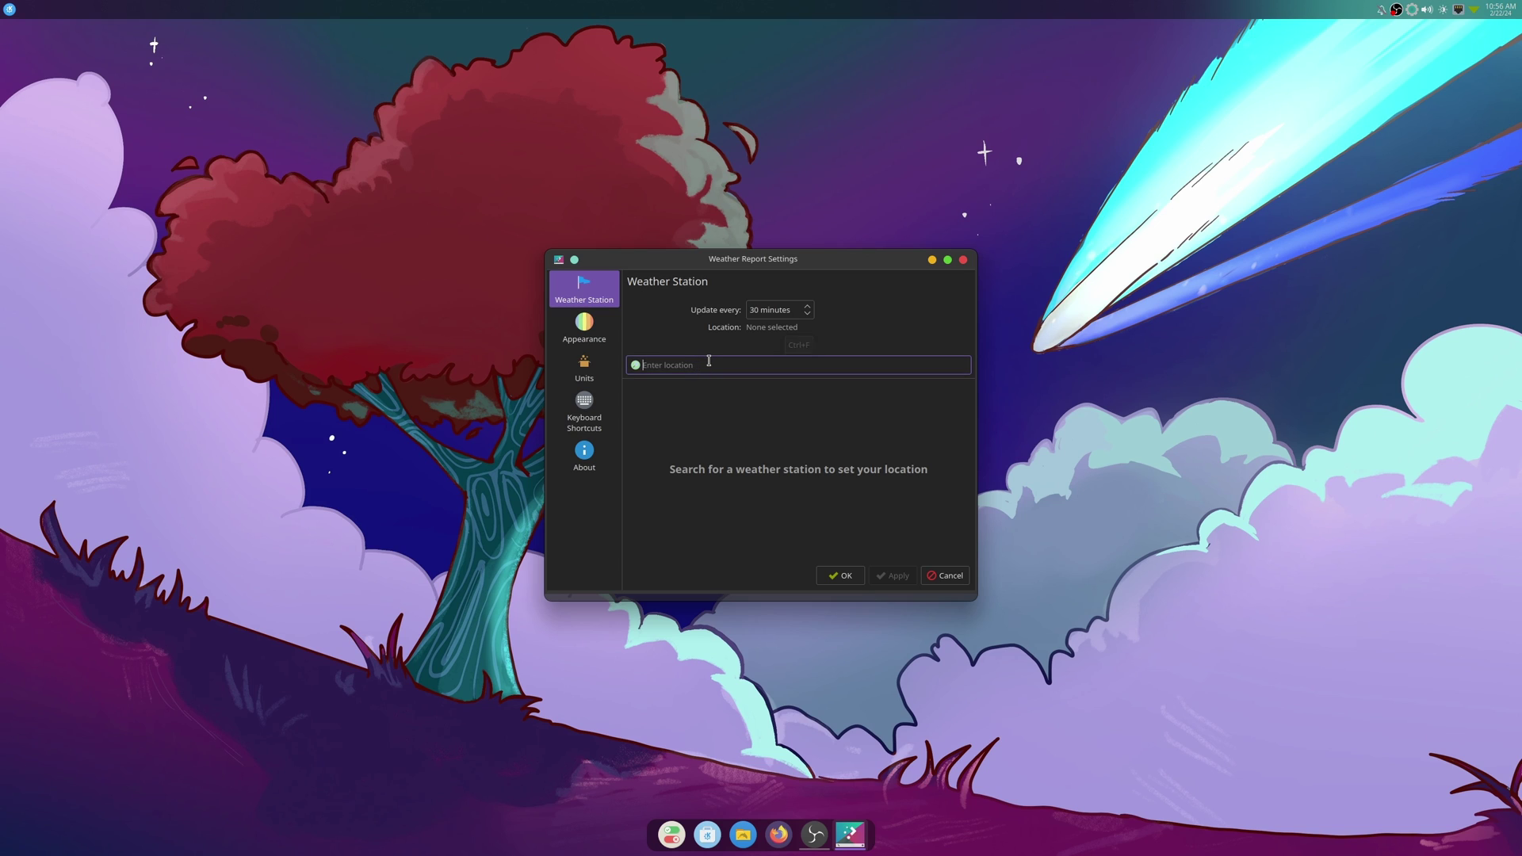
text(hali)
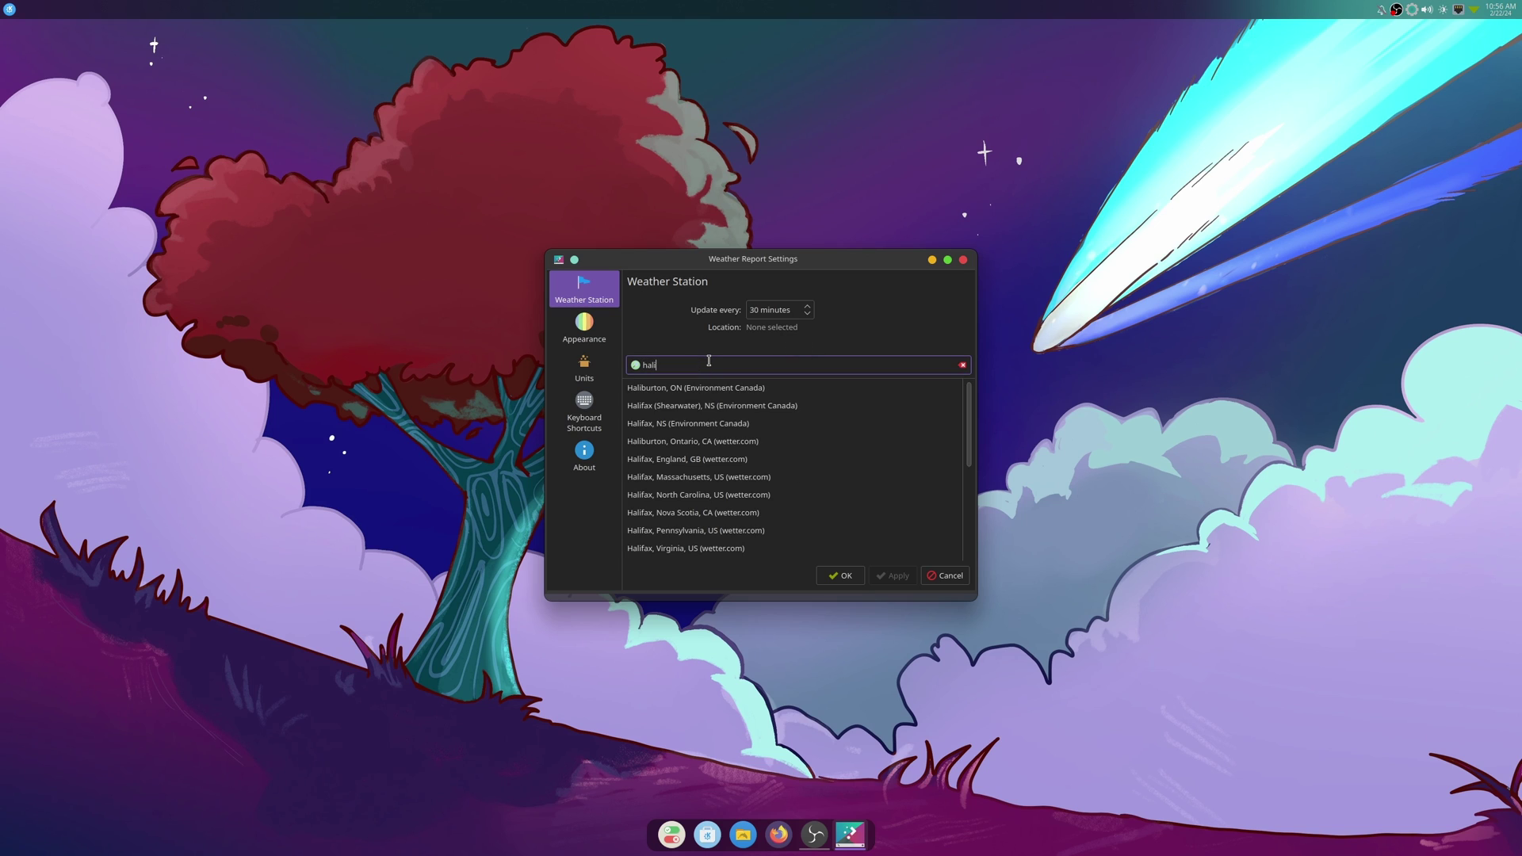
click(688, 424)
click(574, 327)
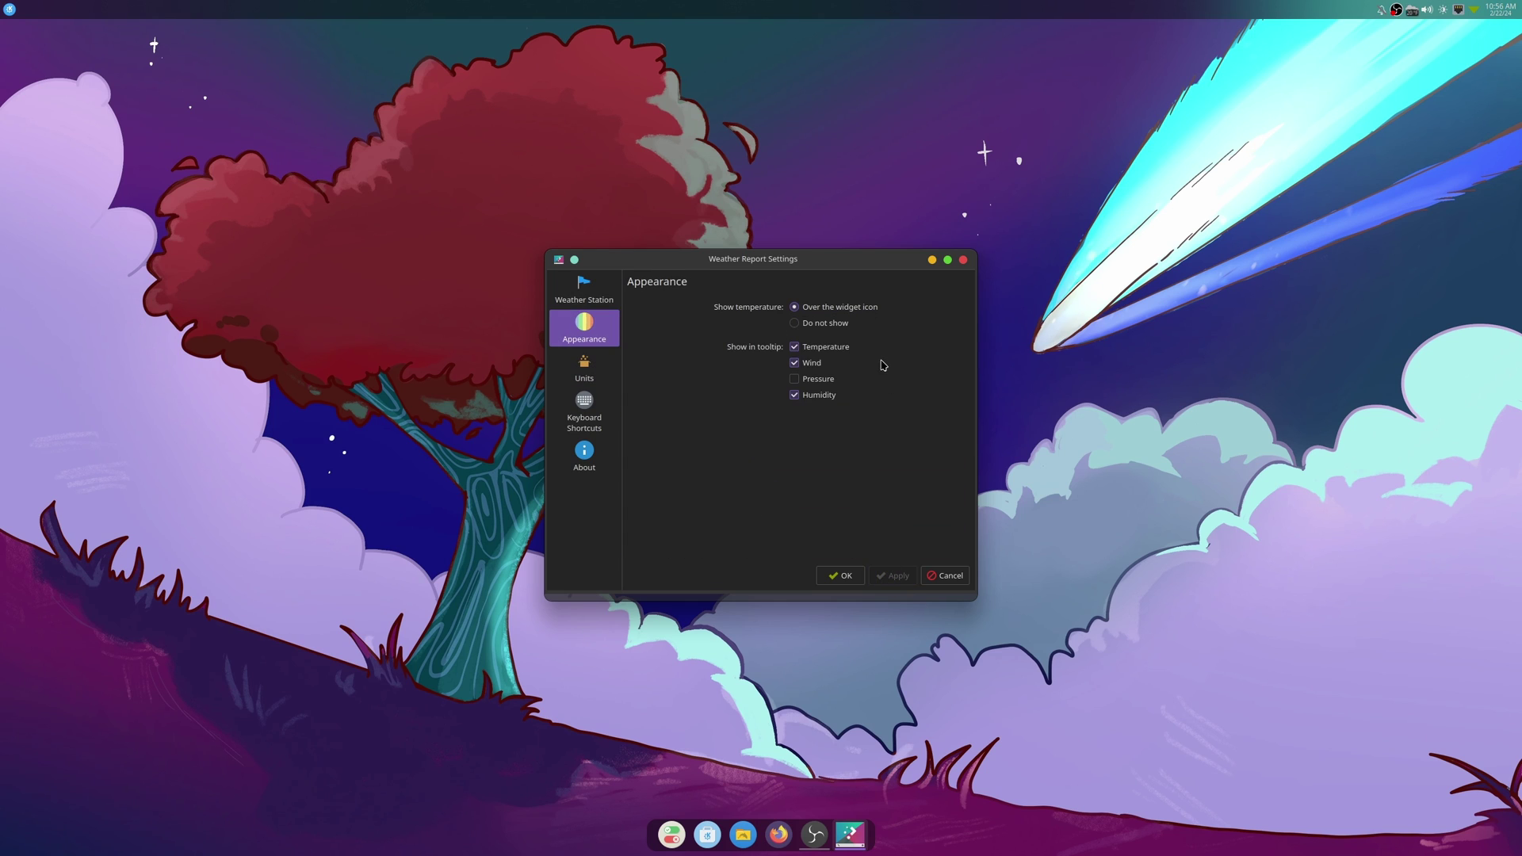
click(585, 368)
click(796, 310)
click(793, 333)
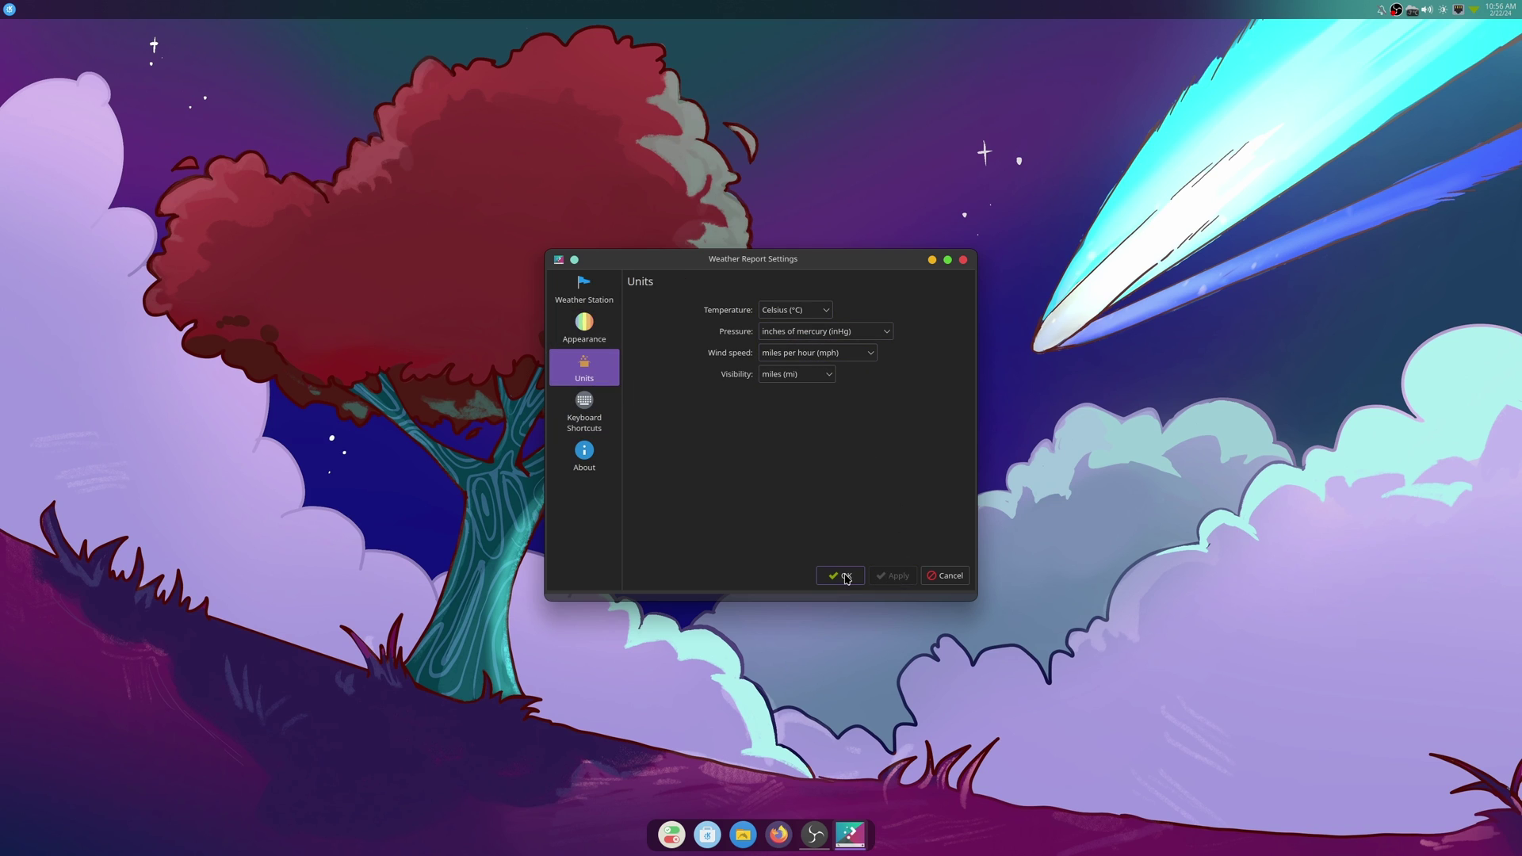
click(843, 576)
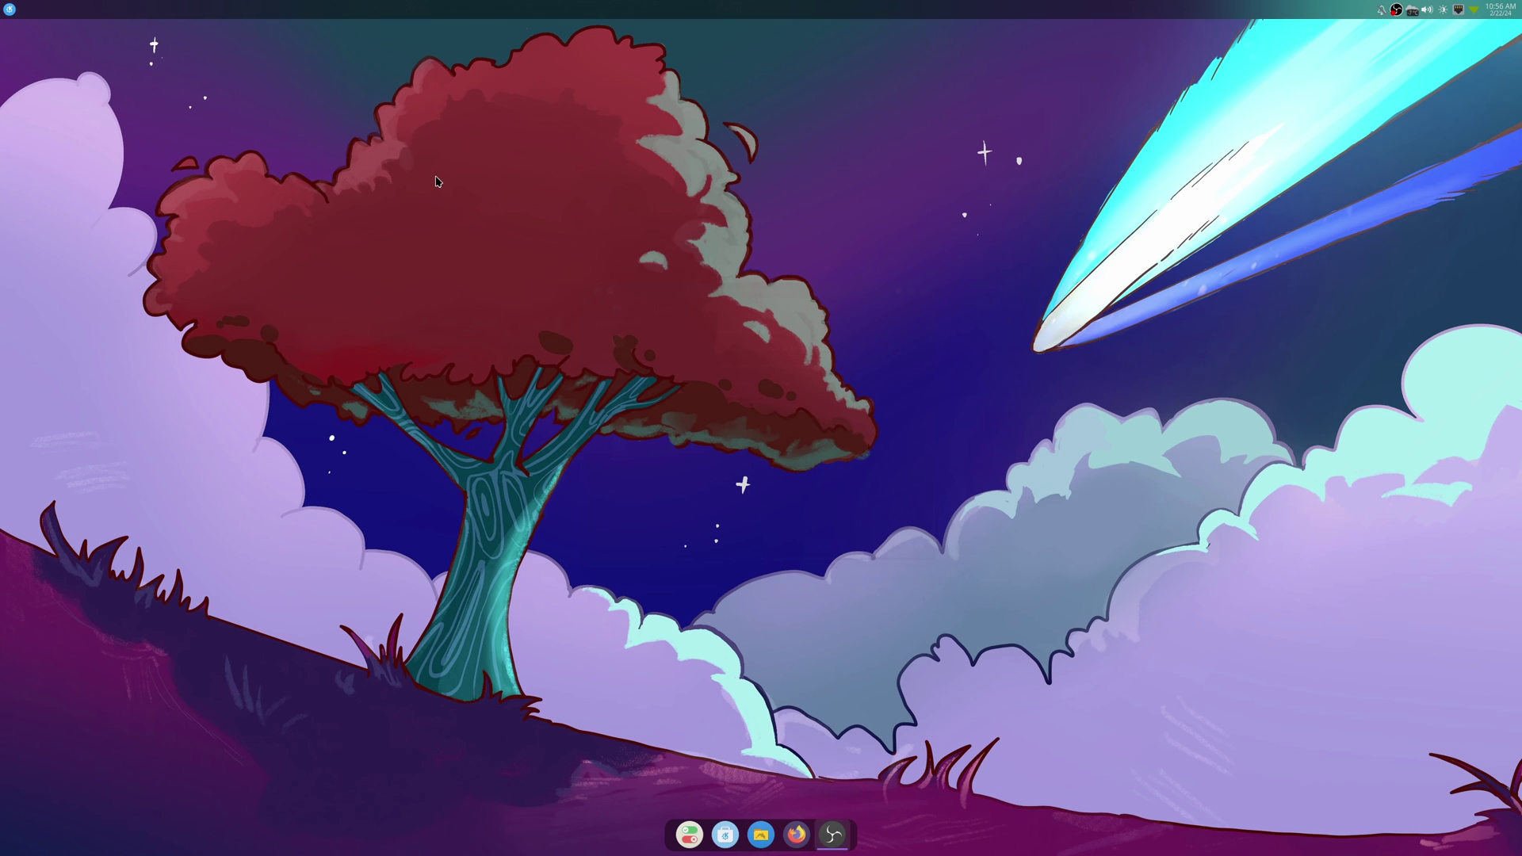
Set the Icons-only Task Manager's spacing between icons to Small and view its Behavior page.
right_click(700, 843)
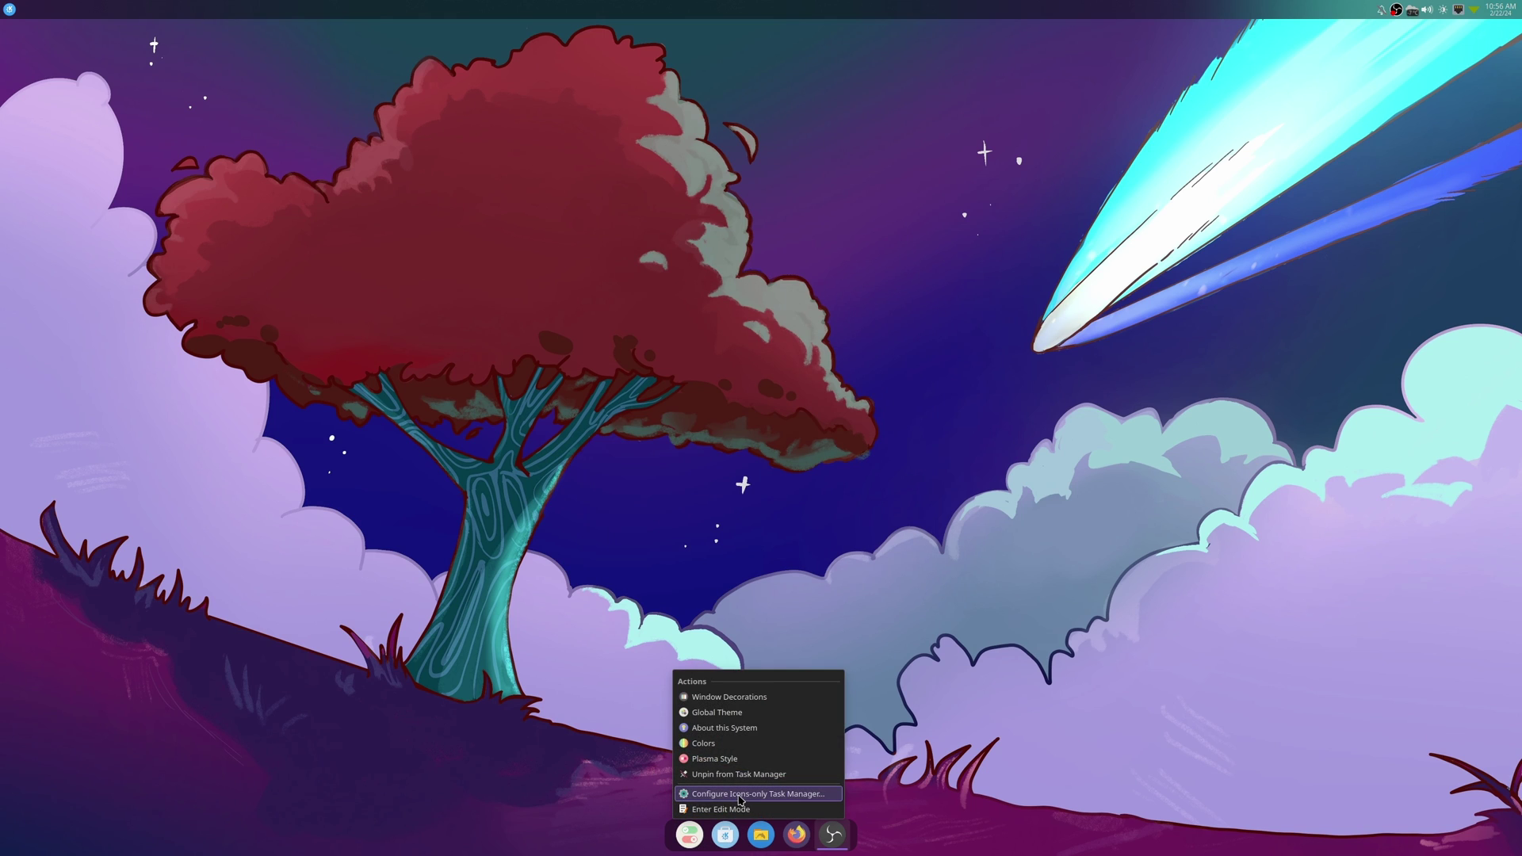
click(739, 794)
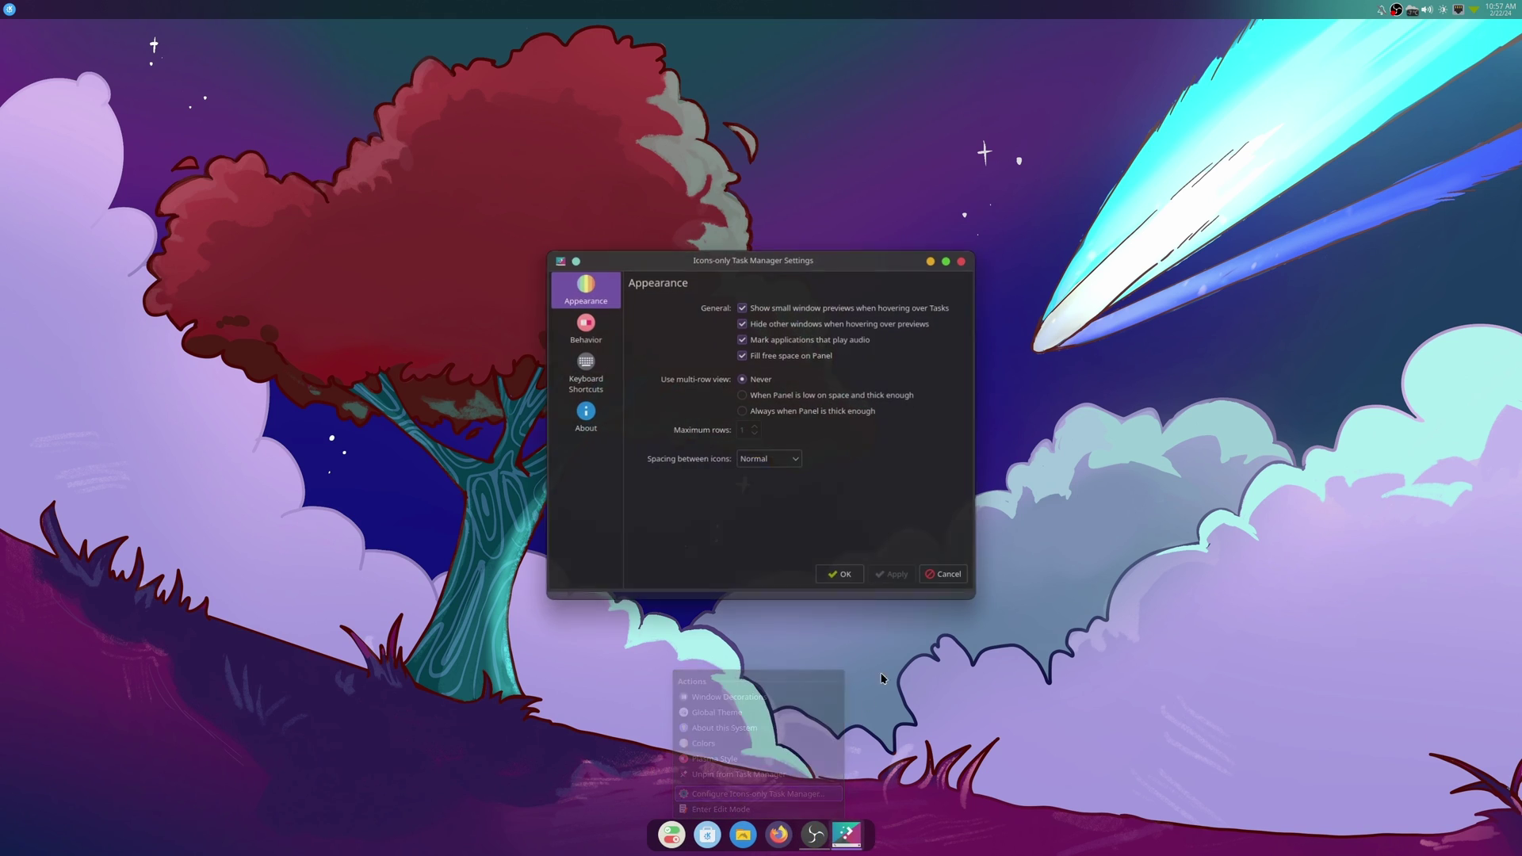
click(773, 461)
click(774, 478)
click(876, 578)
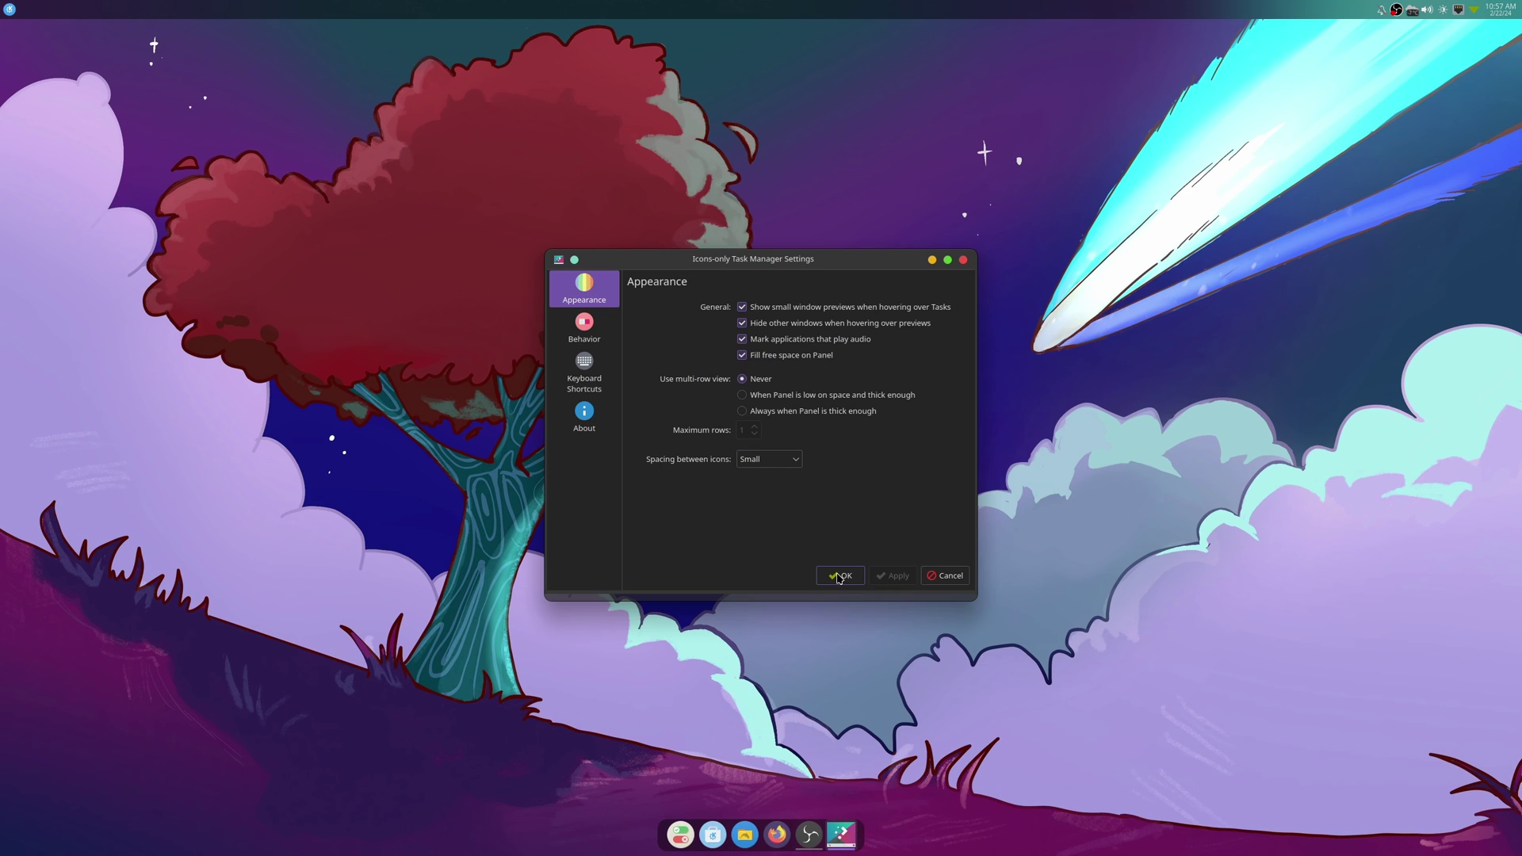
click(584, 326)
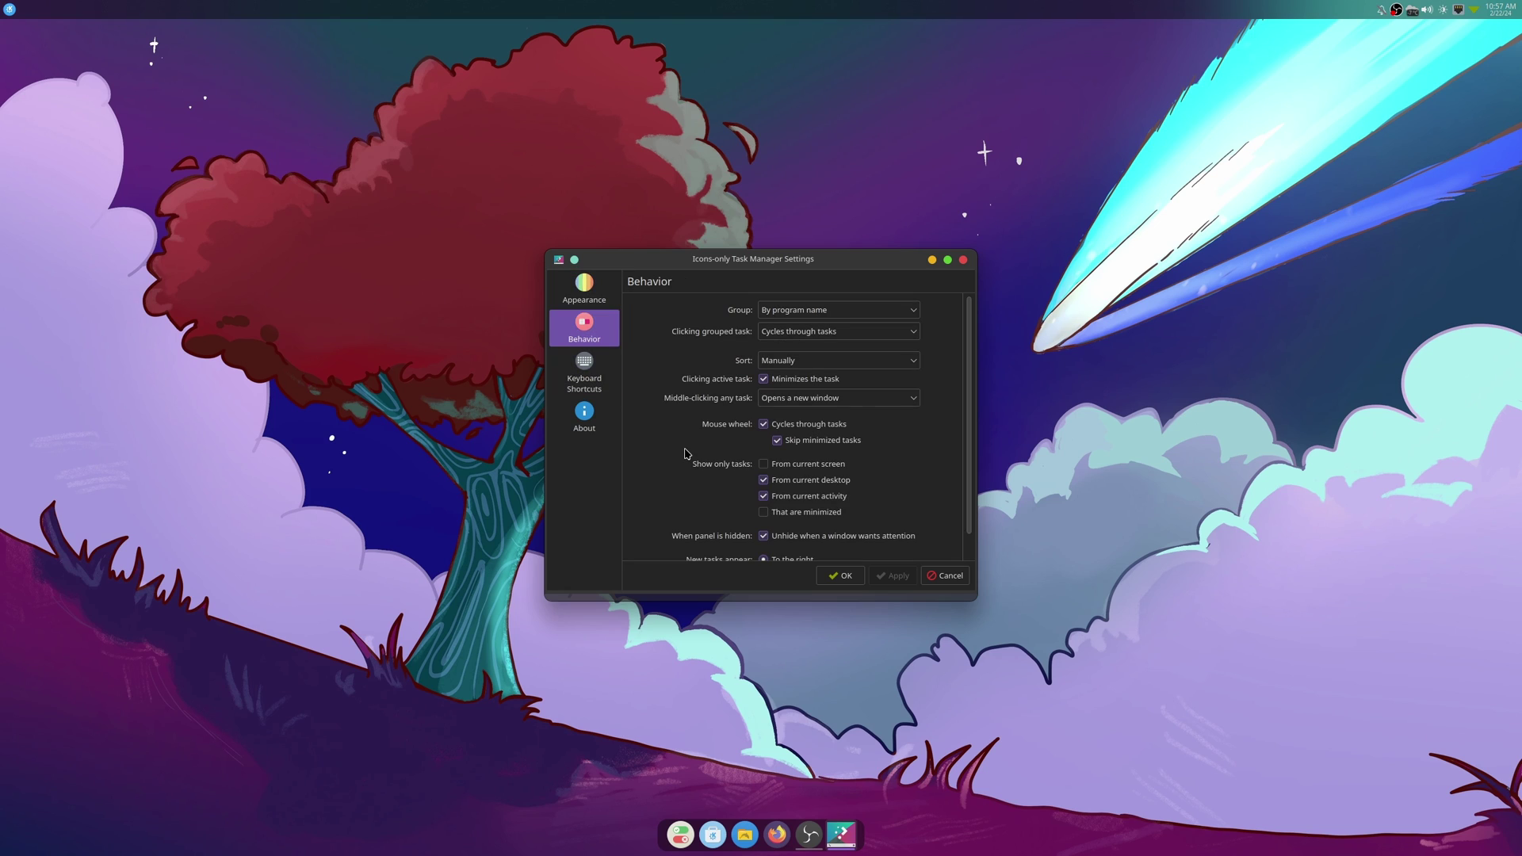
scroll(688, 458, down, 1)
scroll(688, 458, down, 1)
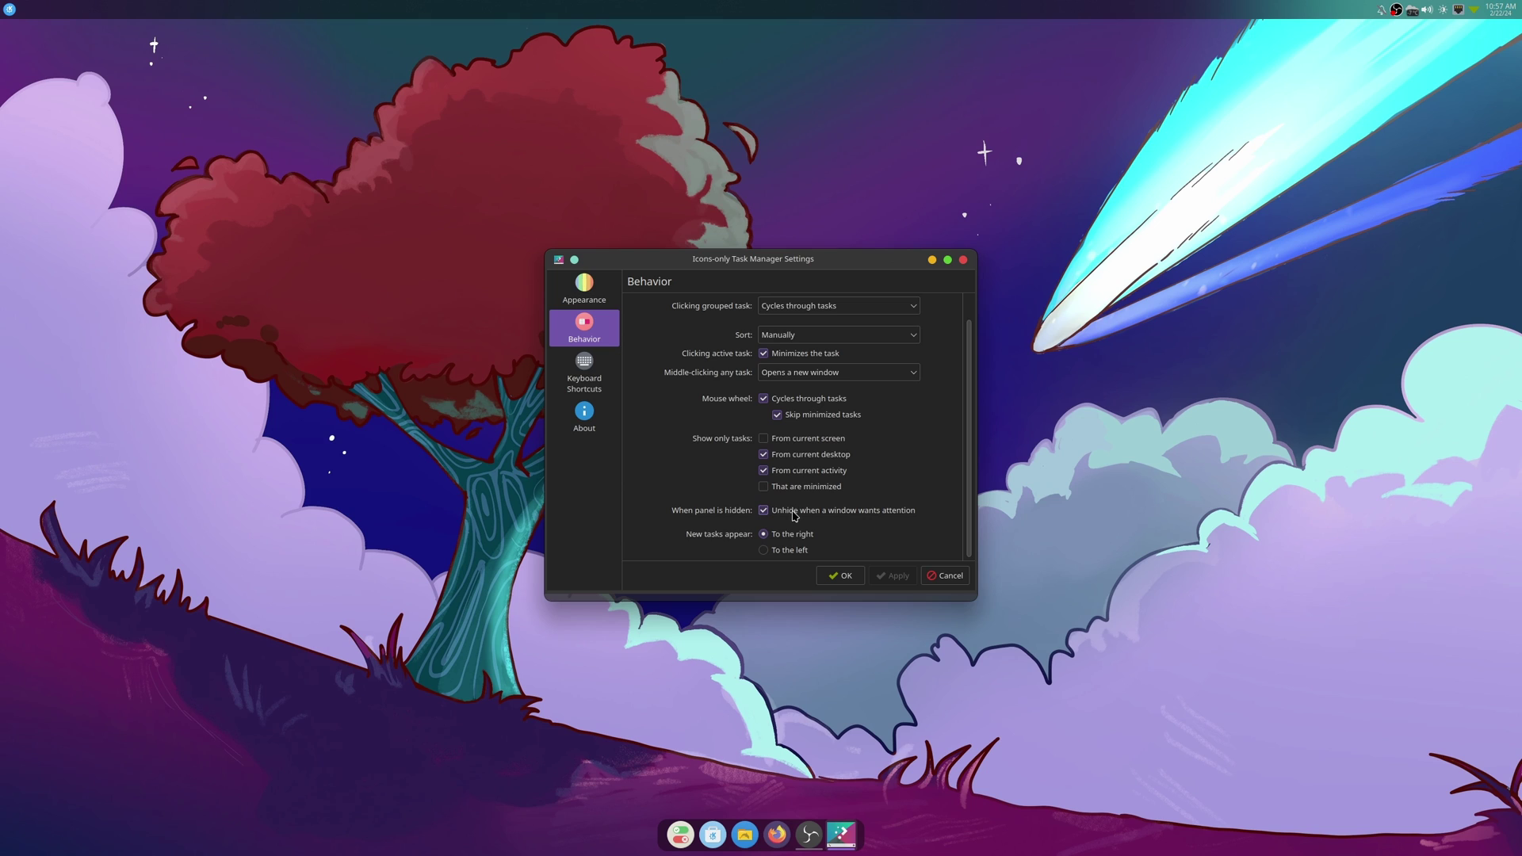
Save the task manager settings, pin OBS Studio to the dock, and move Firefox first.
click(841, 576)
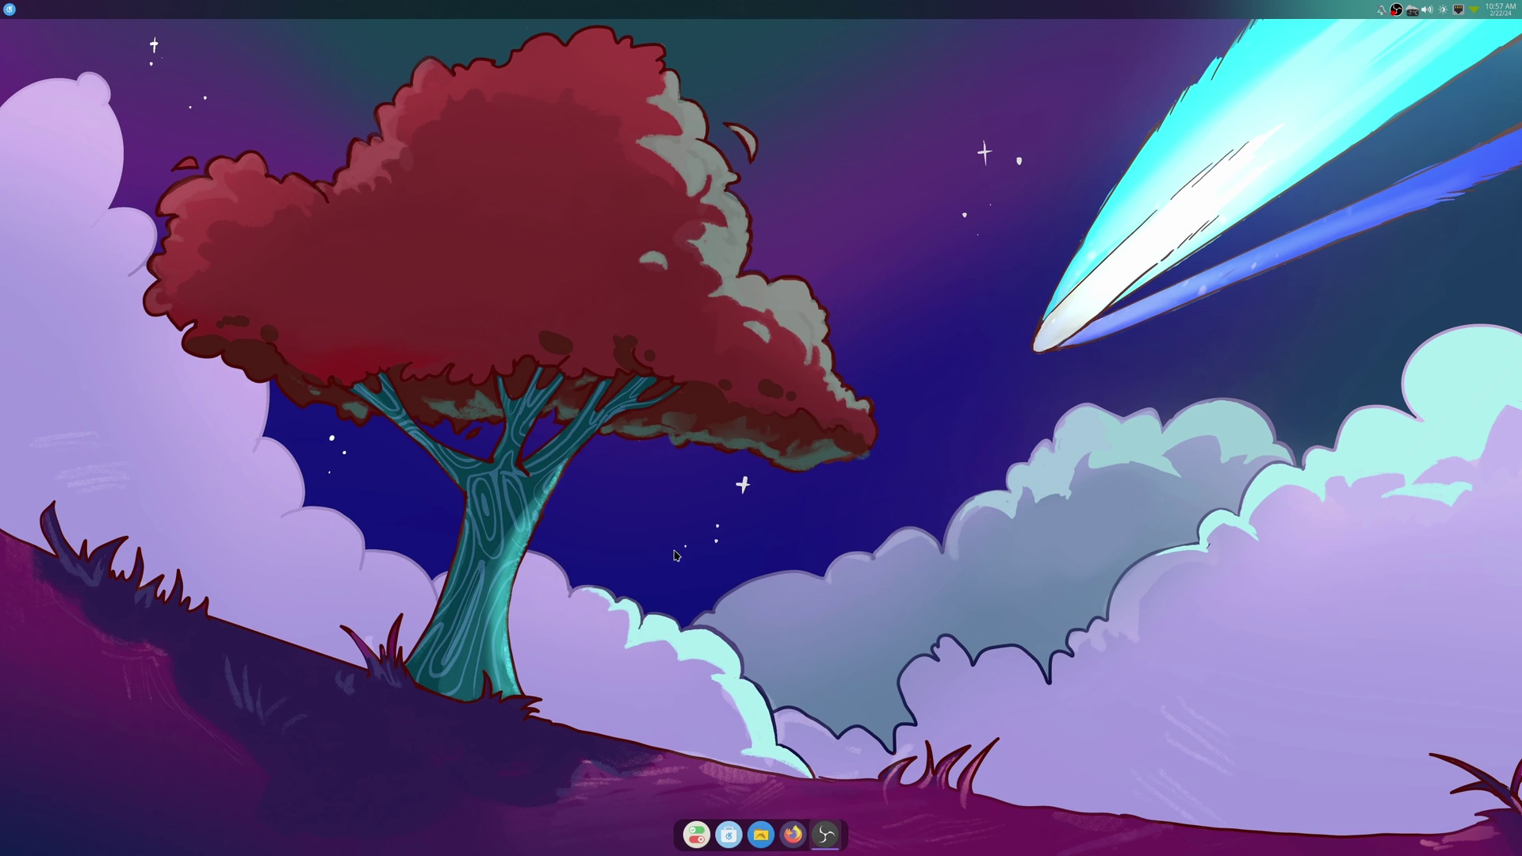
right_click(830, 839)
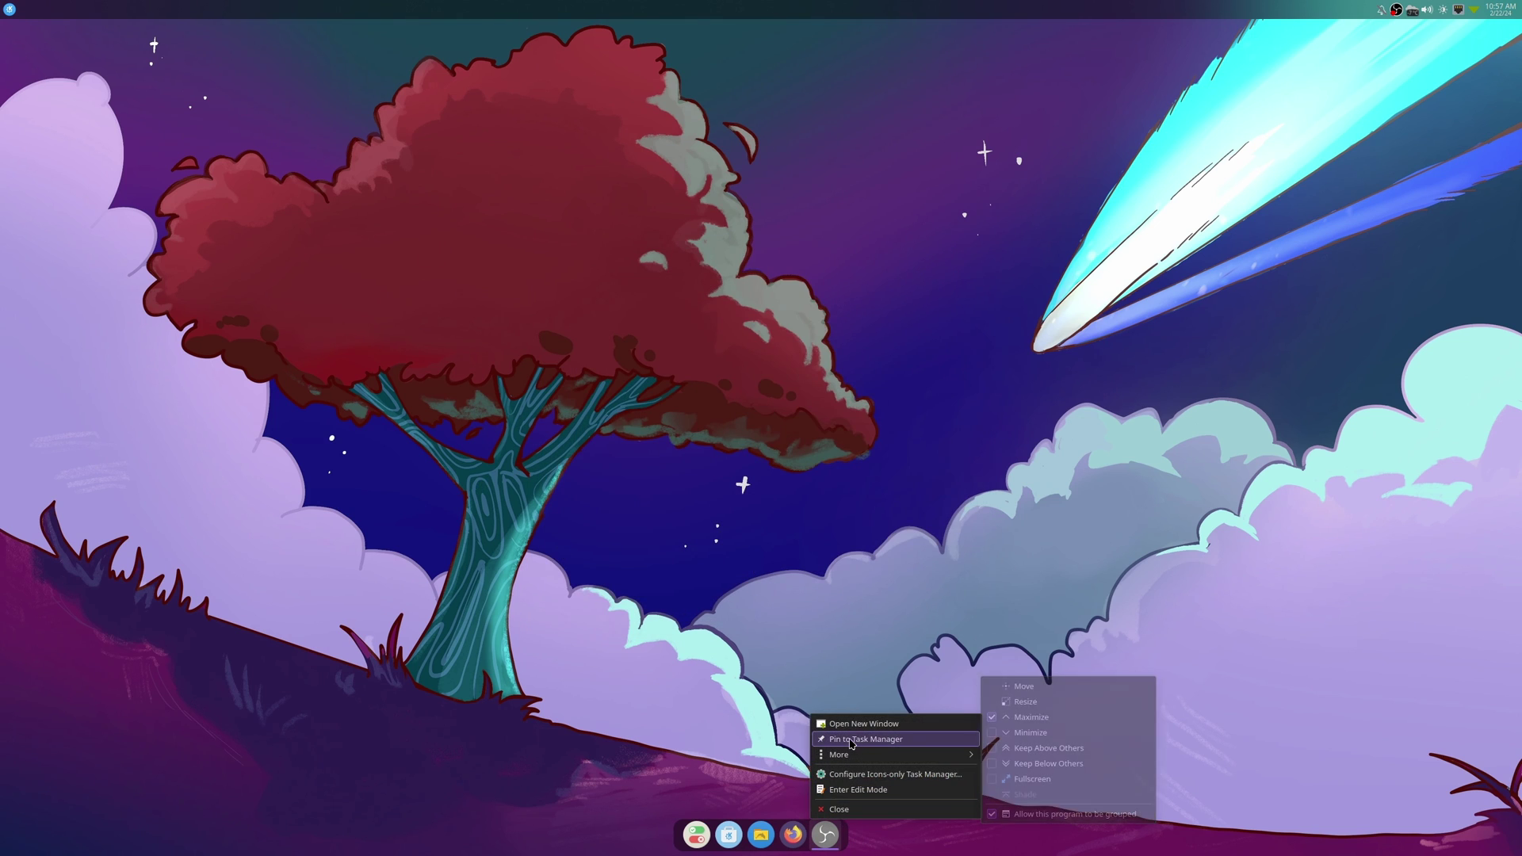
click(866, 739)
mouse_move(793, 835)
mouse_down()
mouse_move(696, 834)
mouse_move(832, 842)
mouse_move(789, 837)
mouse_up()
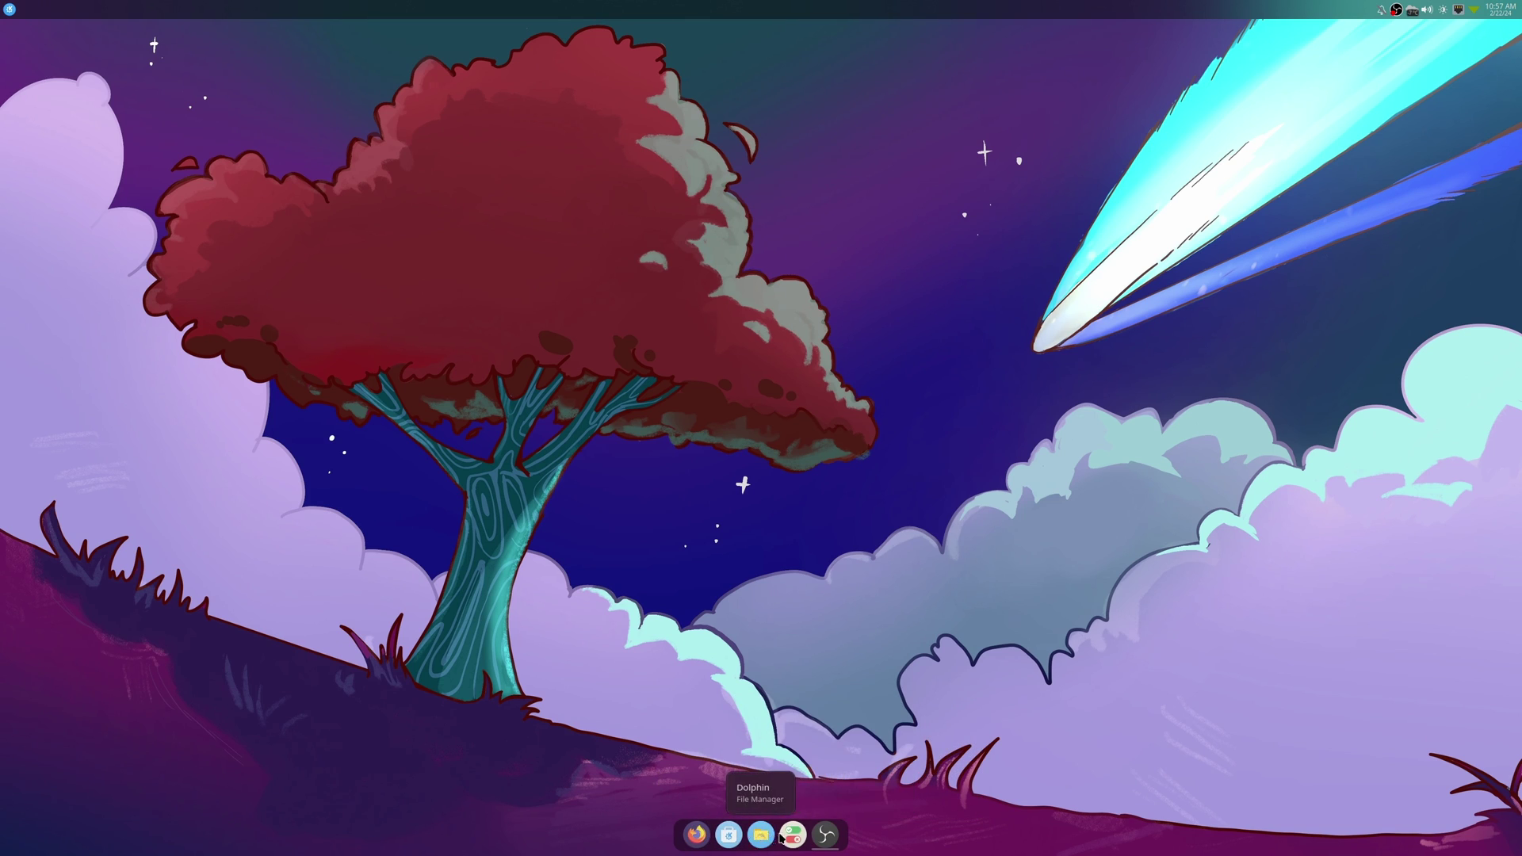
Open and close Dolphin from the dock, then place OBS Studio right after it.
right_click(769, 835)
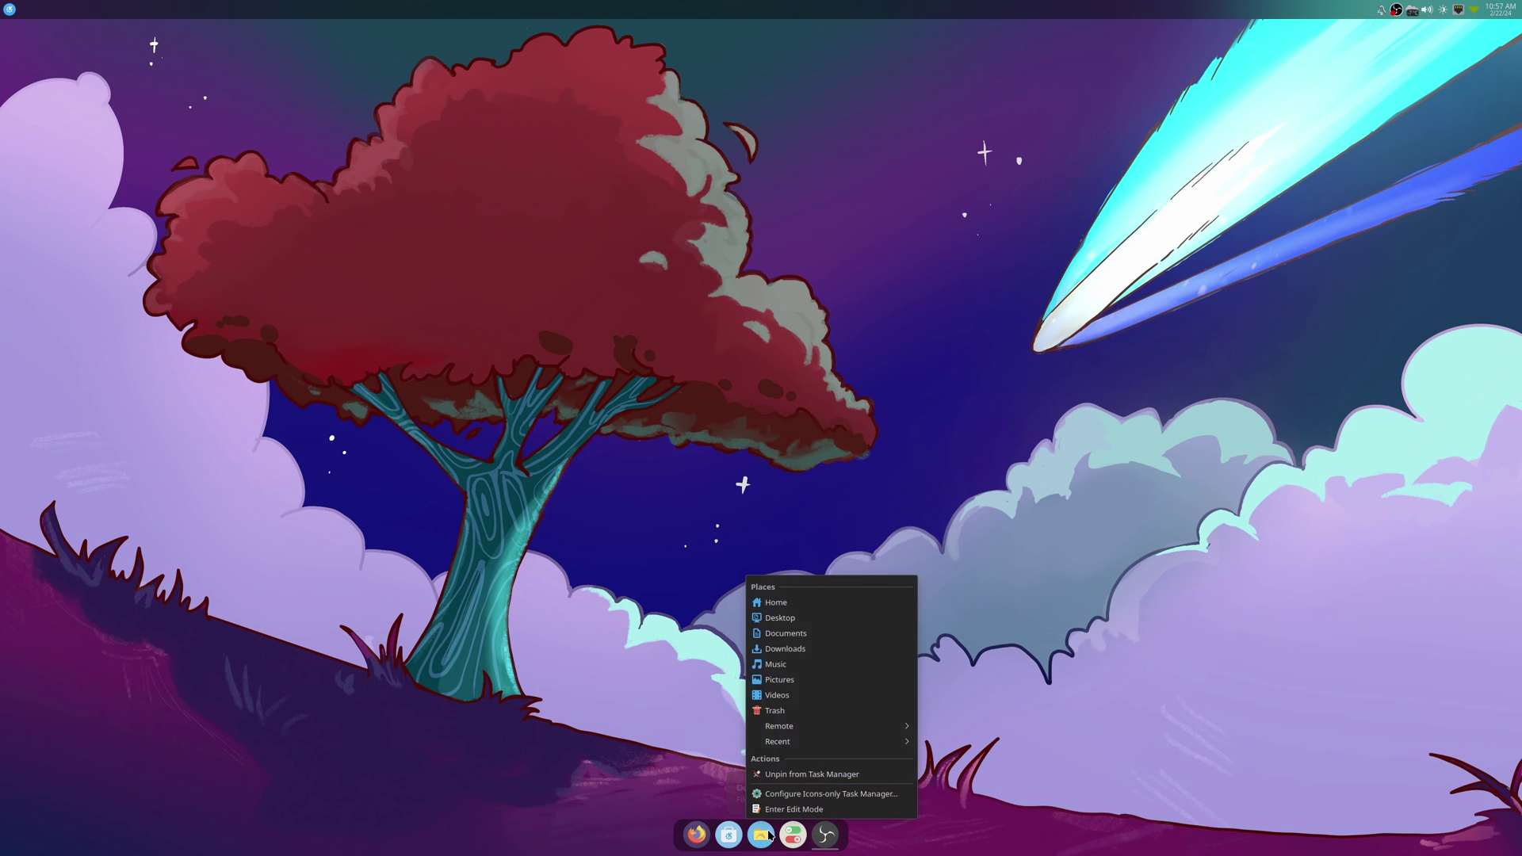
click(776, 603)
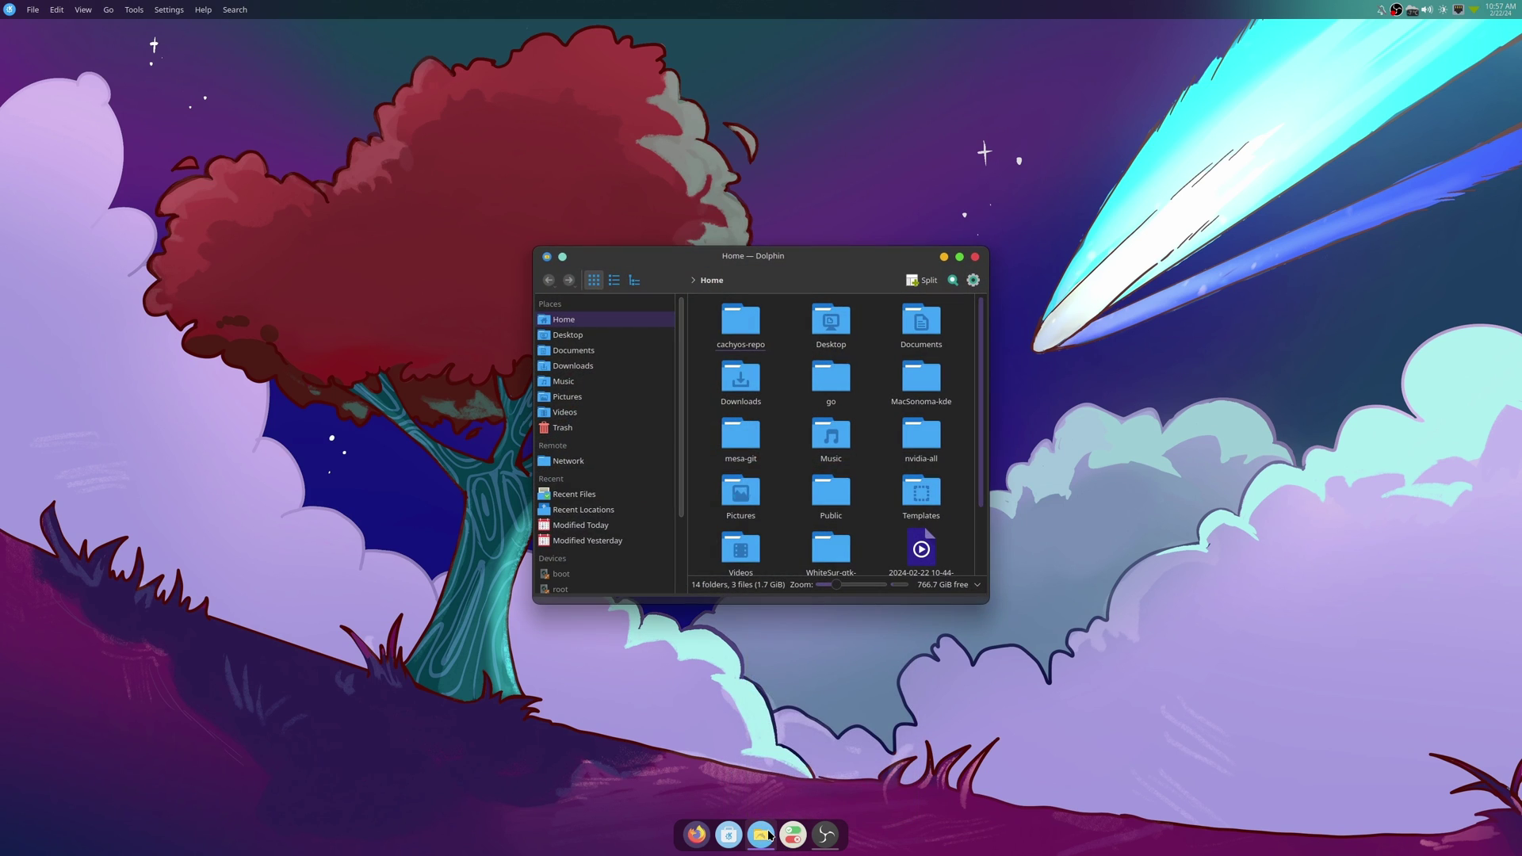
click(976, 257)
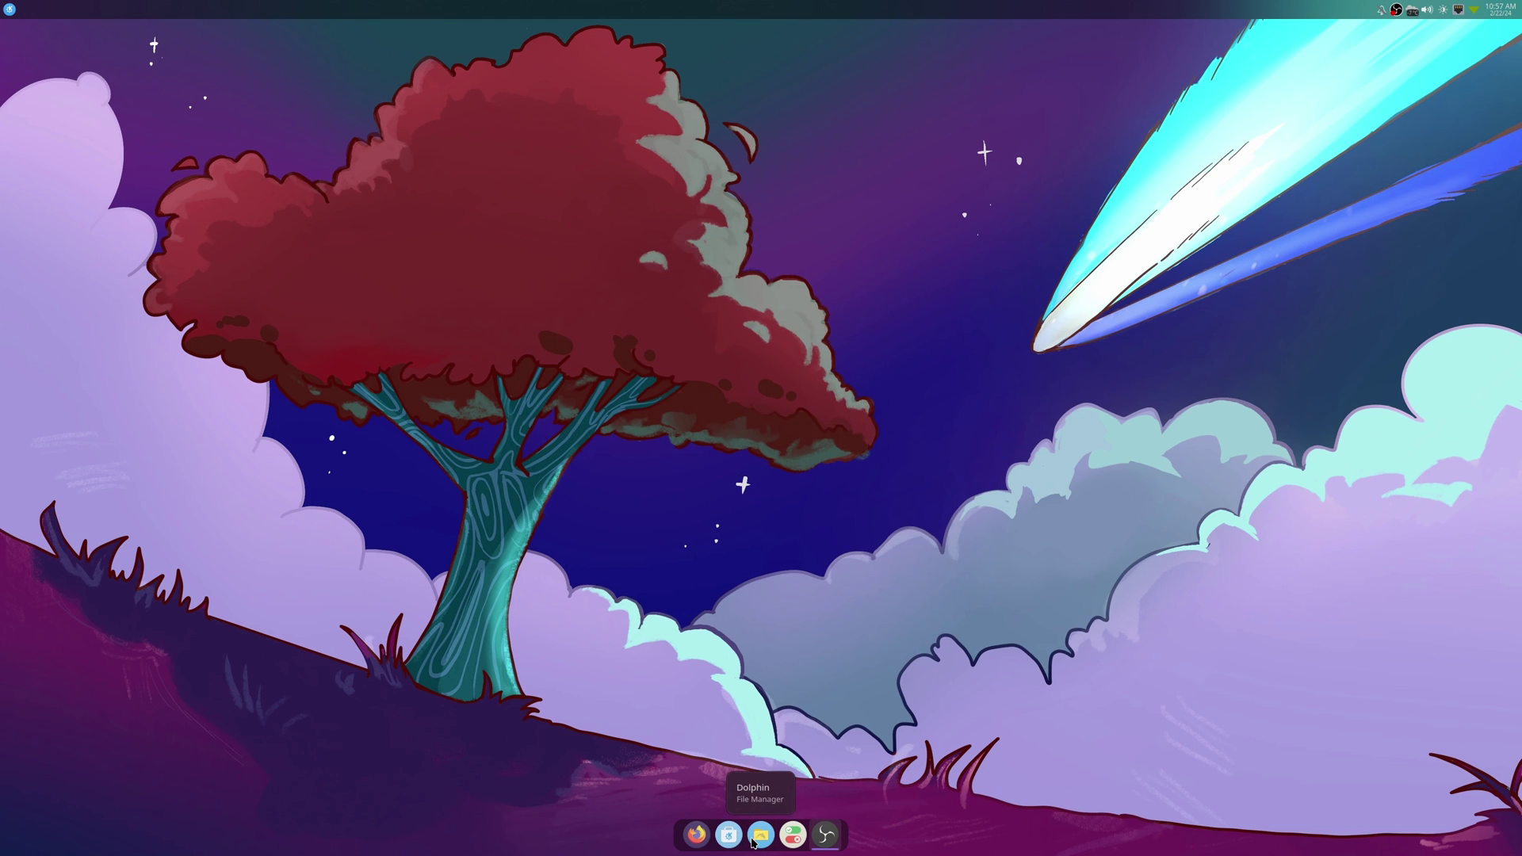
drag(825, 834, 761, 836)
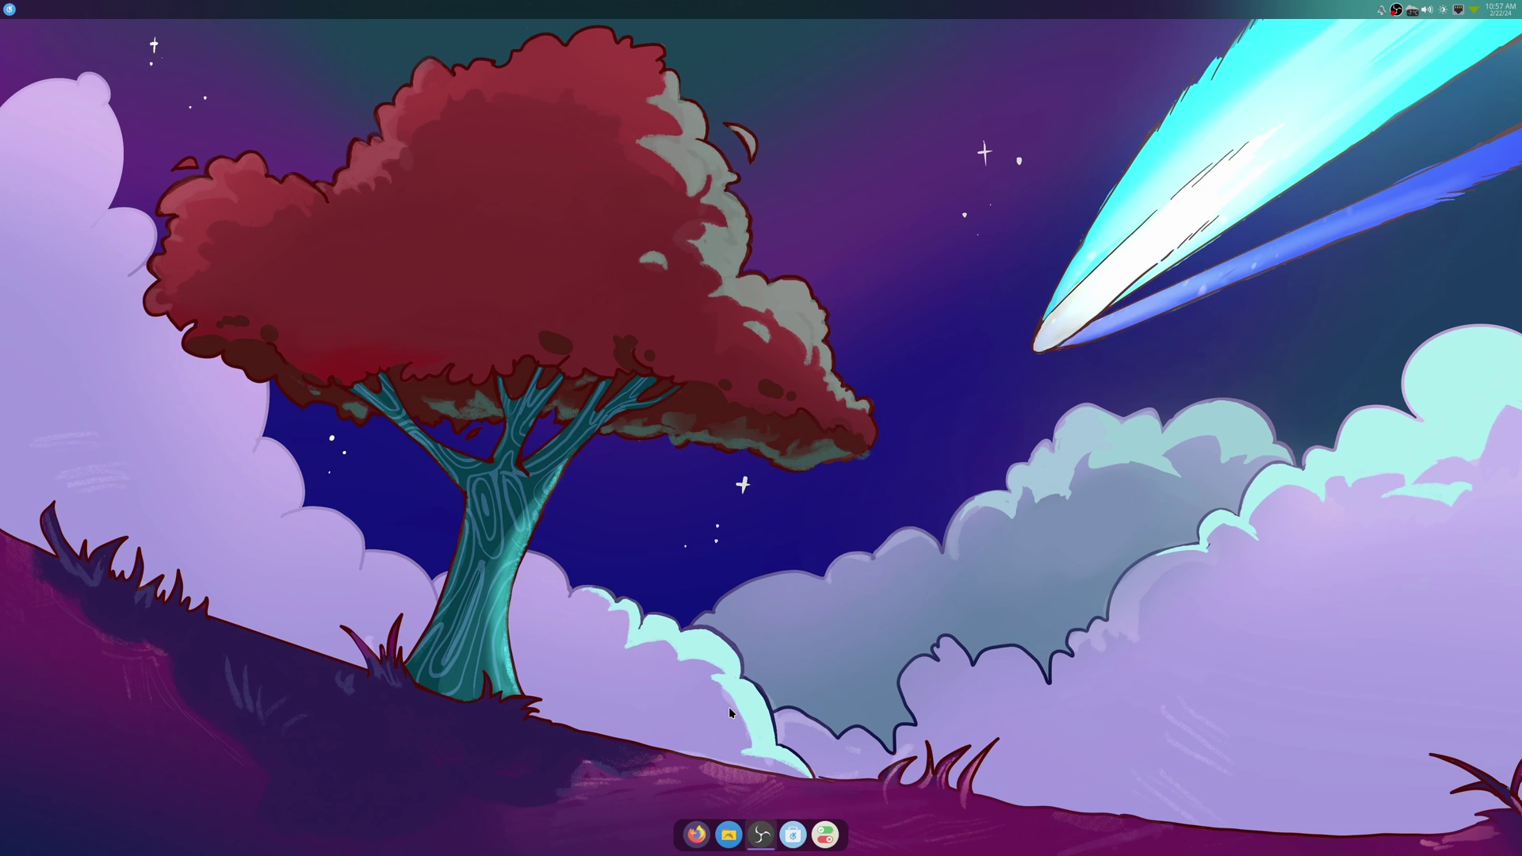
Launch Discord from the launcher's Internet category and move its dock icon after Dolphin.
click(10, 8)
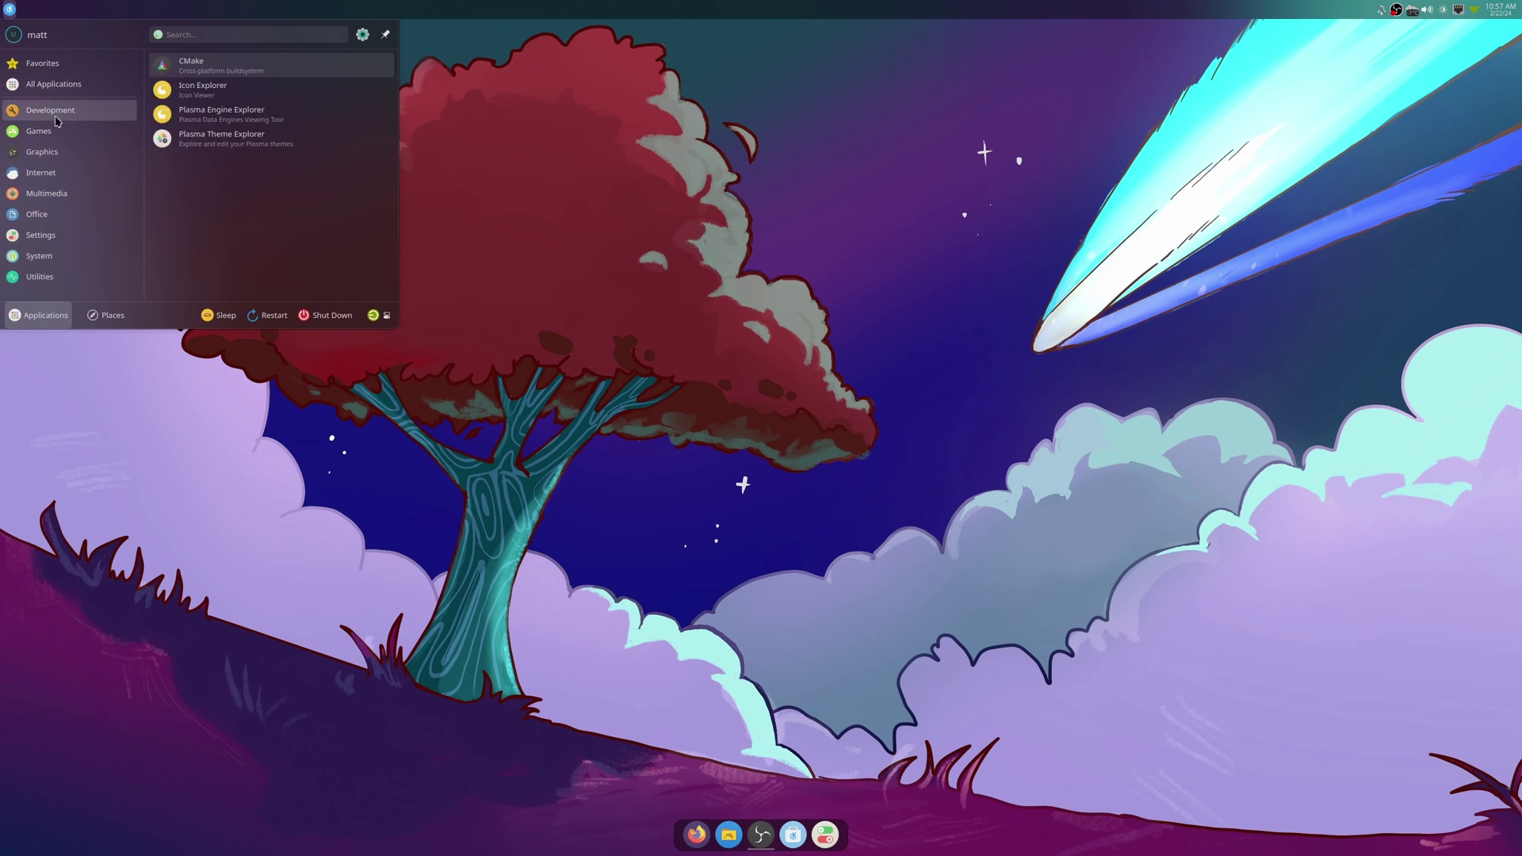
mouse_move(70, 159)
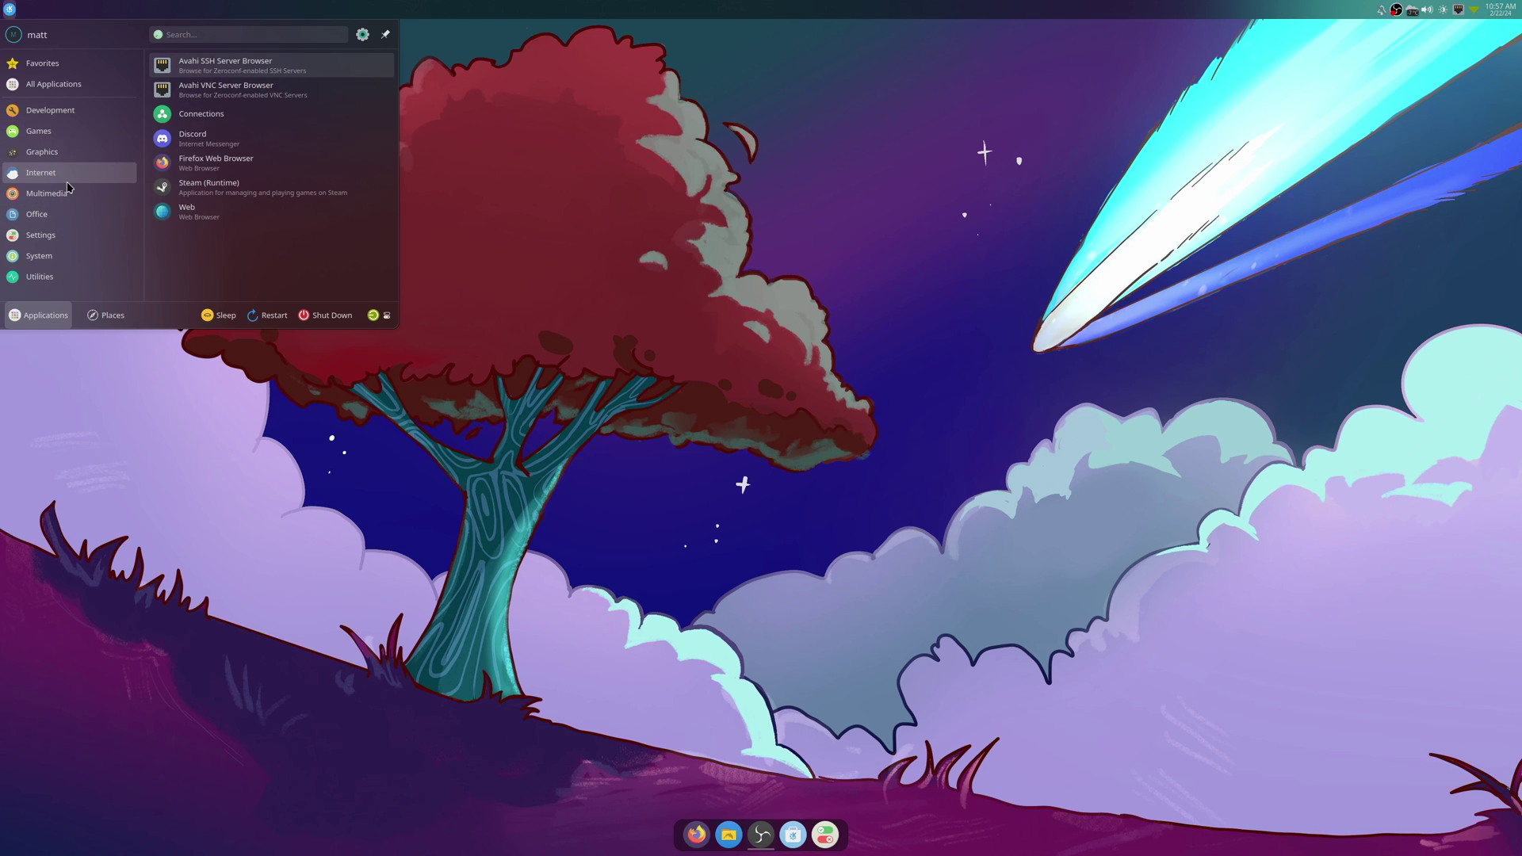
click(238, 140)
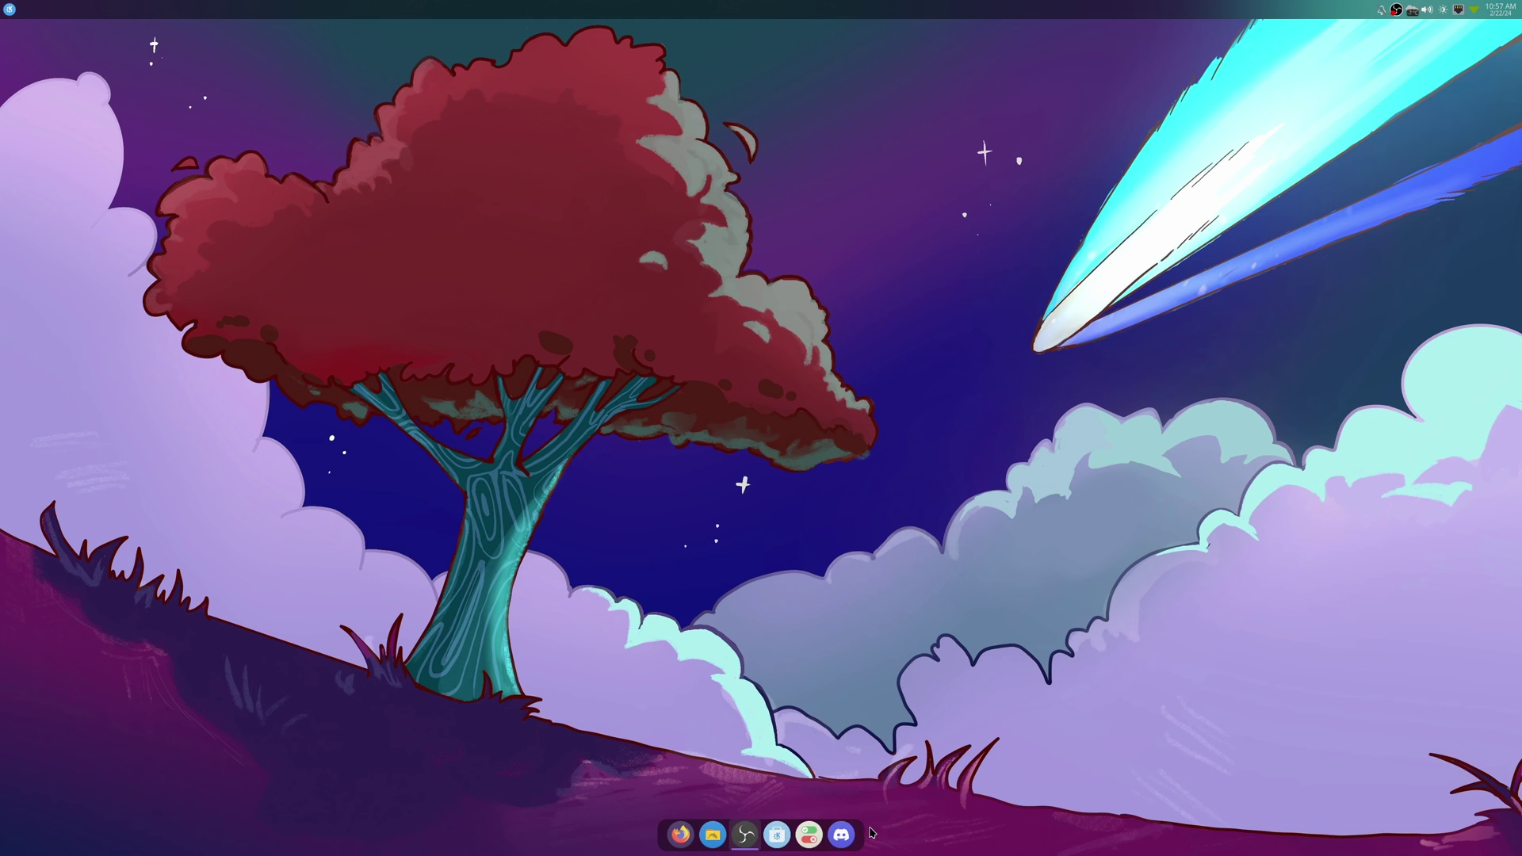
drag(842, 834, 747, 831)
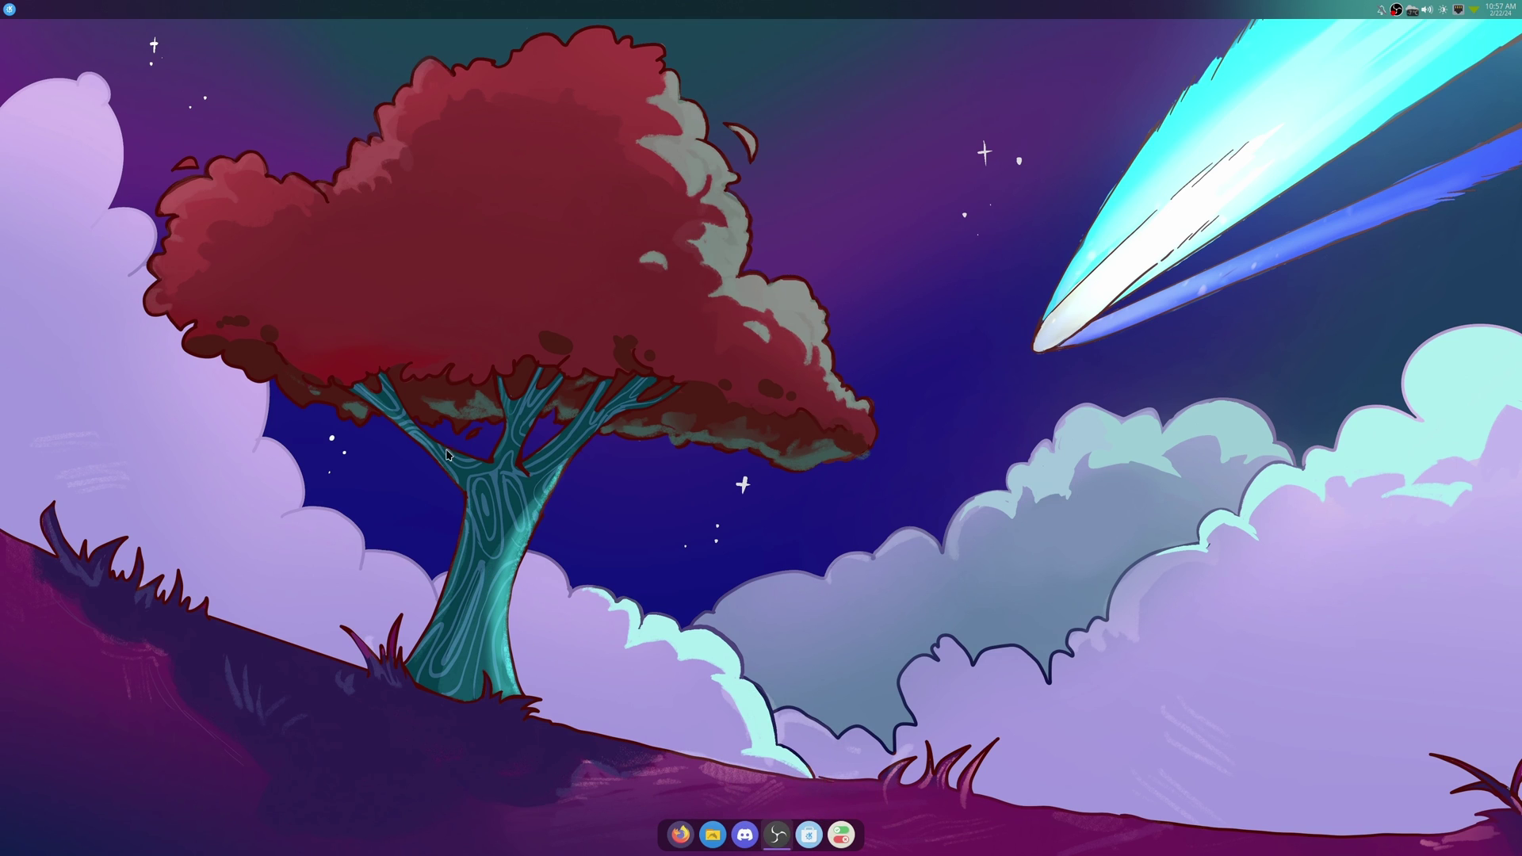
Launch Steam (Runtime) from the launcher's Games category.
click(8, 9)
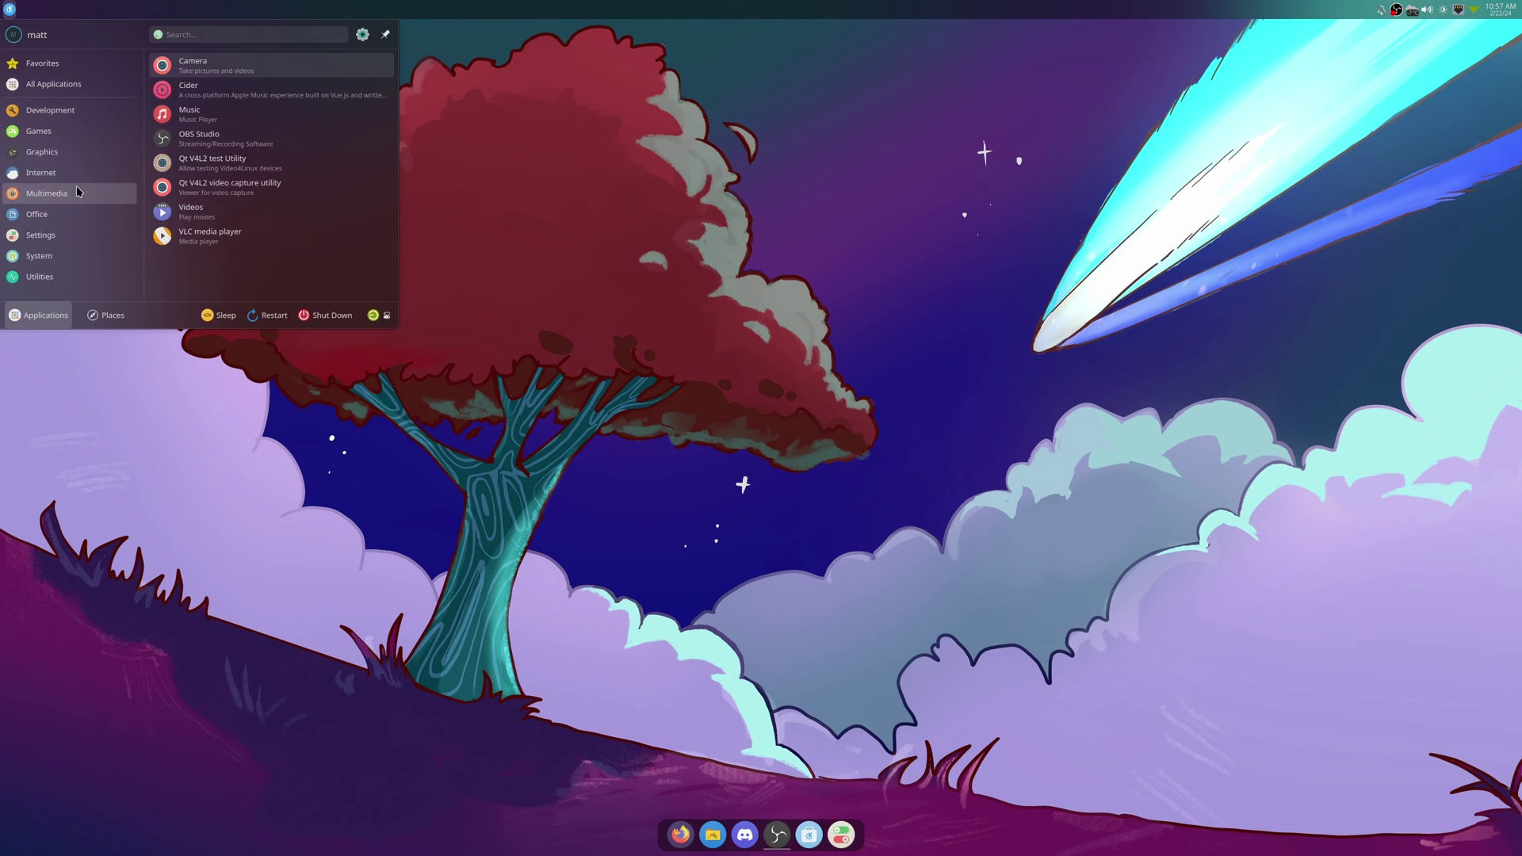
mouse_move(71, 133)
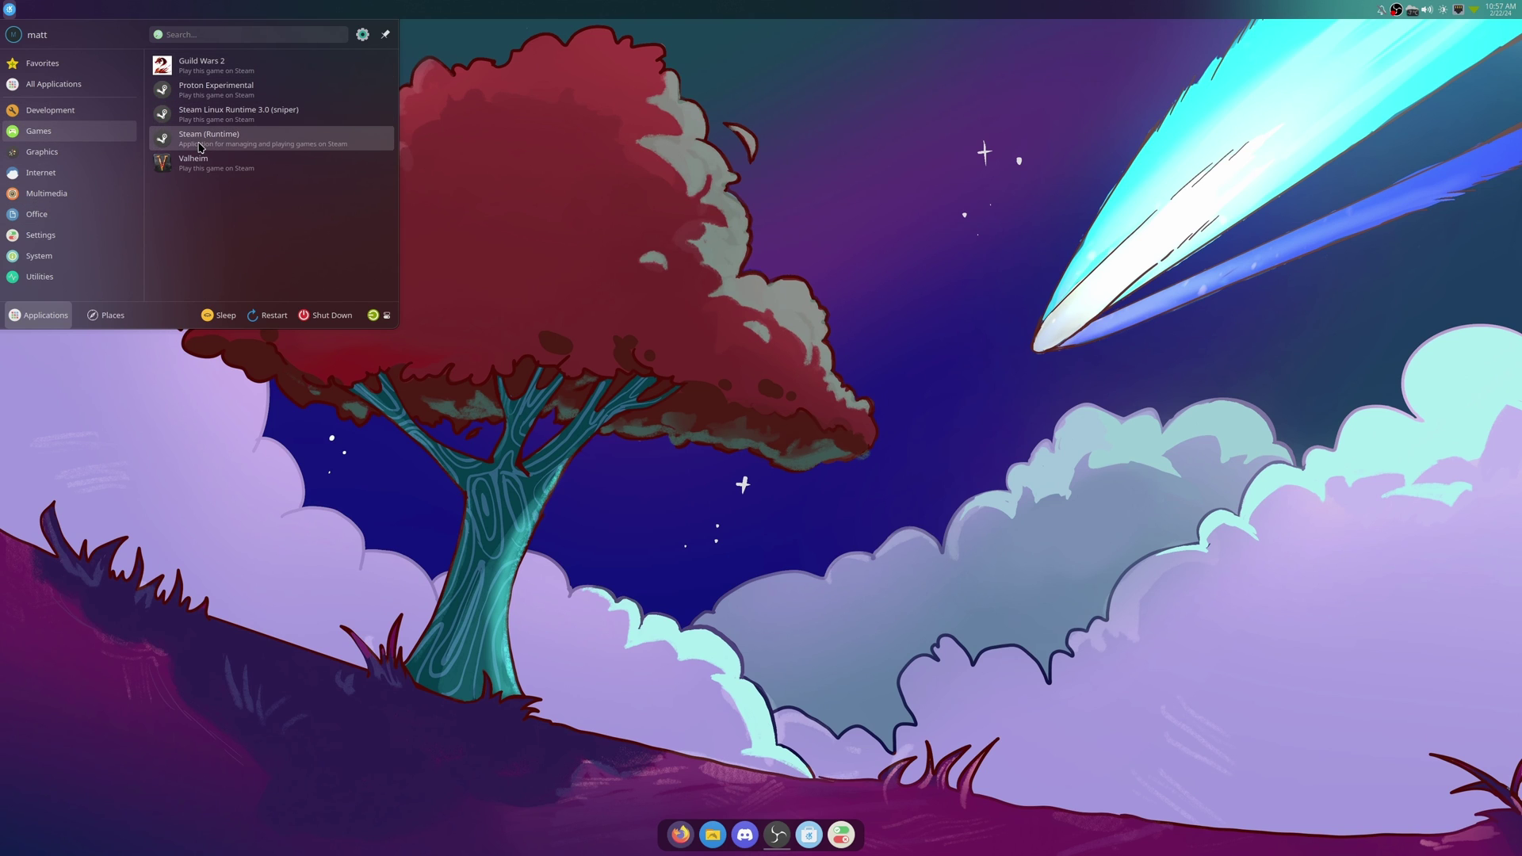
click(199, 147)
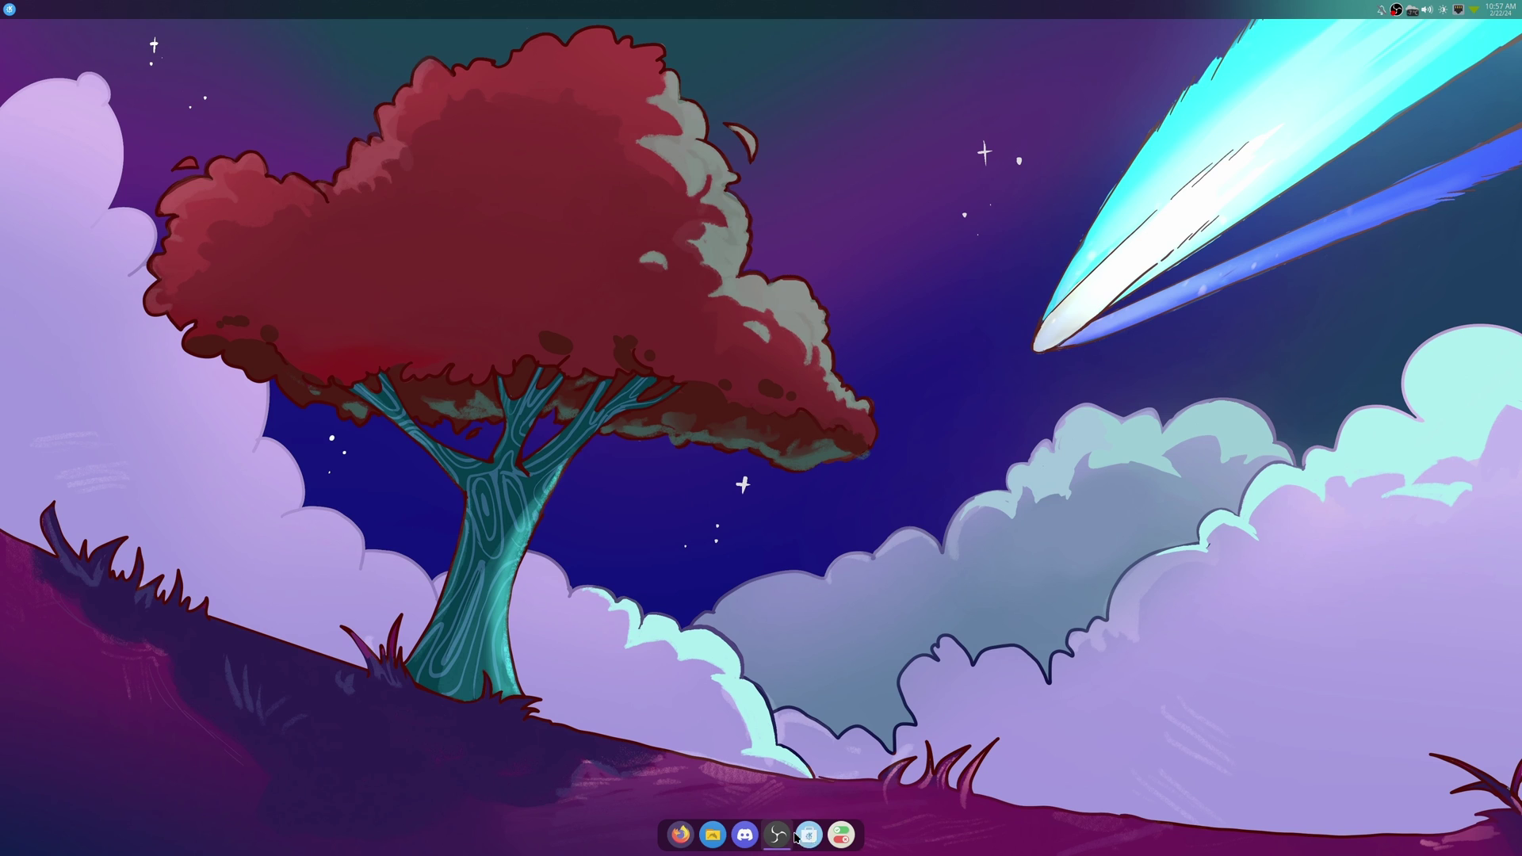
mouse_move(771, 838)
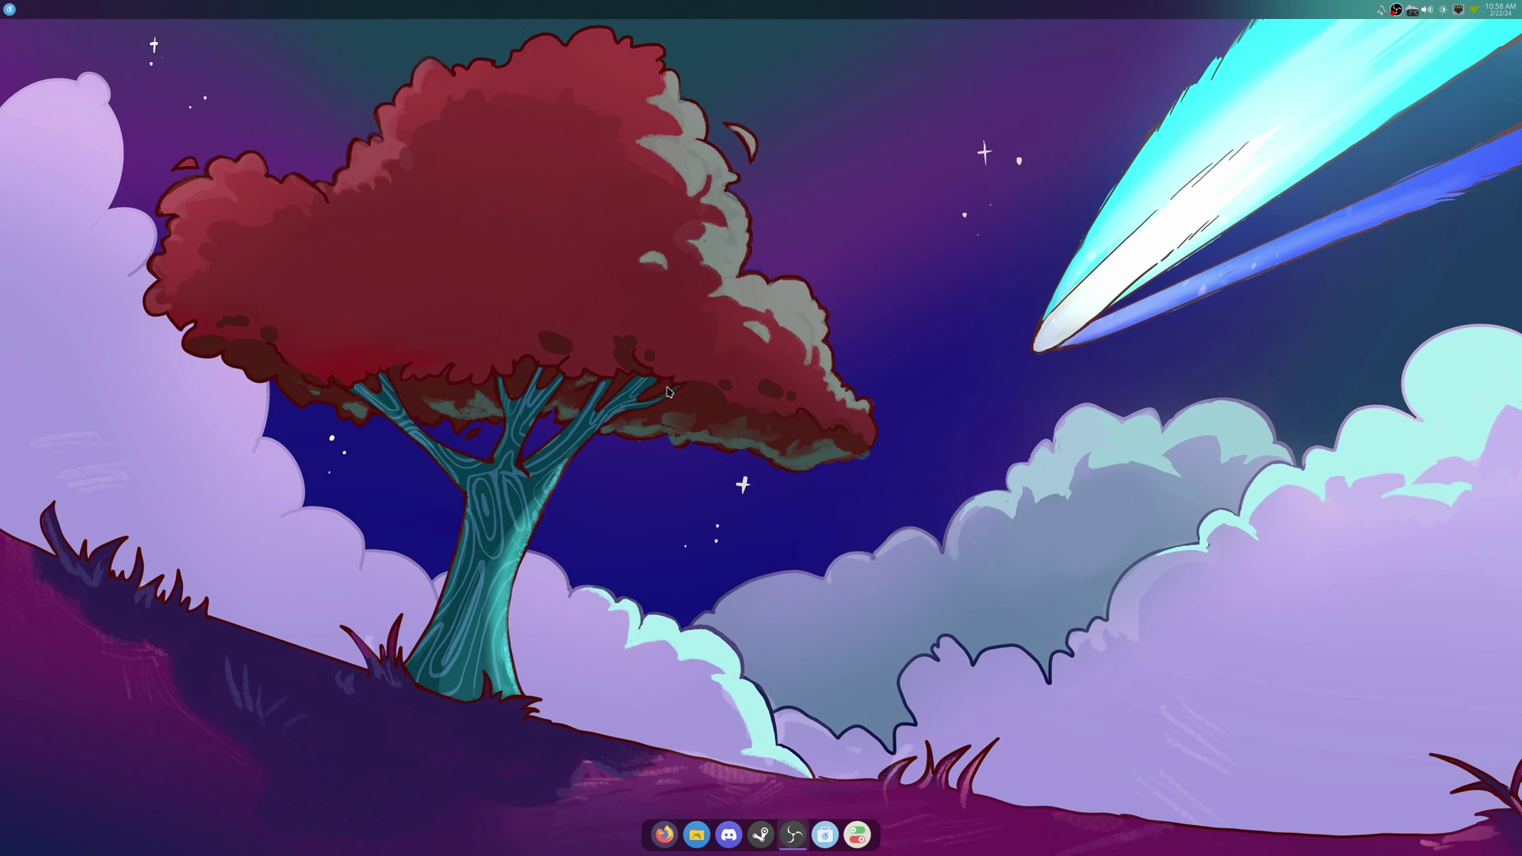
Open Firefox, Google 'arcmenu', and follow the GitLab ArcMenu result.
click(665, 834)
click(306, 57)
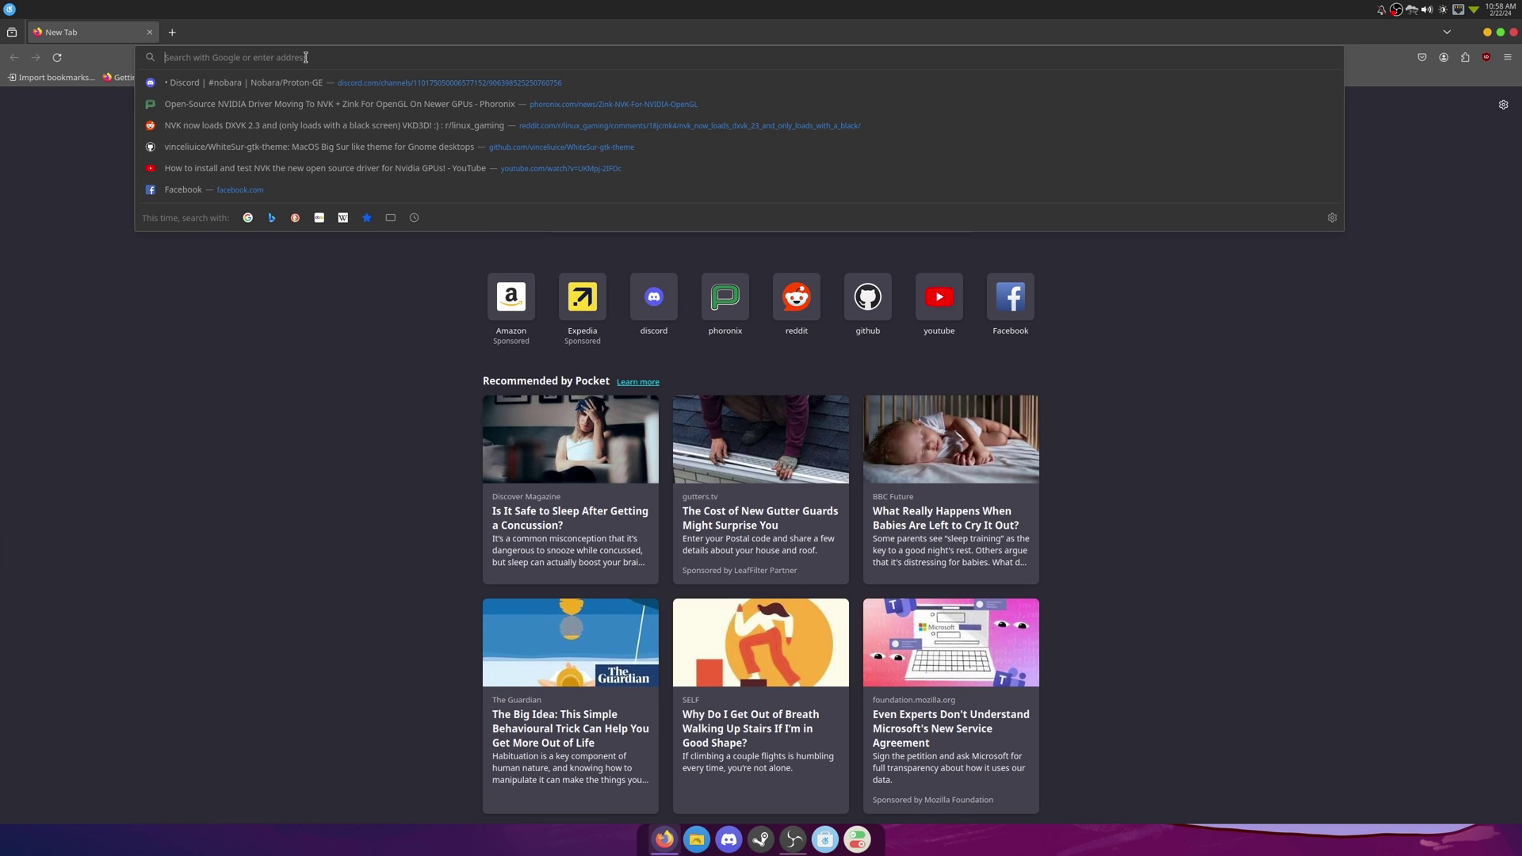
text(arcmenu)
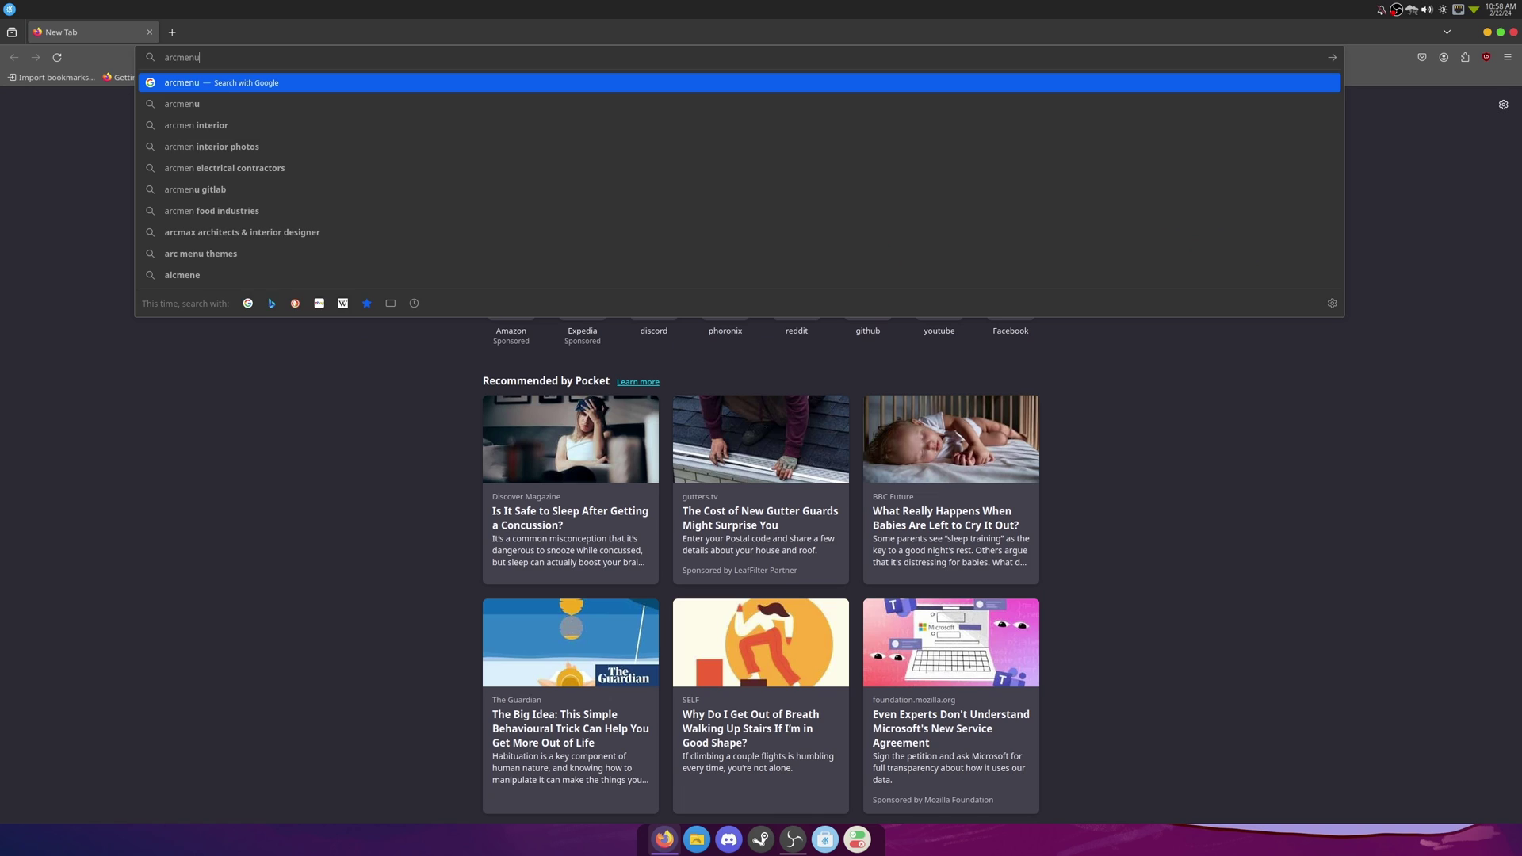
key(Return)
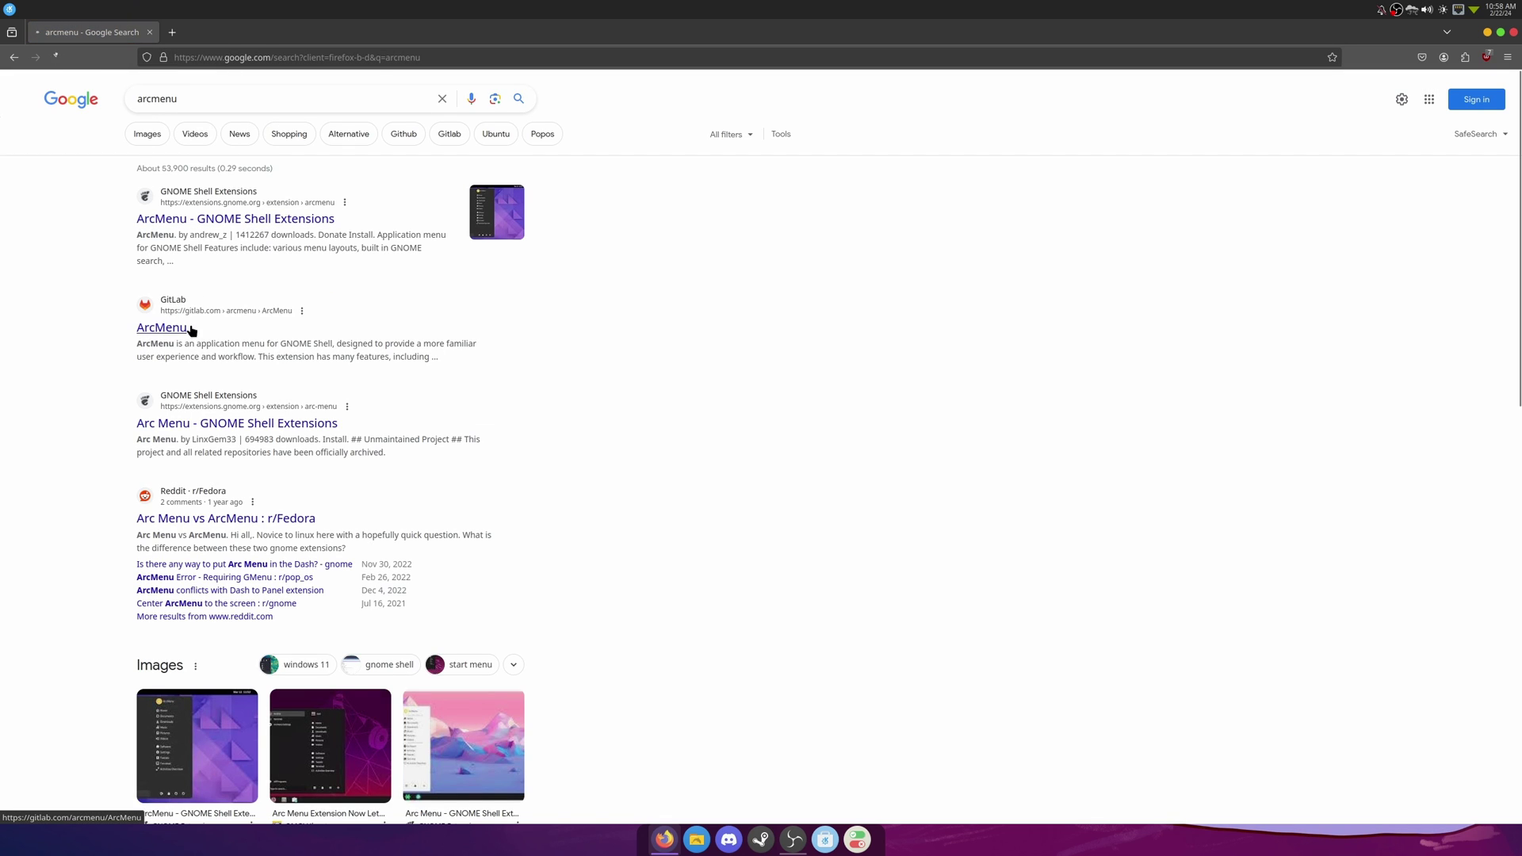
click(228, 331)
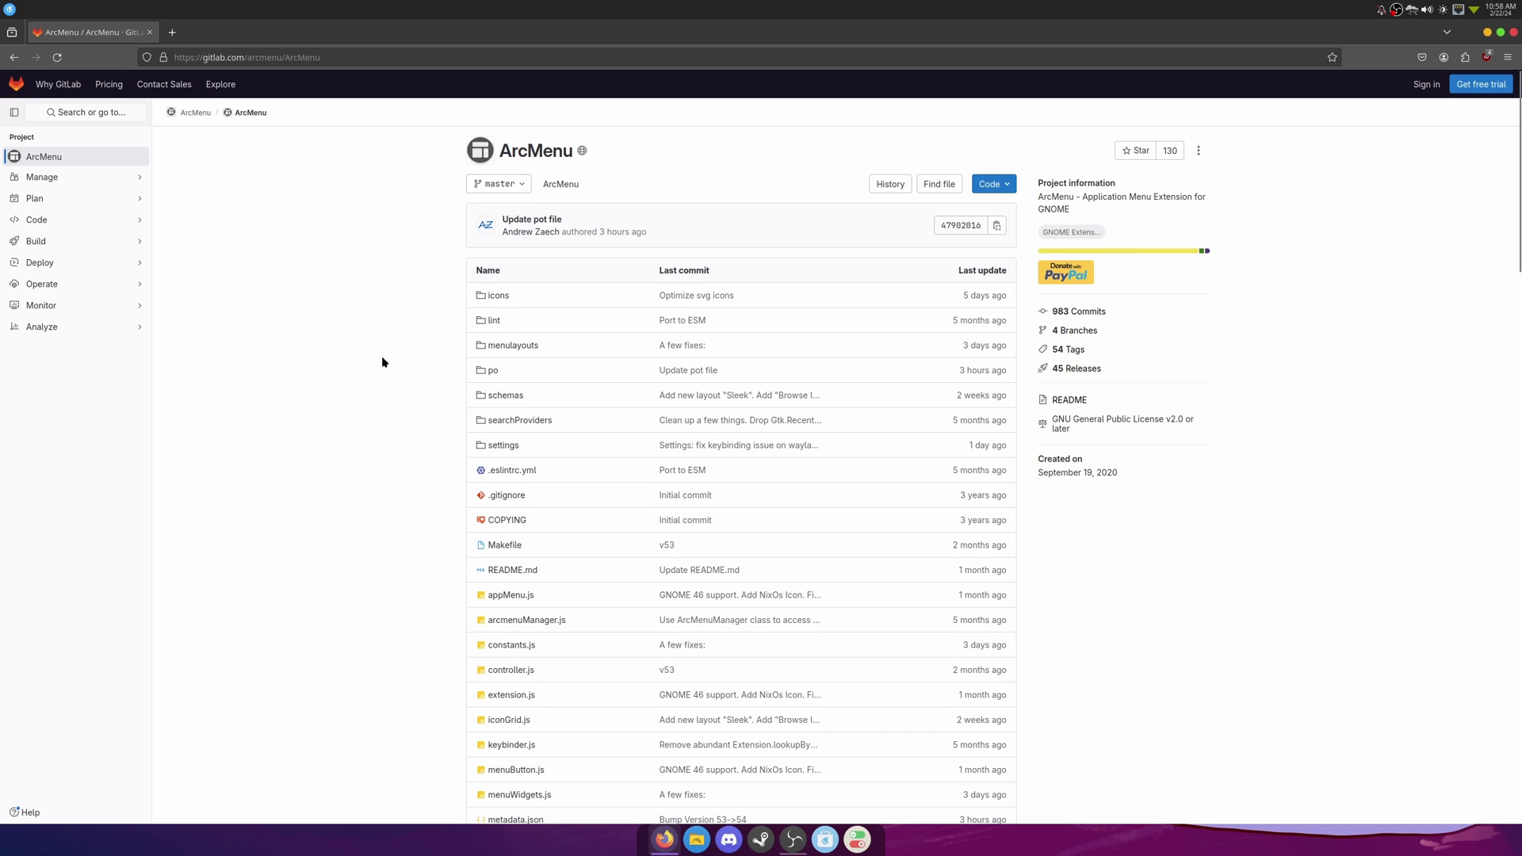
Browse to icons/hicolor/16x16/actions and open the nobara and arch logo SVGs in new tabs.
click(498, 296)
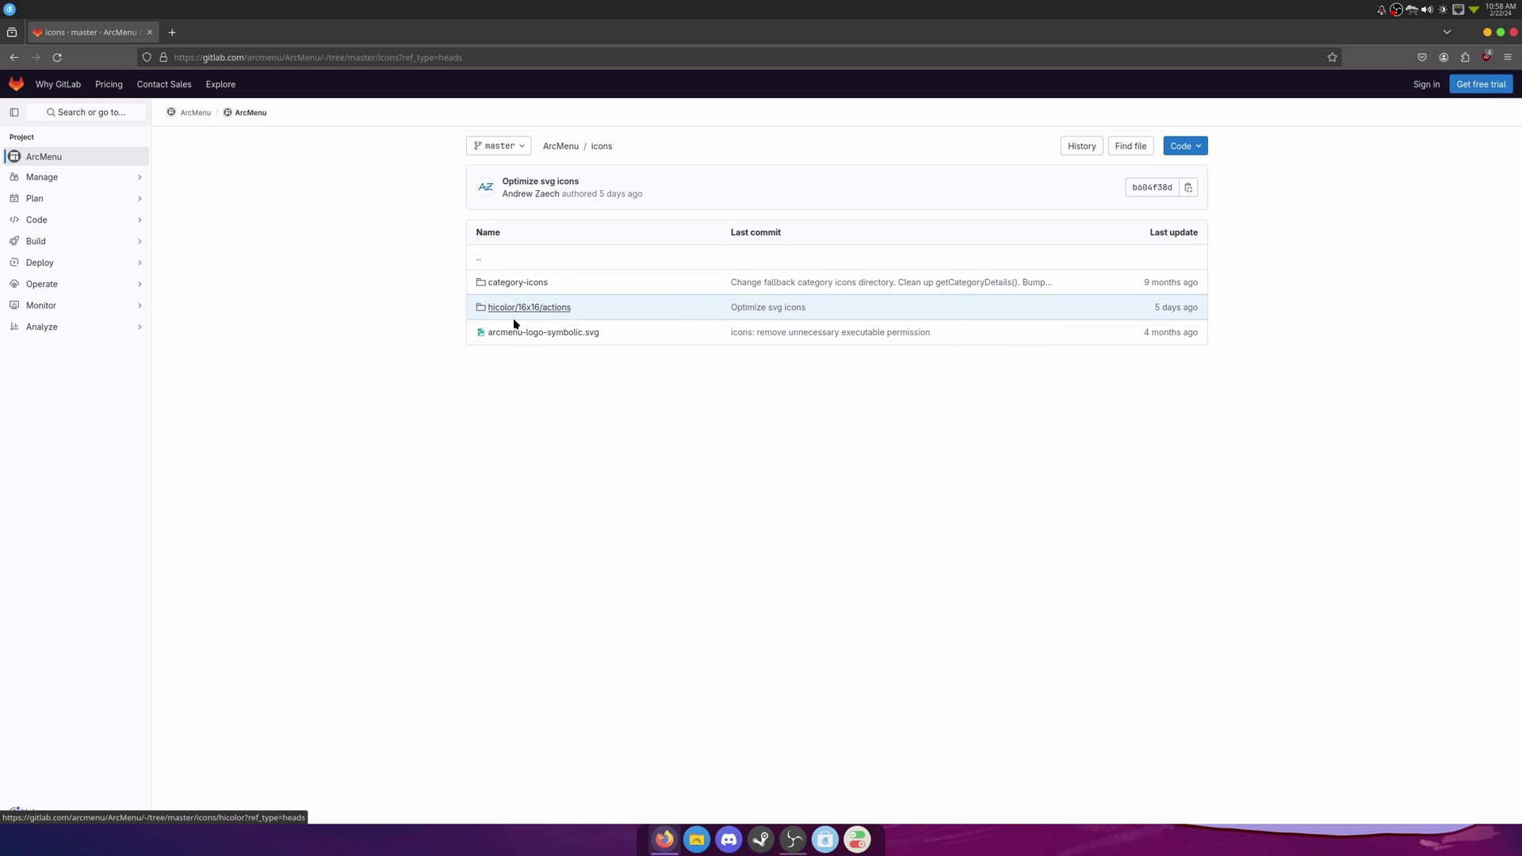
click(514, 313)
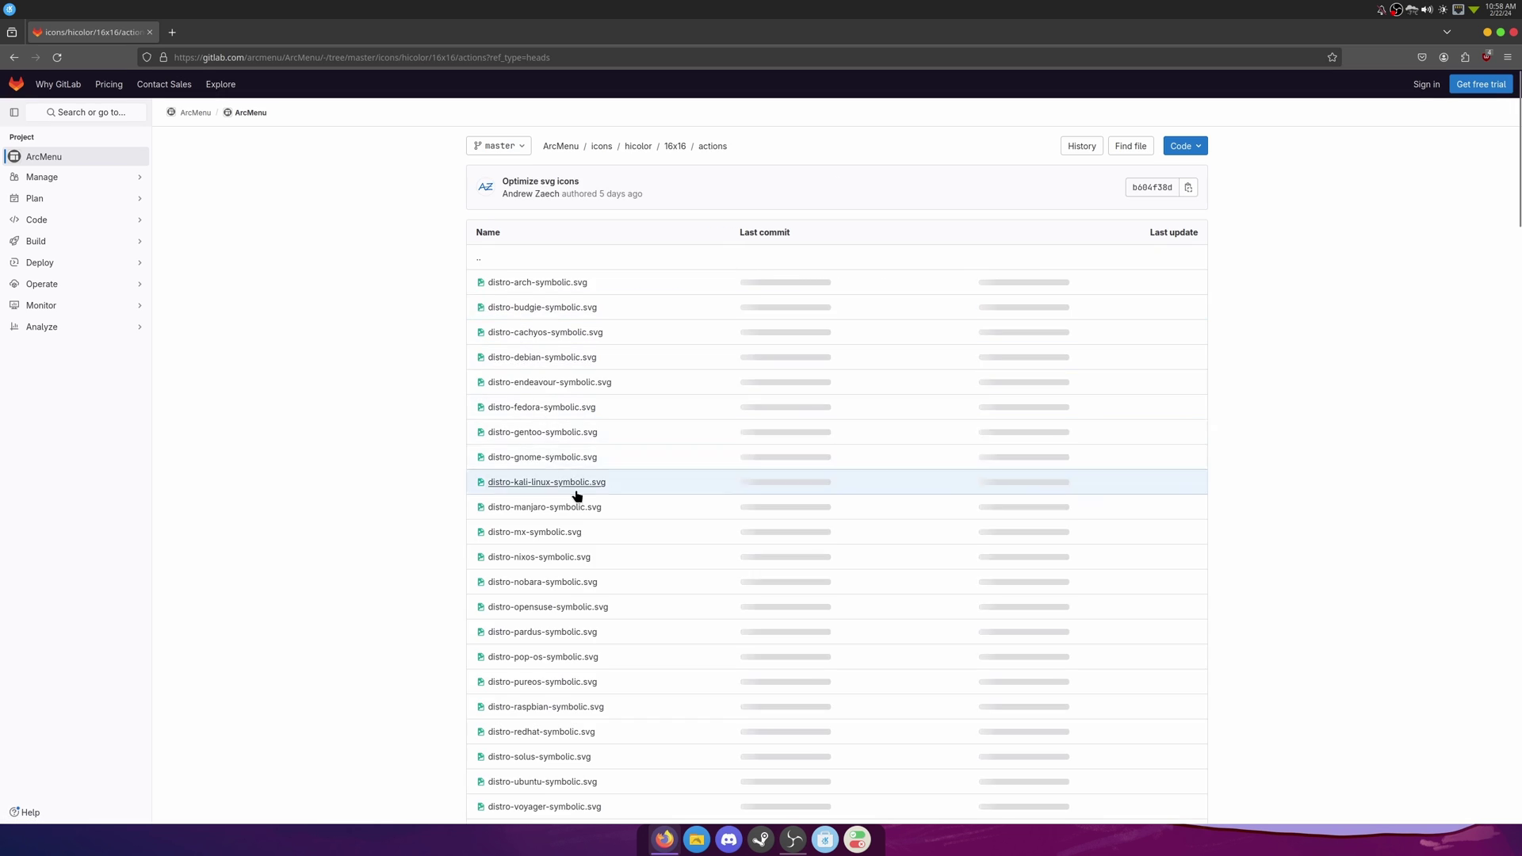
scroll(578, 482, down, 3)
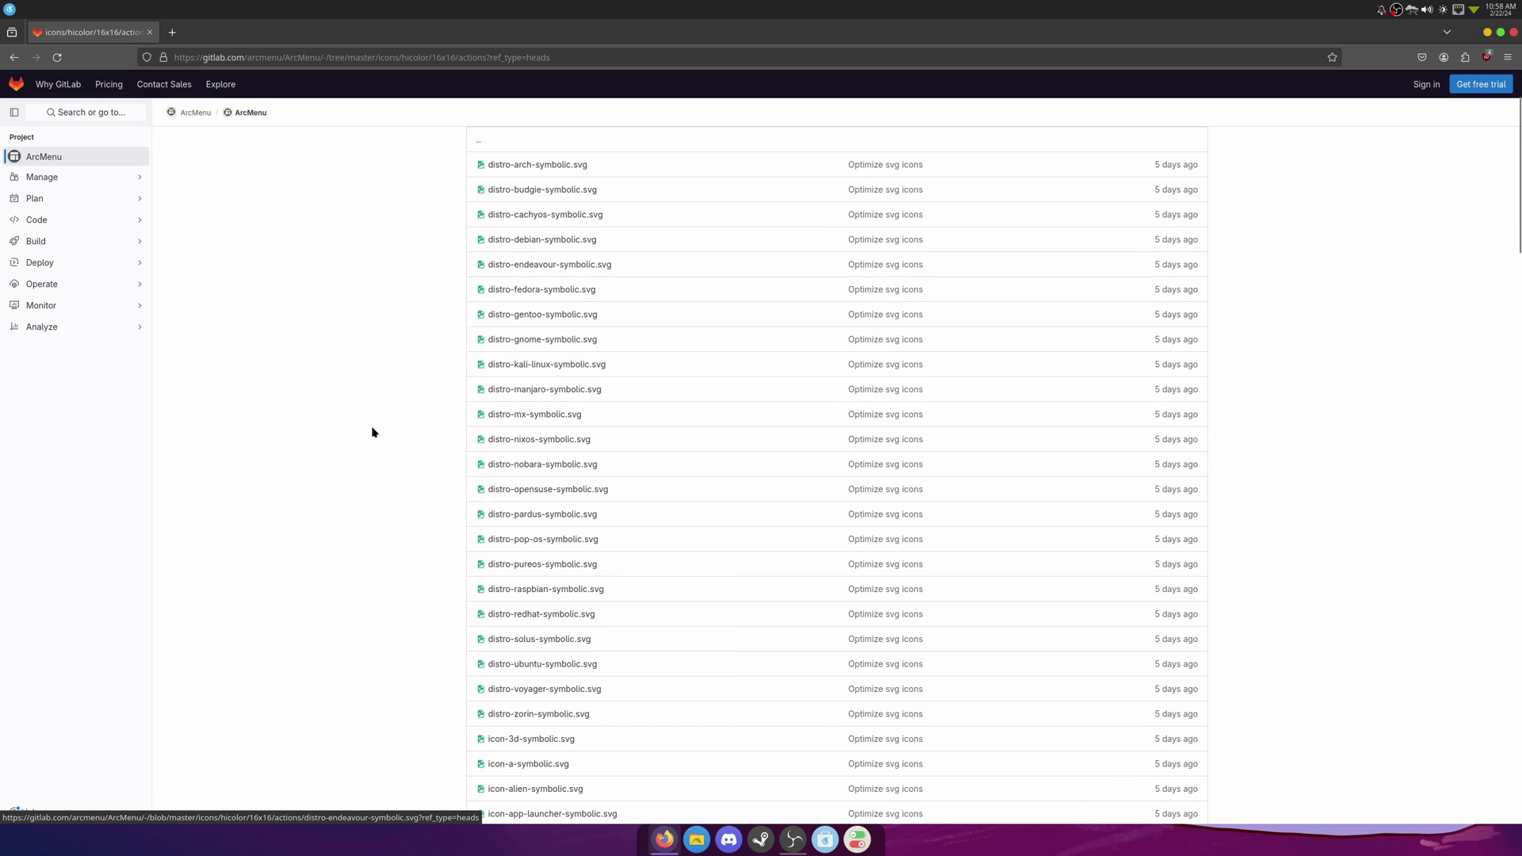
right_click(572, 473)
click(607, 480)
scroll(713, 444, up, 3)
right_click(550, 291)
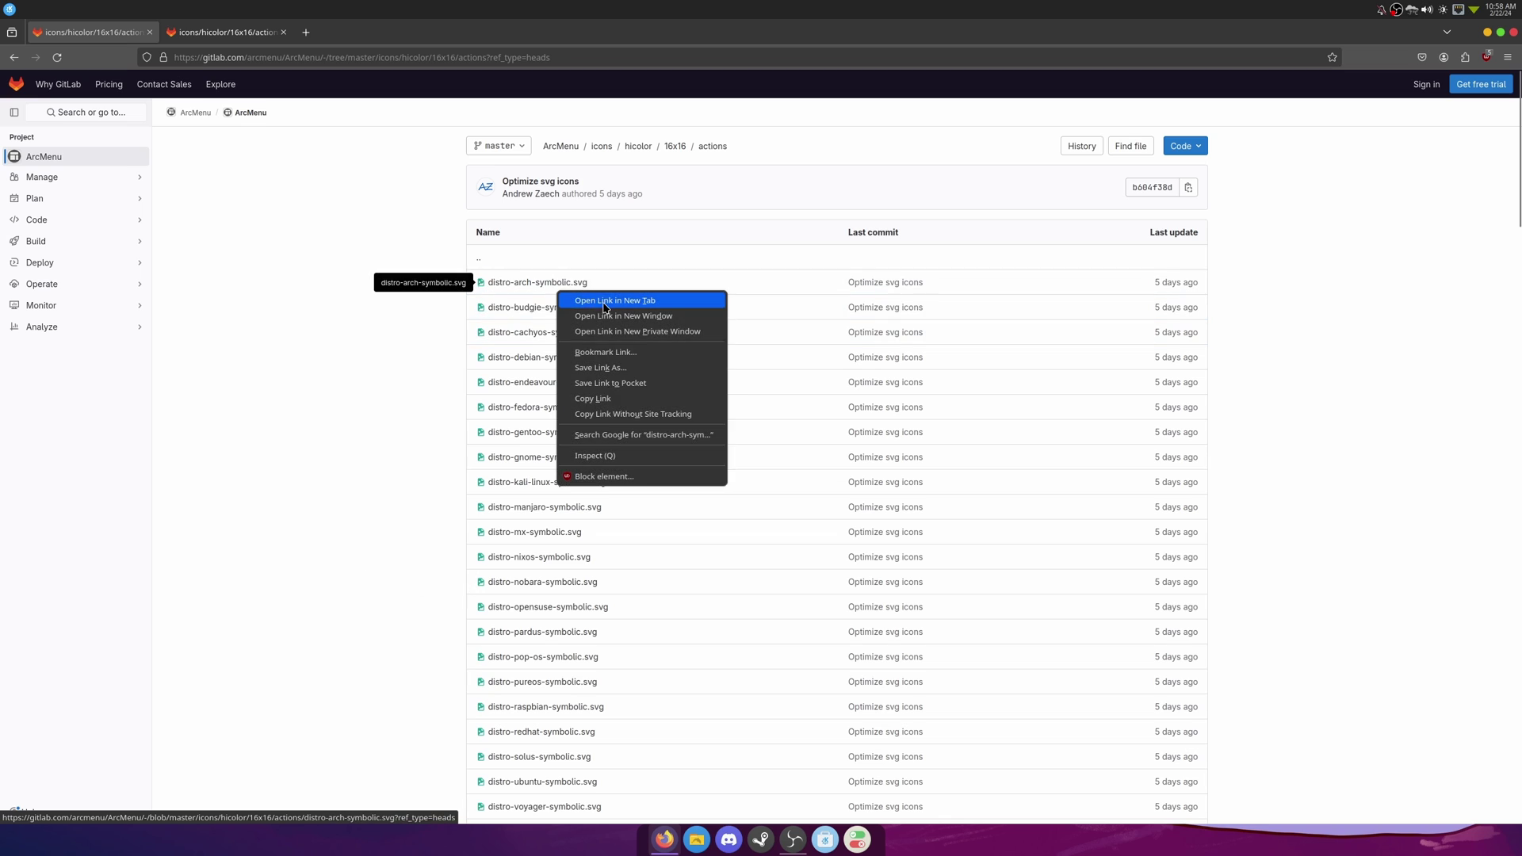
click(595, 300)
Save the distro-nobara-symbolic.svg logo image into Pictures.
key(ctrl+Tab)
right_click(710, 388)
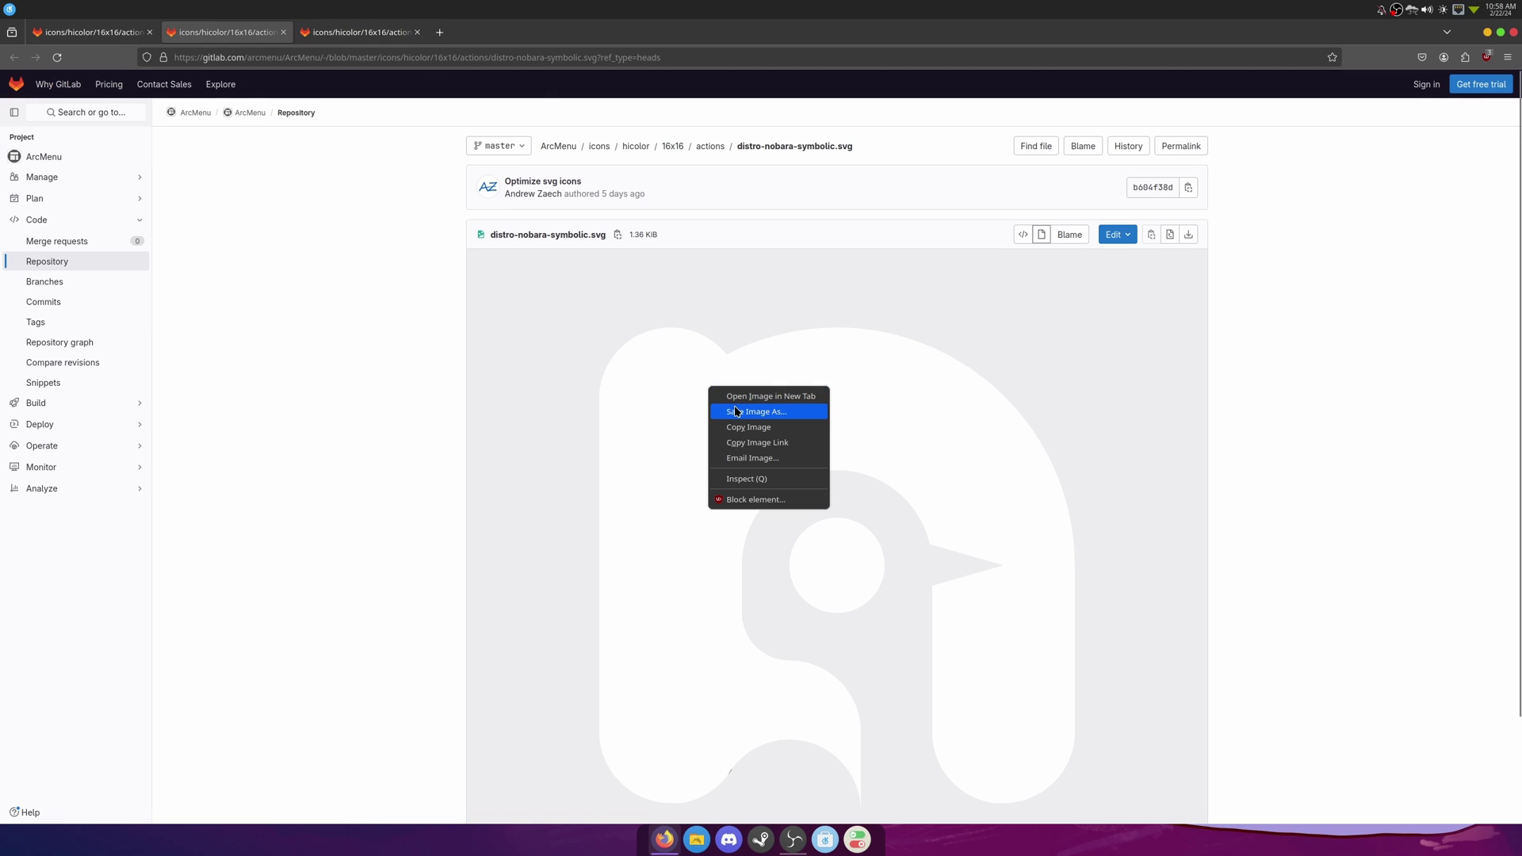
click(733, 412)
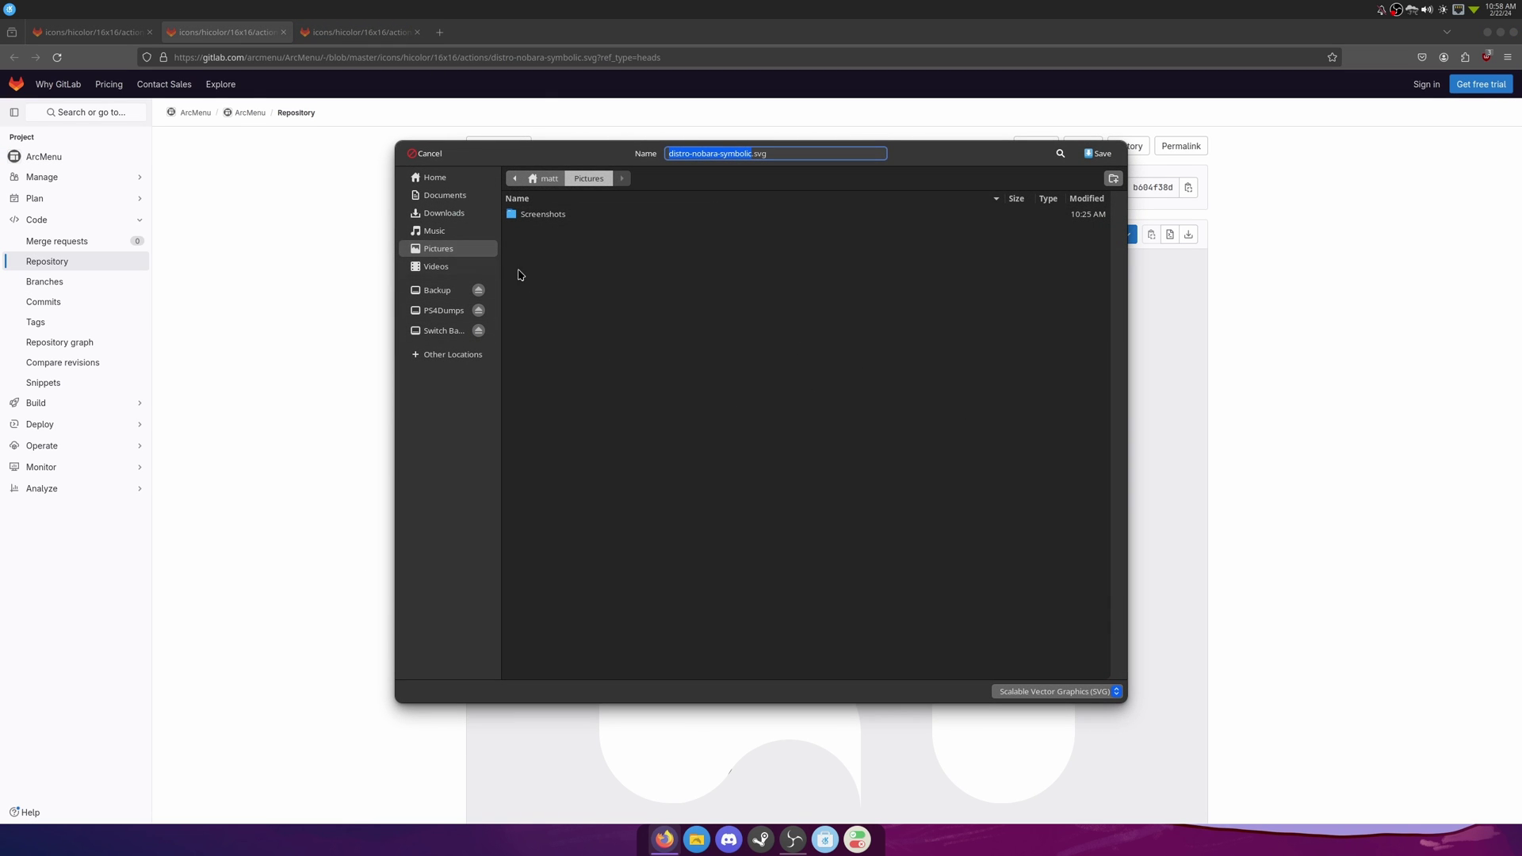
click(1099, 153)
Return to the actions folder listing and open distro-arch-symbolic.svg.
key(ctrl+Tab)
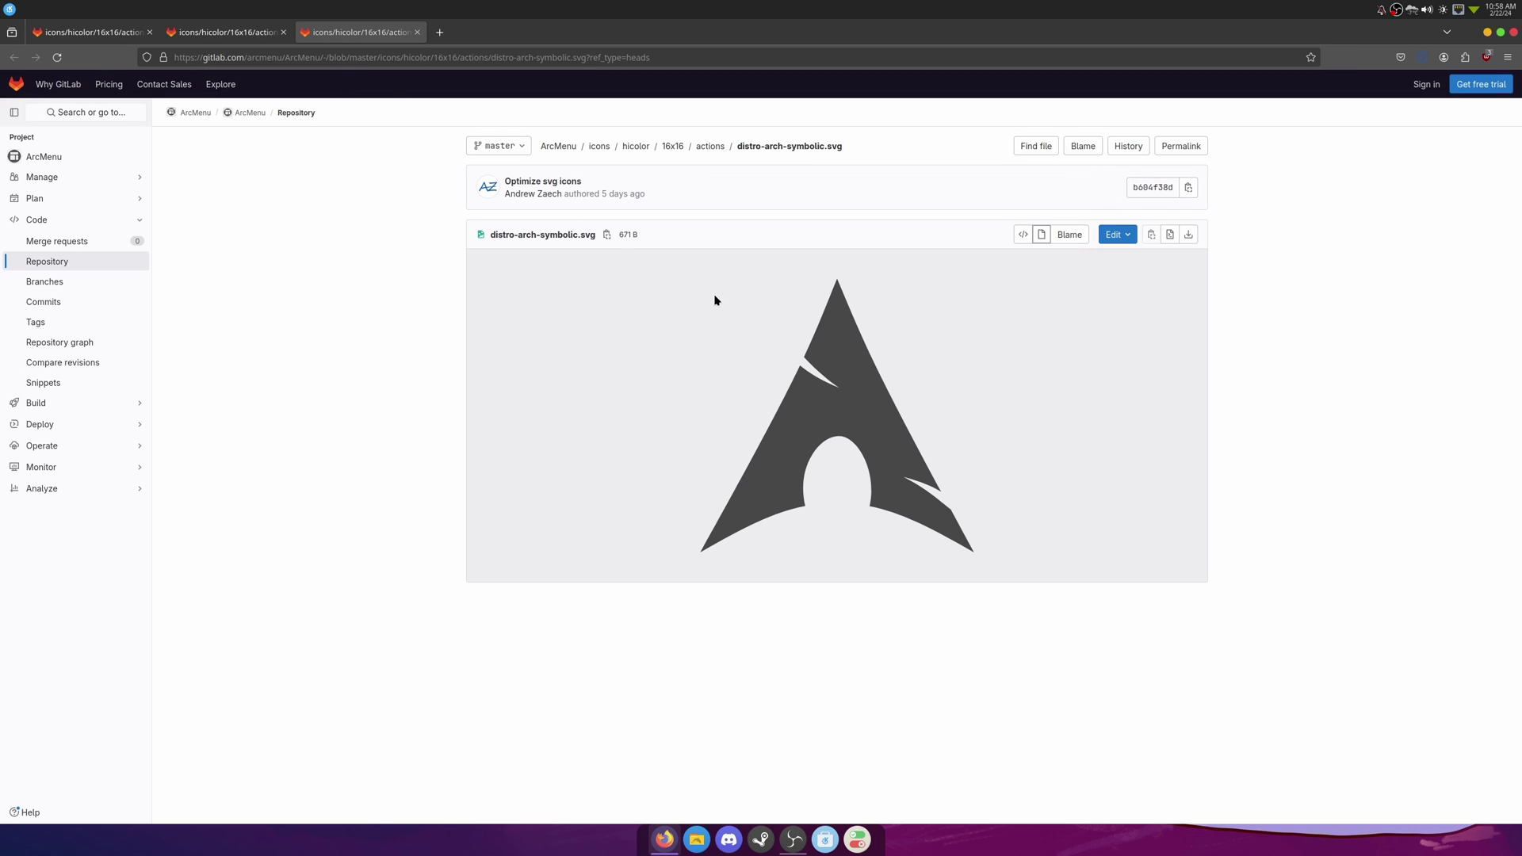
right_click(717, 300)
click(702, 331)
click(710, 147)
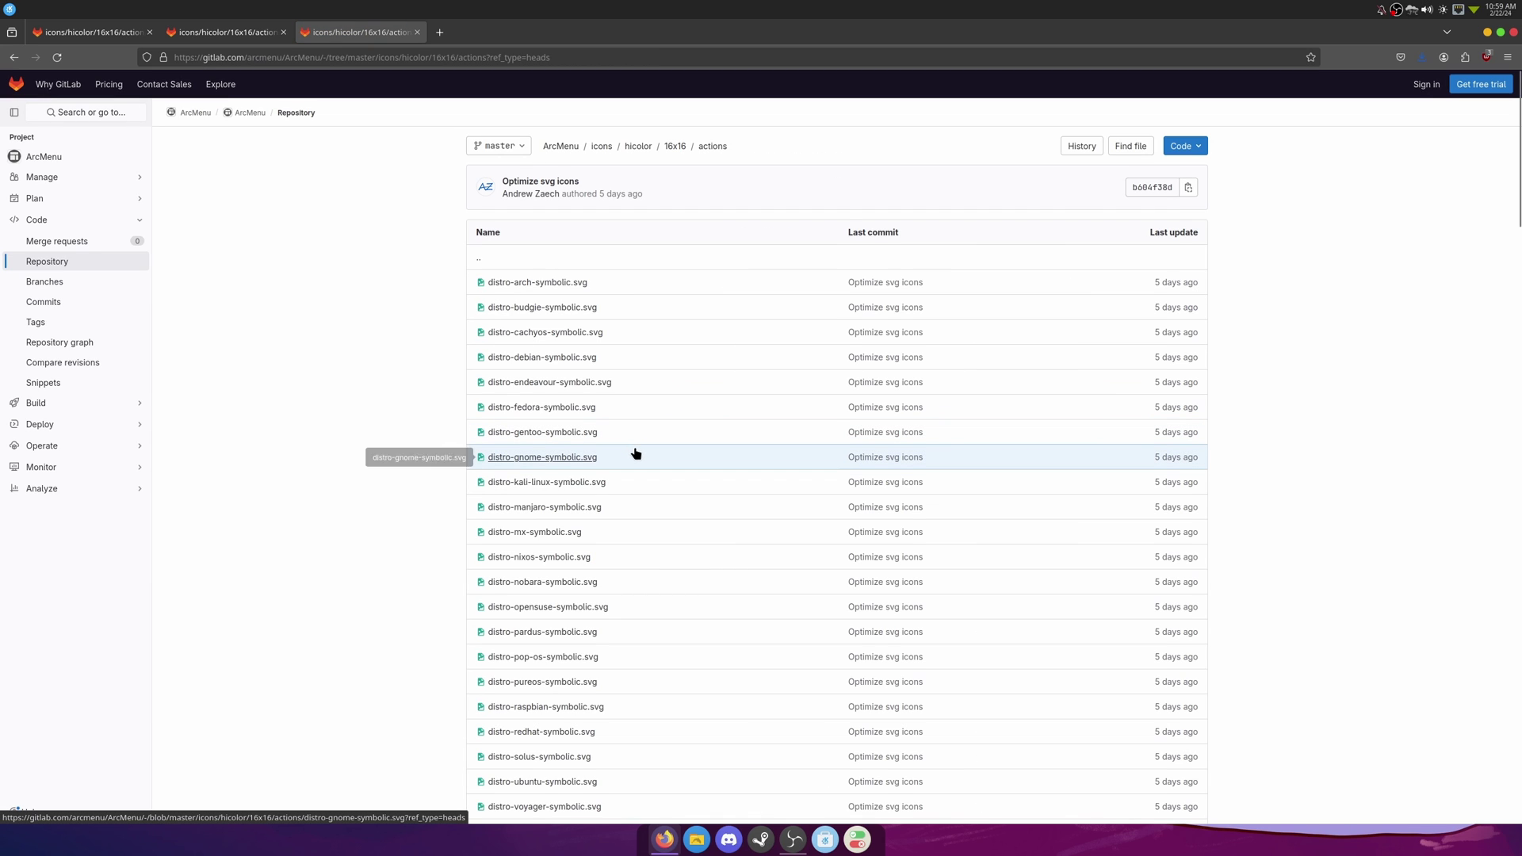
scroll(636, 449, down, 3)
scroll(636, 452, down, 6)
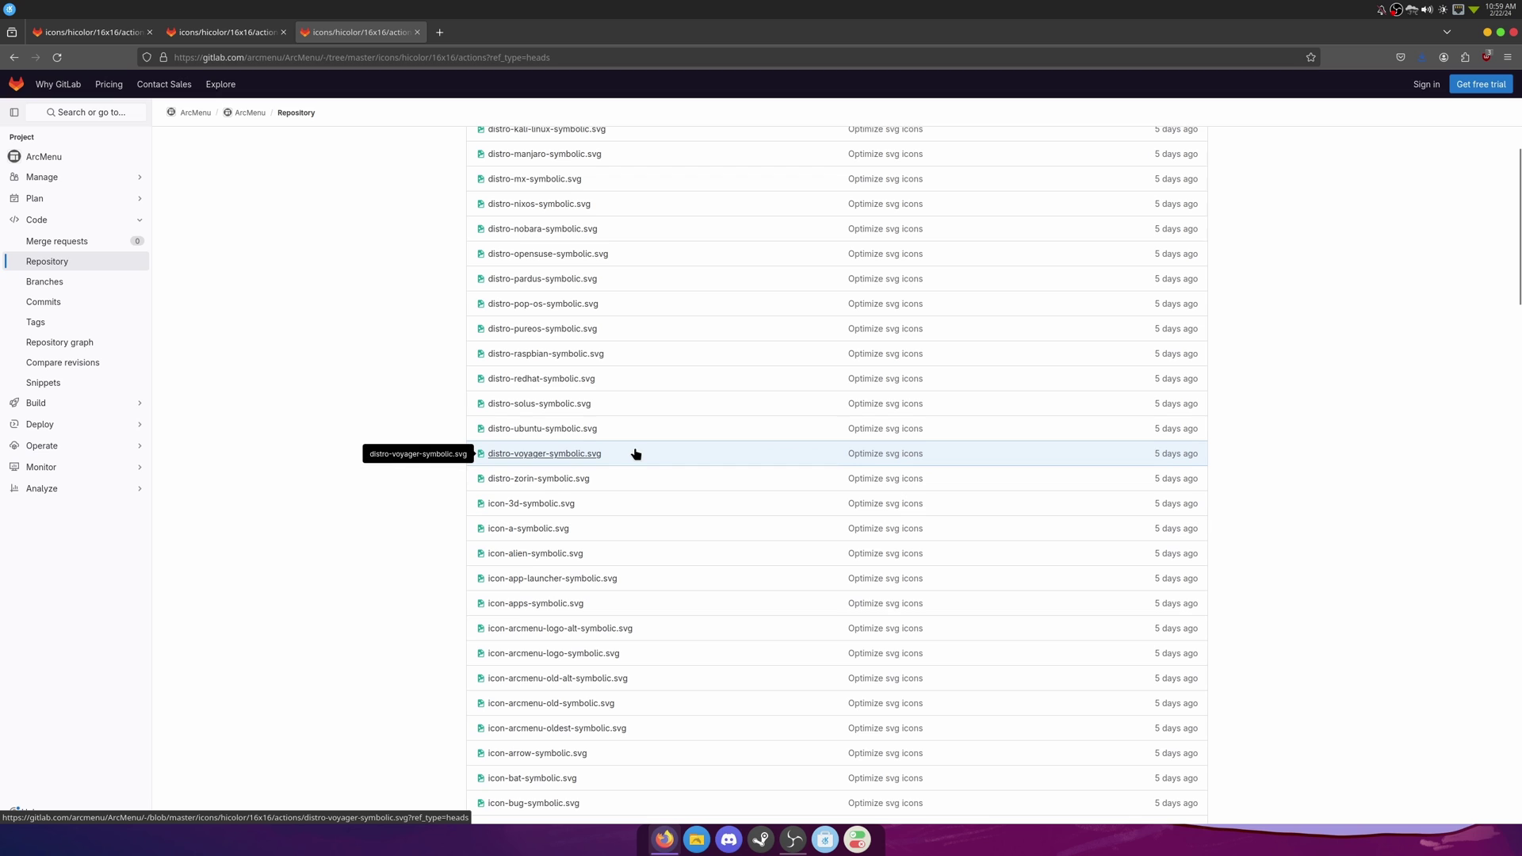
scroll(636, 454, up, 9)
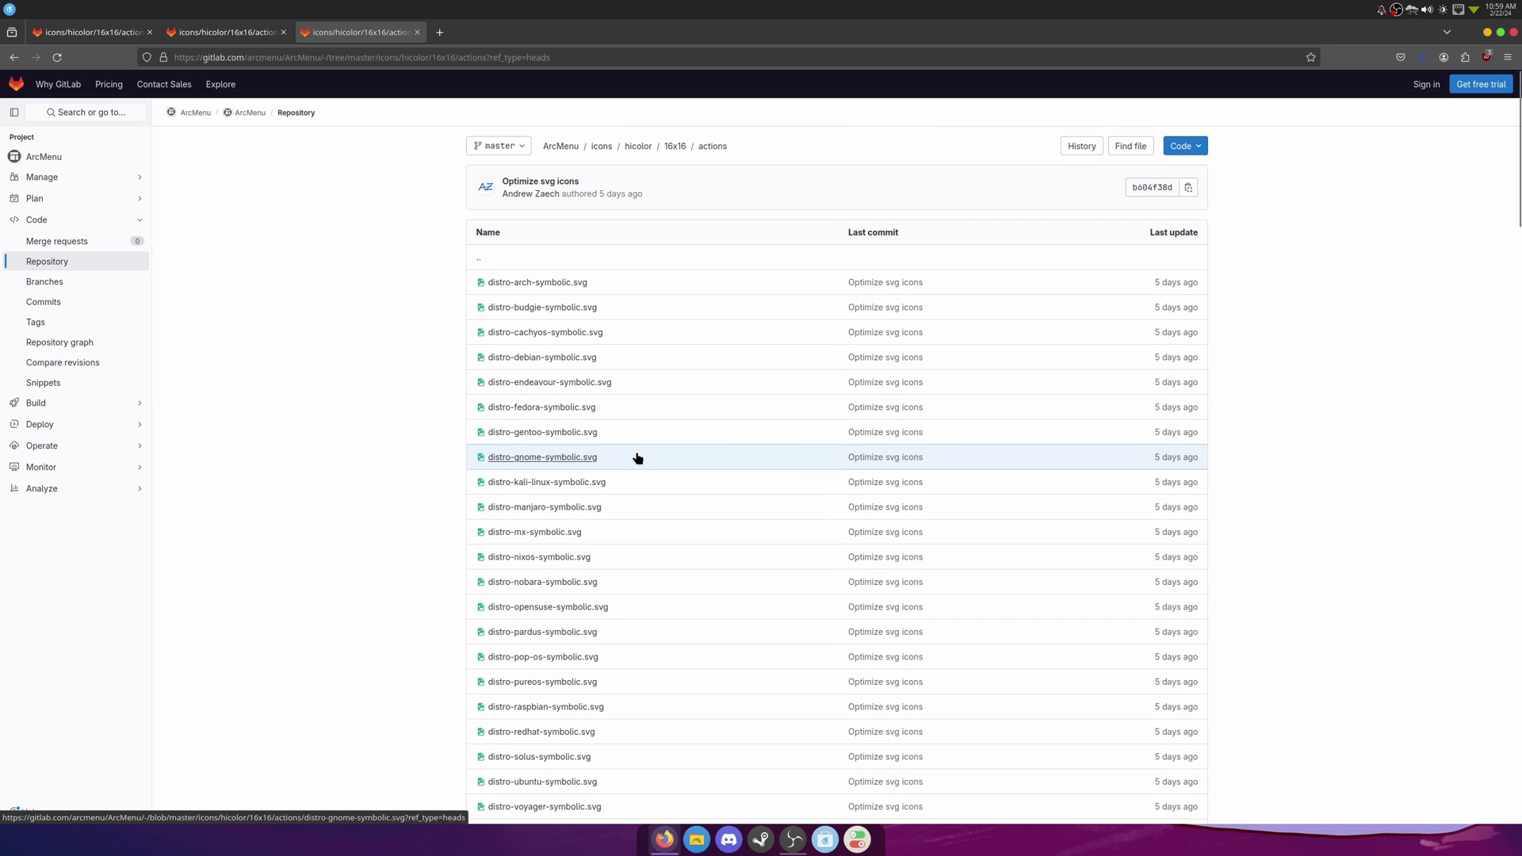
click(547, 284)
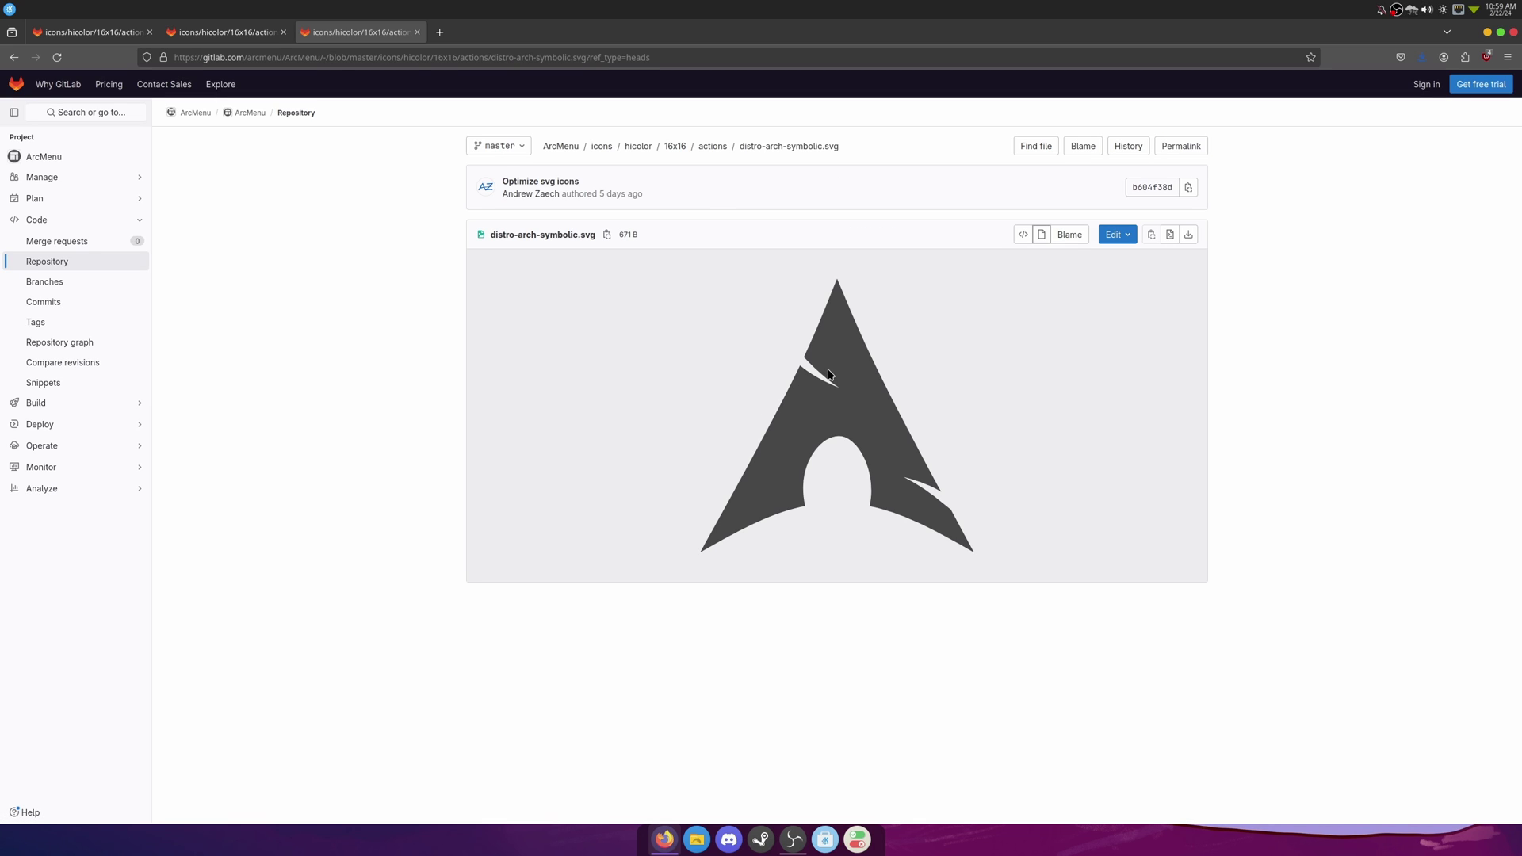
Get Firefox out of the way and set the launcher icon to Pictures/distro-nobara-symbolic.svg.
click(1512, 32)
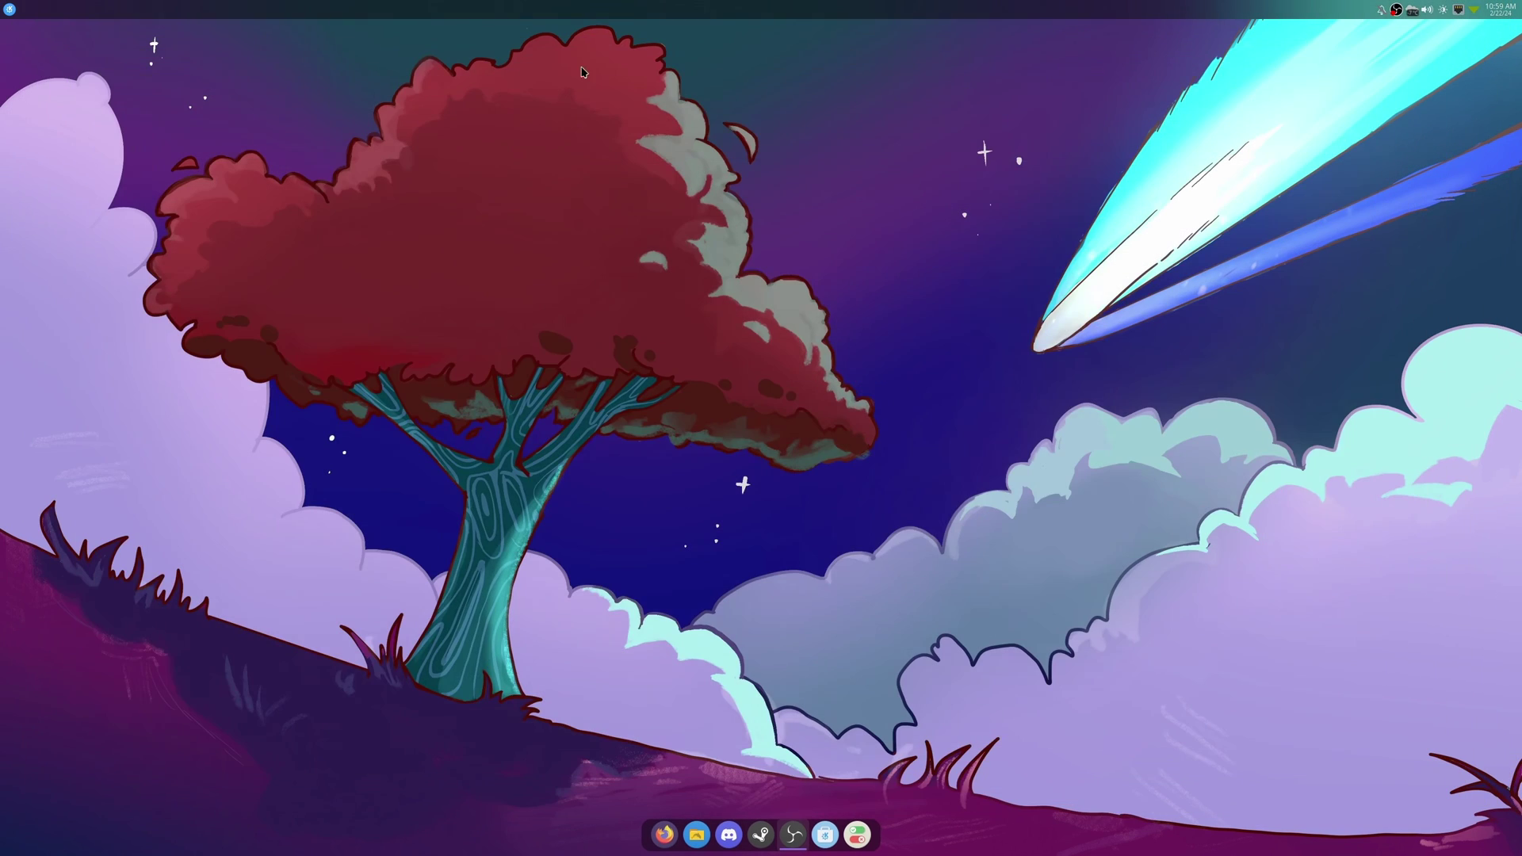
right_click(10, 8)
click(64, 46)
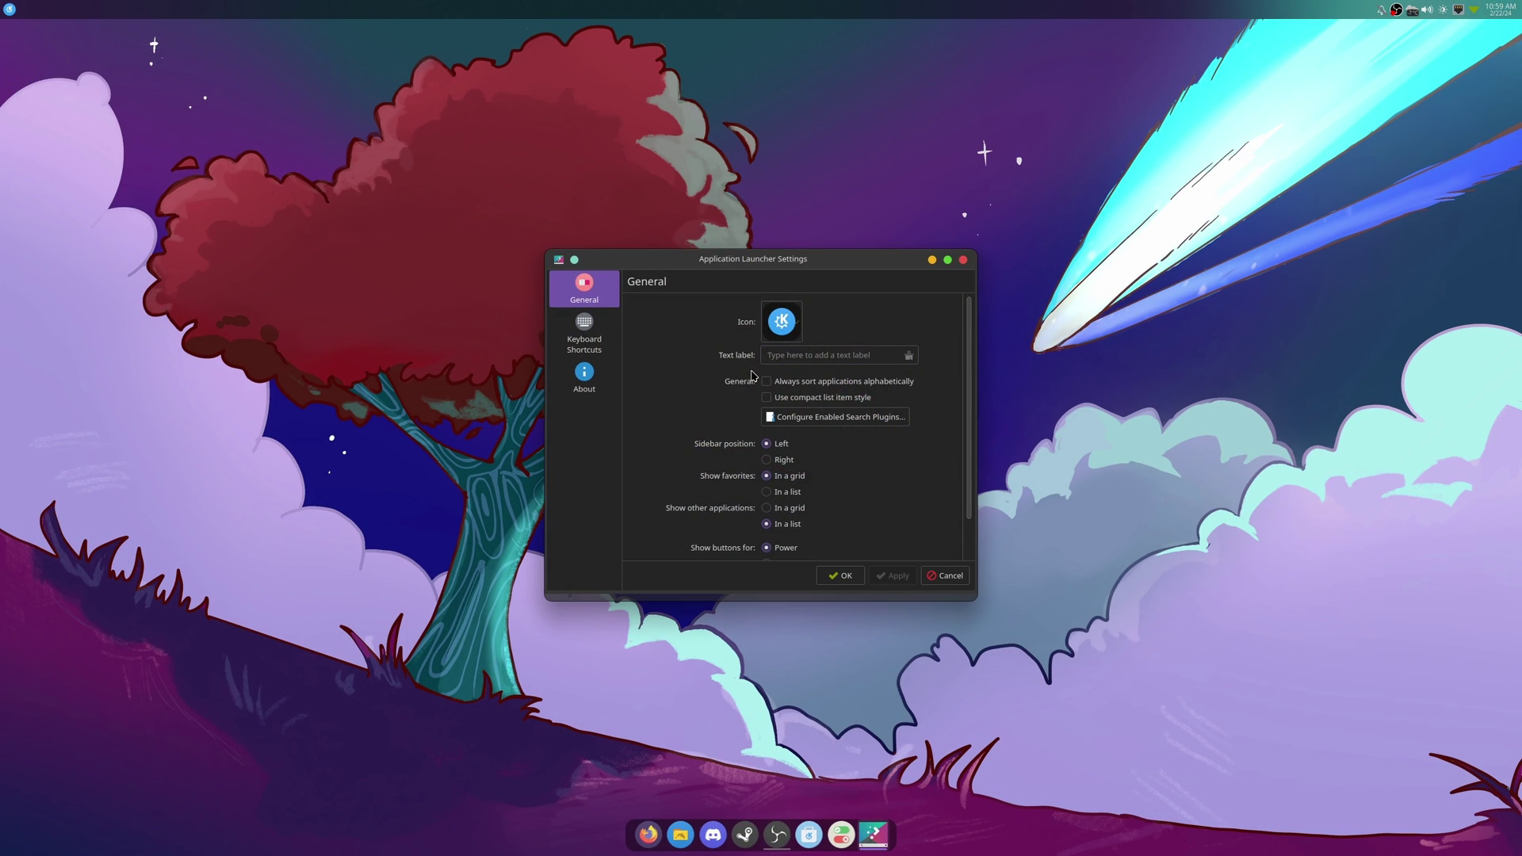
click(781, 321)
click(785, 356)
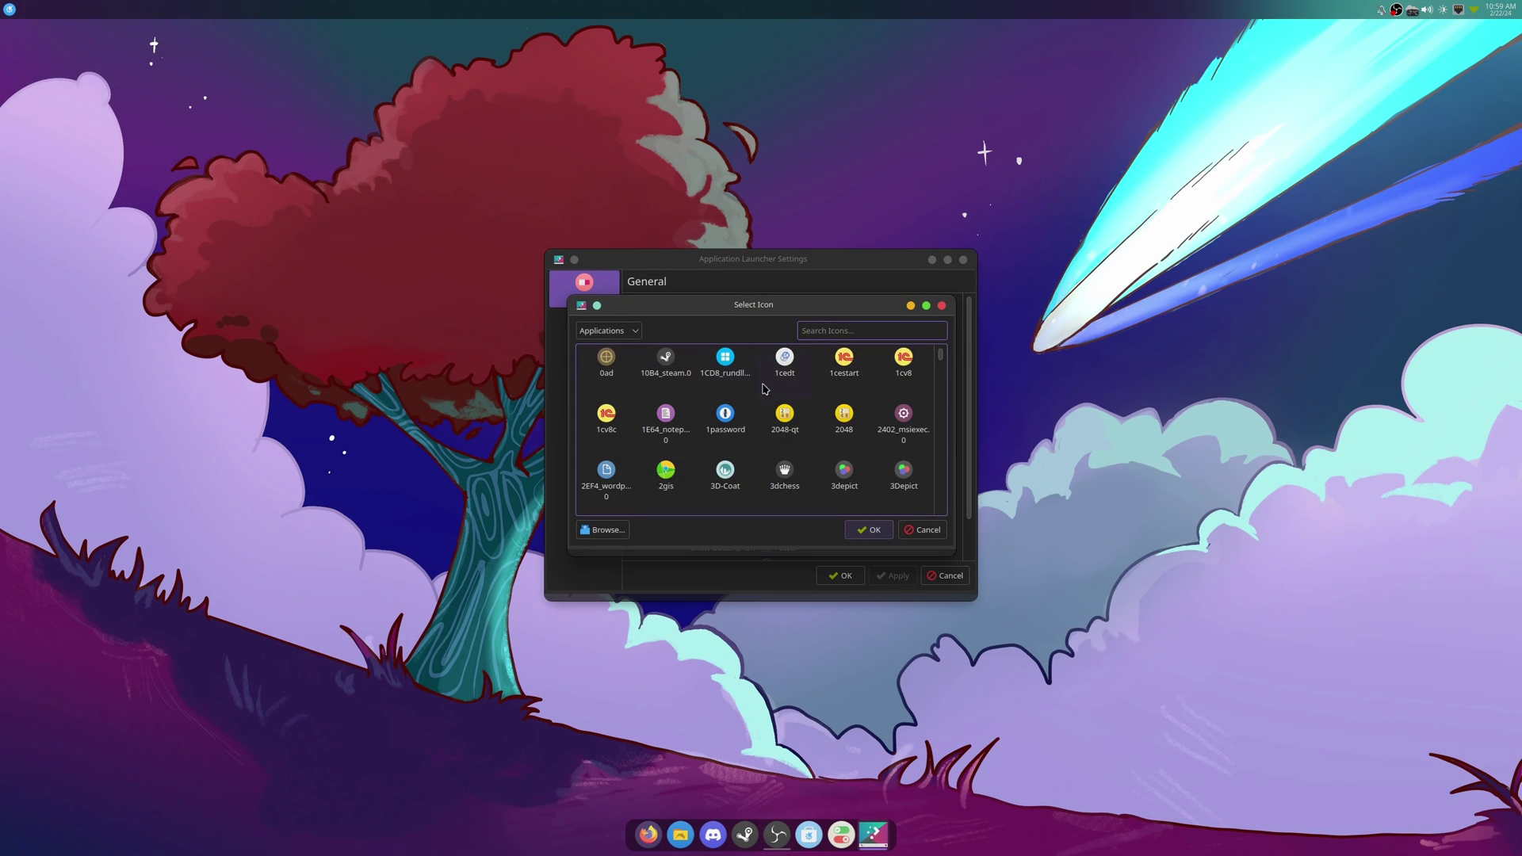
click(602, 529)
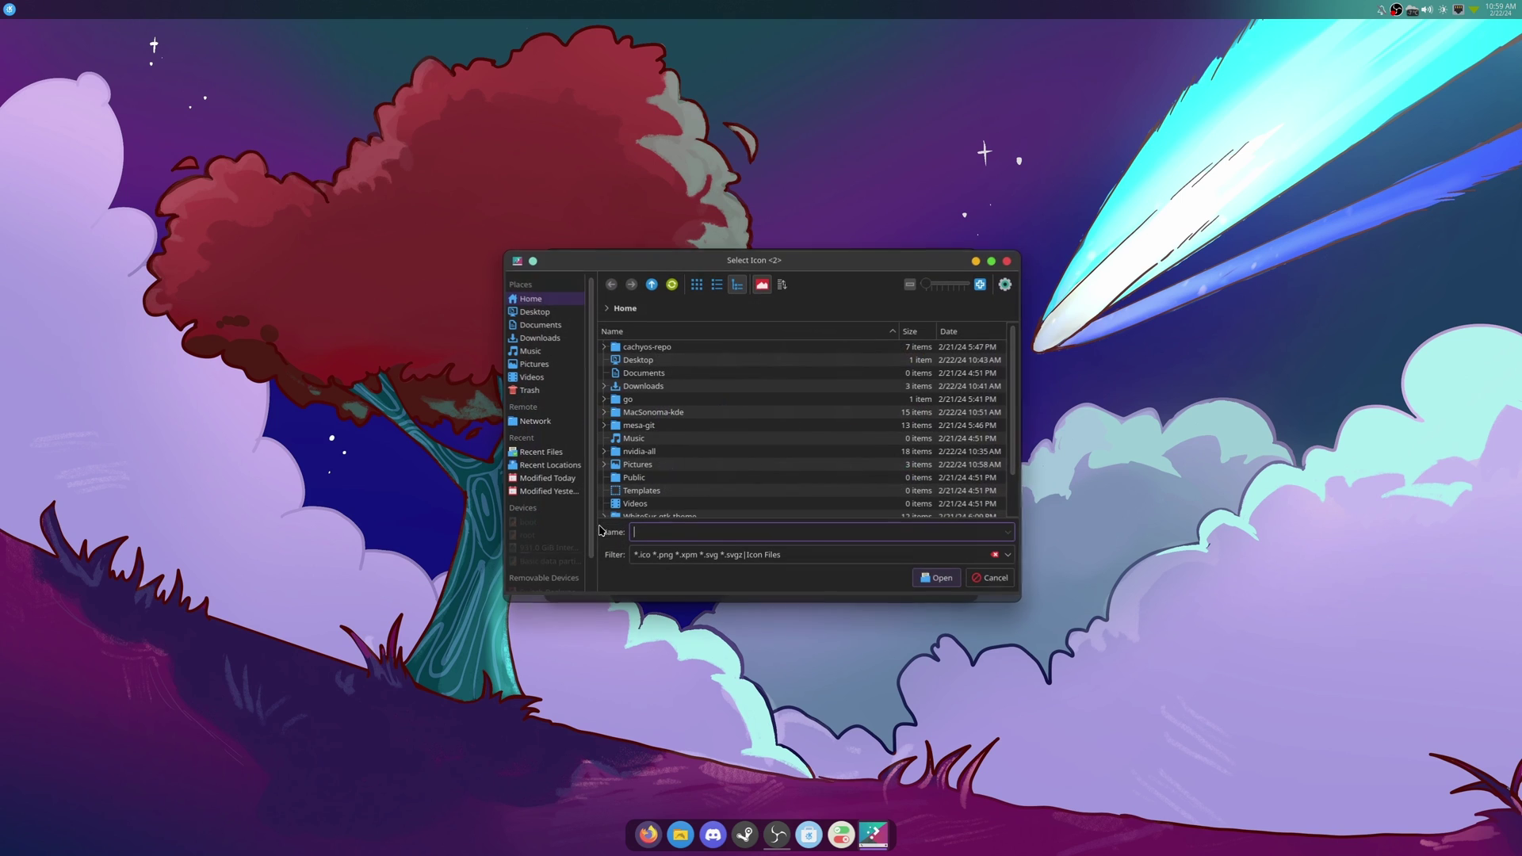
click(531, 366)
double_click(674, 374)
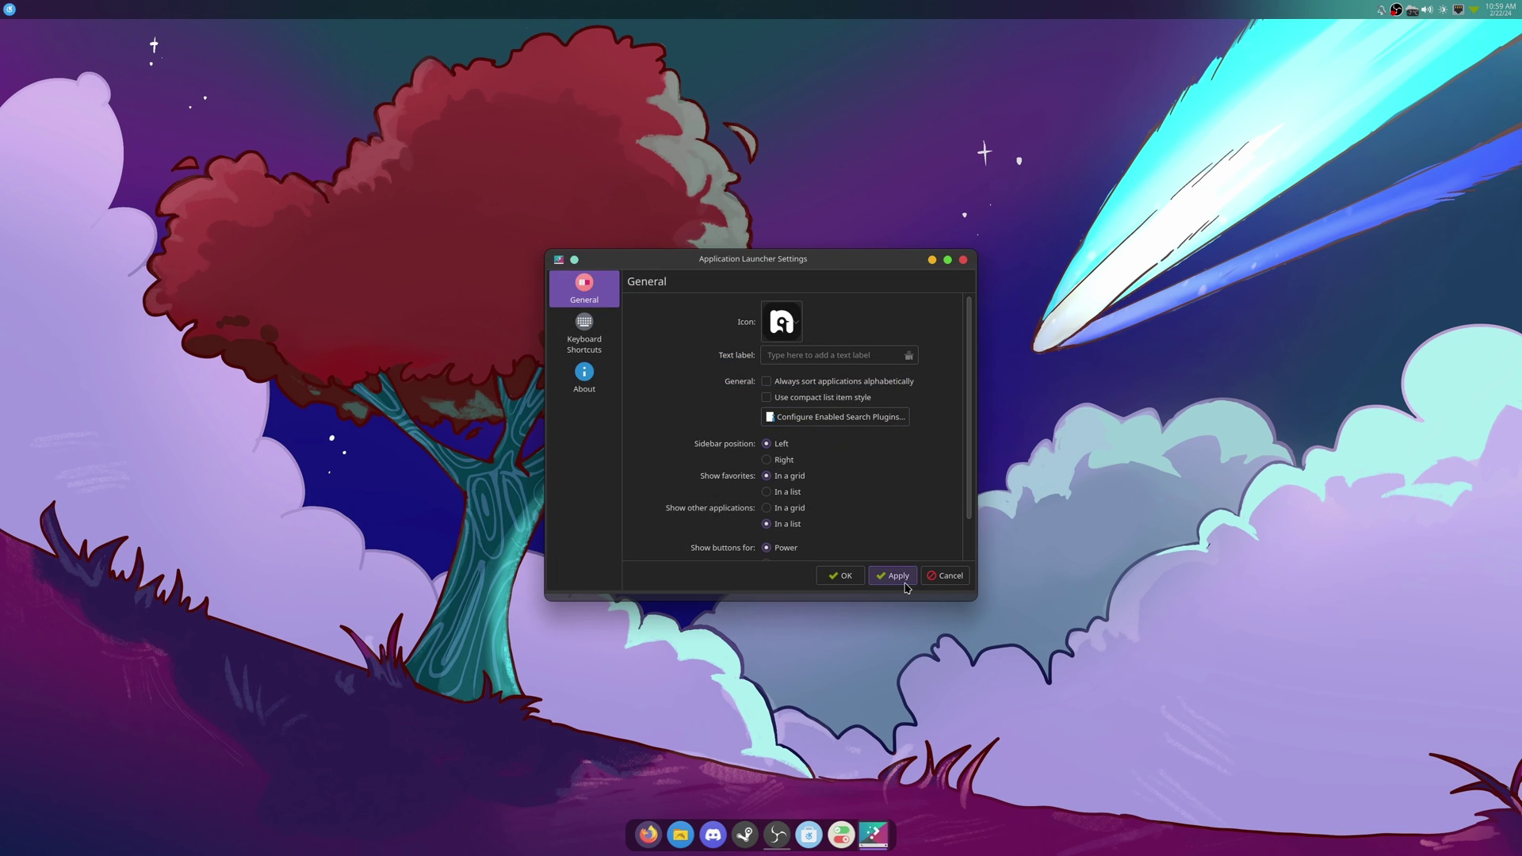
click(845, 576)
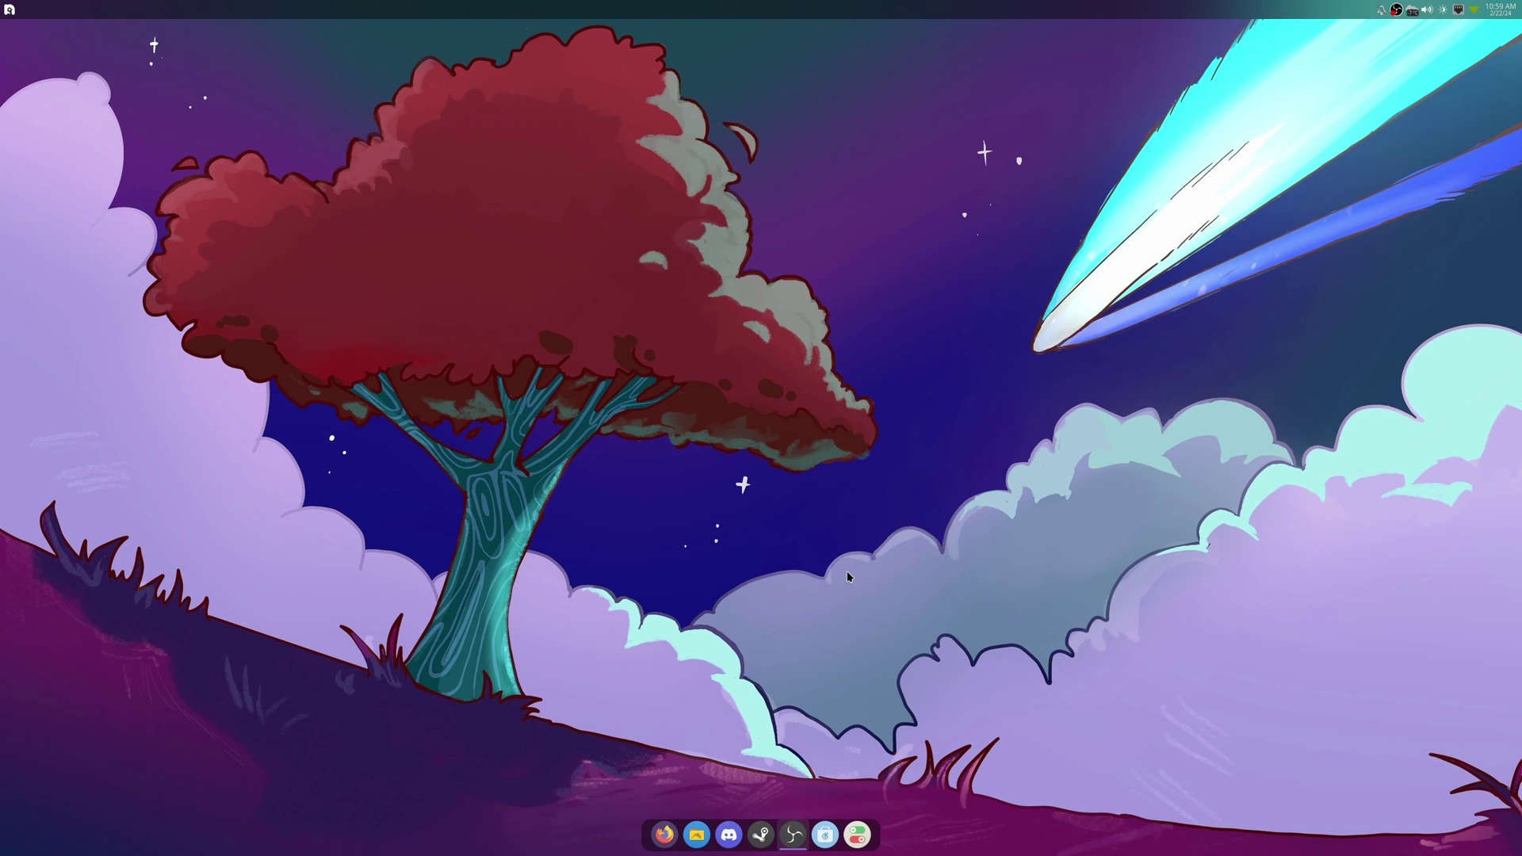
Set the top panel's opacity to Translucent in panel edit mode.
right_click(835, 7)
click(895, 64)
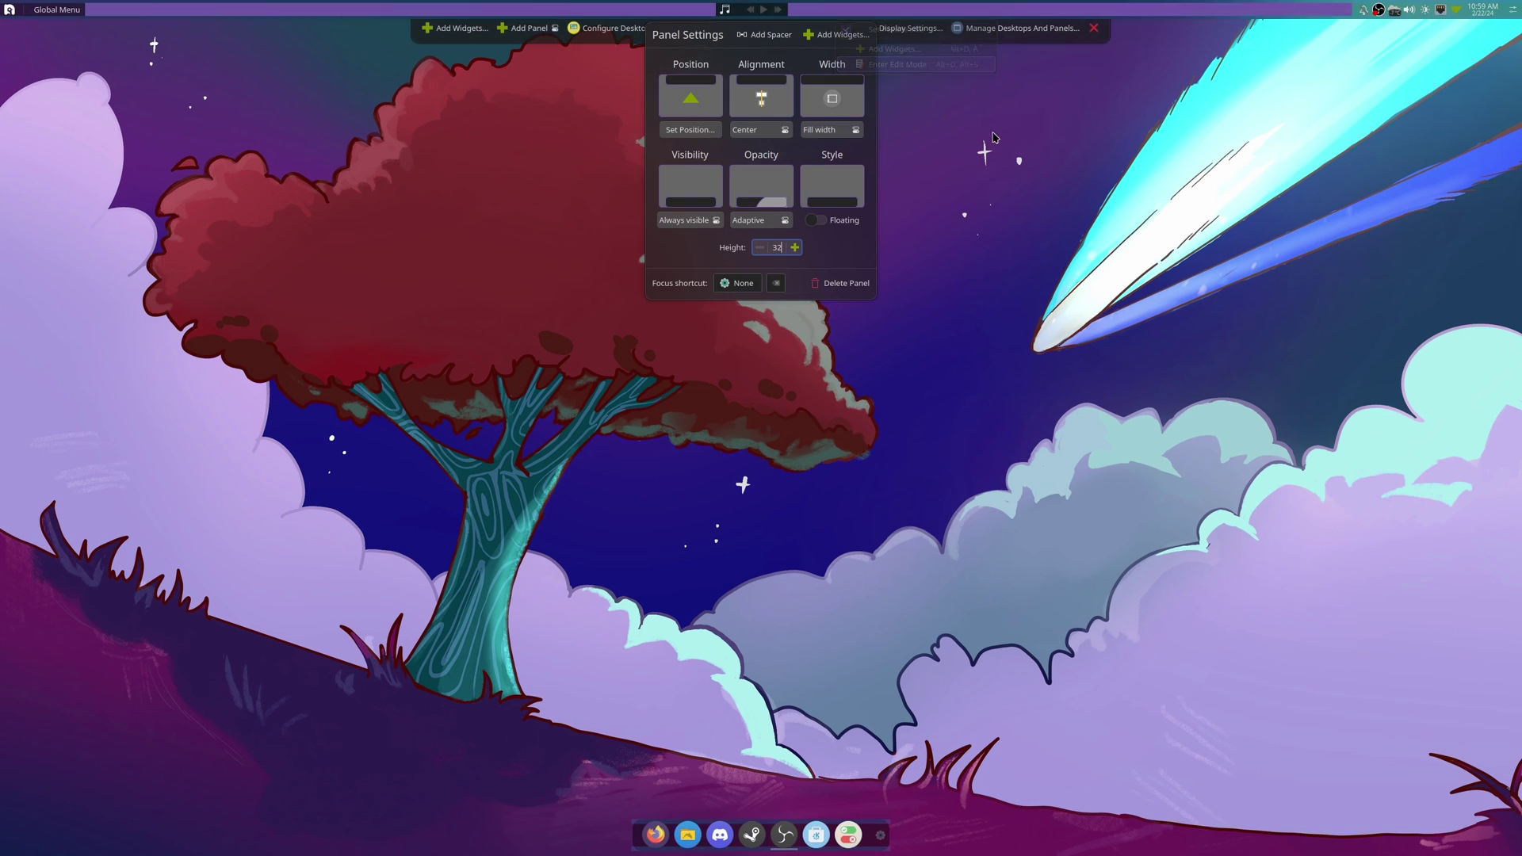
click(767, 221)
click(767, 273)
click(1094, 28)
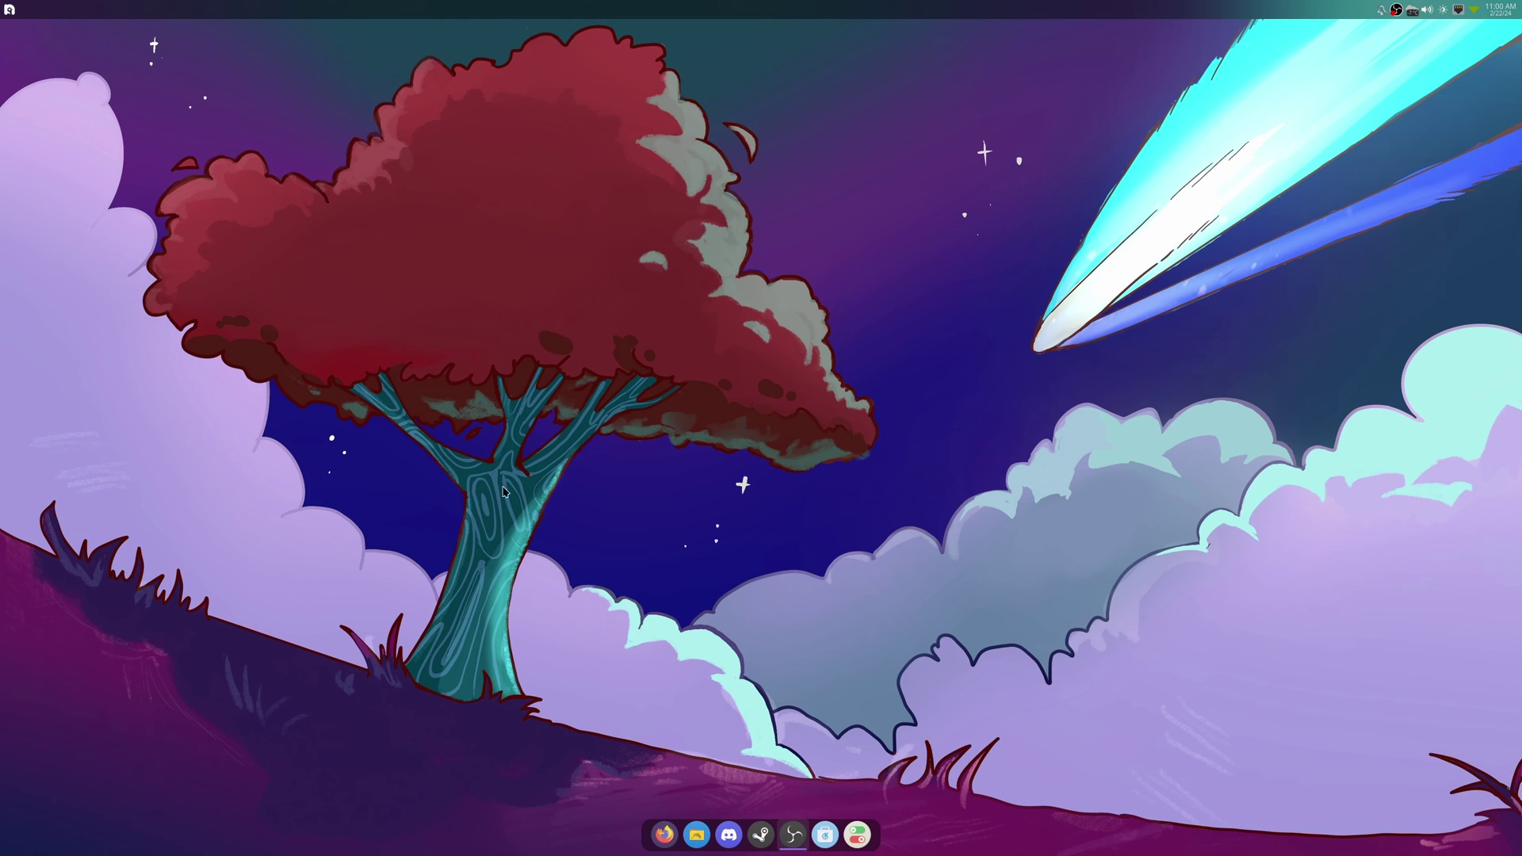
Launch Konsole from the application launcher by searching 'kon'.
click(10, 10)
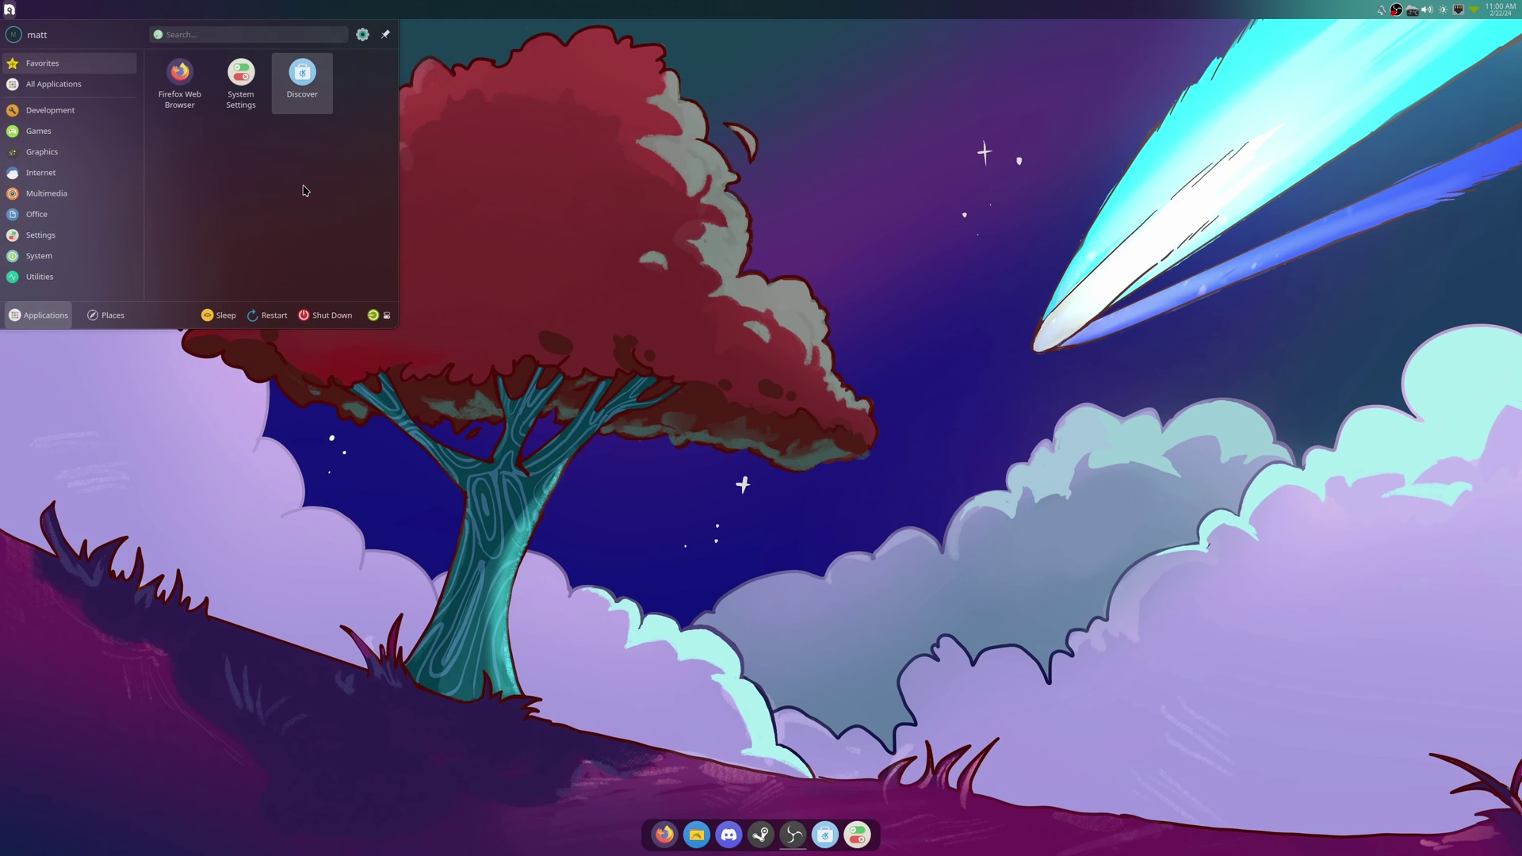
text(kon)
key(Return)
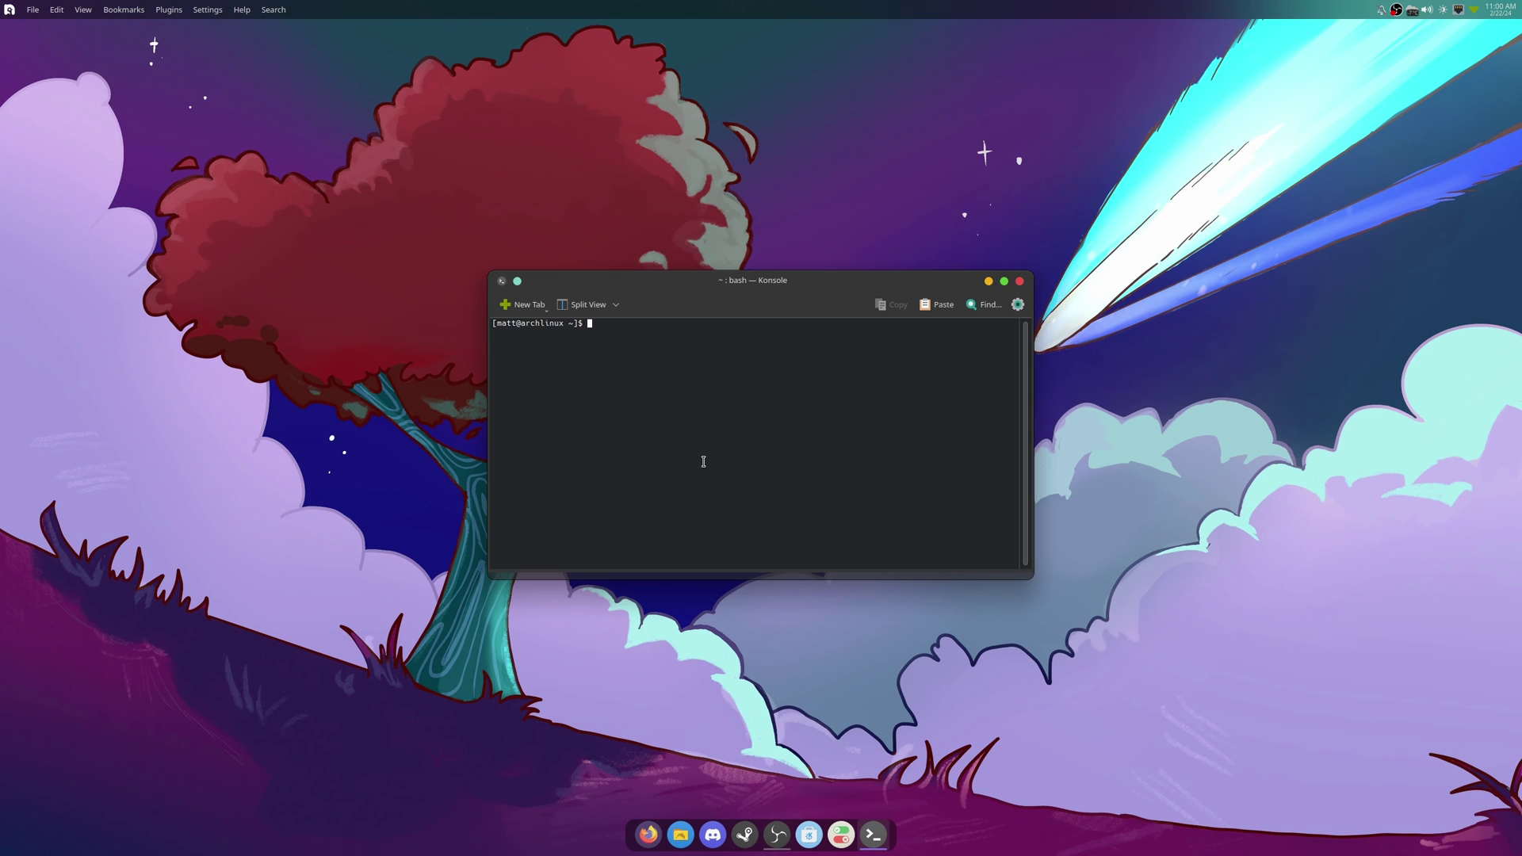
Run 'yay explicit sync' and enter 1-3 to select all three packages.
text(yay explcit sync)
key(Up)
key(BackSpace)
key(BackSpace)
key(BackSpace)
key(BackSpace)
key(BackSpace)
key(BackSpace)
key(BackSpace)
key(BackSpace)
text(itc)
key(BackSpace)
key(BackSpace)
key(BackSpace)
text(icitd)
key(BackSpace)
key(BackSpace)
key(BackSpace)
key(BackSpace)
key(BackSpace)
text(icit sync)
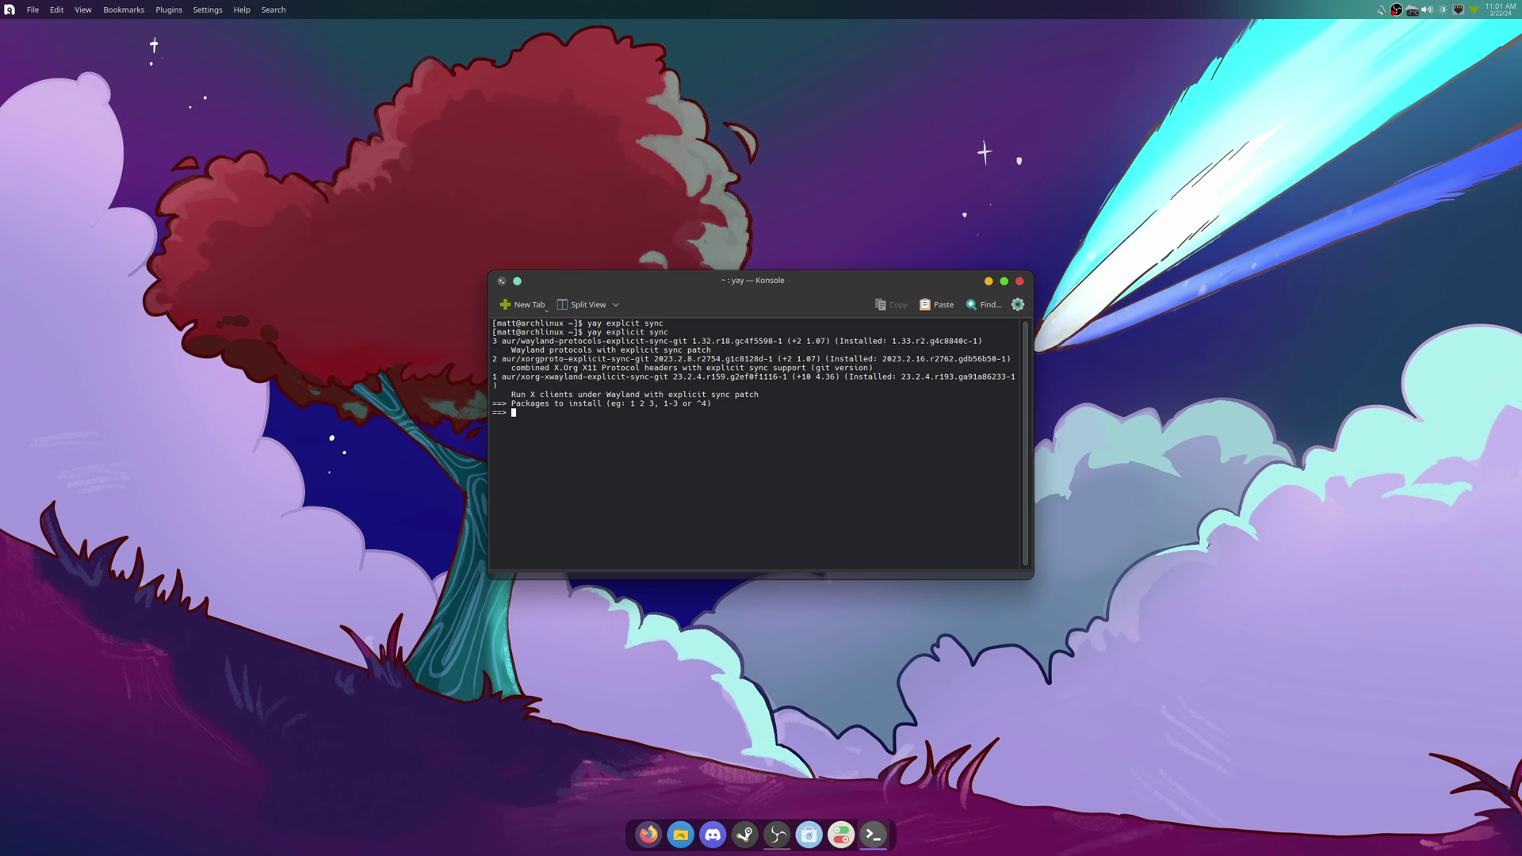
text(1-3)
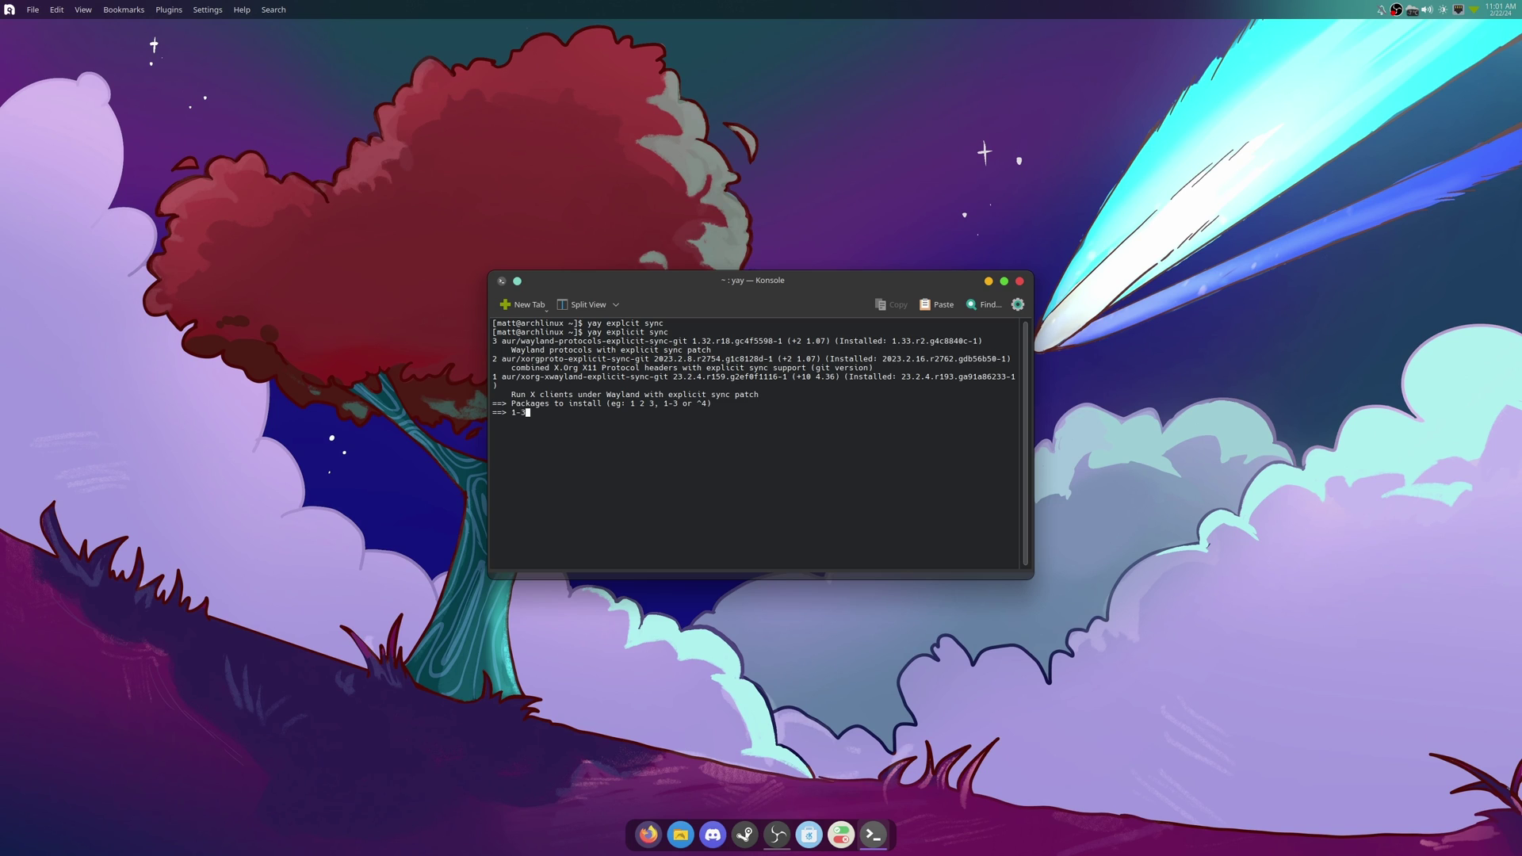